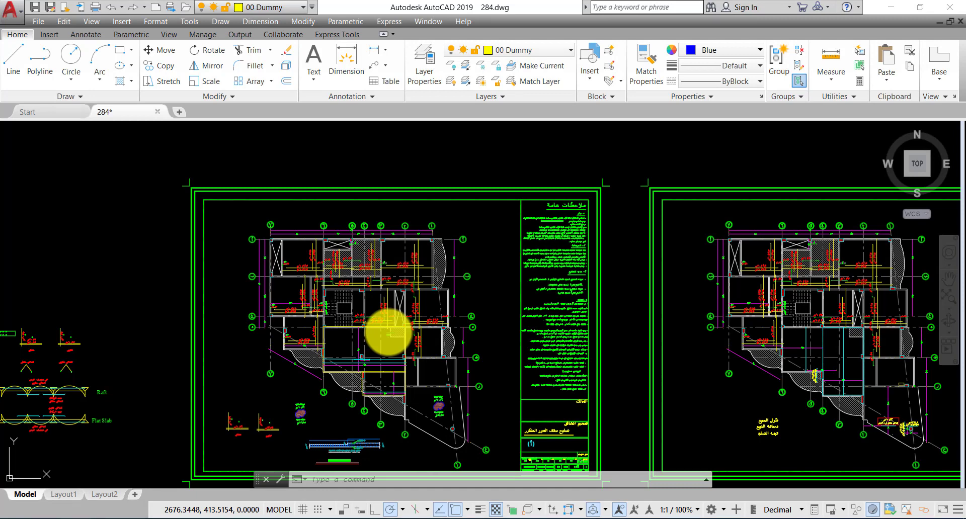
pyautogui.press('super+c')
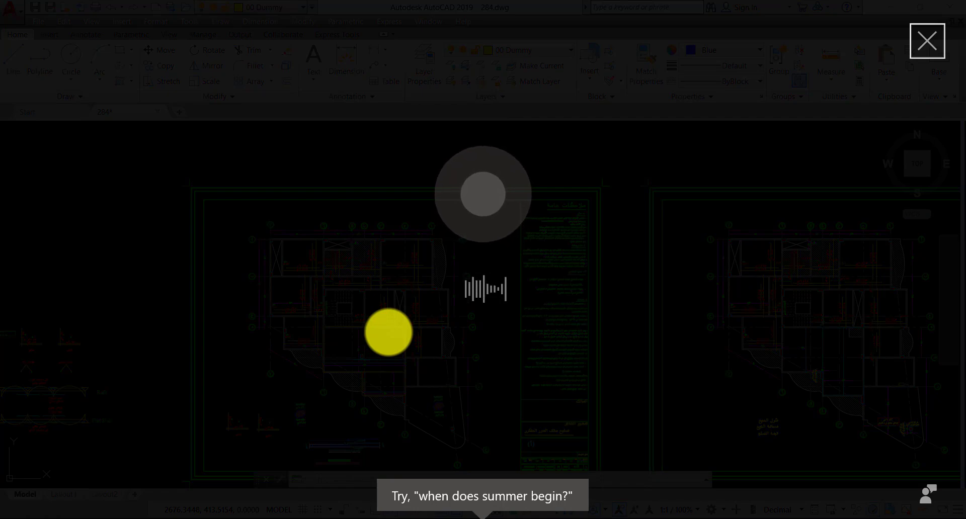
pyautogui.press('Escape')
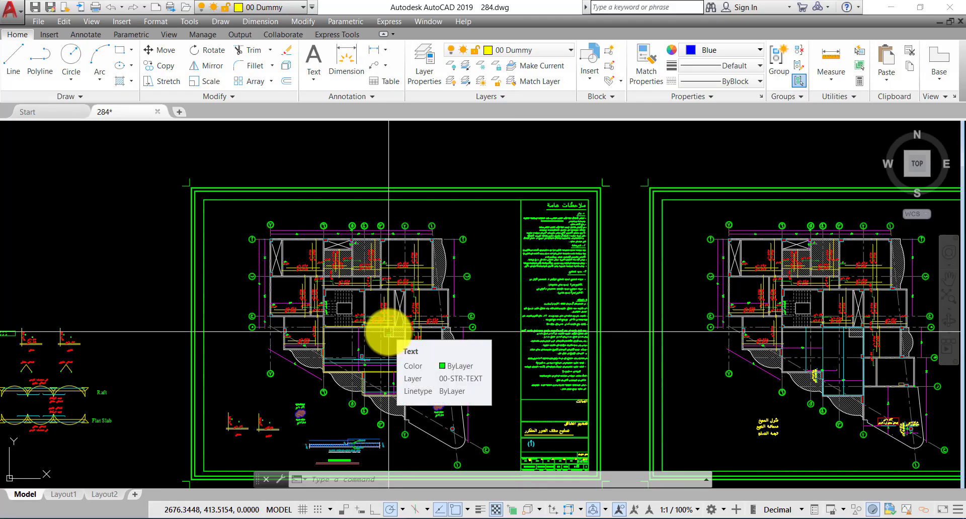
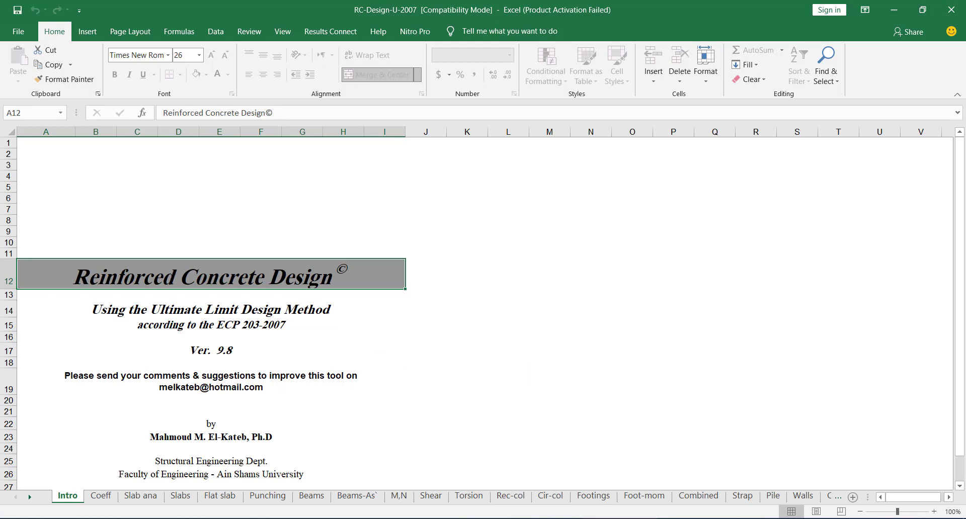
# Show the isolated footing design inputs on the Footings sheet of the RC-Design-U-2007 workbook
pyautogui.click(589, 498)
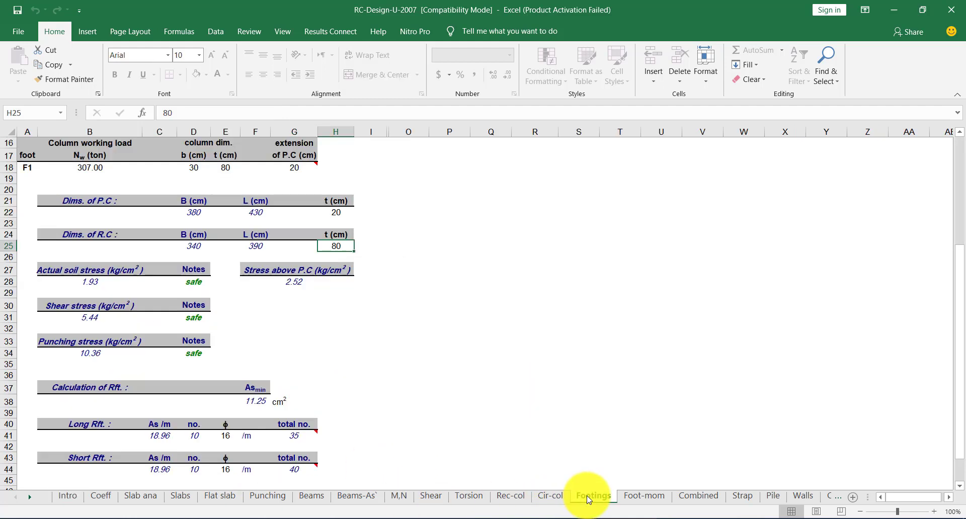
pyautogui.scroll(5, 314, 319)
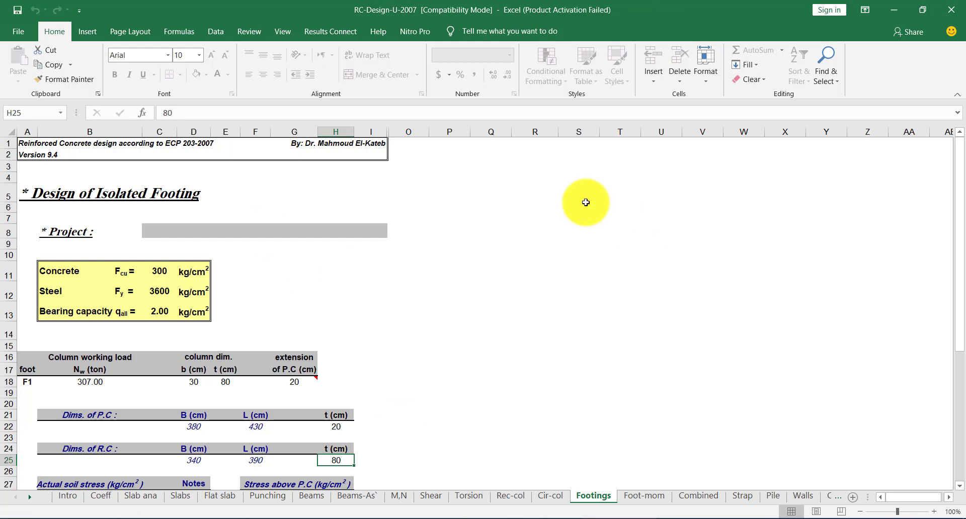
# Switch to AutoCAD and copy the columns and axes plan from its sheet frame to the empty area left of the drawings
pyautogui.click(371, 515)
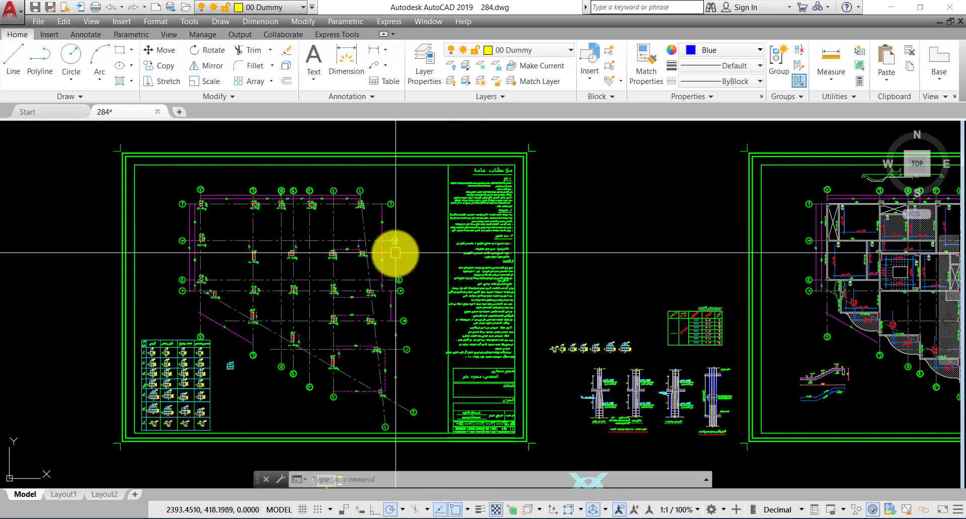
pyautogui.scroll(5, 388, 193)
pyautogui.scroll(-2, 388, 193)
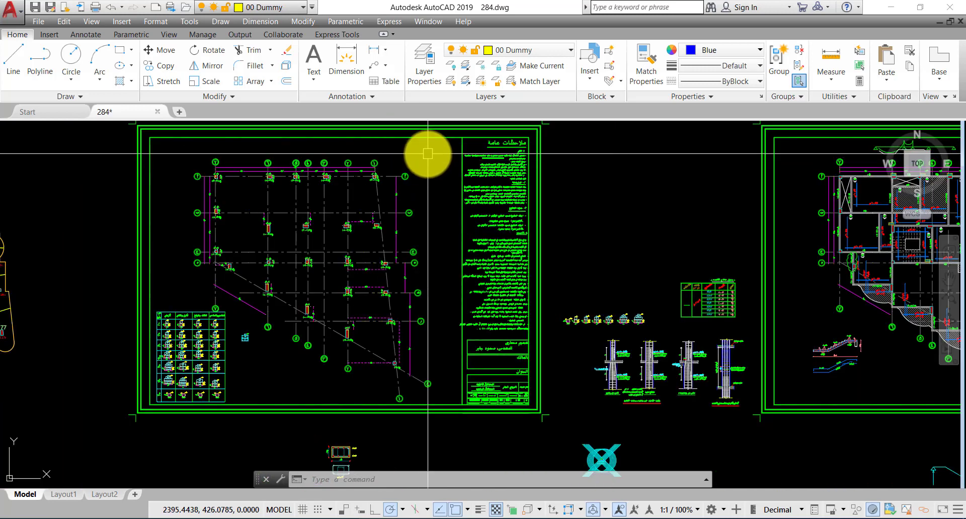
pyautogui.click(427, 154)
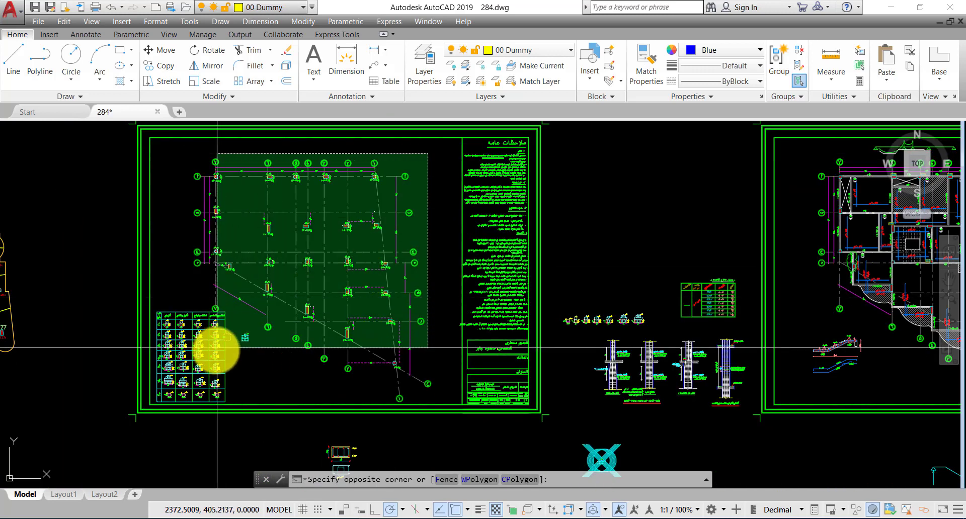
pyautogui.click(190, 398)
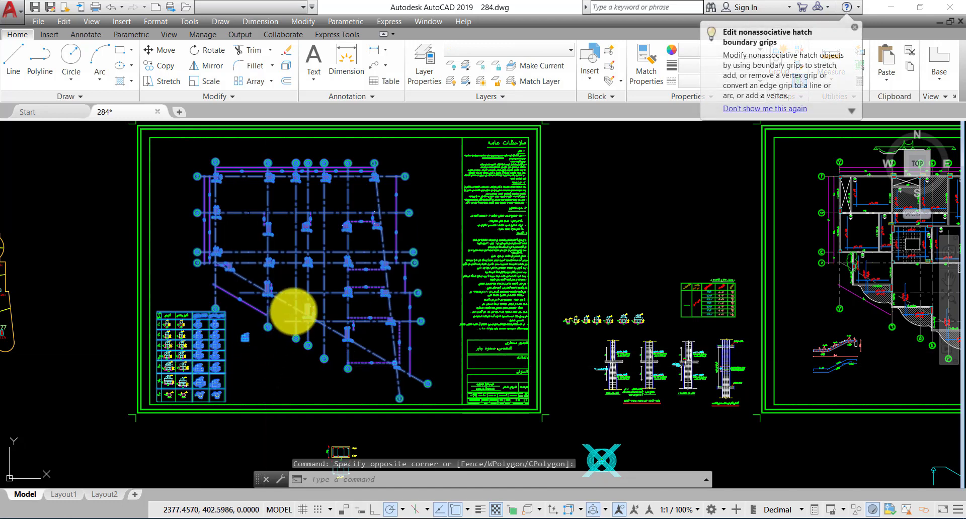
pyautogui.hotkey('ctrl', 'c')
pyautogui.write('co')
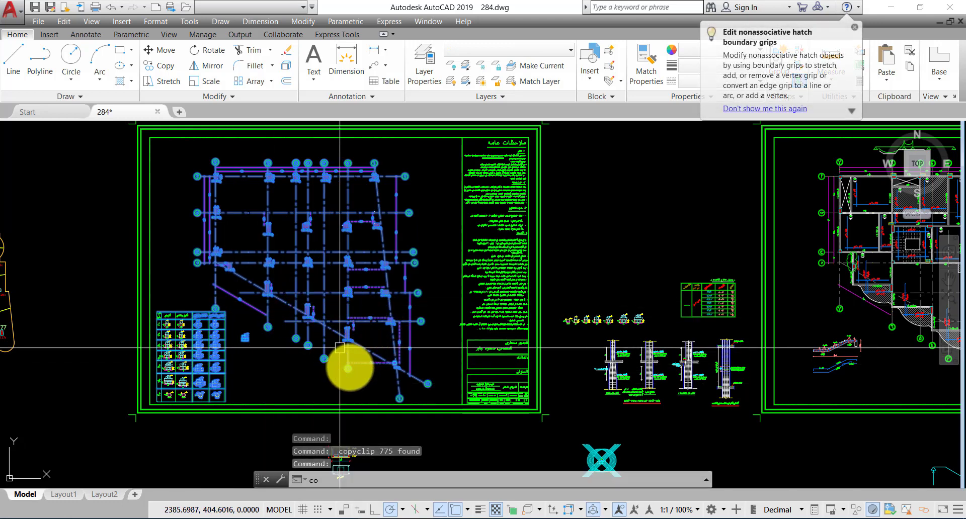
pyautogui.press('Return')
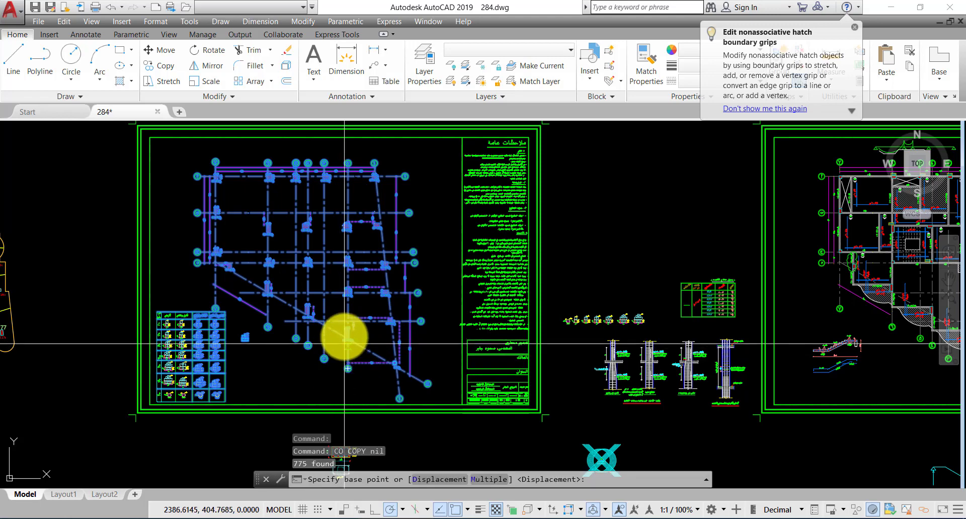
pyautogui.click(345, 333)
pyautogui.scroll(-4, 502, 470)
pyautogui.scroll(-2, 402, 337)
pyautogui.scroll(4, 272, 312)
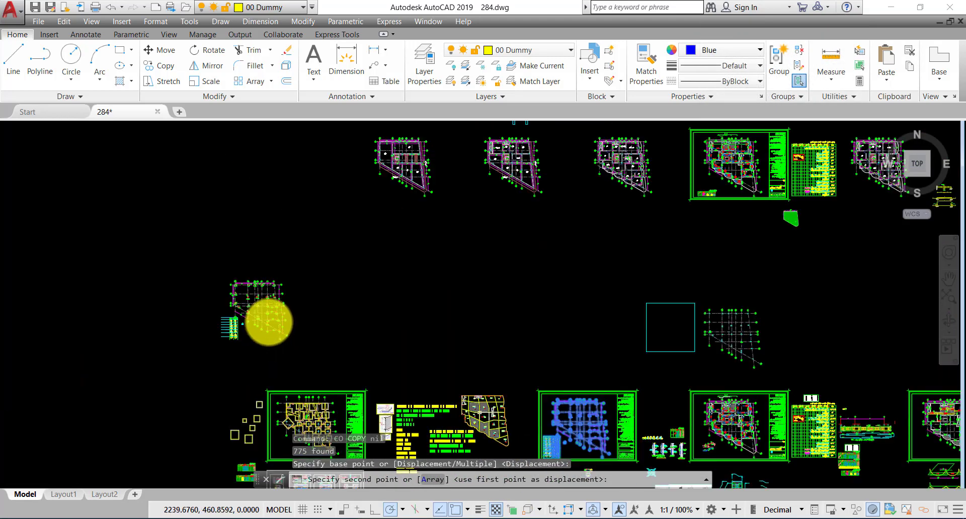
pyautogui.press('Return')
pyautogui.scroll(6, 113, 297)
pyautogui.press('Escape')
pyautogui.press('Escape')
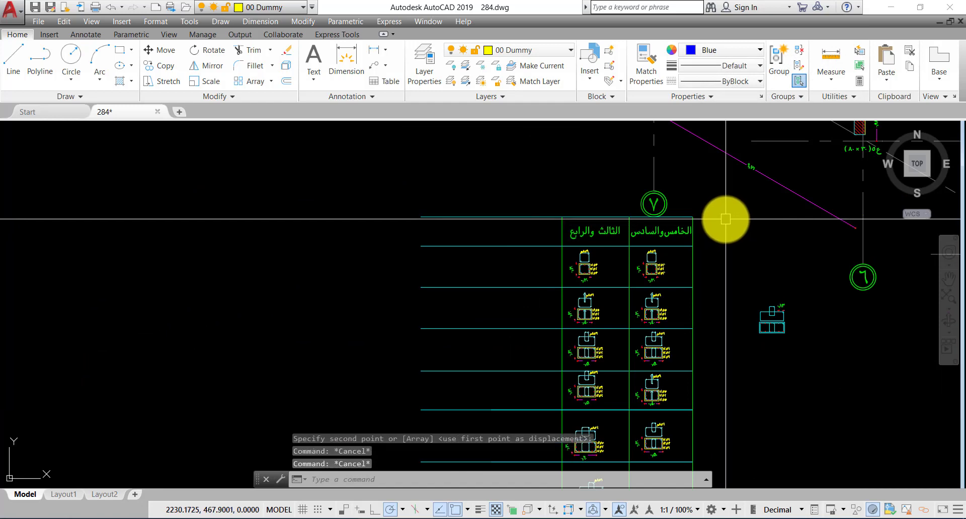
# Delete the partial column schedule table beside the copied columns and axes plan
pyautogui.scroll(-3, 629, 242)
pyautogui.click(621, 266)
pyautogui.click(546, 223)
pyautogui.click(672, 390)
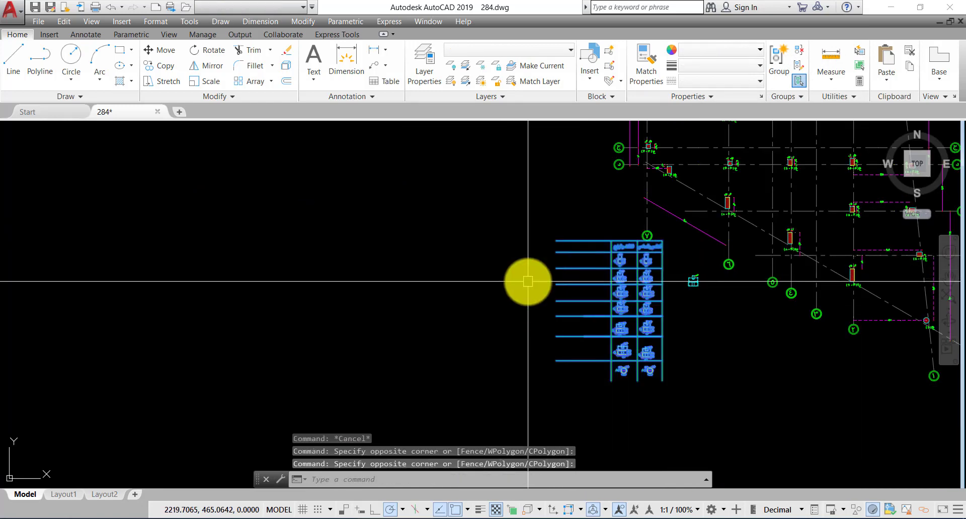
pyautogui.press('Delete')
# Delete the small leftover column detail below axis 7 of the copied plan
pyautogui.scroll(-2, 614, 304)
pyautogui.scroll(4, 614, 305)
pyautogui.click(607, 254)
pyautogui.click(630, 274)
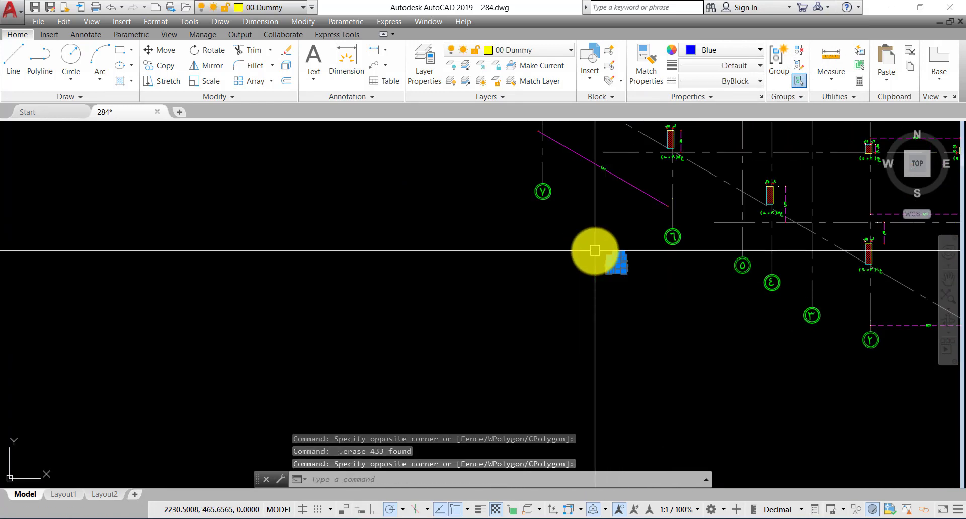
pyautogui.press('Delete')
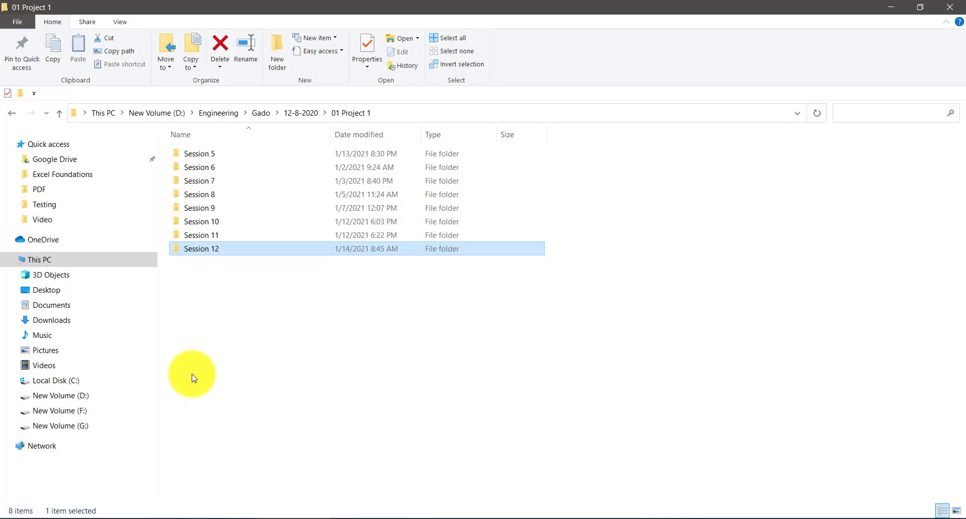
# In File Explorer, open the Excel folder of Session 6 inside Strucure design Advence, Uint 1 on drive G:
pyautogui.click(76, 426)
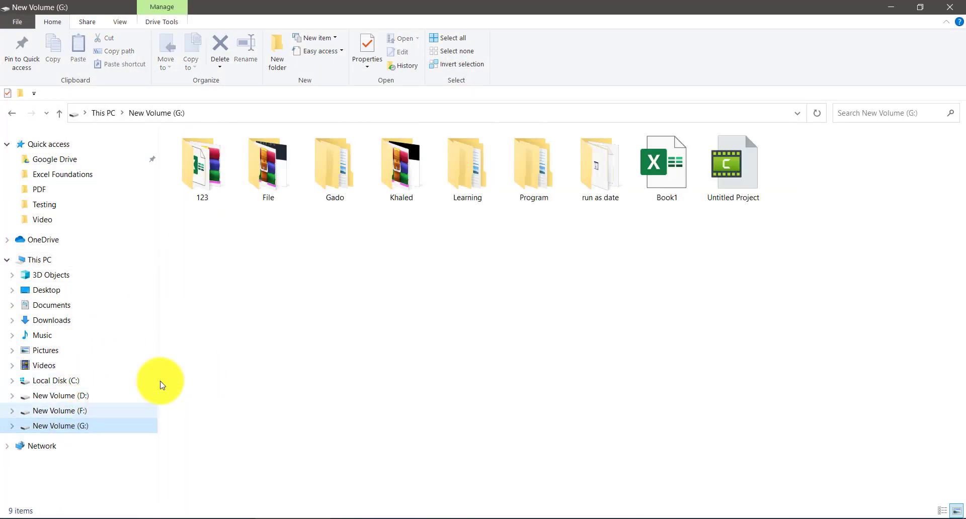
pyautogui.doubleClick(334, 164)
pyautogui.doubleClick(855, 183)
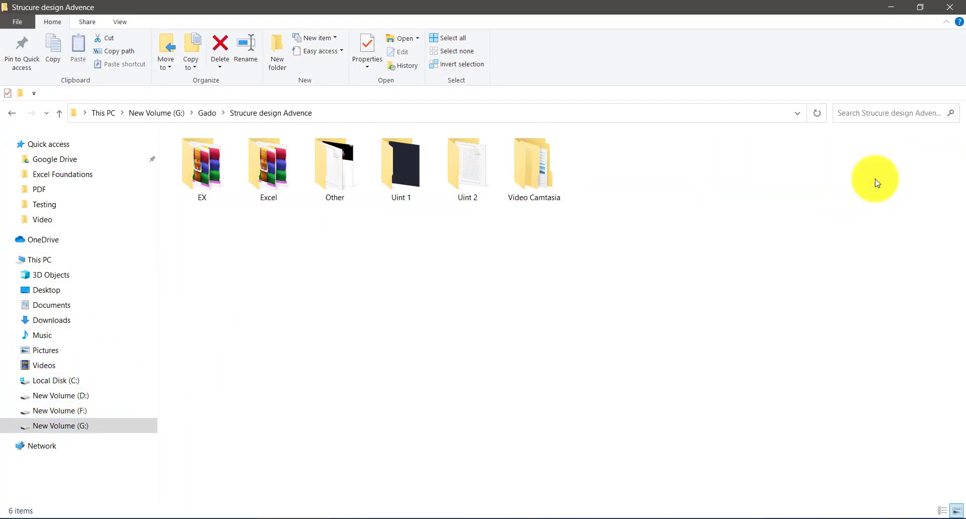
pyautogui.doubleClick(386, 194)
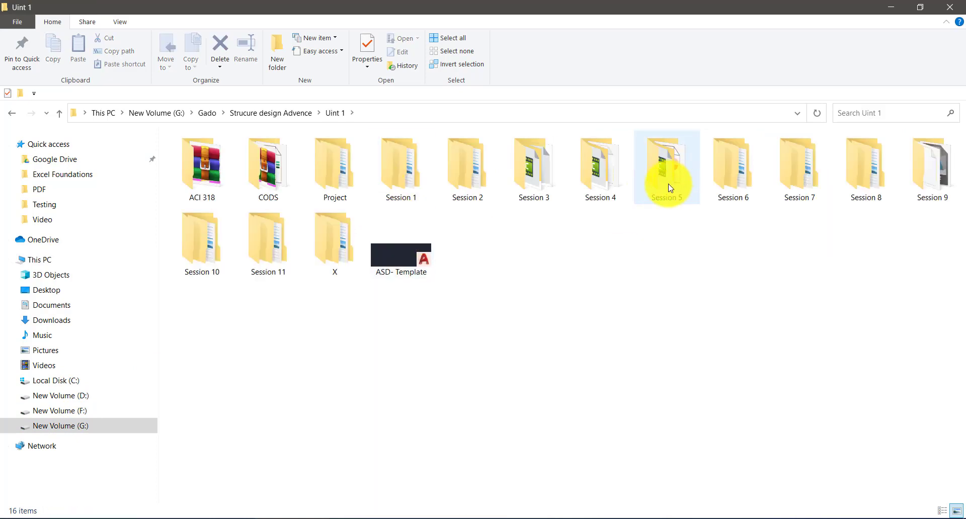
pyautogui.doubleClick(731, 185)
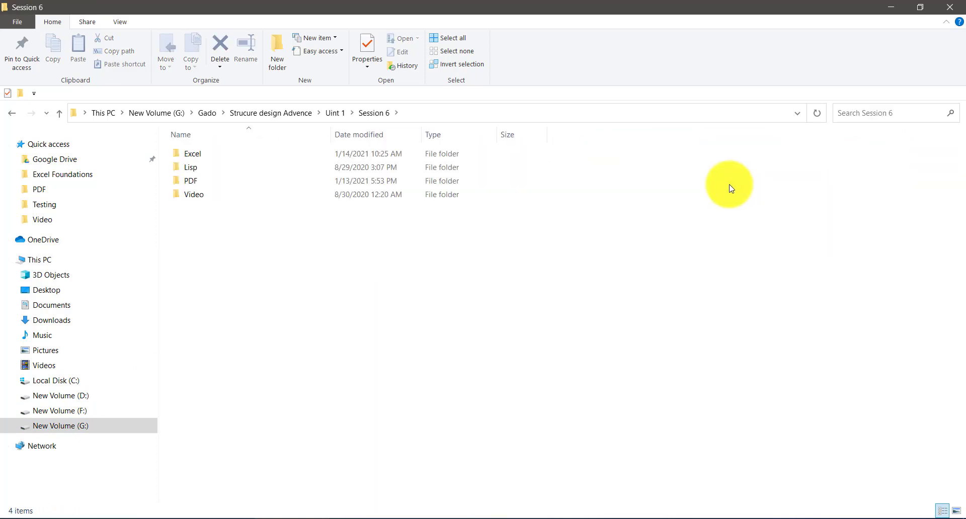
pyautogui.doubleClick(284, 154)
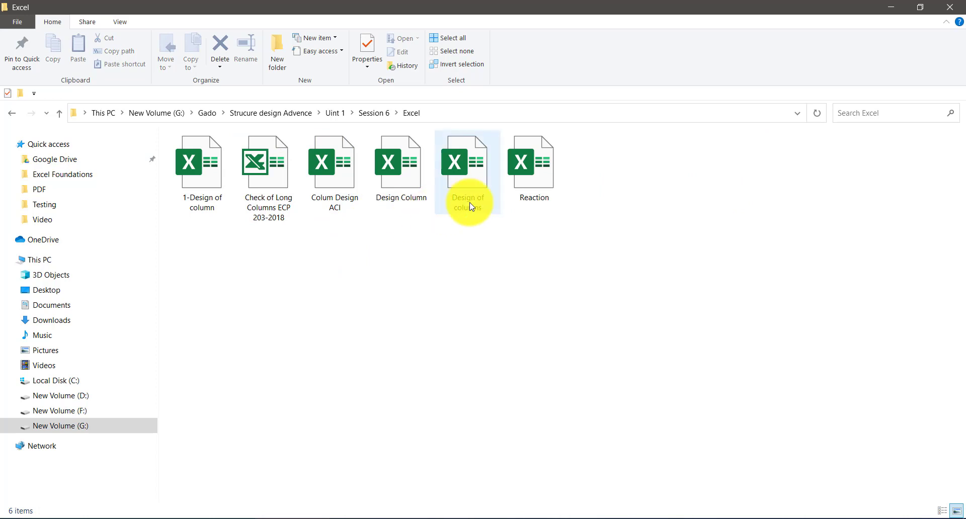
# Check and close the Design of columns workbook, and open the Design Column workbook instead
pyautogui.doubleClick(469, 201)
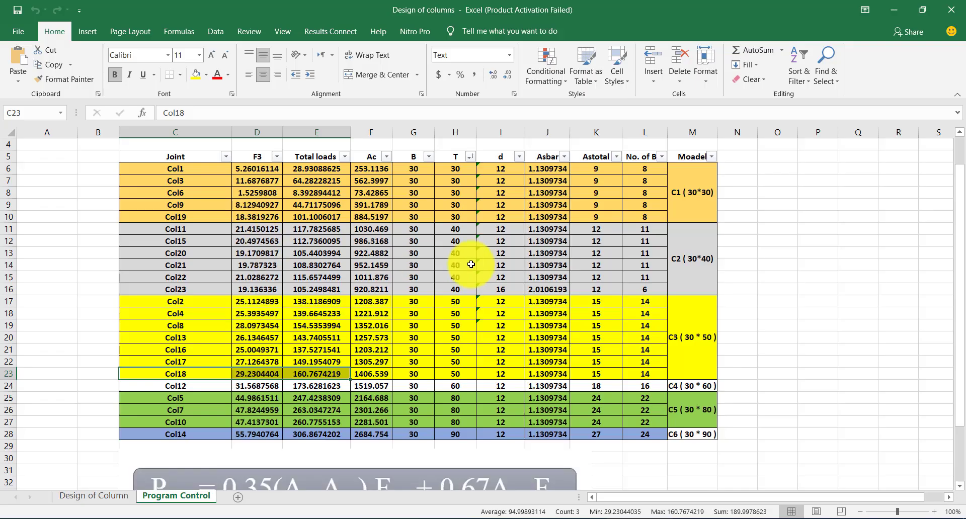
pyautogui.click(951, 10)
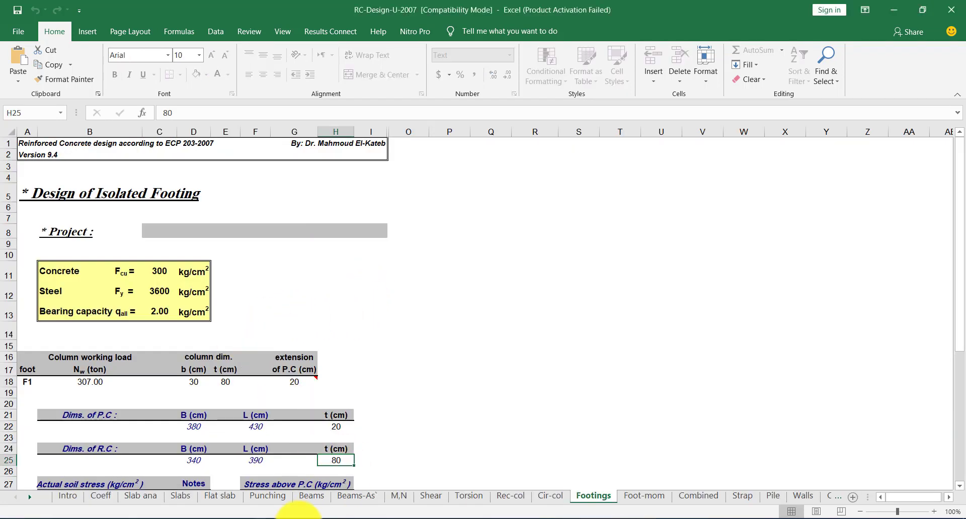
pyautogui.hotkey('alt', 'Tab')
pyautogui.doubleClick(409, 160)
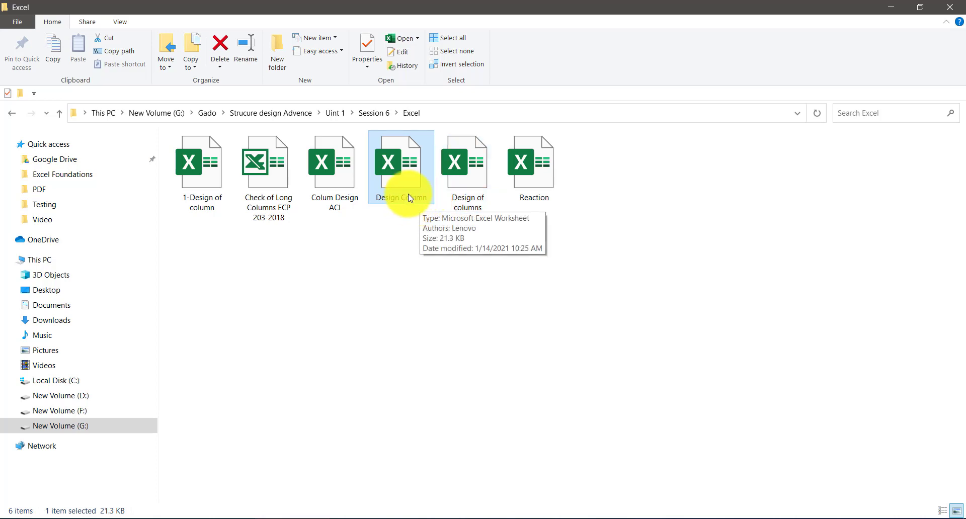
# Minimize the open windows to reach the desktop and launch SAP2000 22
pyautogui.click(890, 7)
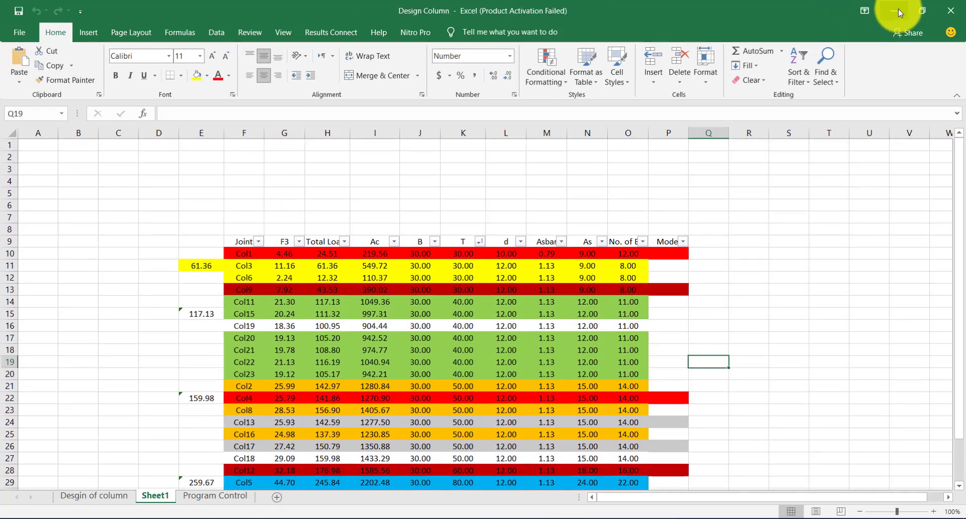
pyautogui.click(899, 8)
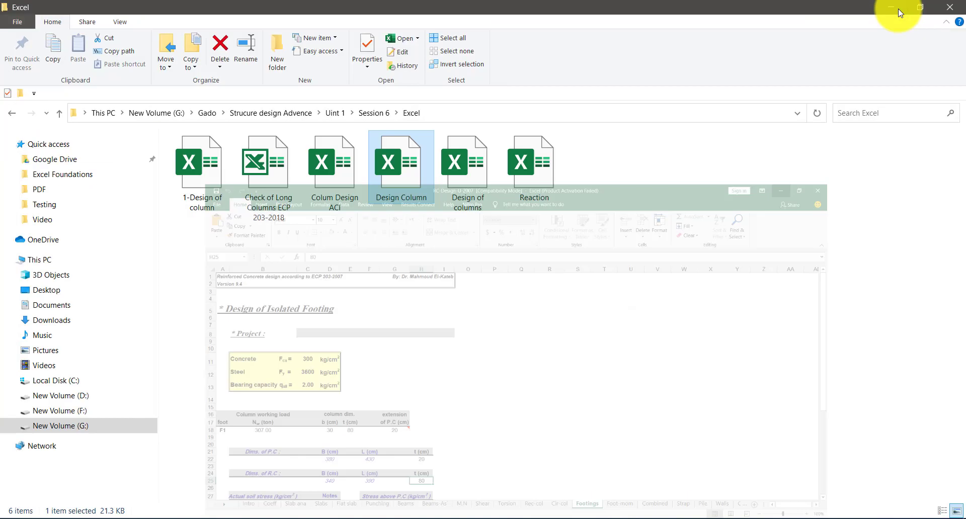
pyautogui.click(898, 8)
pyautogui.click(899, 8)
pyautogui.click(898, 9)
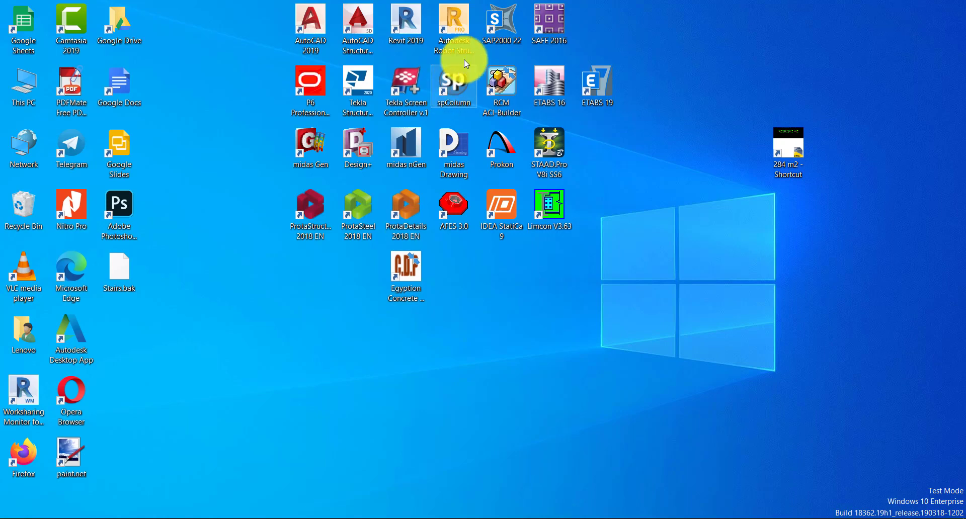
pyautogui.doubleClick(508, 32)
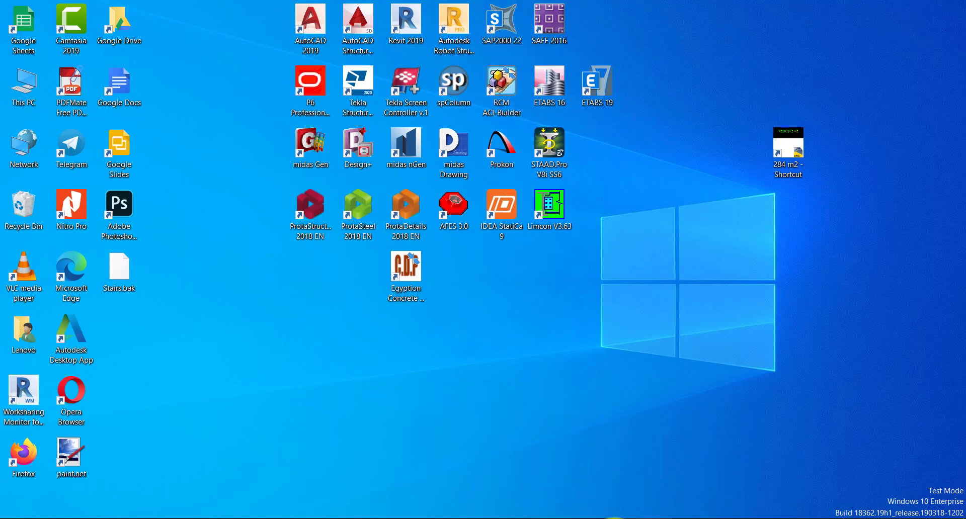
# Return to the Design Column workbook and copy the column table A12:K36 from the Desgin of column sheet
pyautogui.click(586, 518)
pyautogui.click(93, 496)
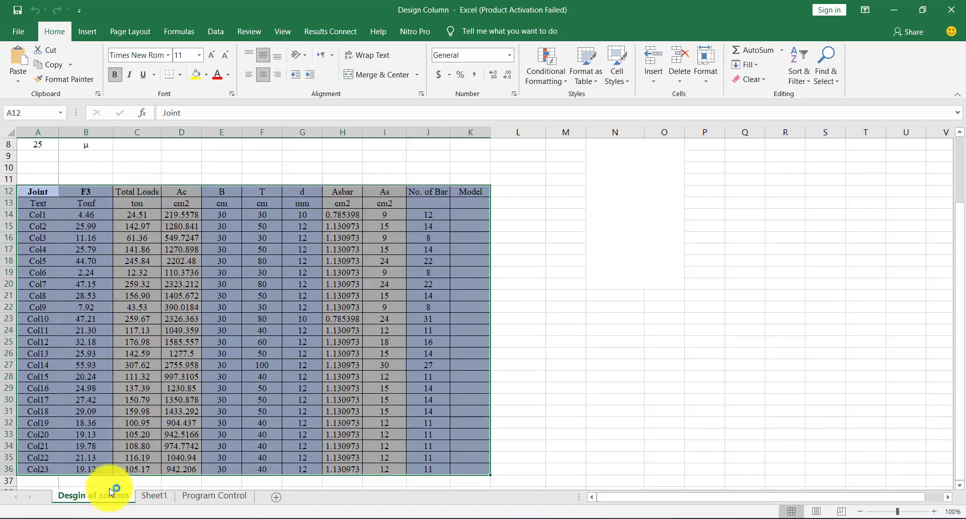
pyautogui.scroll(-1, 190, 262)
pyautogui.scroll(2, 478, 252)
pyautogui.click(471, 254)
pyautogui.scroll(-2, 503, 247)
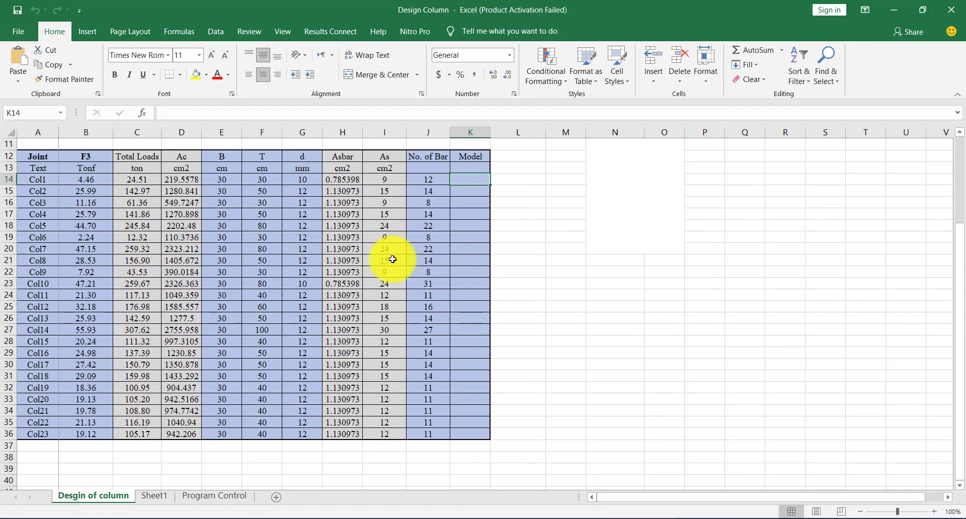
pyautogui.scroll(1, 261, 237)
pyautogui.moveTo(33, 189); pyautogui.dragTo(476, 477)
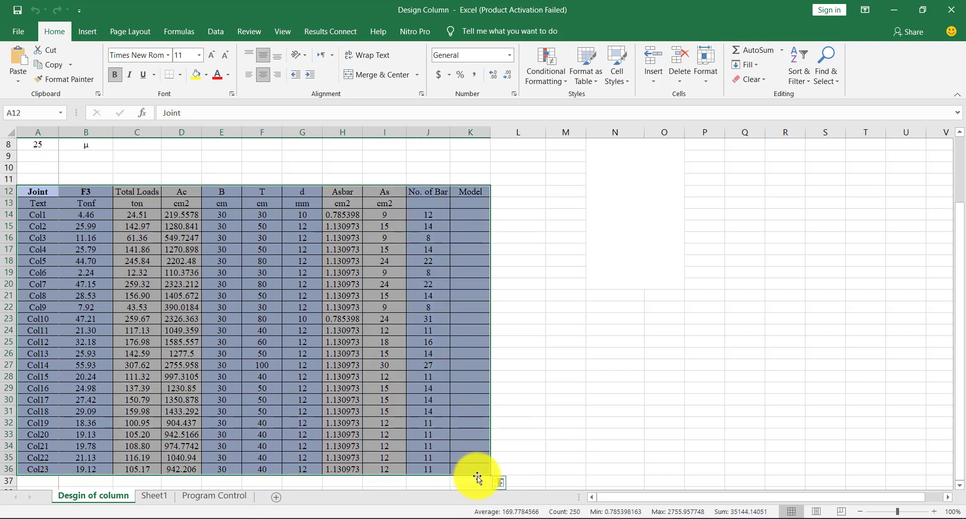
pyautogui.hotkey('ctrl', 'c')
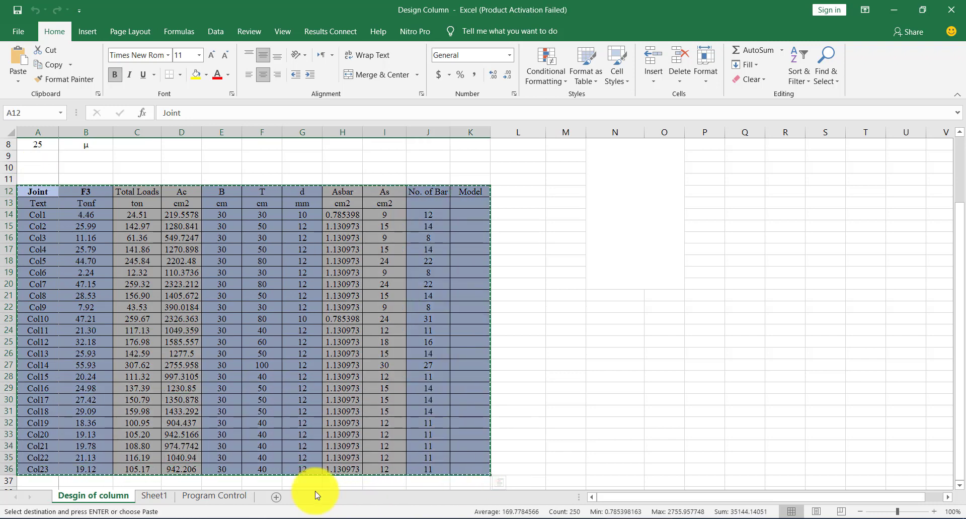
# Add a new worksheet and paste the copied column table into it as values only, starting at cell E8
pyautogui.click(275, 498)
pyautogui.click(187, 227)
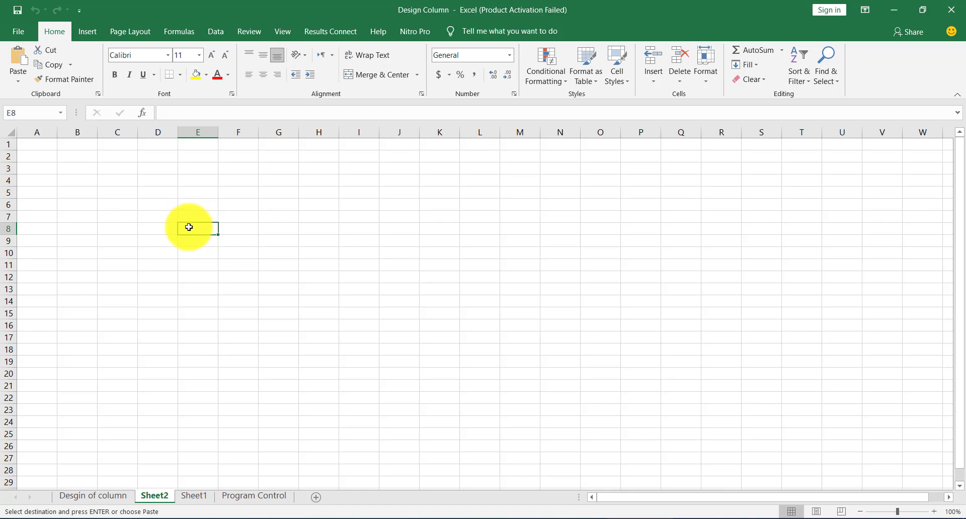
pyautogui.rightClick(190, 228)
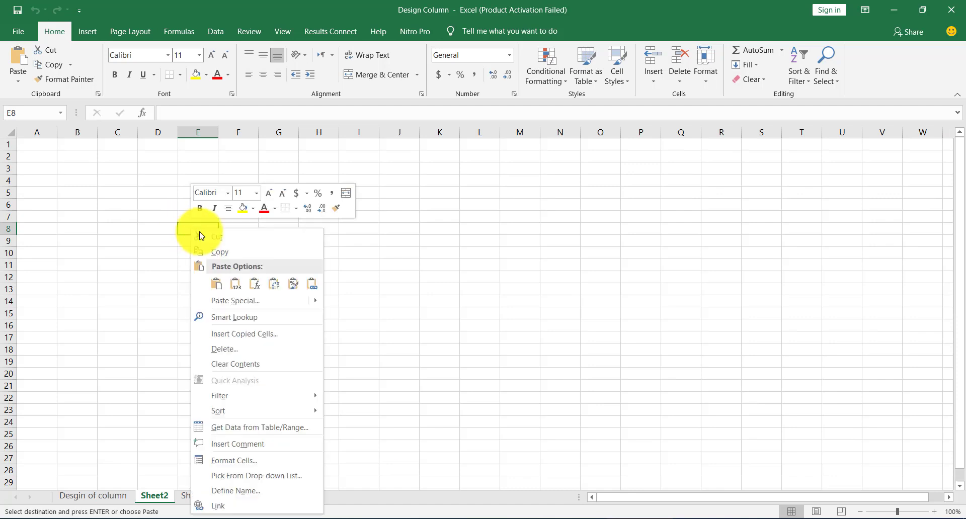
pyautogui.click(237, 282)
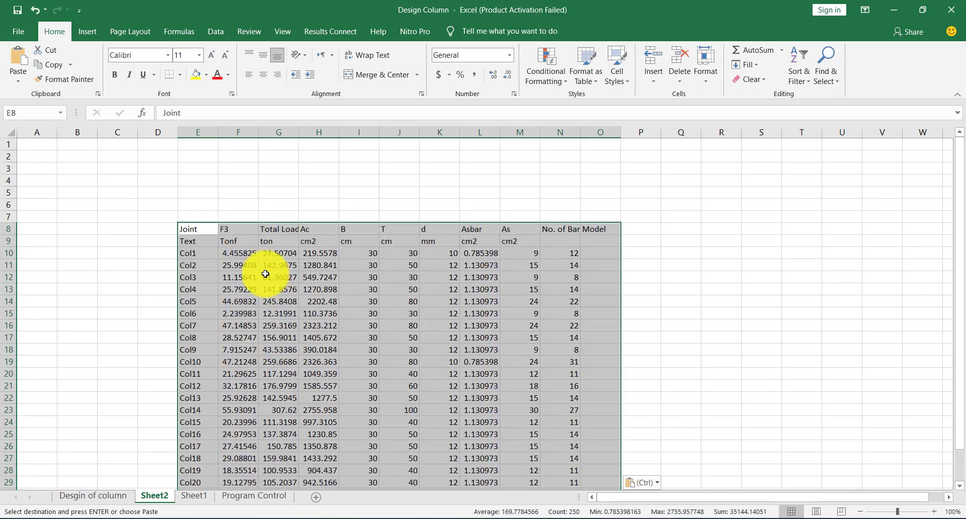
# Center-align the contents of all cells in the sheet horizontally and vertically
pyautogui.click(8, 129)
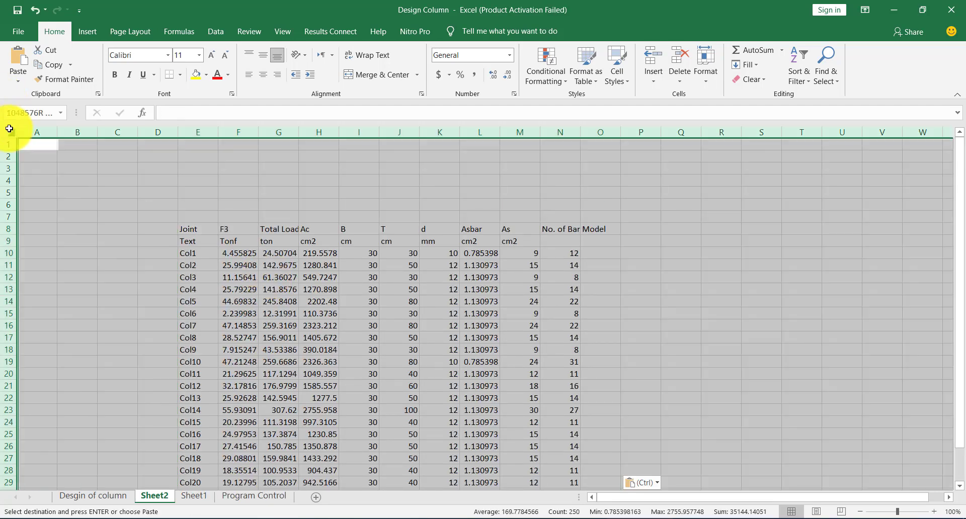
pyautogui.click(263, 75)
pyautogui.click(207, 221)
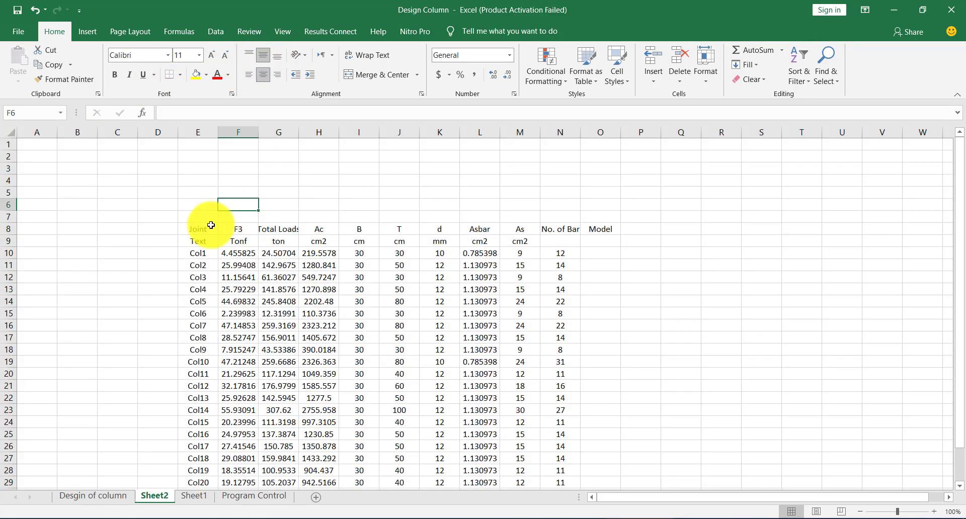
# Add filters to the table header E8:O9 and sort the table by column T from smallest to largest
pyautogui.moveTo(199, 229); pyautogui.dragTo(602, 242)
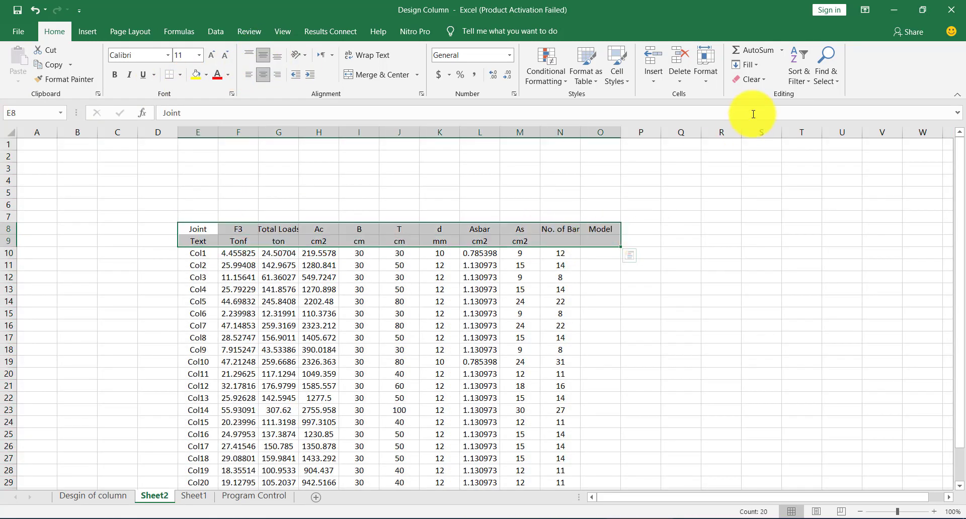
pyautogui.click(799, 75)
pyautogui.click(814, 143)
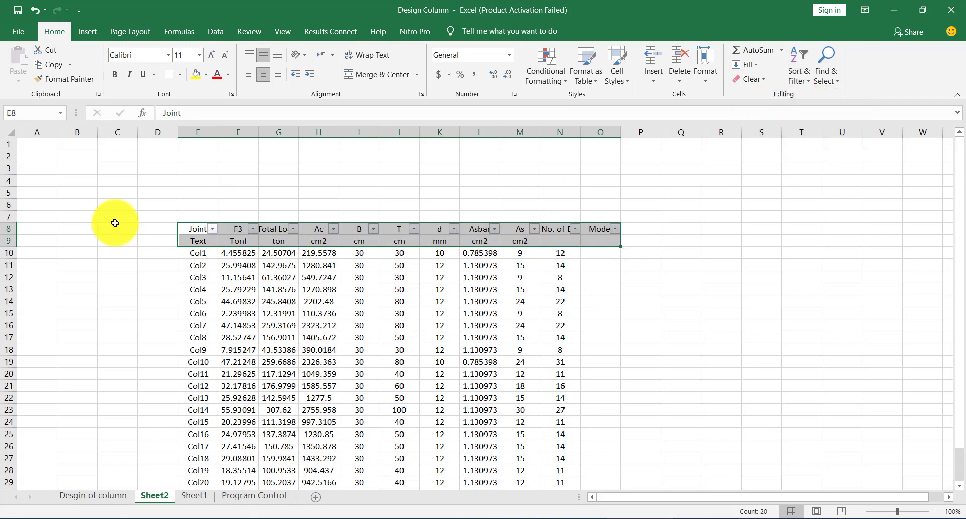
pyautogui.click(5, 133)
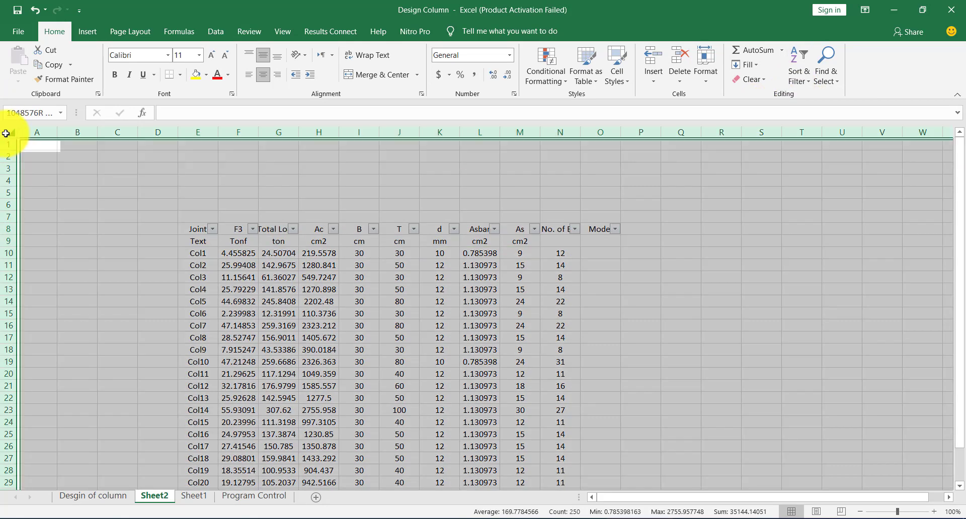
pyautogui.click(414, 230)
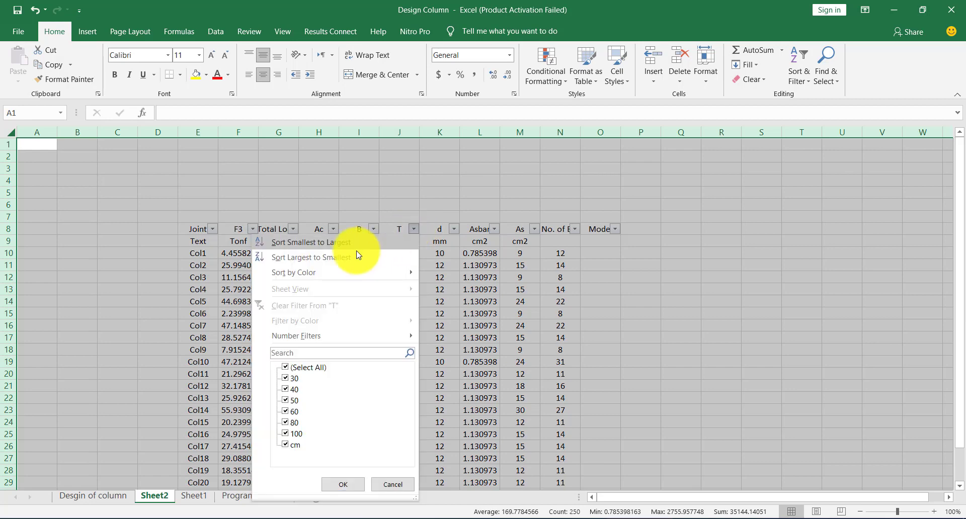
pyautogui.click(321, 244)
pyautogui.scroll(-1, 415, 246)
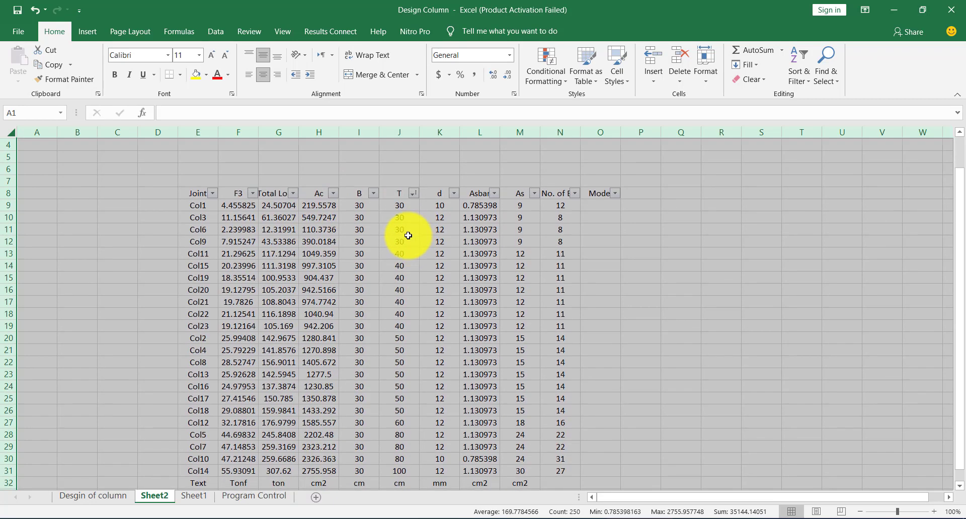
# Fill the T = 30 rows E9:N12 with yellow and the T = 40 rows E13:N19 with dark gold
pyautogui.click(402, 202)
pyautogui.moveTo(192, 209); pyautogui.dragTo(558, 236)
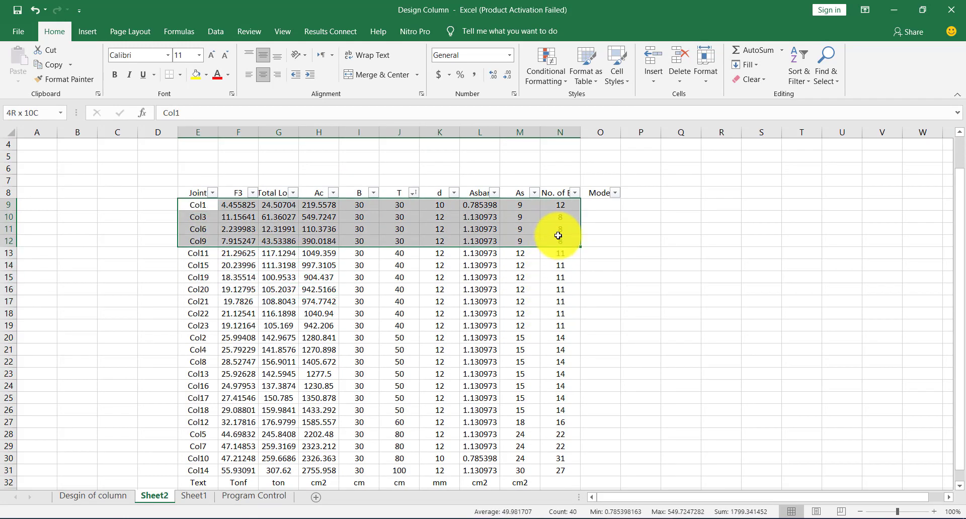
pyautogui.click(196, 75)
pyautogui.moveTo(200, 251); pyautogui.dragTo(565, 321)
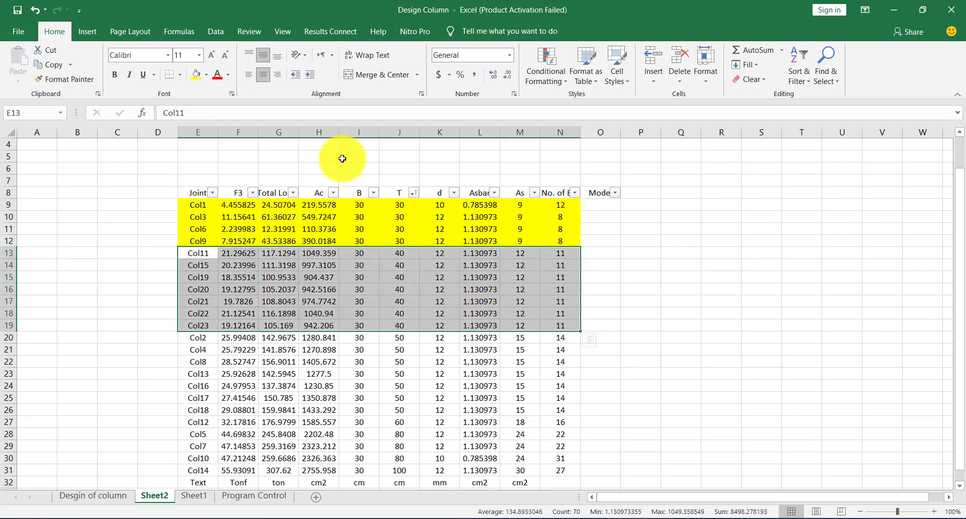
pyautogui.click(206, 75)
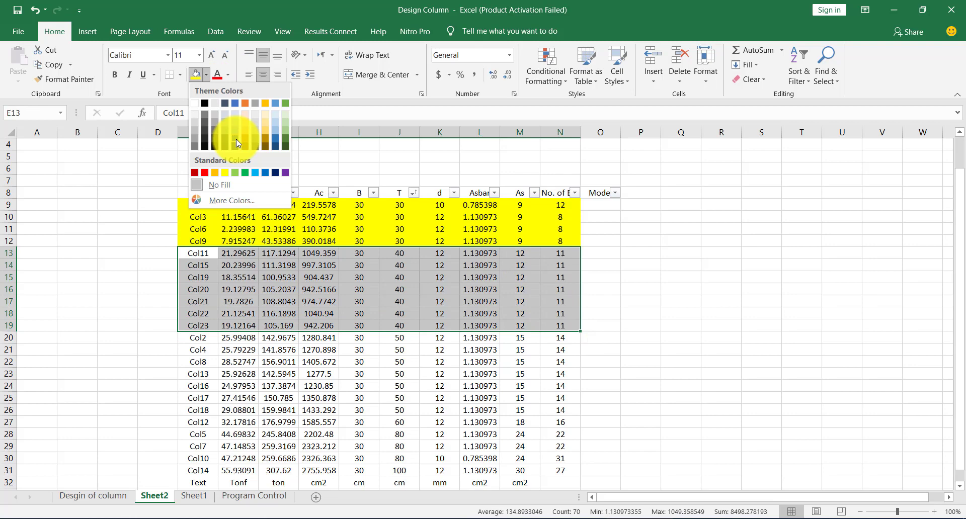
pyautogui.click(266, 136)
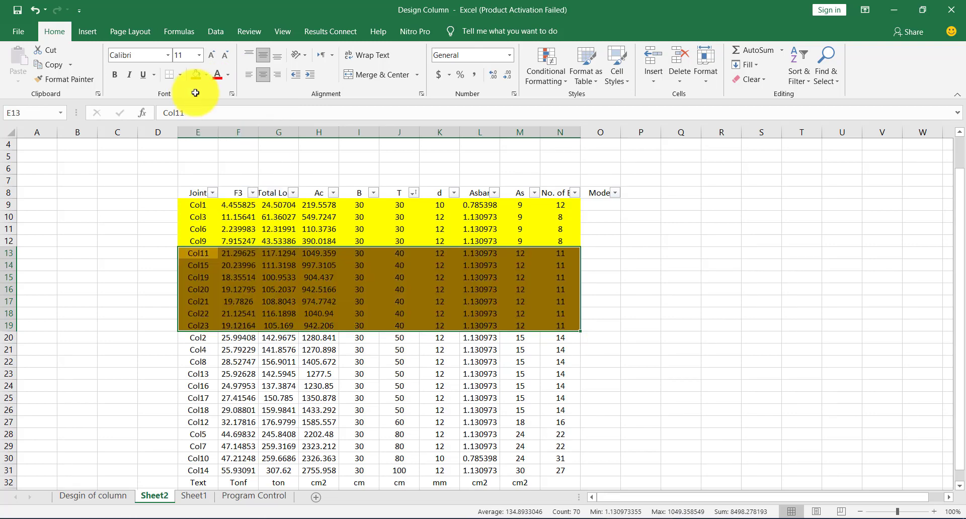
# Fill the T = 50 rows E20:N26 with dark gray
pyautogui.click(205, 319)
pyautogui.scroll(-1, 201, 315)
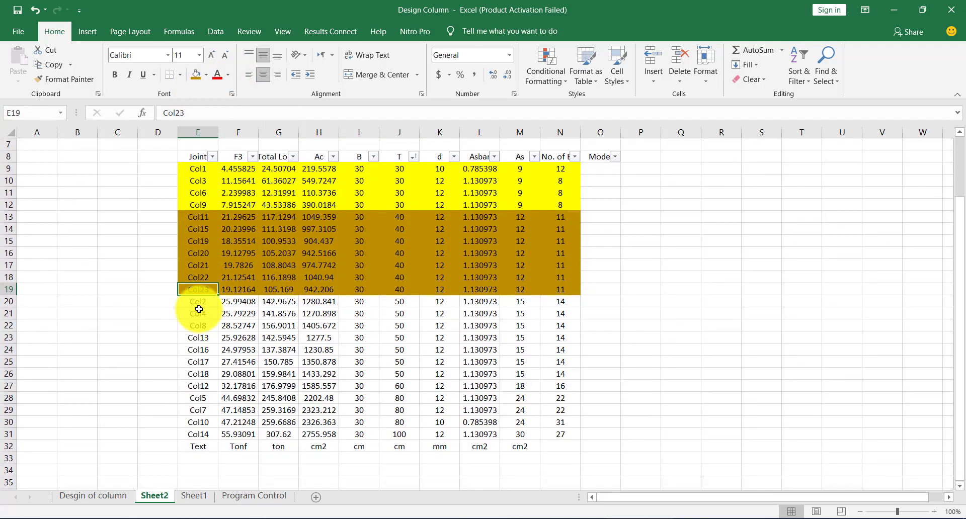
pyautogui.moveTo(198, 302); pyautogui.dragTo(556, 378)
pyautogui.click(207, 75)
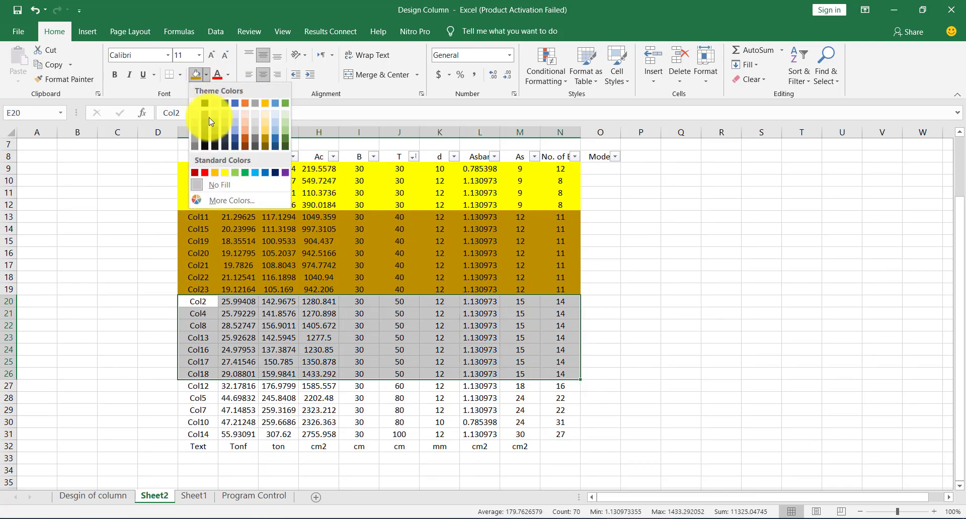
pyautogui.click(193, 150)
# Fill the Col12 row E27:N27 with yellow and the T = 80 rows E28:N30 with light green
pyautogui.scroll(-1, 280, 353)
pyautogui.moveTo(198, 351); pyautogui.dragTo(554, 352)
pyautogui.click(206, 74)
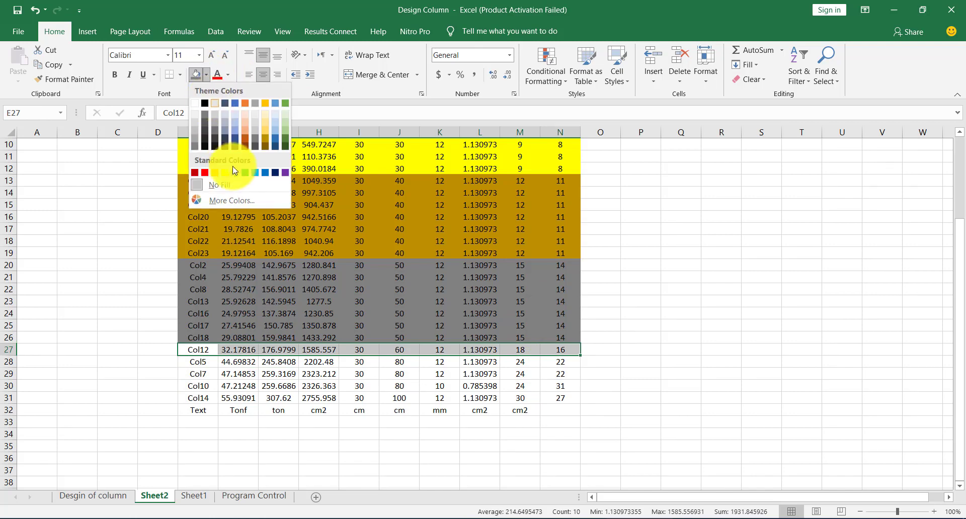
pyautogui.click(225, 174)
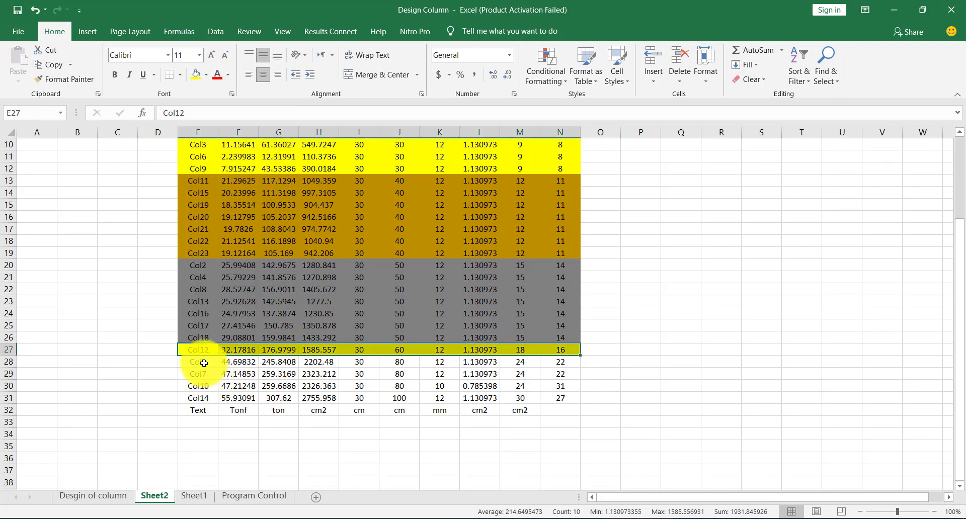
pyautogui.moveTo(204, 363); pyautogui.dragTo(545, 386)
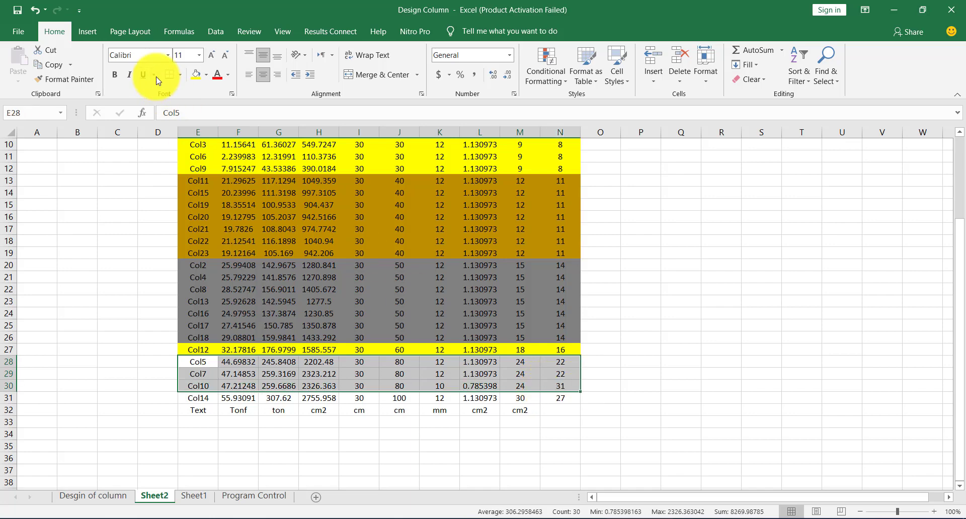
pyautogui.click(207, 75)
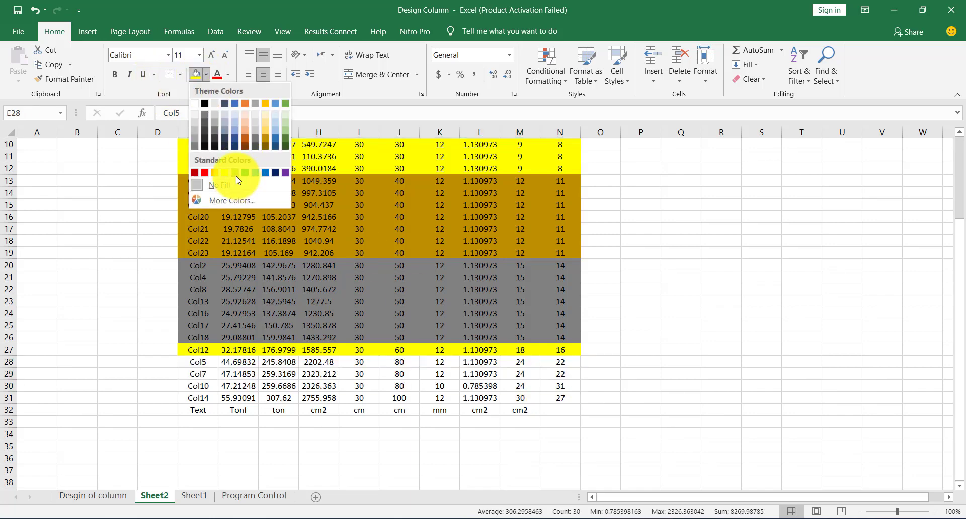
pyautogui.click(244, 171)
# Fill the Col14 row E31:N31 with red and select cell D9 beside the table's first data row
pyautogui.scroll(-1, 188, 396)
pyautogui.moveTo(198, 362); pyautogui.dragTo(558, 366)
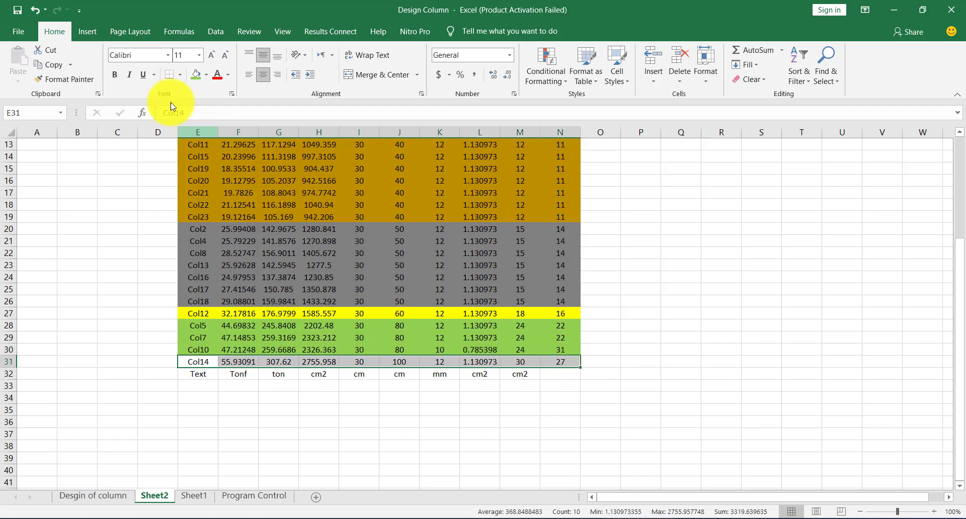
pyautogui.click(196, 74)
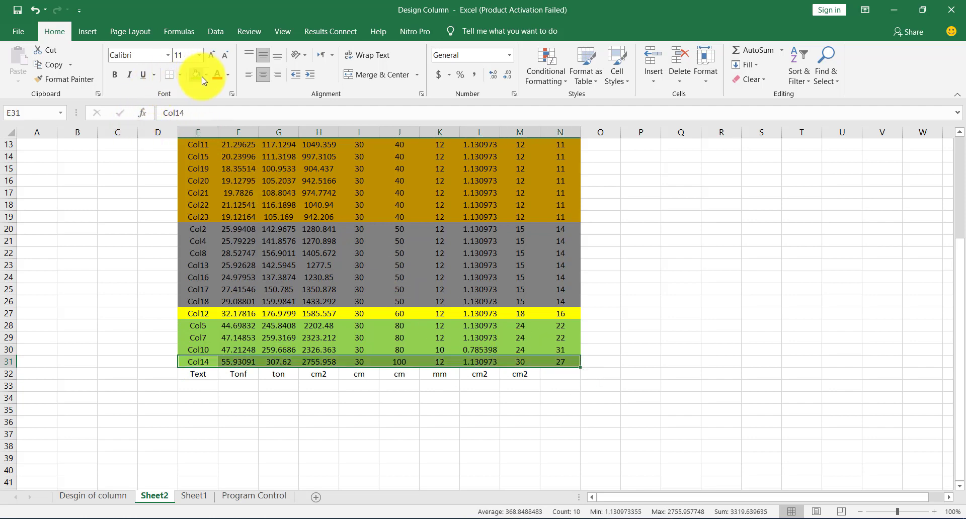
pyautogui.click(207, 74)
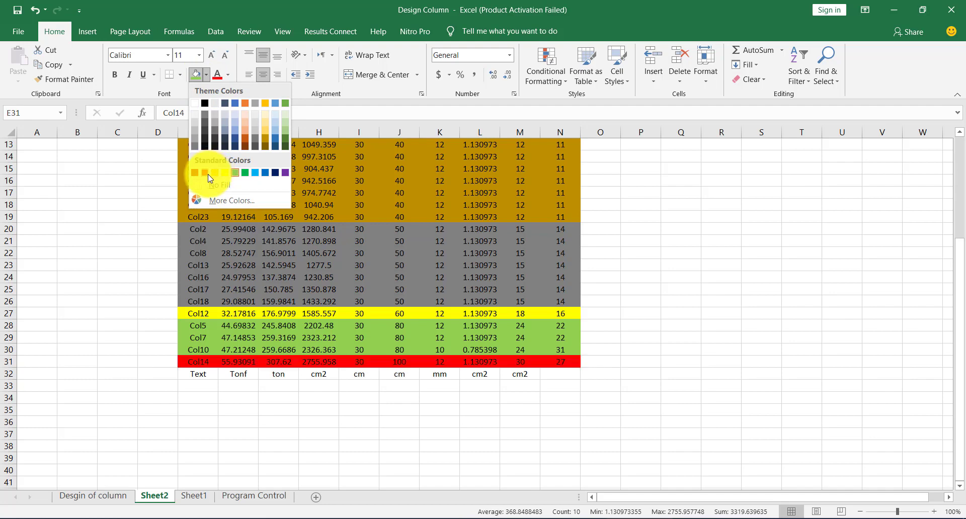
pyautogui.click(208, 174)
pyautogui.scroll(1, 531, 221)
pyautogui.scroll(2, 453, 232)
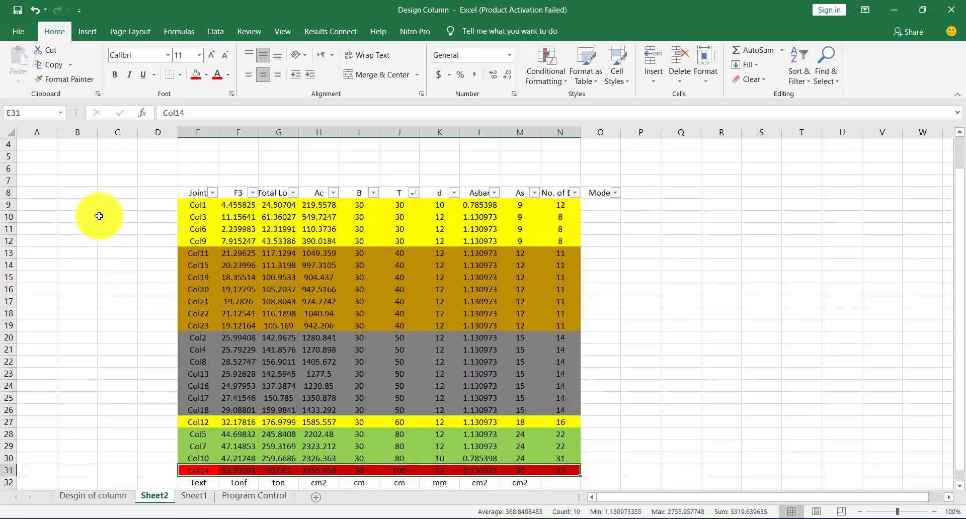
pyautogui.scroll(-1, 161, 212)
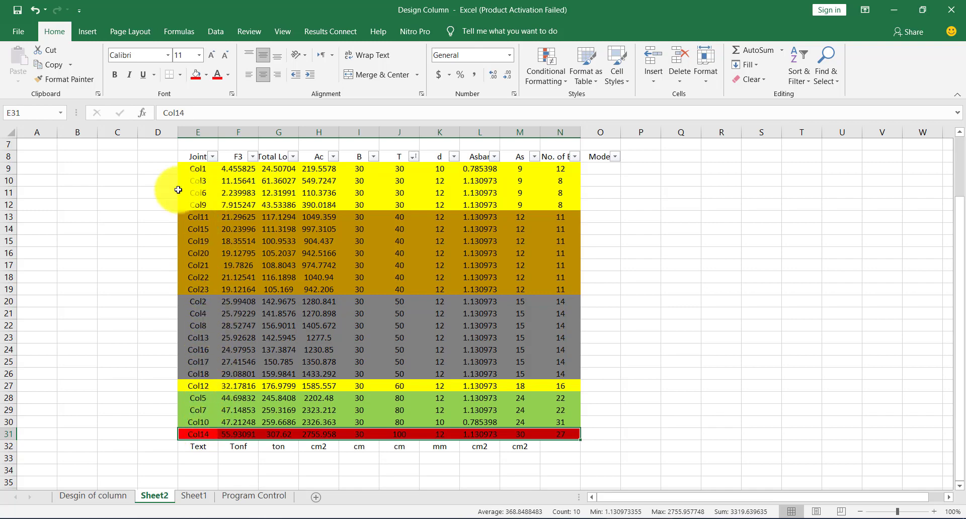
pyautogui.click(169, 172)
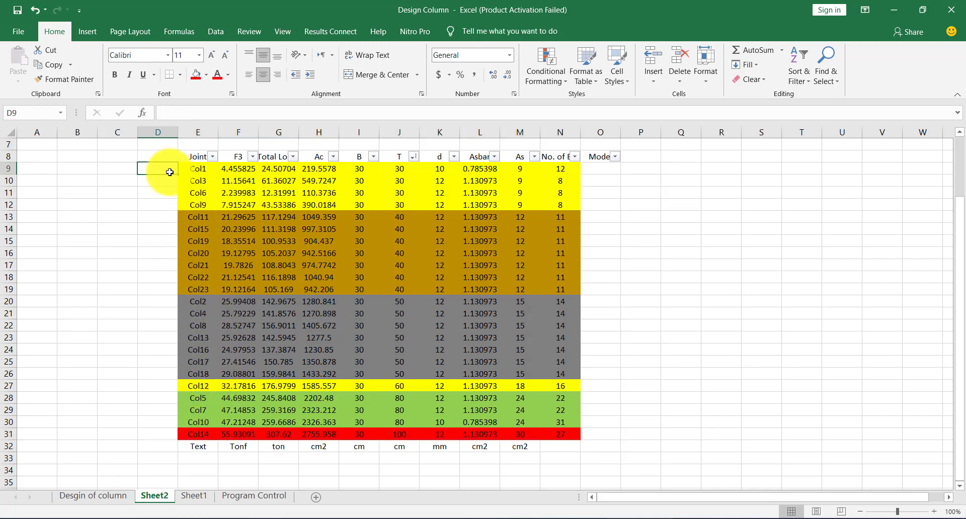
pyautogui.scroll(2, 416, 208)
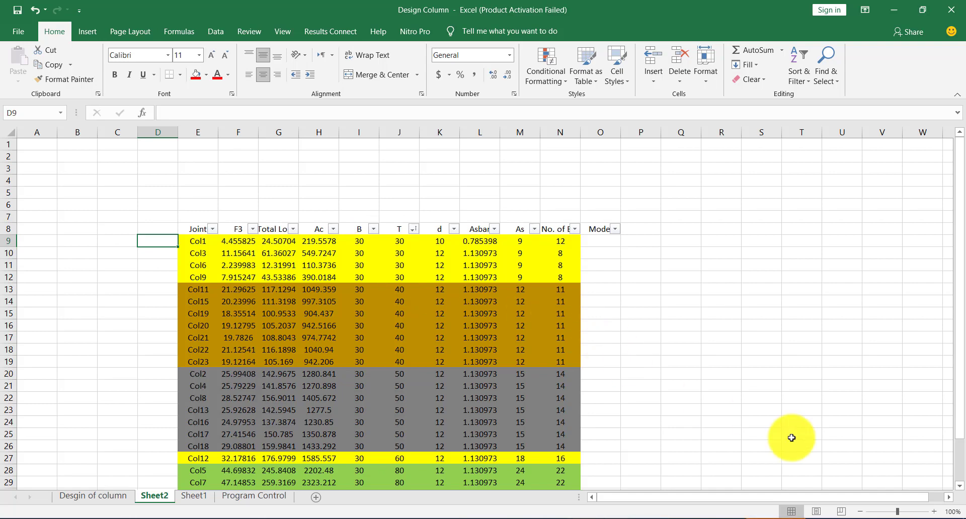
# Switch to SAP2000, maximize its window and open the Typical Floor model
pyautogui.click(772, 514)
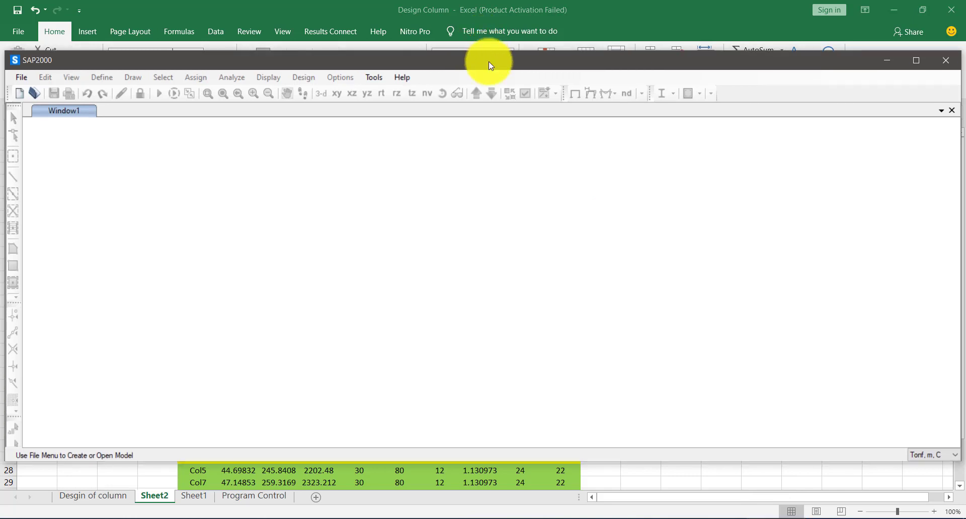
pyautogui.doubleClick(489, 61)
pyautogui.click(18, 23)
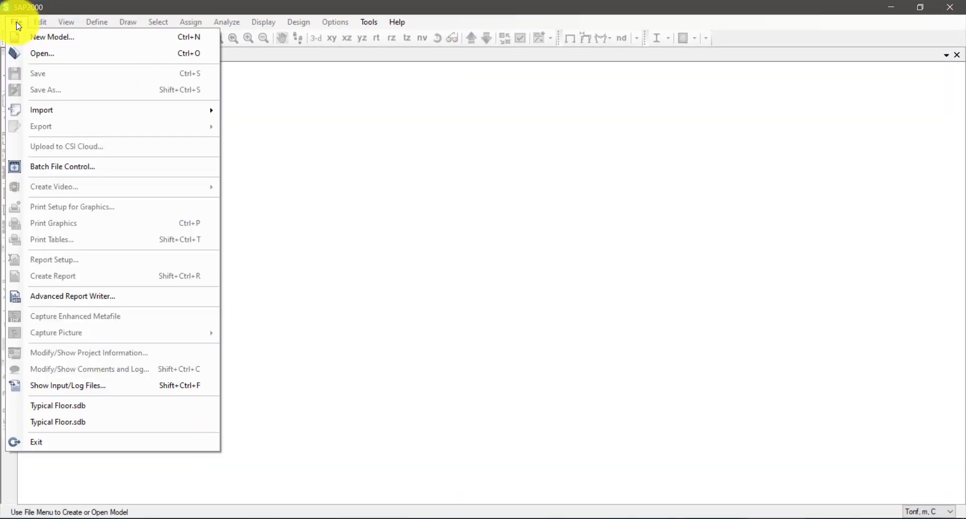
pyautogui.click(112, 56)
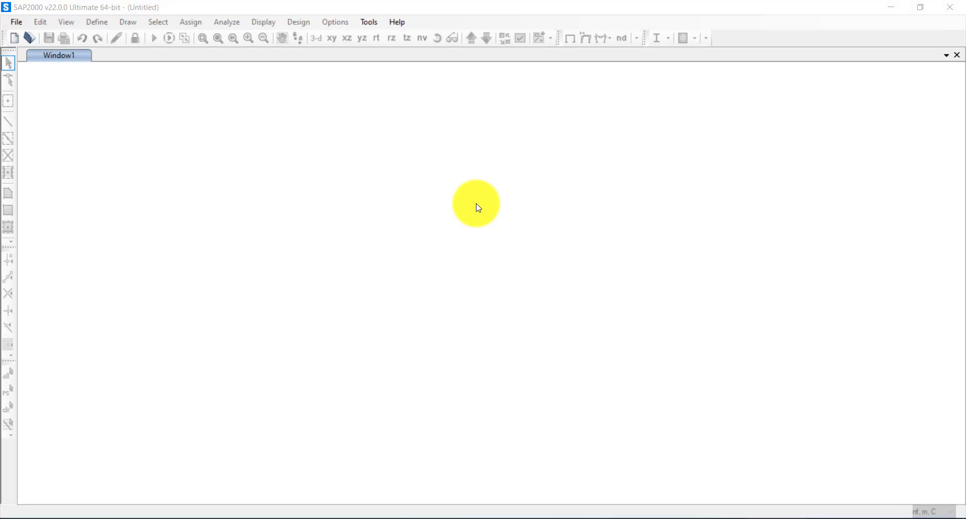
pyautogui.hotkey('ctrl', 'o')
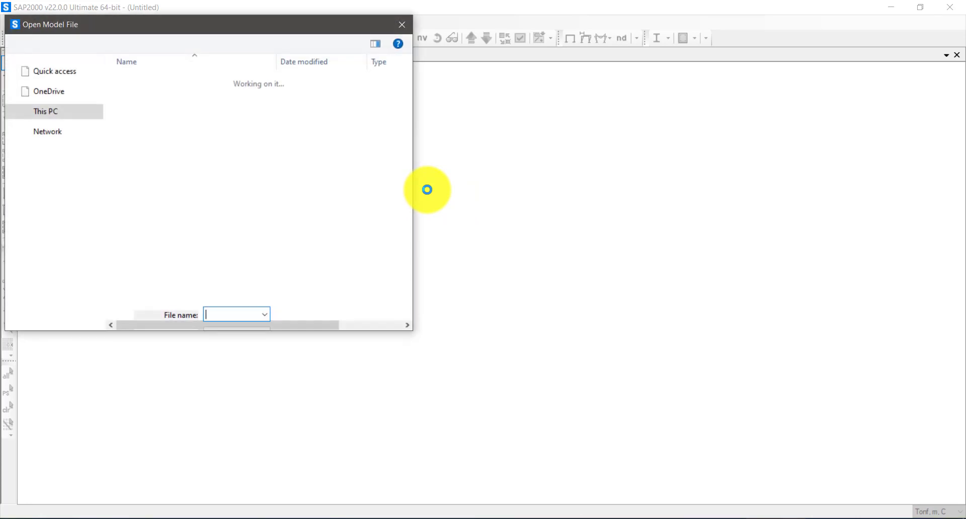
pyautogui.doubleClick(282, 138)
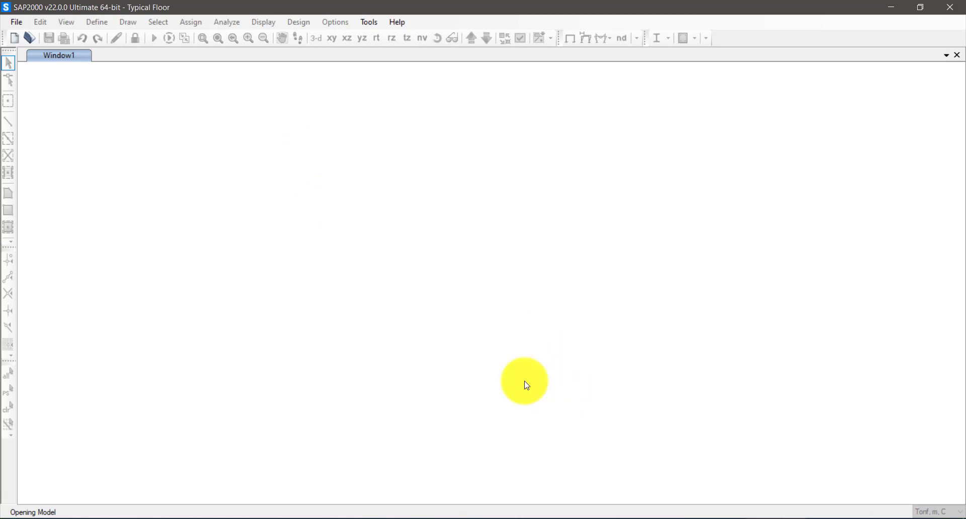
# Return to the Design Column workbook and enter =MAX(G9:G12) in D9 for the largest total load of the T = 30 group
pyautogui.click(592, 518)
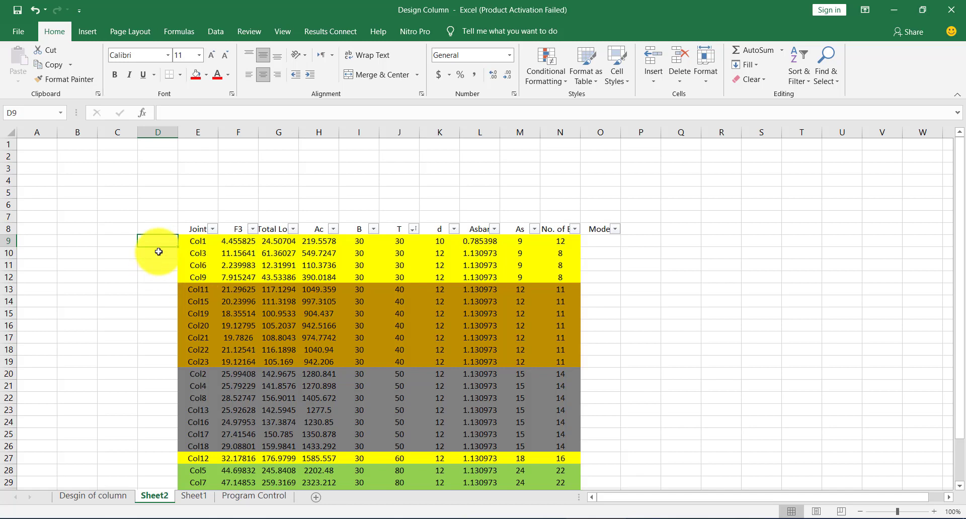
pyautogui.write('=')
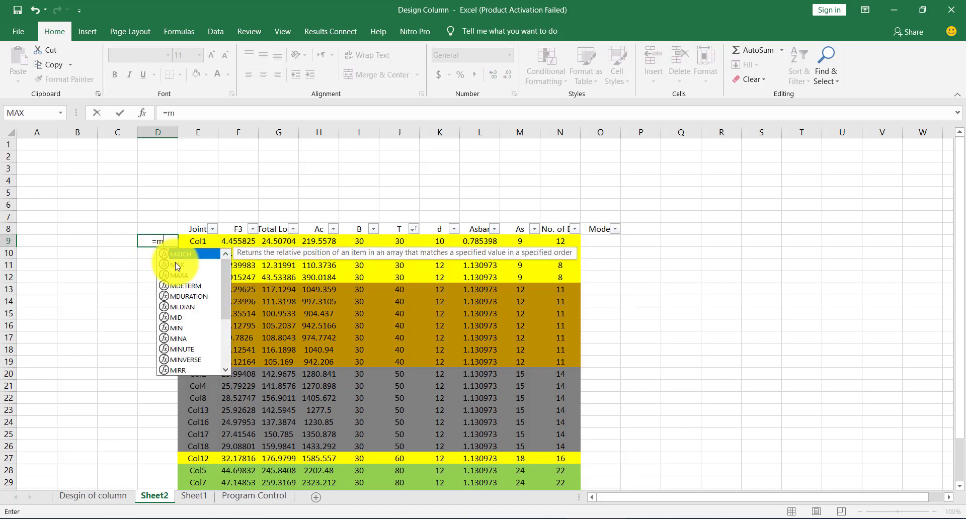
pyautogui.write('m')
pyautogui.doubleClick(177, 265)
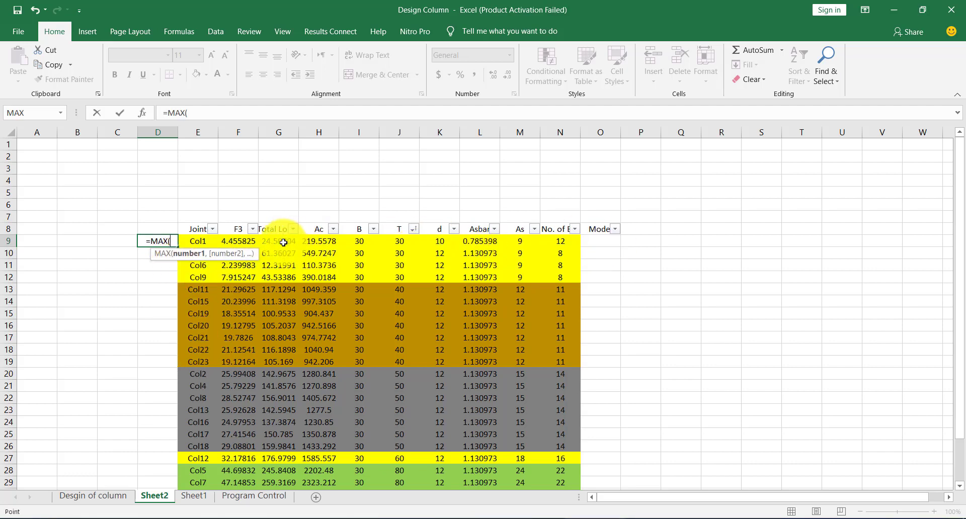
pyautogui.moveTo(284, 243); pyautogui.dragTo(282, 280)
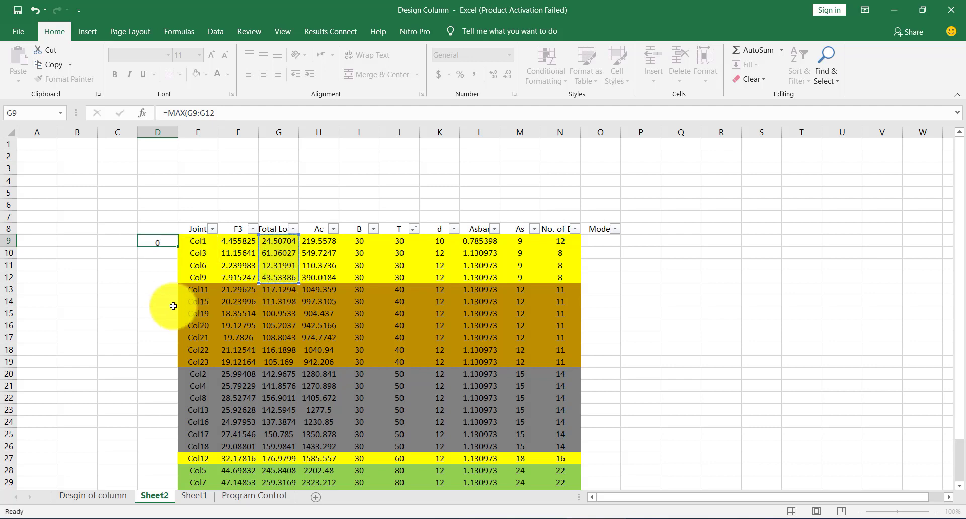
pyautogui.press('Return')
pyautogui.click(151, 241)
# Enter =MAX(G13:G19) in D14 to get the largest total load of the T = 40 group
pyautogui.click(161, 303)
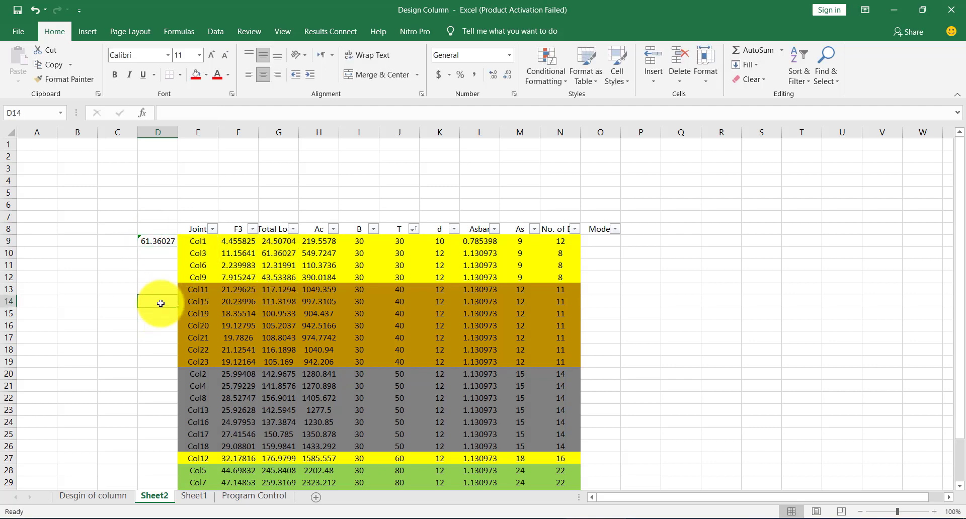
pyautogui.write('=ma')
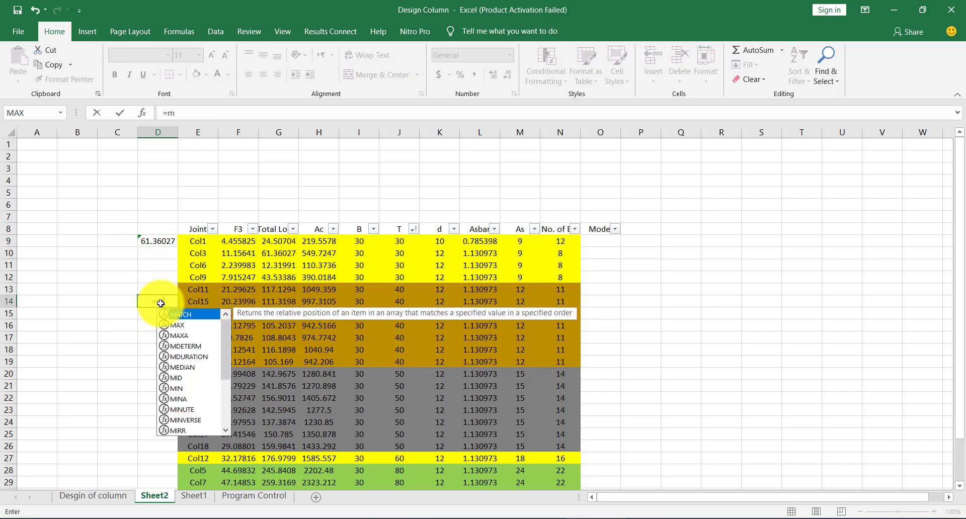
pyautogui.doubleClick(167, 325)
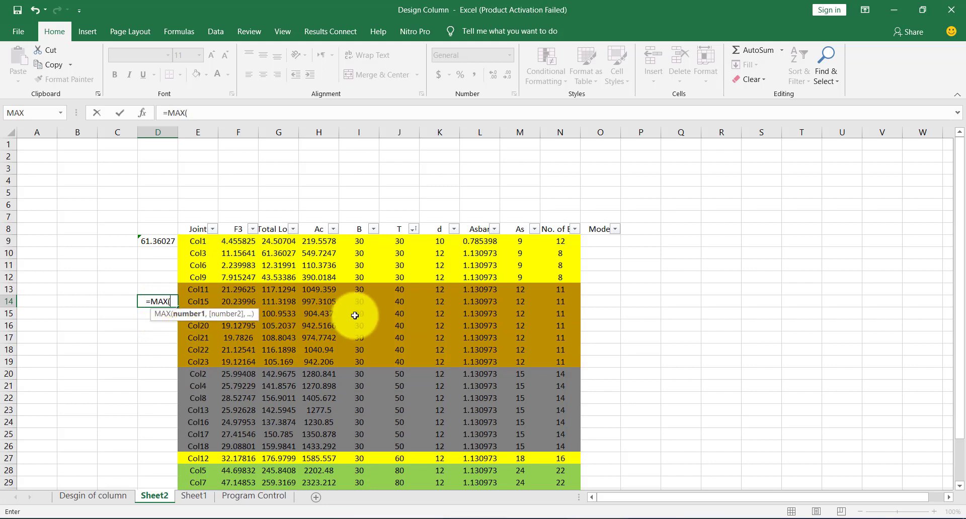
pyautogui.moveTo(290, 289); pyautogui.dragTo(293, 361)
pyautogui.press('Return')
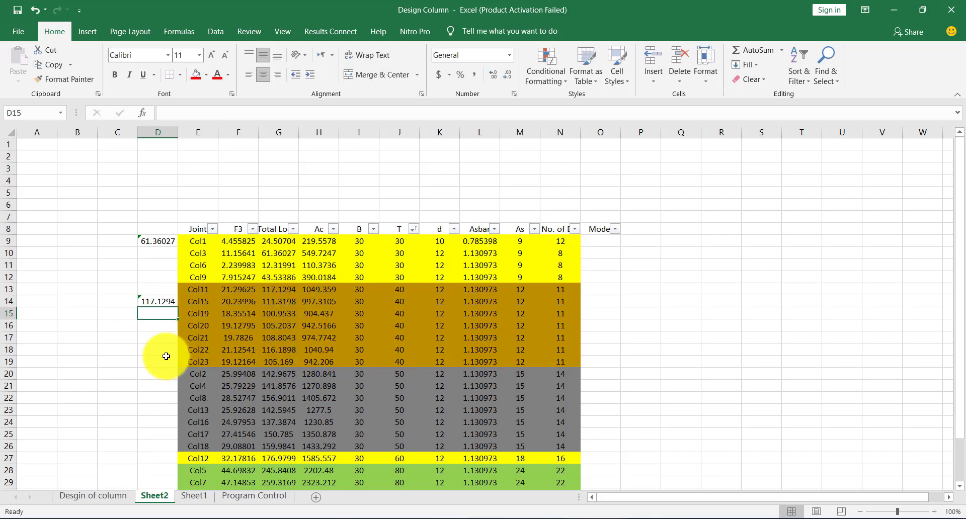
# Enter =MAX(G20:G26) in D20 to get the largest total load of the T = 50 group
pyautogui.click(161, 374)
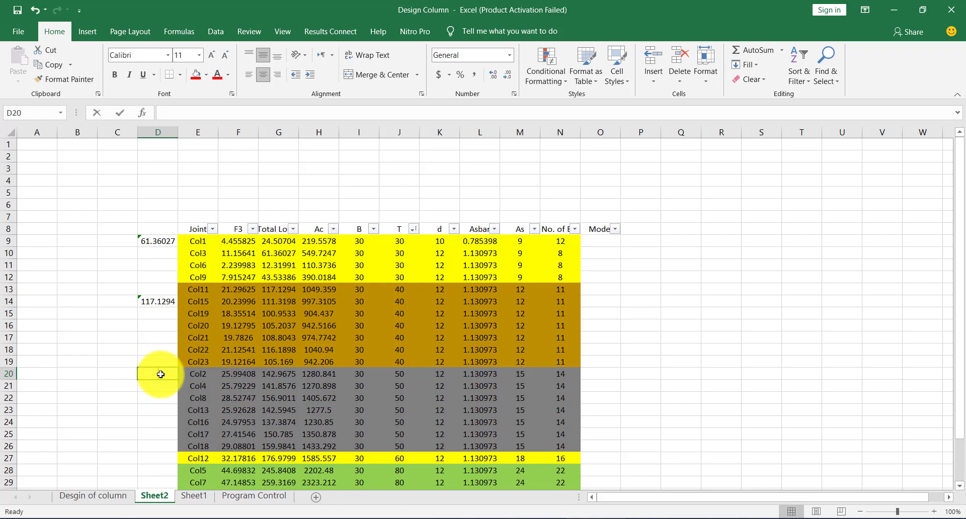
pyautogui.write('=ma')
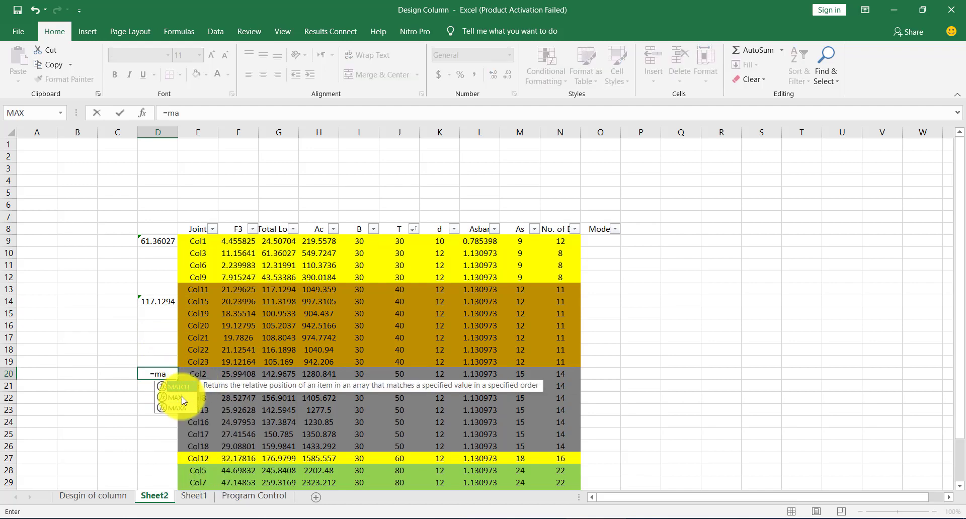
pyautogui.doubleClick(182, 400)
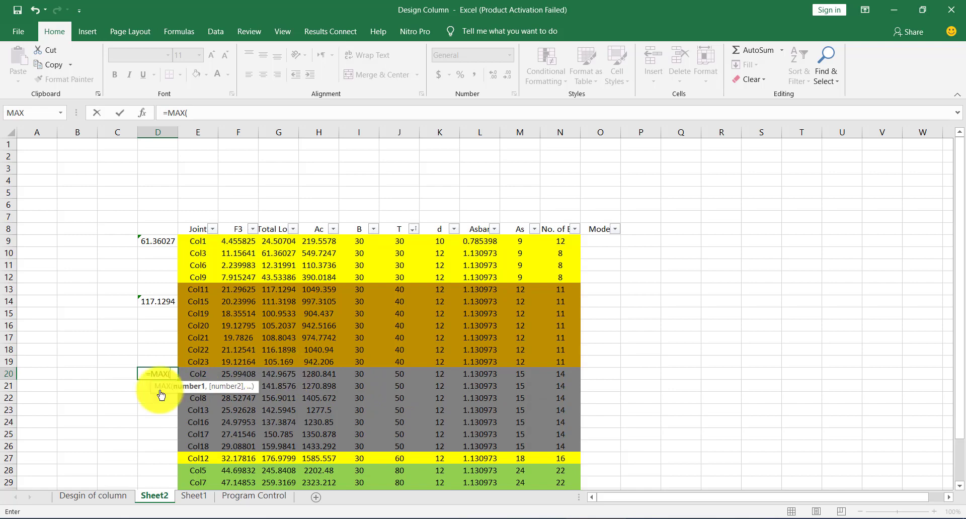
pyautogui.moveTo(291, 372); pyautogui.dragTo(282, 443)
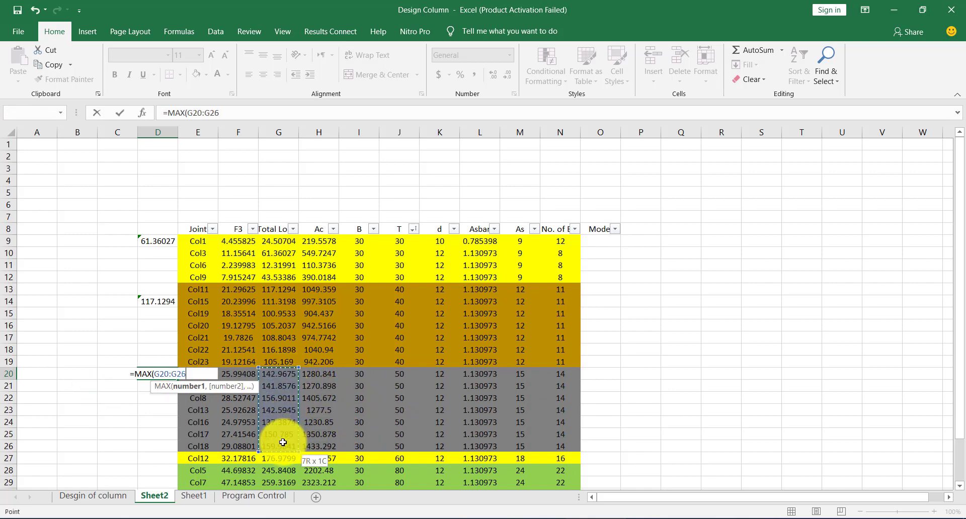
pyautogui.press('Return')
# Copy the Col12 total load from G27 into D27 as the T = 60 group's maximum
pyautogui.scroll(-2, 217, 395)
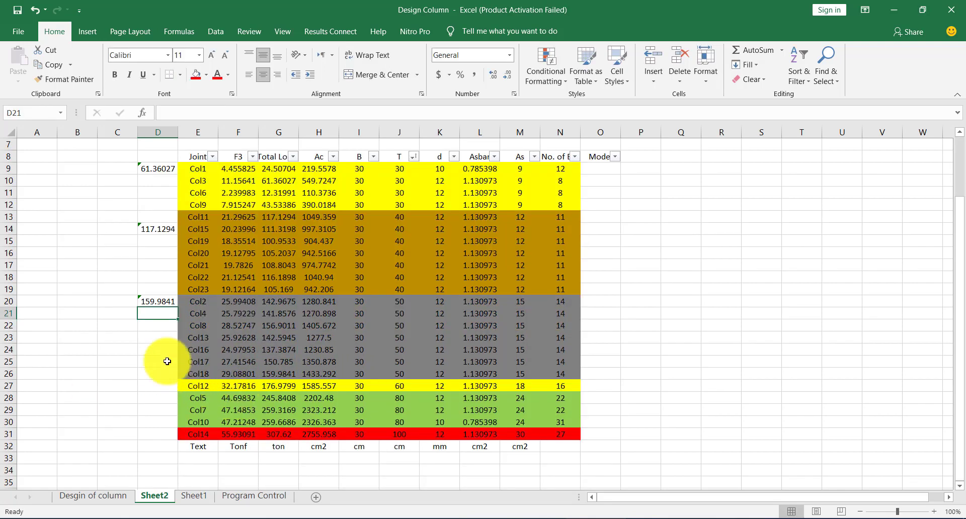
pyautogui.click(171, 385)
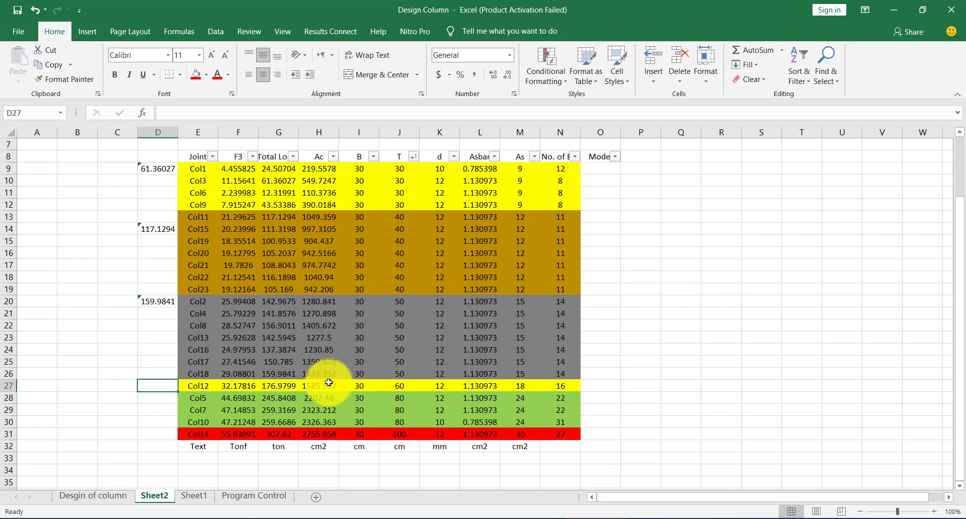
pyautogui.scroll(1, 309, 390)
pyautogui.scroll(-1, 282, 388)
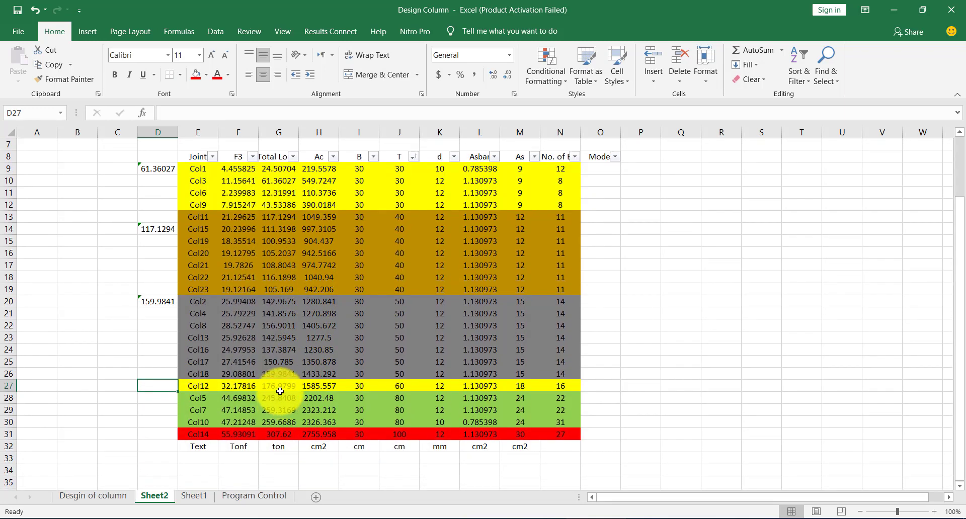
pyautogui.click(281, 385)
pyautogui.hotkey('ctrl', 'c')
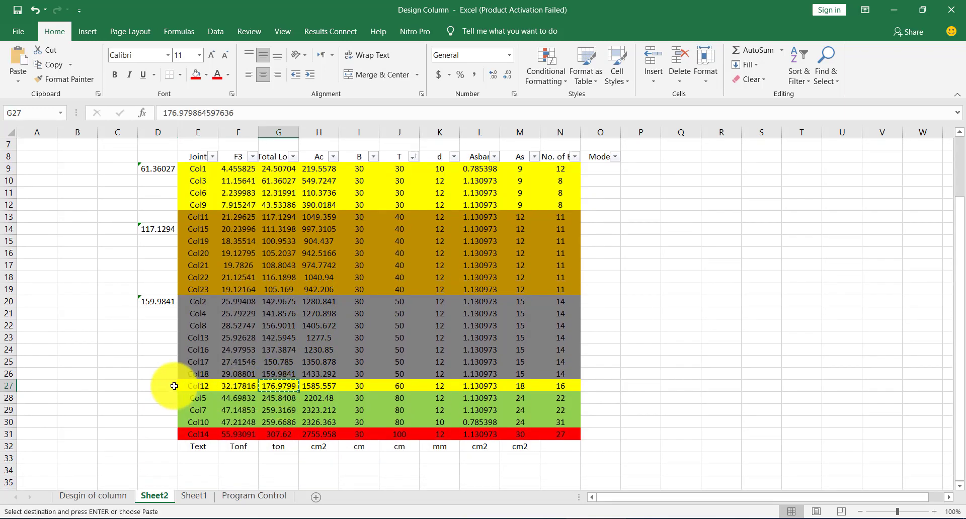
pyautogui.click(174, 386)
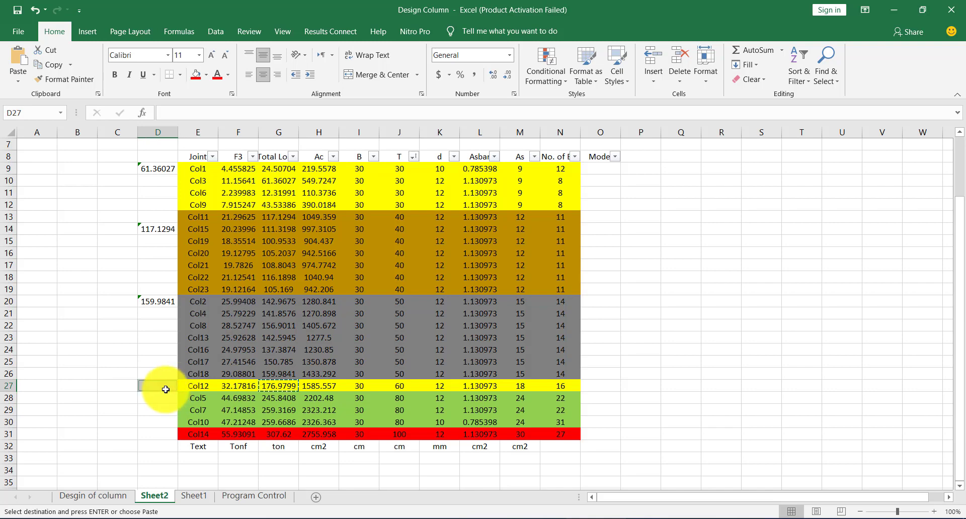
pyautogui.hotkey('ctrl', 'v')
# Enter =MAX(G28:G30) in D29 to get the largest total load of the T = 80 group
pyautogui.click(281, 410)
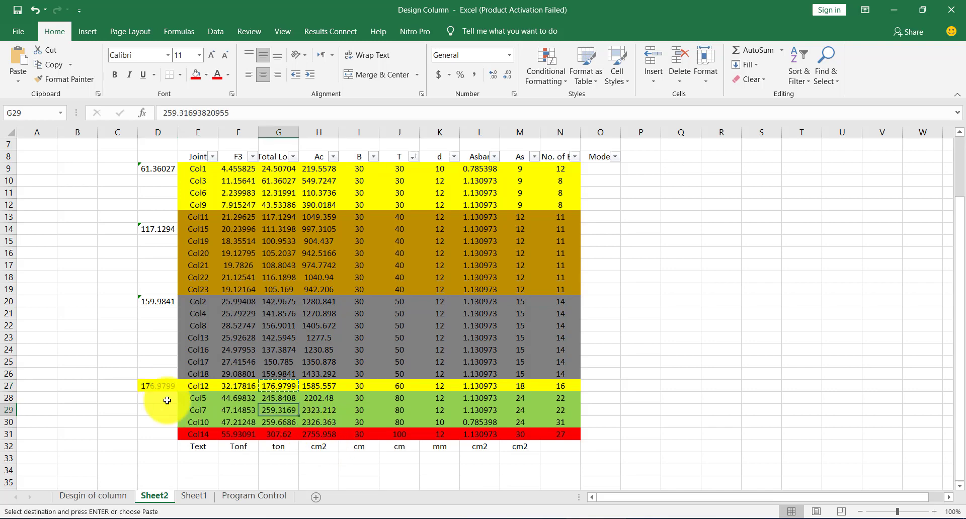
pyautogui.click(167, 401)
pyautogui.write('=m')
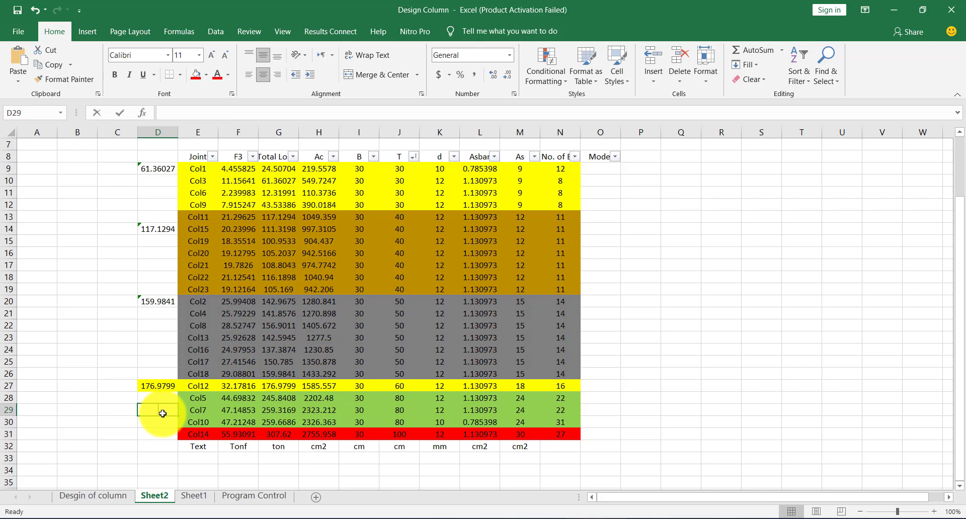
pyautogui.write('a')
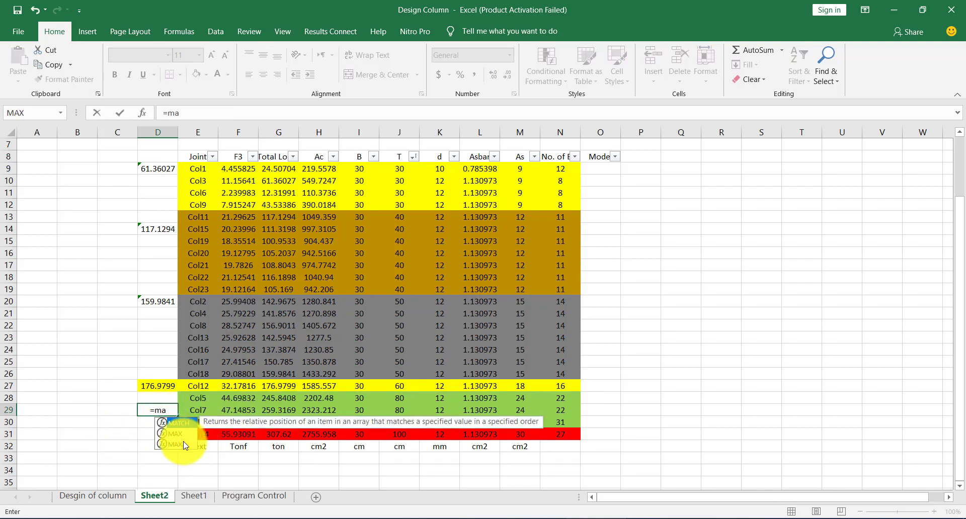
pyautogui.doubleClick(172, 432)
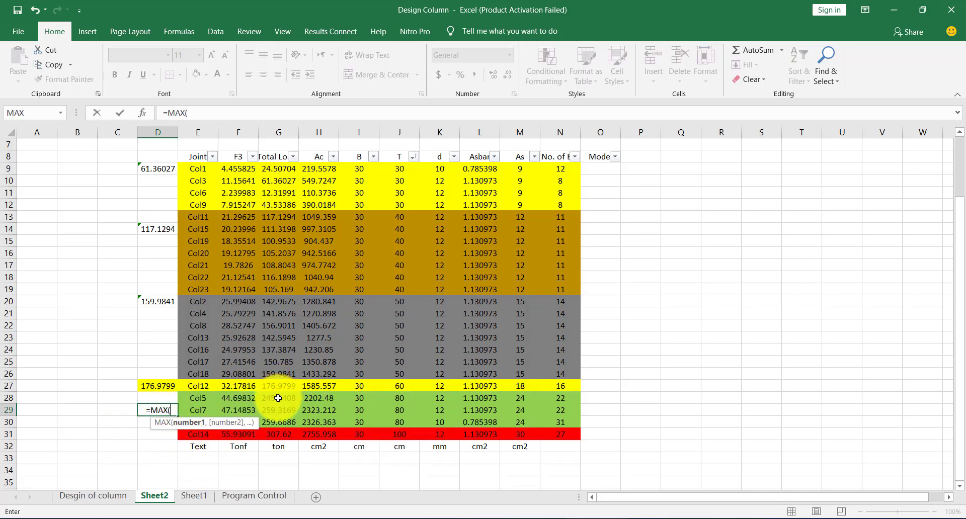
pyautogui.moveTo(277, 397); pyautogui.dragTo(282, 421)
pyautogui.press('Return')
# Copy the Col14 total load from G31 into D31 as the T = 100 group's maximum
pyautogui.scroll(-1, 282, 421)
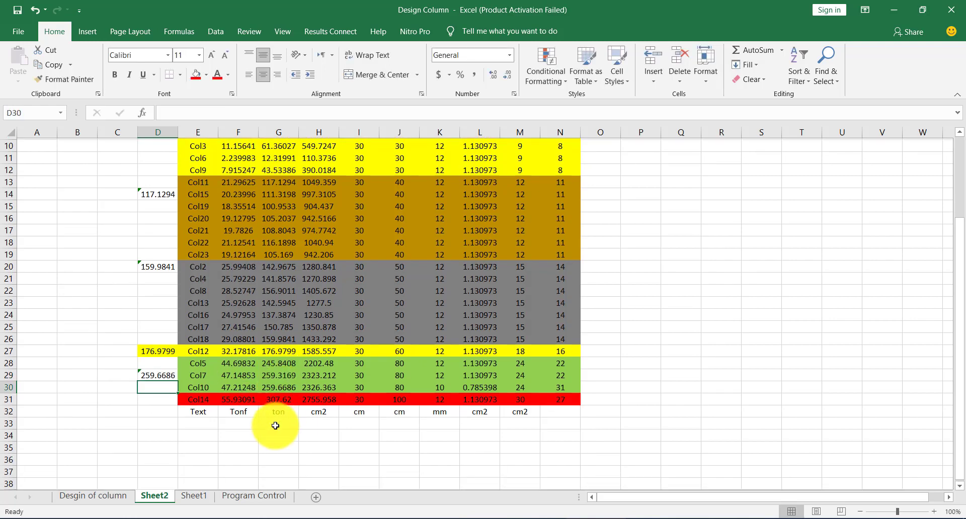
pyautogui.click(283, 404)
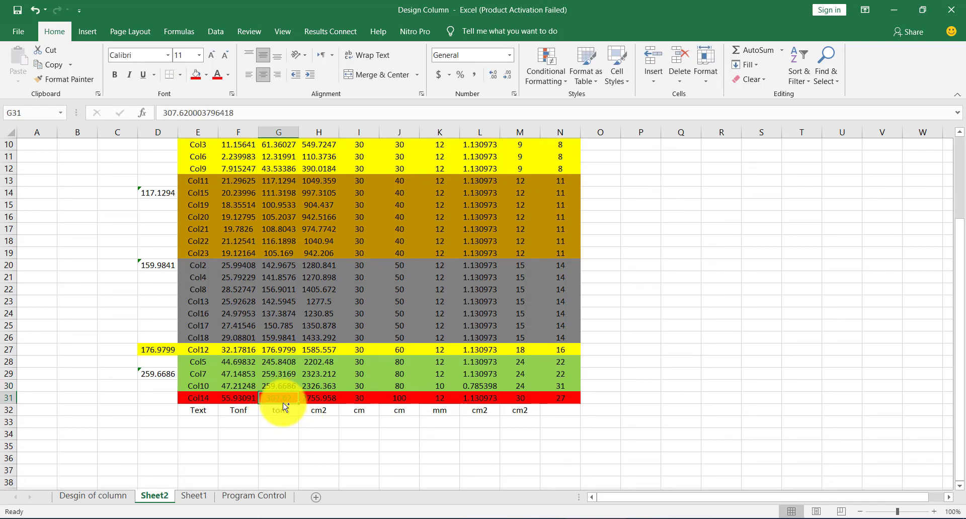
pyautogui.hotkey('ctrl', 'c')
pyautogui.click(161, 399)
pyautogui.hotkey('ctrl', 'v')
pyautogui.click(187, 425)
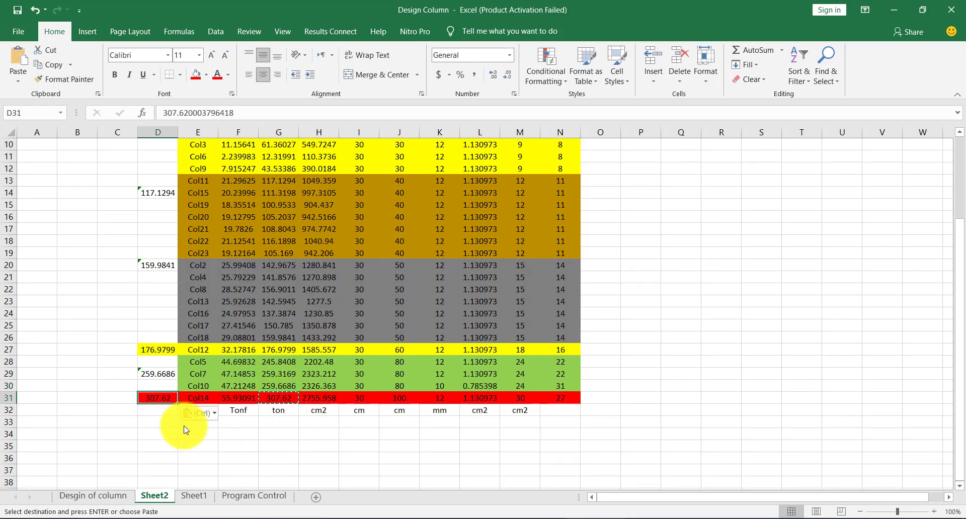
# Review the group maximum loads in column D, check the Typical Floor model in SAP2000 and return to the workbook
pyautogui.scroll(3, 151, 302)
pyautogui.scroll(-1, 156, 254)
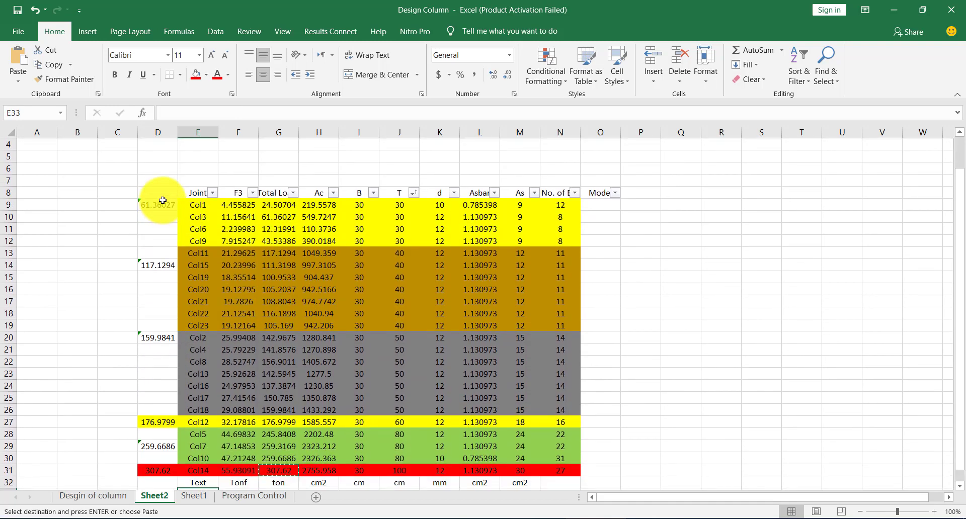
pyautogui.moveTo(158, 205); pyautogui.dragTo(143, 453)
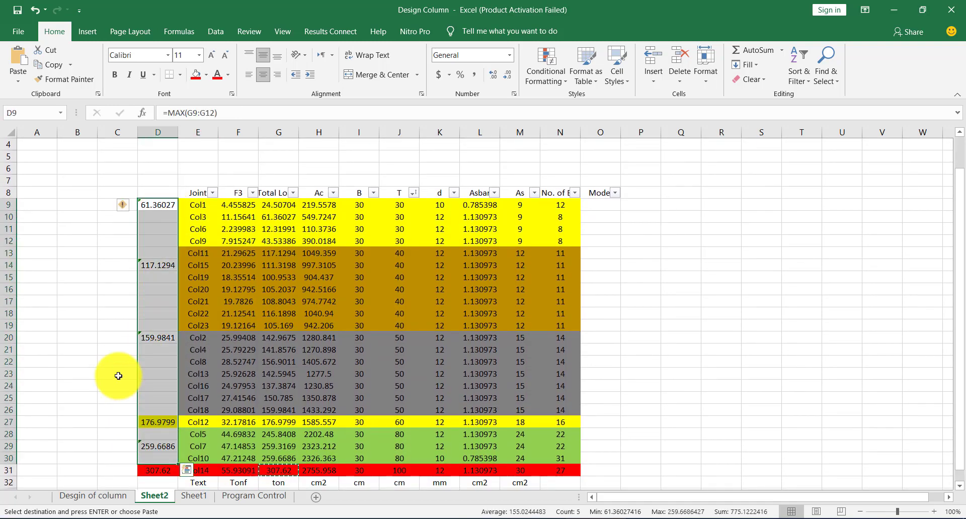
pyautogui.click(116, 360)
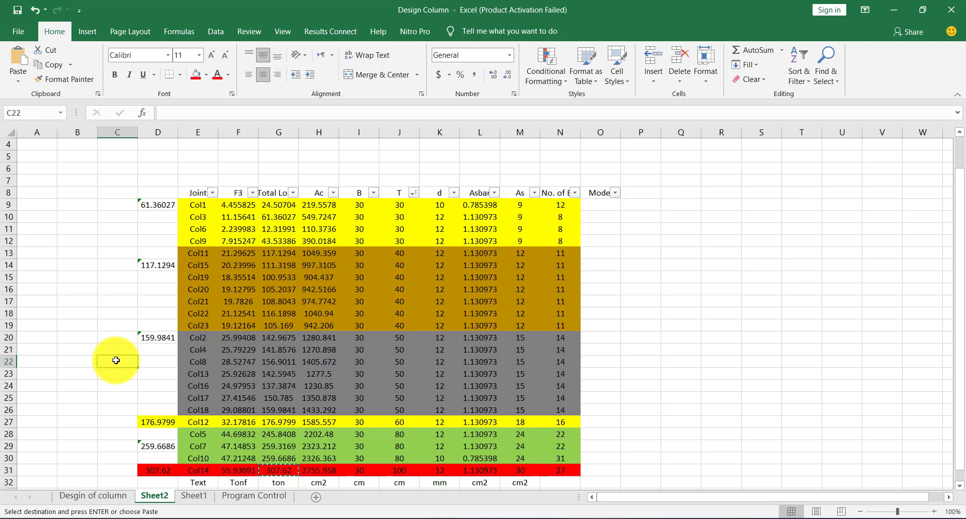
pyautogui.click(165, 206)
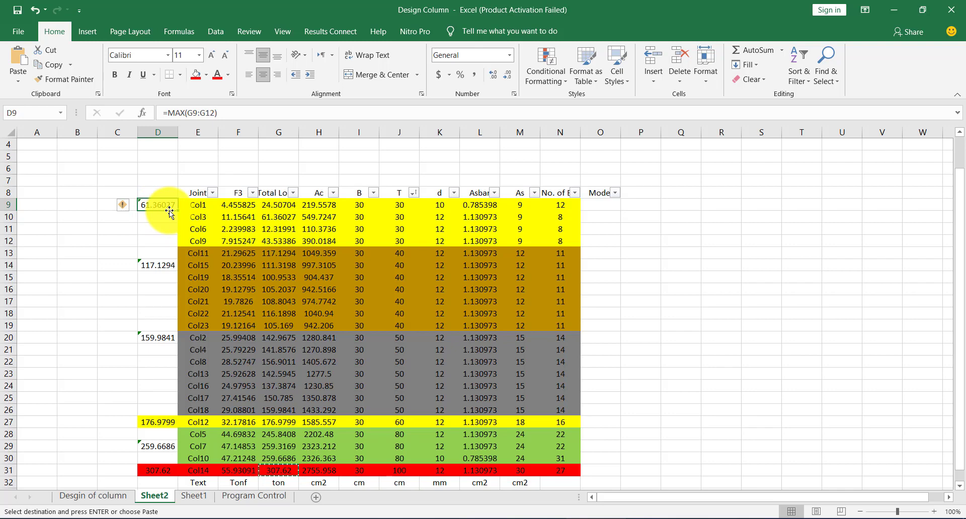
pyautogui.scroll(1, 158, 224)
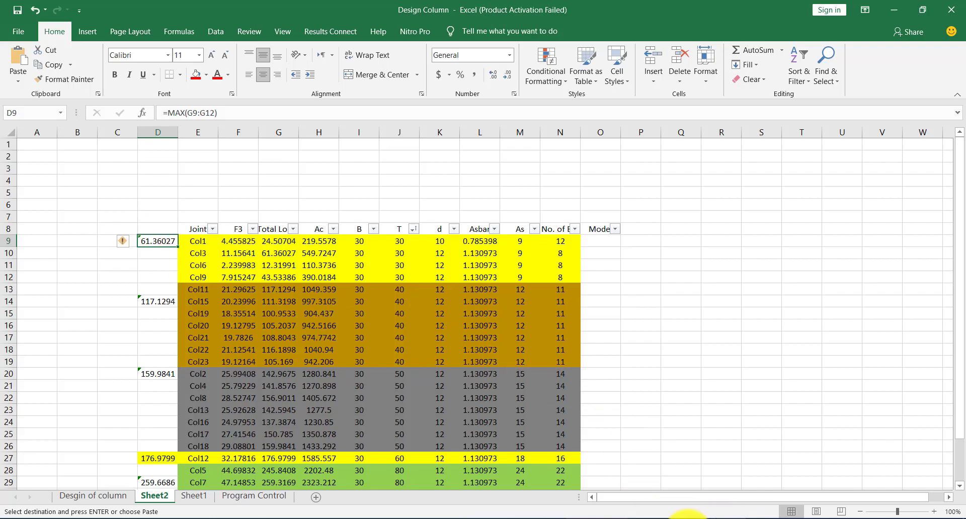
pyautogui.click(761, 514)
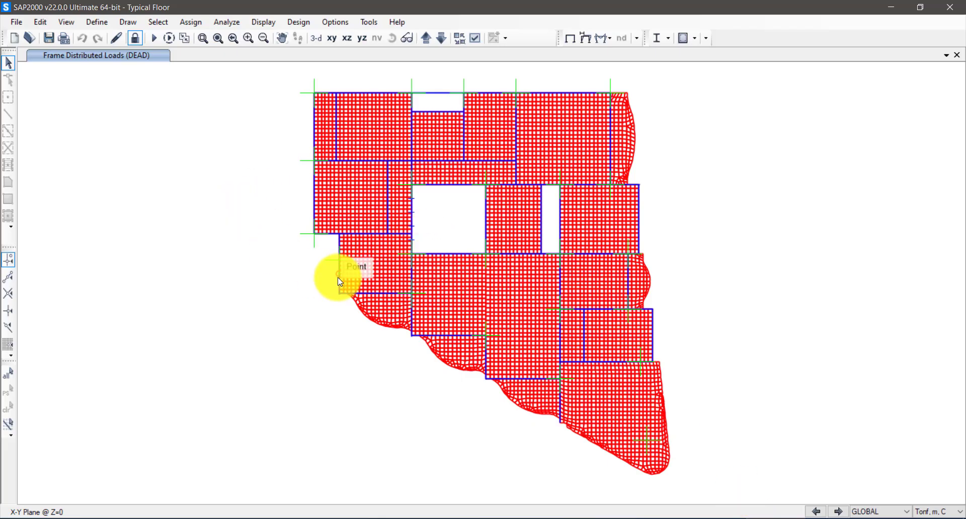
pyautogui.click(891, 7)
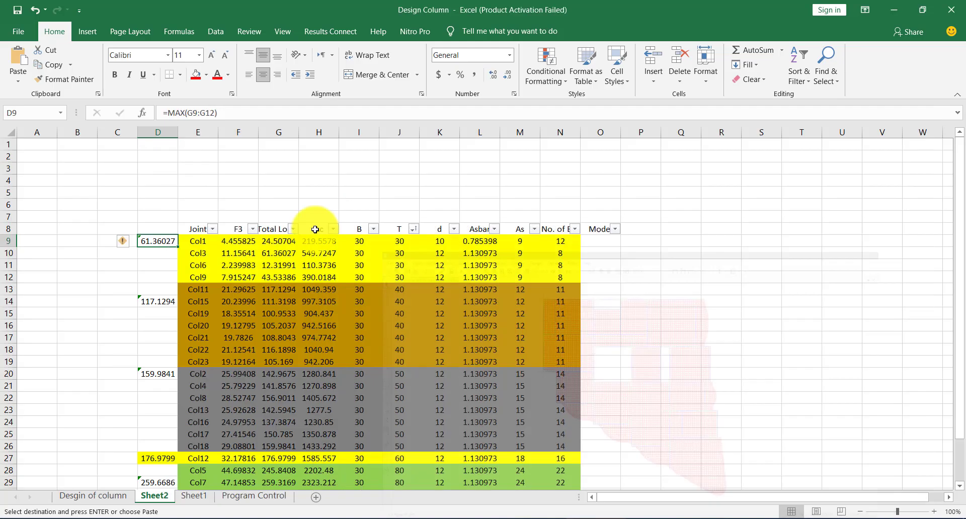
# Enter =D9/1.5 in C9 to reduce the T = 30 group's maximum load
pyautogui.click(115, 241)
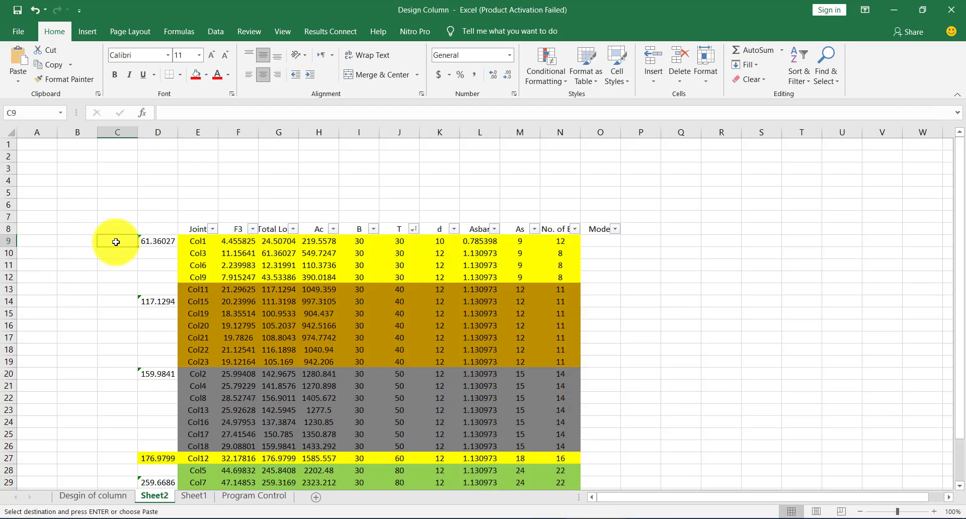
pyautogui.write('=')
pyautogui.click(157, 240)
pyautogui.write('/1.5')
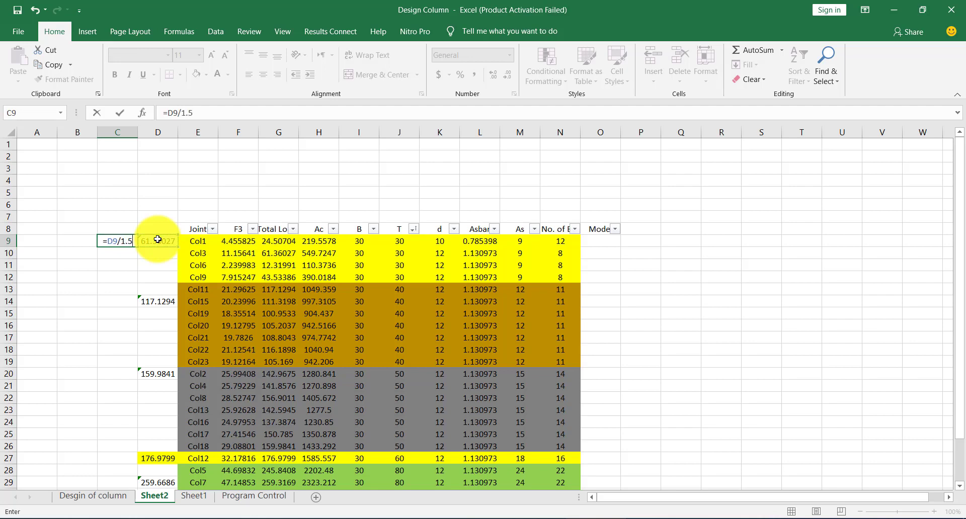
pyautogui.press('Return')
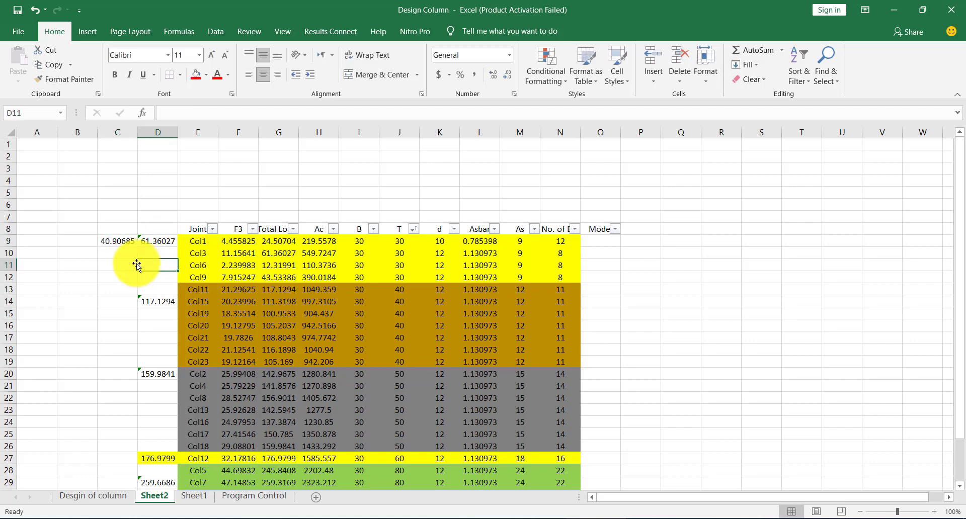
pyautogui.click(119, 240)
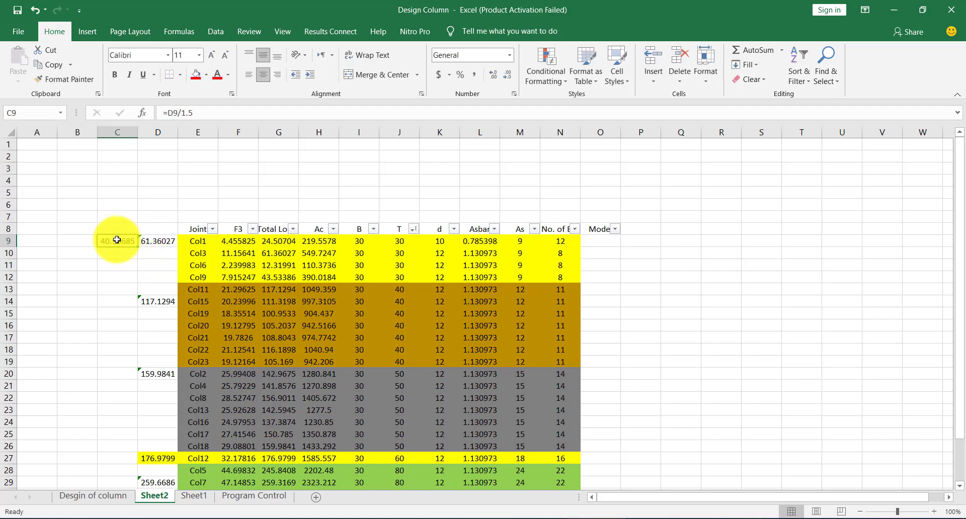
# Enter =D14/1.5 in C14 to reduce the T = 40 group's maximum load
pyautogui.click(122, 305)
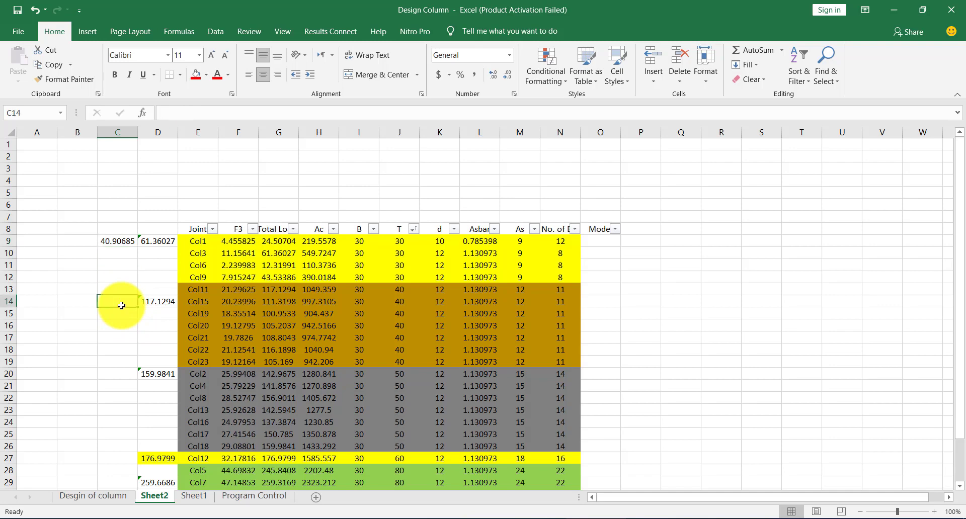
pyautogui.write('=')
pyautogui.click(148, 303)
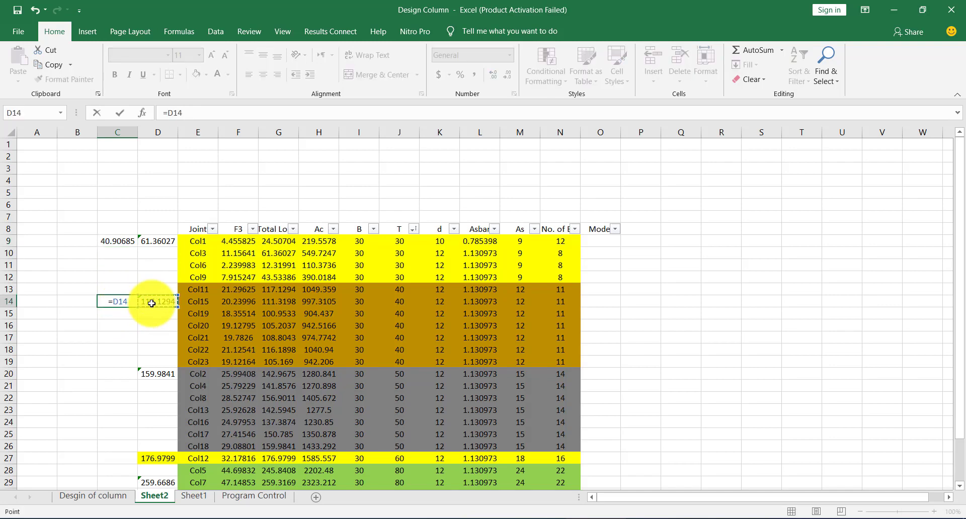
pyautogui.write('/1.5')
pyautogui.press('Return')
# Enter =D20/1.5 in C20 to reduce the T = 50 group's maximum load
pyautogui.click(127, 376)
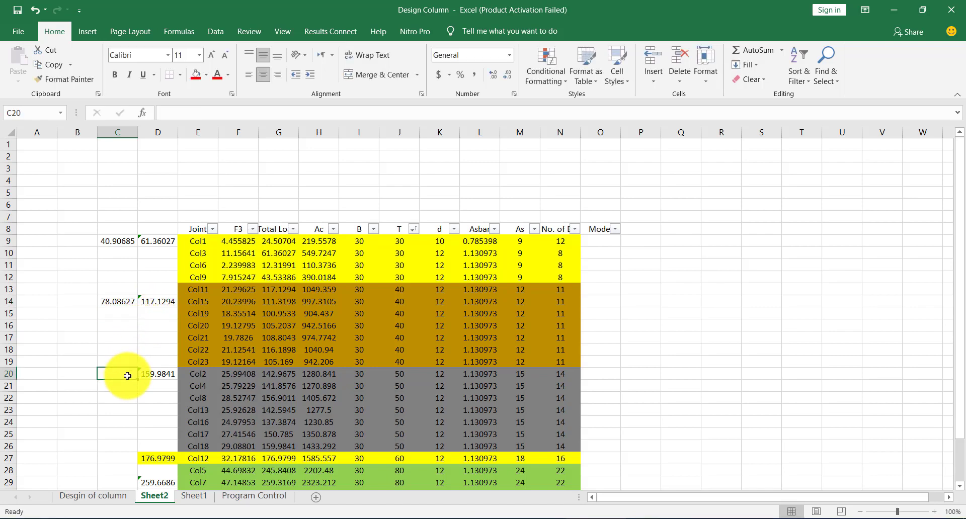
pyautogui.write('=')
pyautogui.click(148, 375)
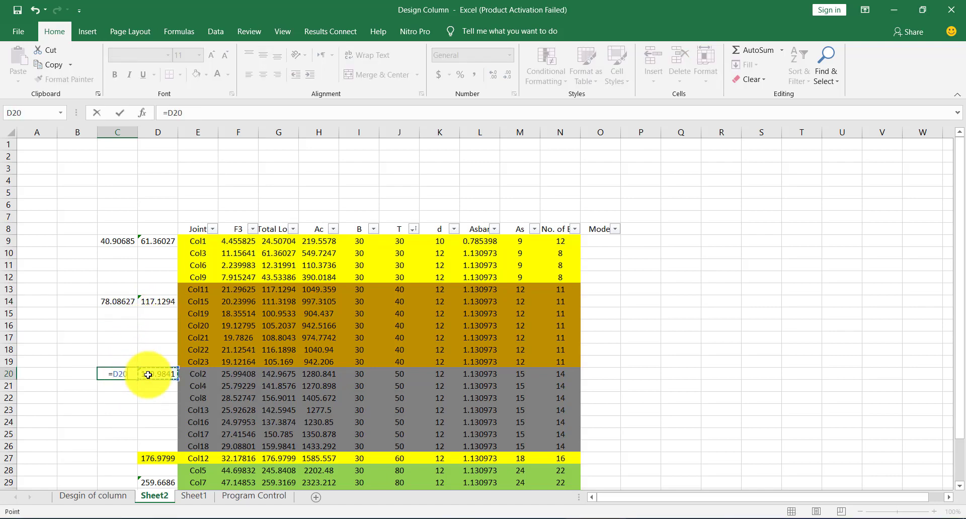
pyautogui.write('/1.5')
pyautogui.press('Return')
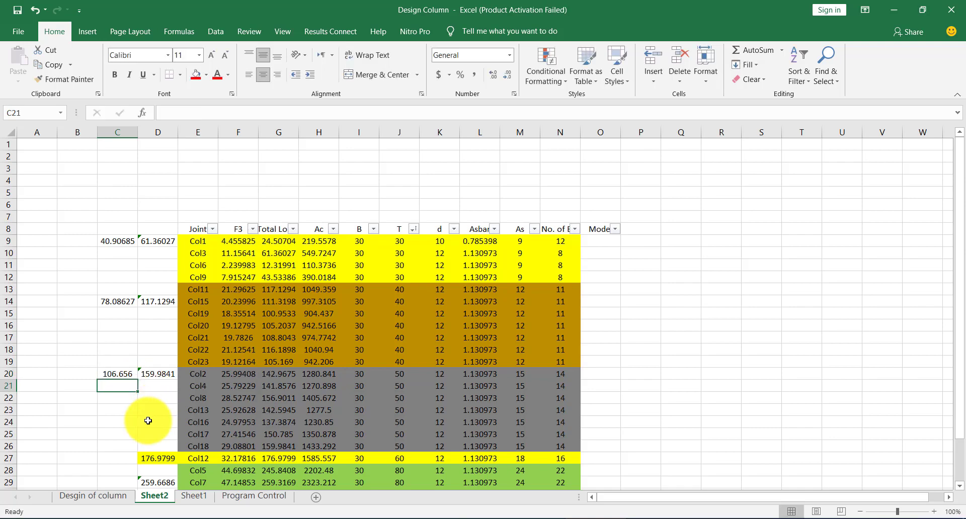
# Enter =D27/1.5 in C27 to reduce the T = 60 group's maximum load
pyautogui.scroll(-2, 146, 386)
pyautogui.click(133, 384)
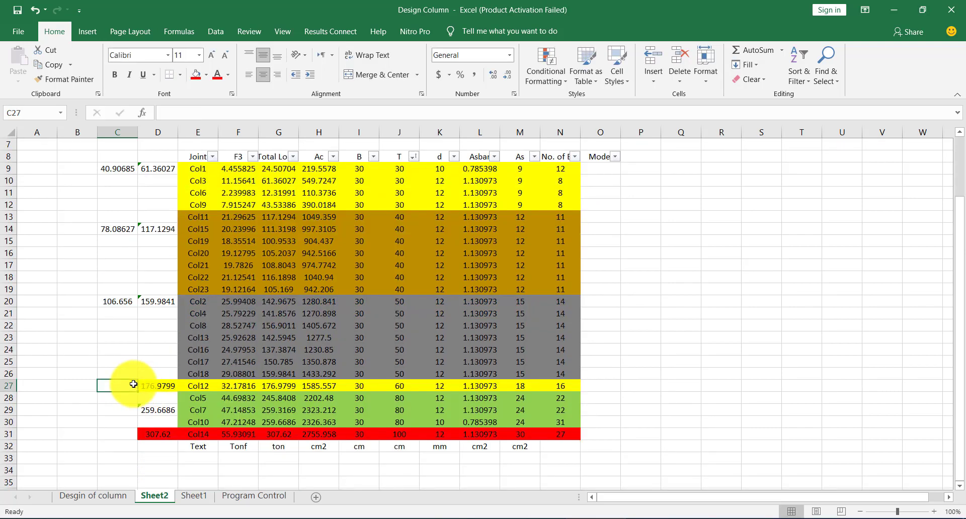
pyautogui.write('=')
pyautogui.click(161, 388)
pyautogui.write('/1.5')
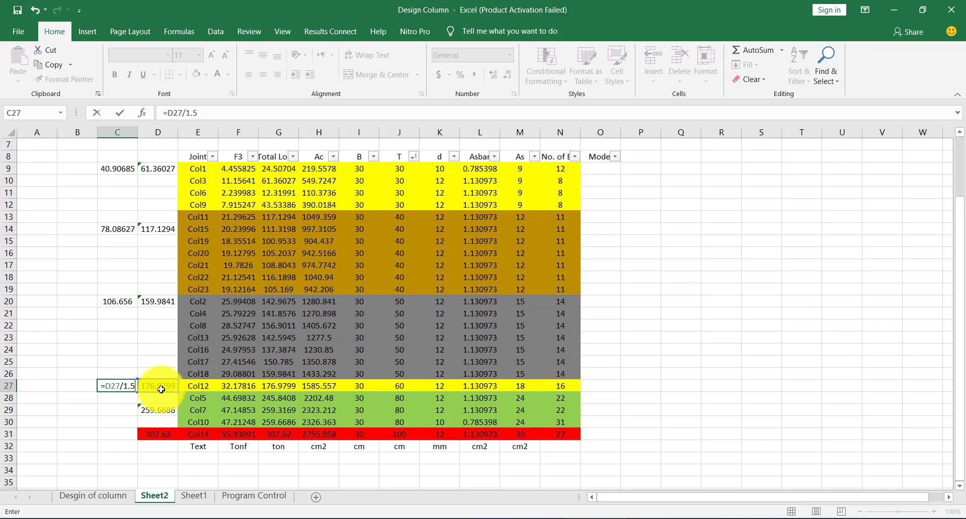
pyautogui.press('Return')
# Enter =D29/1.5 in C29 to reduce the T = 80 group's maximum load
pyautogui.click(122, 409)
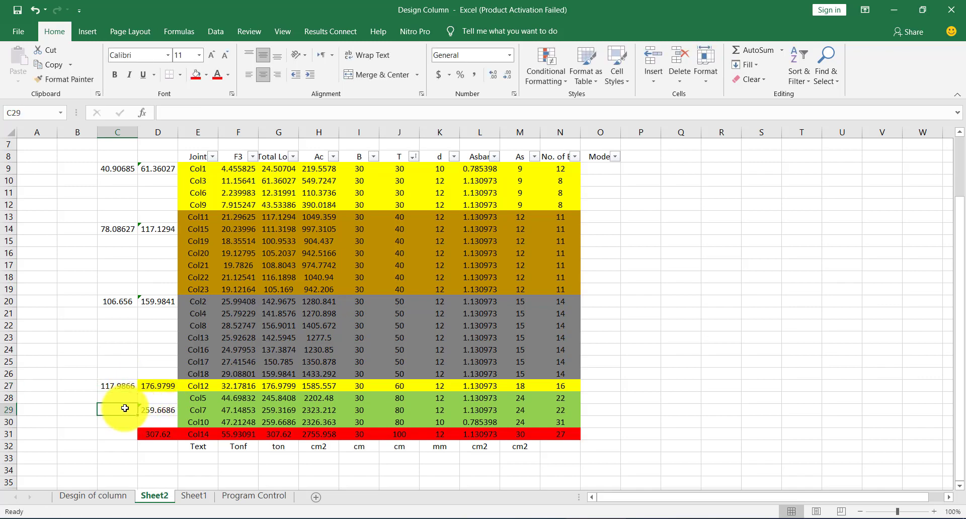
pyautogui.write('=')
pyautogui.click(167, 409)
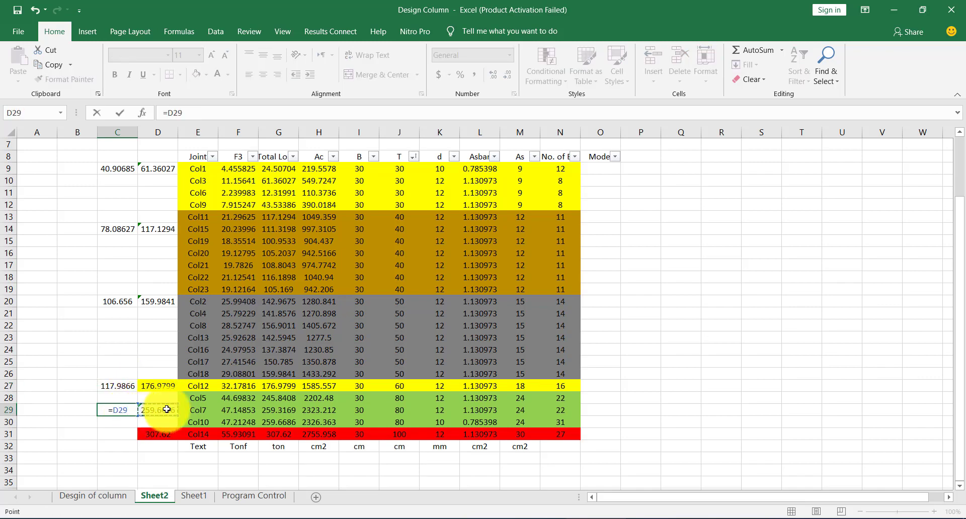
pyautogui.write('/1.5')
pyautogui.press('Return')
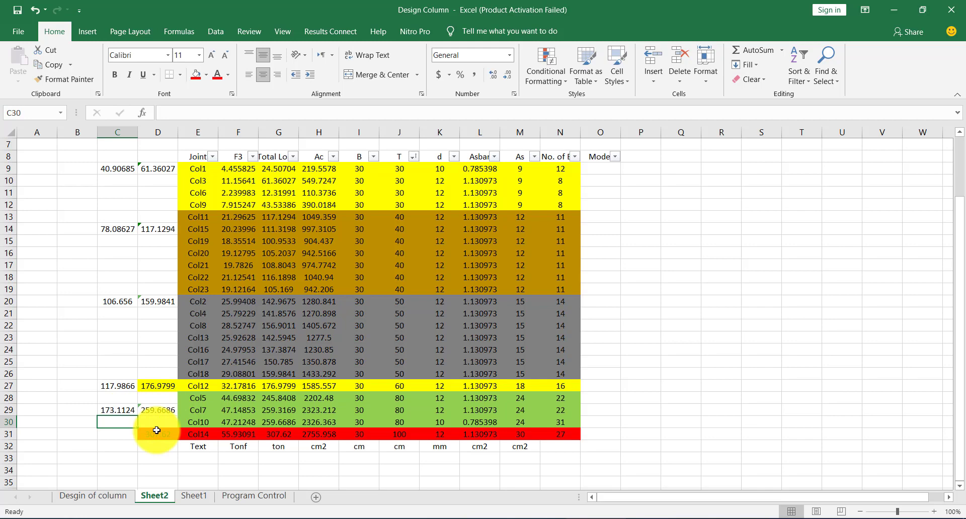
pyautogui.click(125, 441)
pyautogui.write('=')
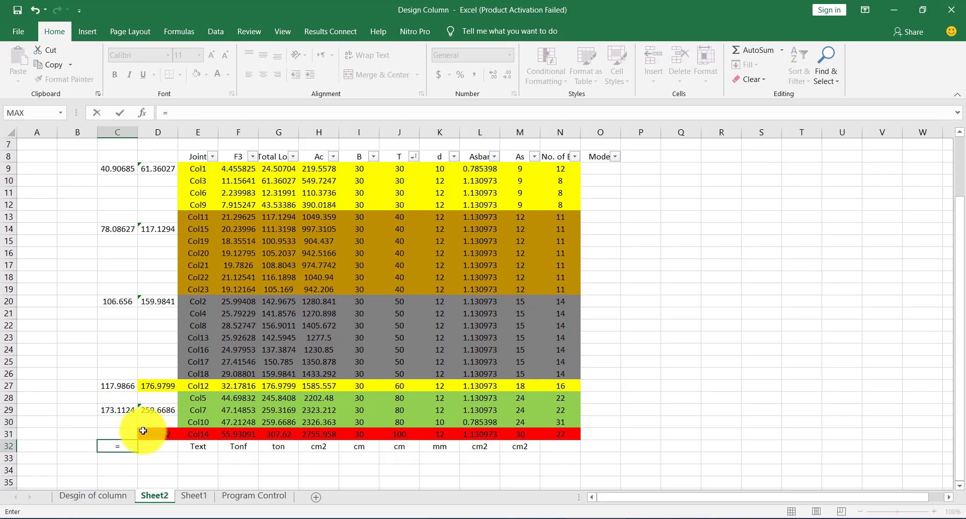
pyautogui.click(130, 436)
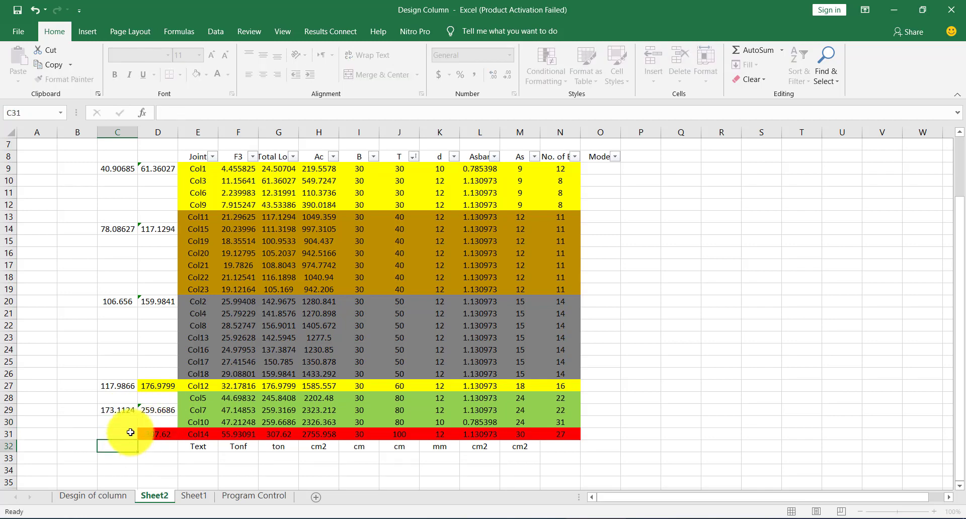
pyautogui.press('Escape')
# Enter =D31/1.5 in C31 to reduce the T = 100 group's maximum load
pyautogui.click(134, 429)
pyautogui.write('=')
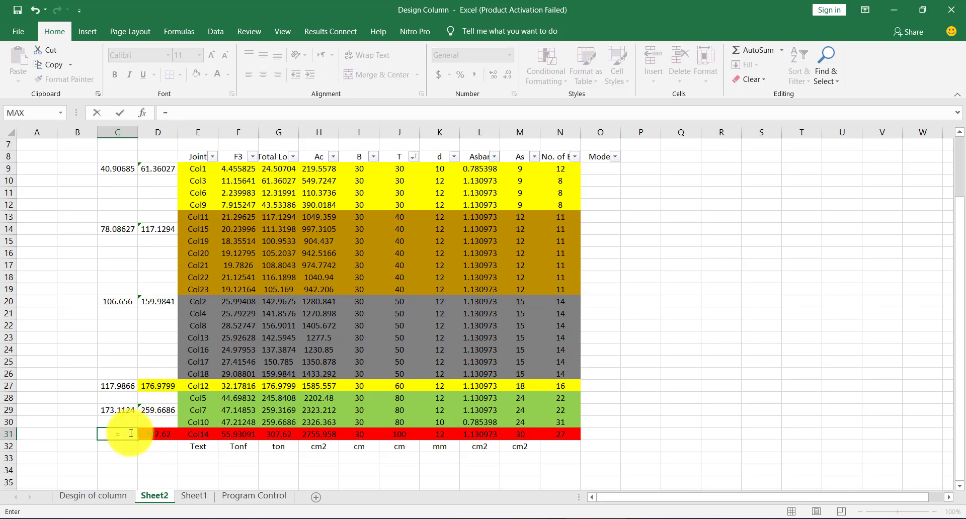
pyautogui.click(163, 434)
pyautogui.write('/1.5')
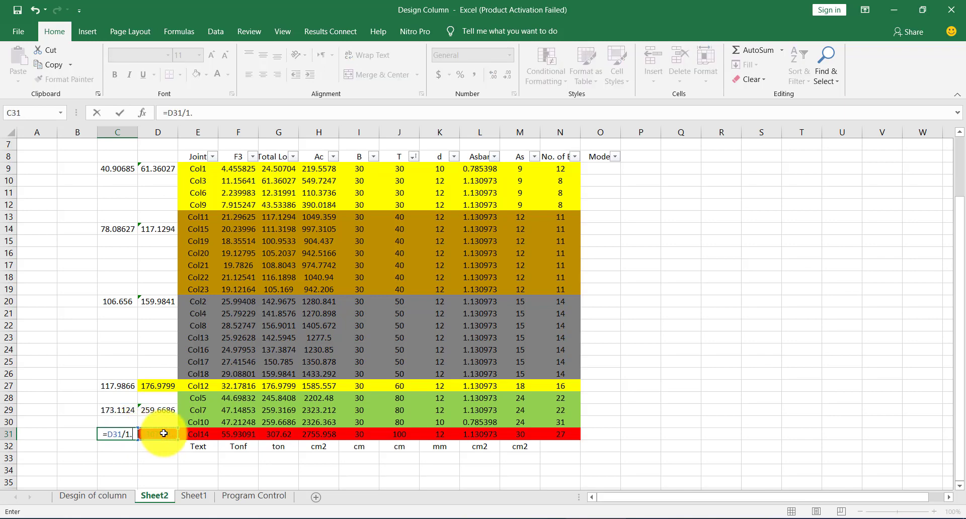
pyautogui.click(158, 455)
# Check the T = 30 group's reduced load in C9 and switch to the RC-Design-U-2007 workbook's isolated footing sheet
pyautogui.scroll(2, 138, 413)
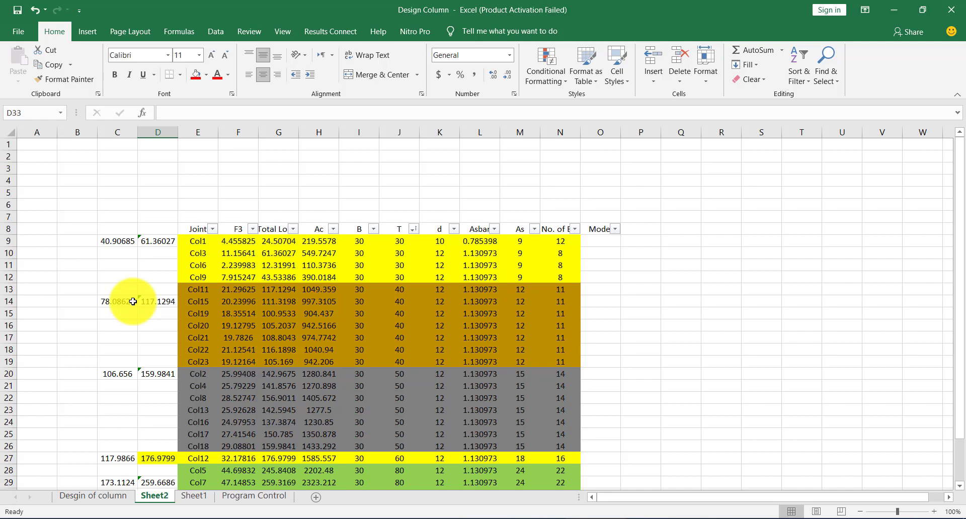
pyautogui.click(119, 240)
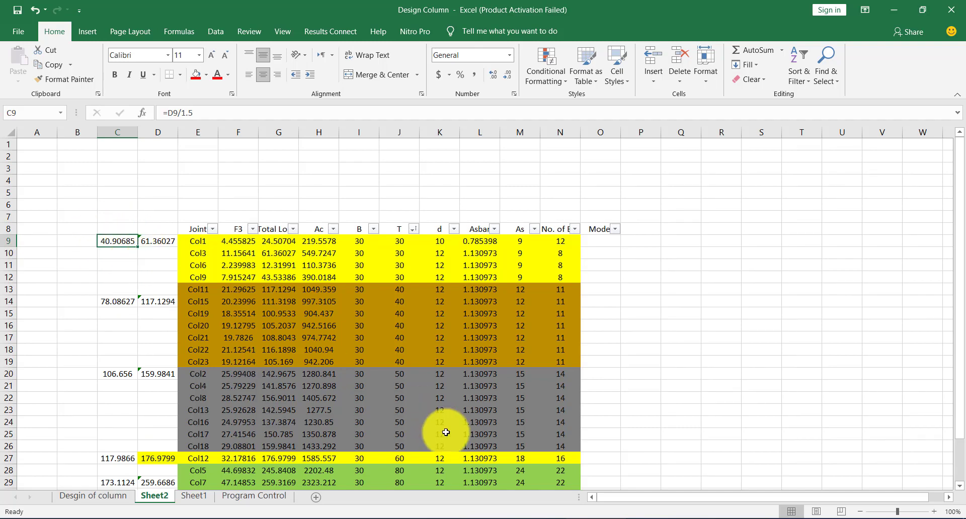
pyautogui.click(550, 515)
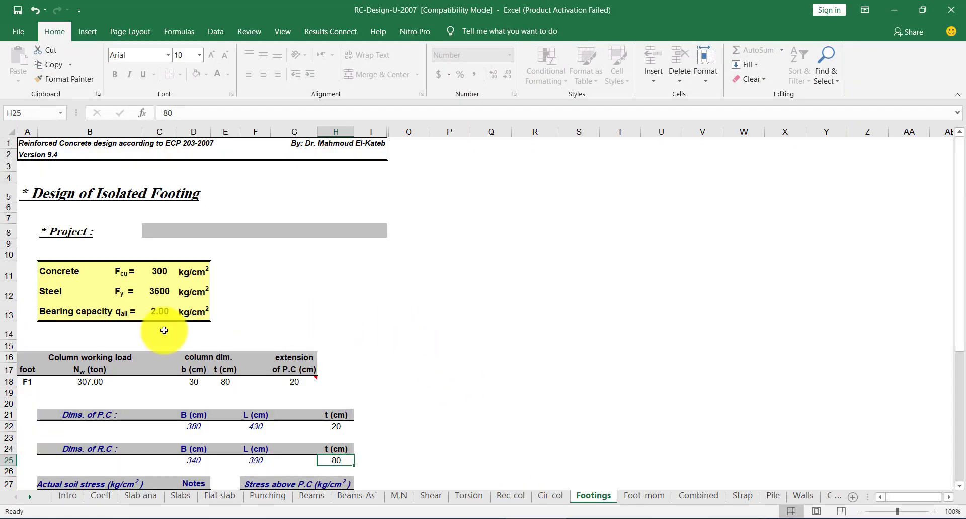
# Enter 2 kg/cm² as the allowable soil bearing capacity in the footing's material data
pyautogui.click(161, 313)
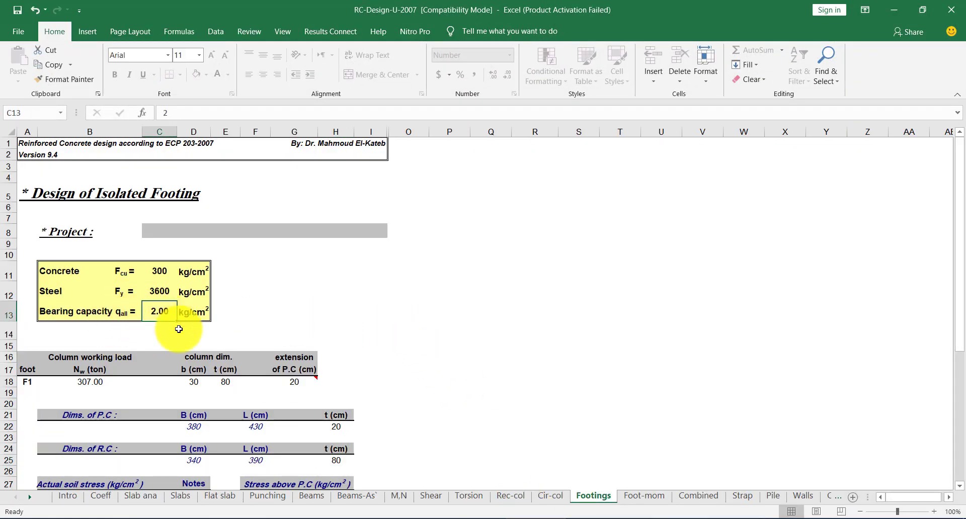
pyautogui.write('1')
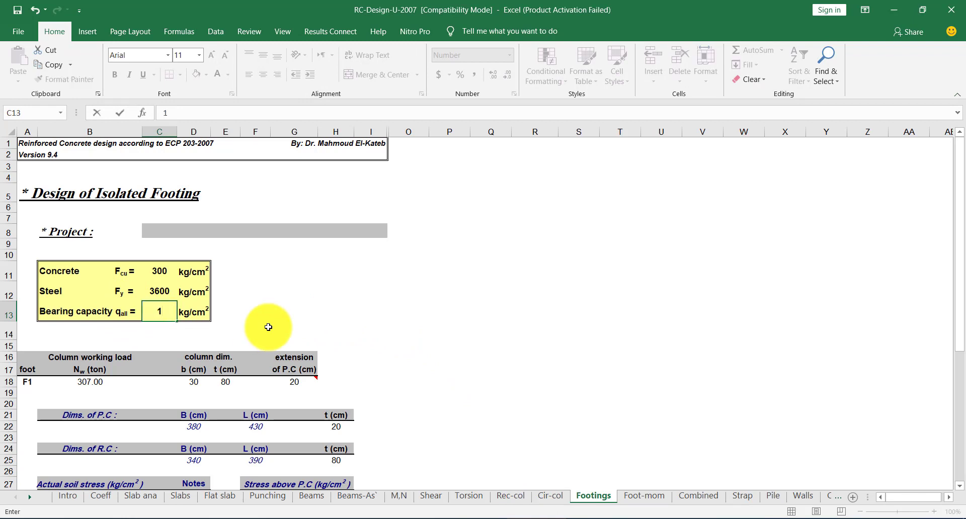
pyautogui.write('.')
pyautogui.press('BackSpace')
pyautogui.press('BackSpace')
pyautogui.write('1')
pyautogui.press('BackSpace')
pyautogui.write('2')
pyautogui.click(169, 285)
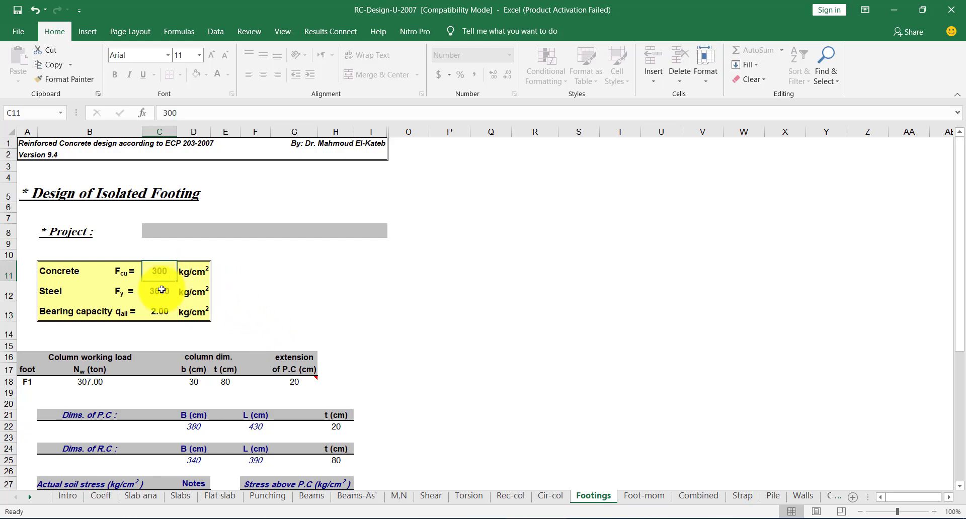
# Set footing F1's column working load to 41 ton and column dimension t to 30 cm, and check the P.C. extension and thickness
pyautogui.scroll(-2, 169, 285)
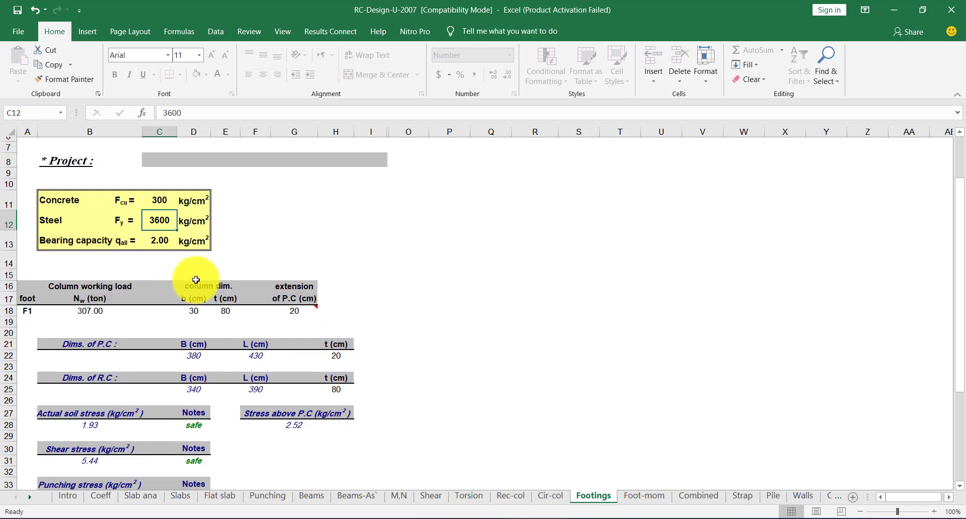
pyautogui.click(87, 306)
pyautogui.write('41')
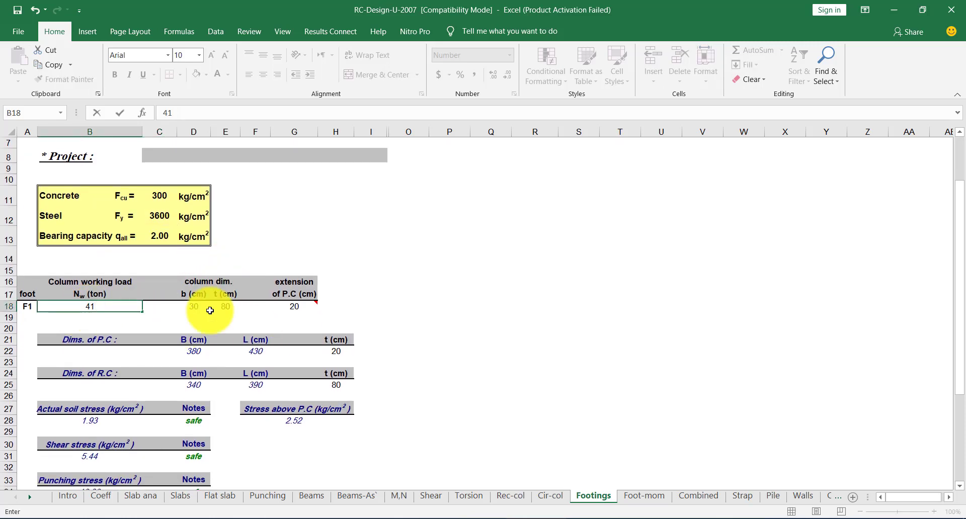
pyautogui.click(228, 307)
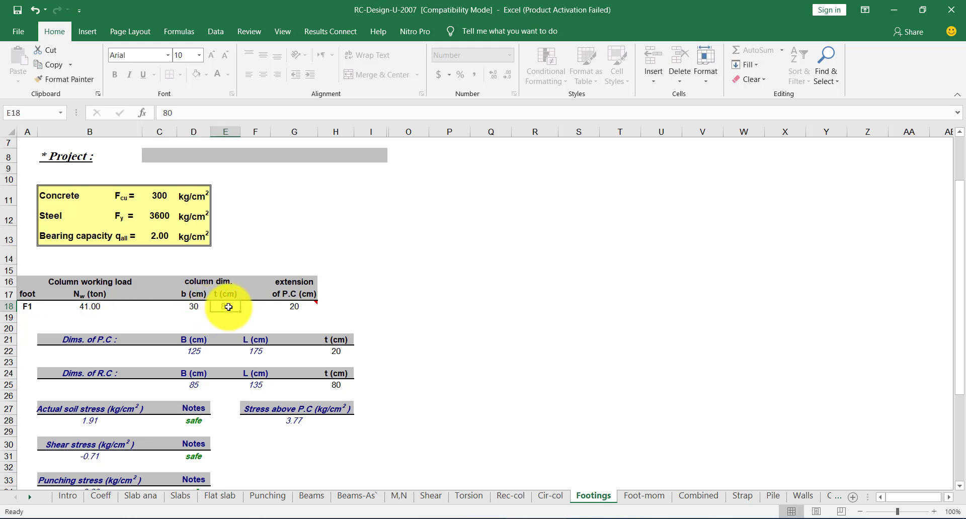
pyautogui.write('30')
pyautogui.press('Return')
pyautogui.scroll(-2, 272, 265)
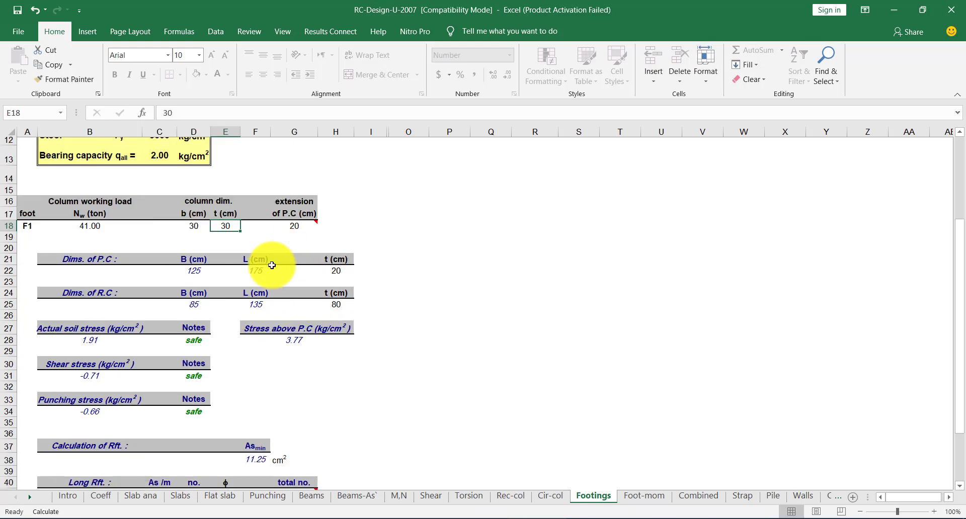
pyautogui.moveTo(292, 217)
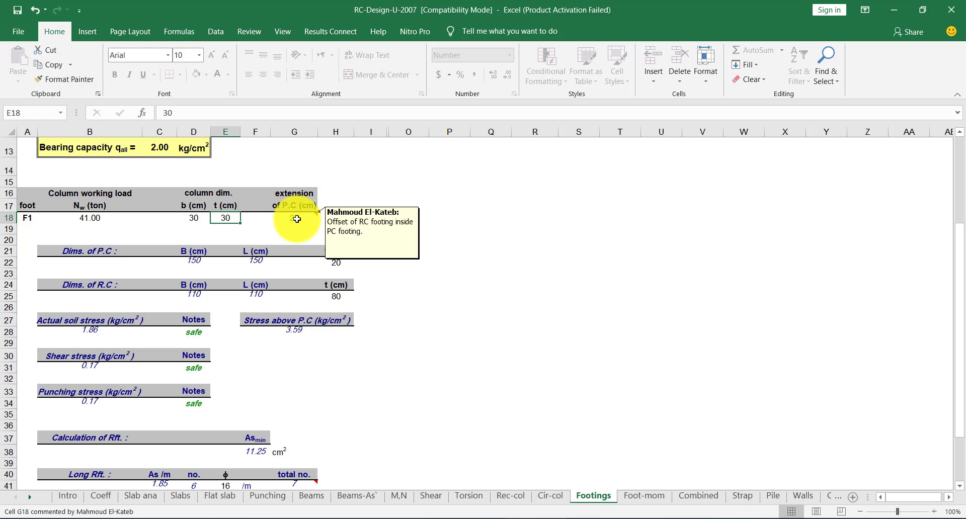
pyautogui.click(297, 221)
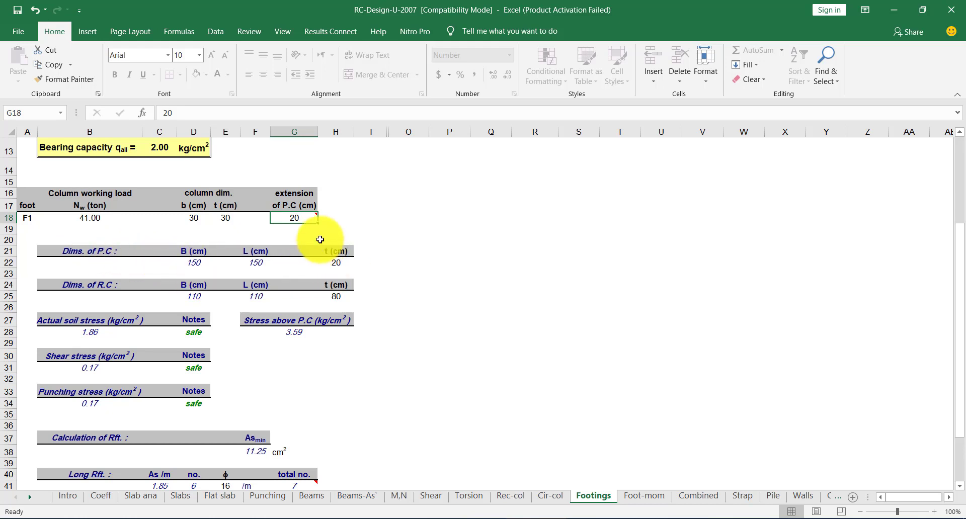
pyautogui.doubleClick(346, 262)
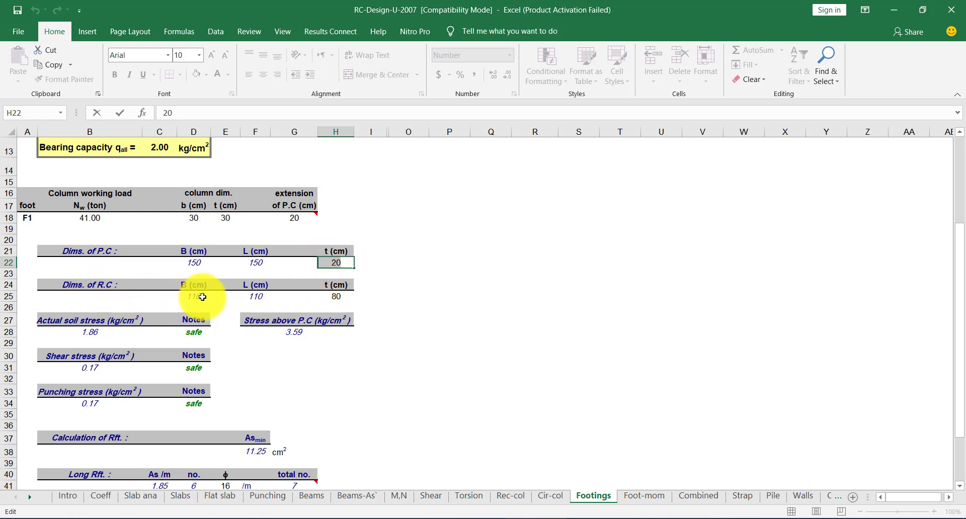
# Try R.C. footing thicknesses of 60 cm and 50 cm for F1
pyautogui.click(351, 296)
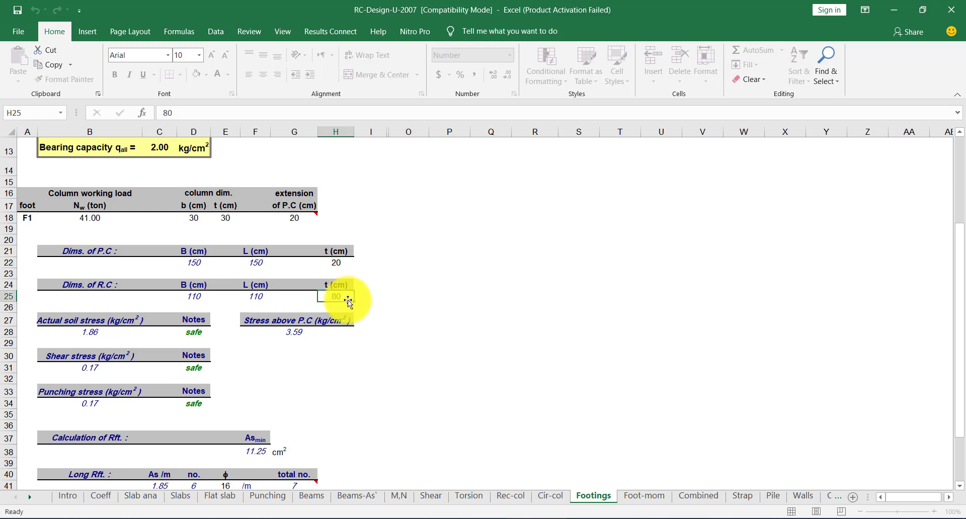
pyautogui.write('50')
pyautogui.press('Return')
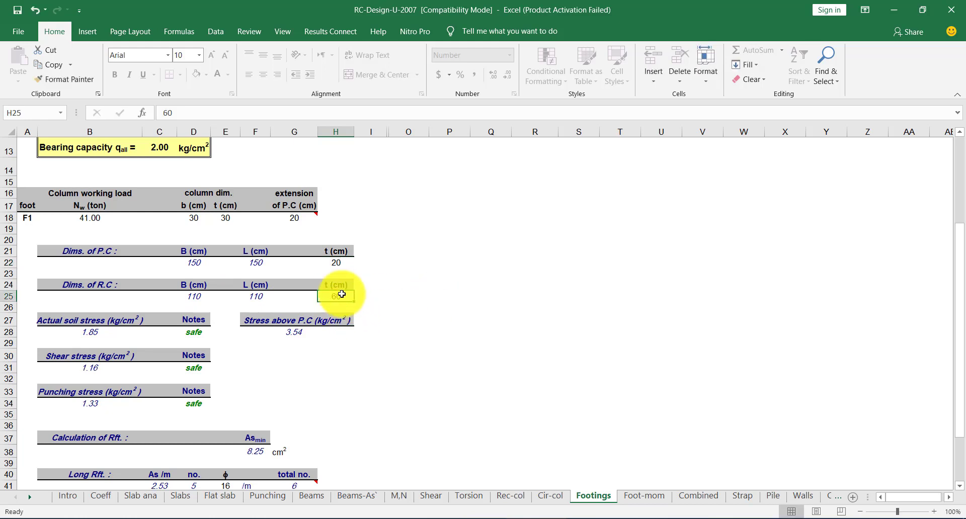
pyautogui.click(341, 296)
pyautogui.write('50')
pyautogui.hotkey('ctrl', 'Return')
# Try thinner R.C. footing thicknesses of 40, 30 and 10 cm and compare the shear and punching checks
pyautogui.scroll(-2, 417, 325)
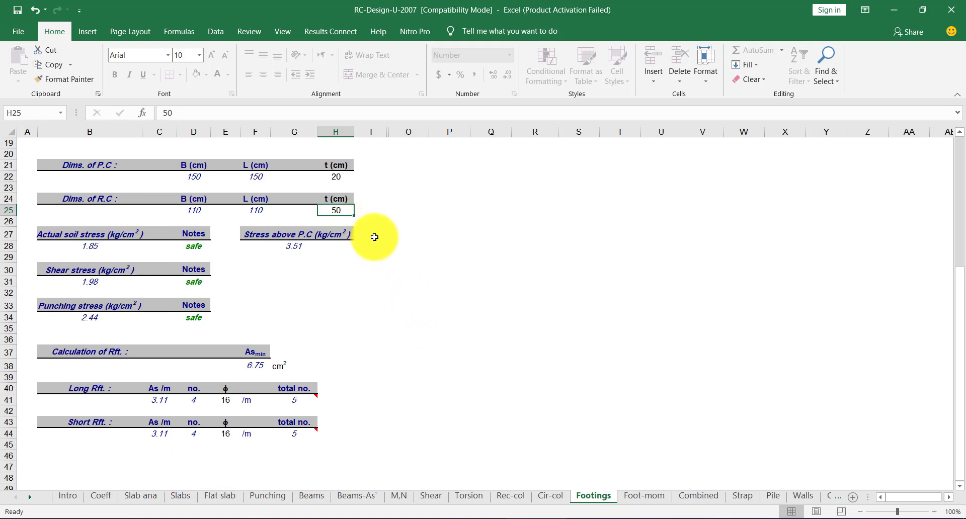
pyautogui.write('40')
pyautogui.hotkey('ctrl', 'Return')
pyautogui.write('30')
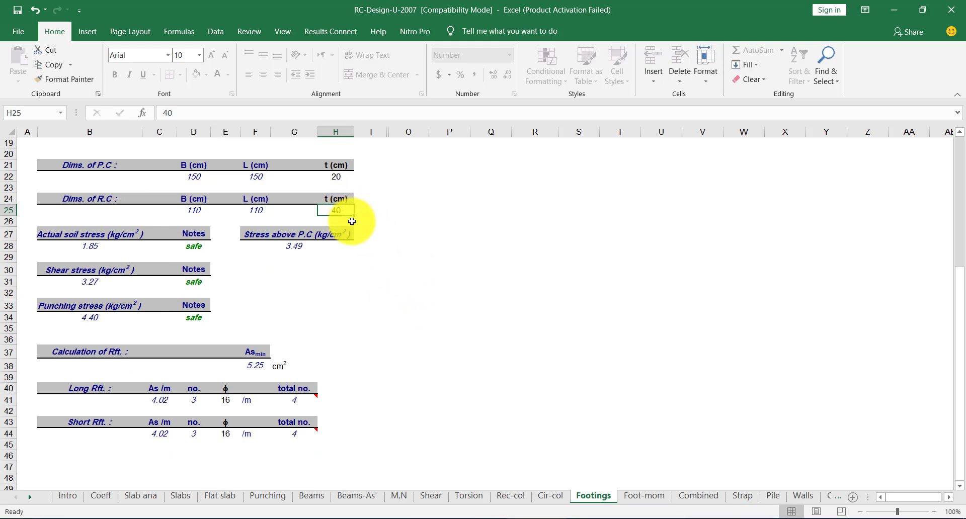
pyautogui.hotkey('ctrl', 'Return')
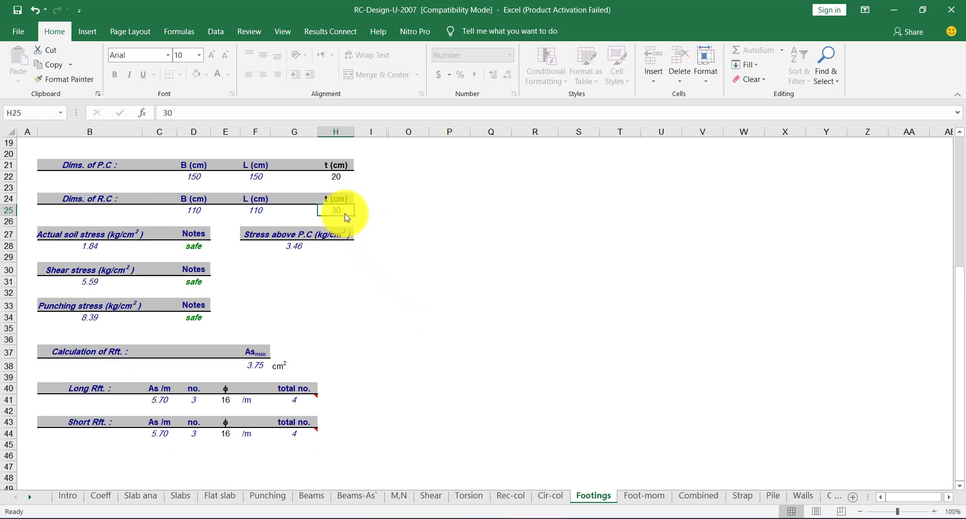
pyautogui.write('10')
pyautogui.hotkey('ctrl', 'Return')
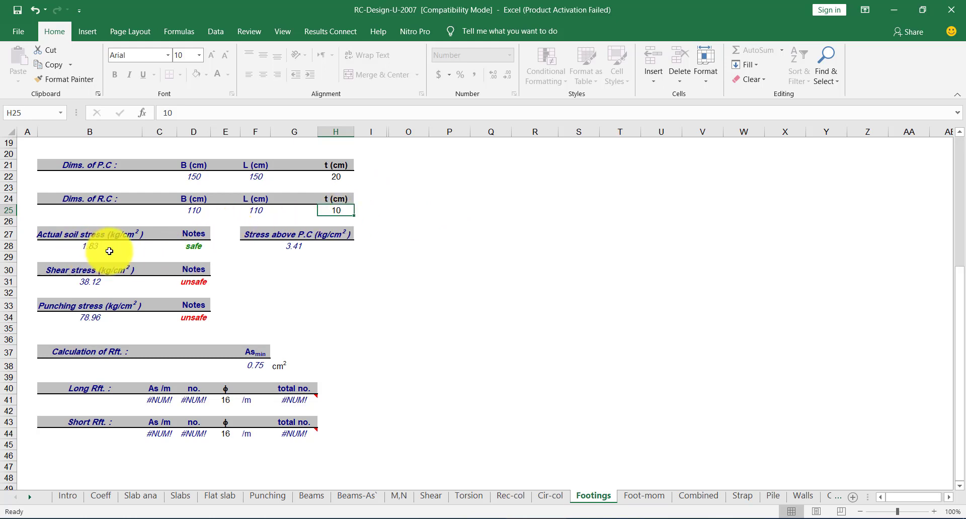
# Set F1's R.C. footing thickness to 50 cm and review its dimensions, stress checks and reinforcement
pyautogui.write('50')
pyautogui.press('Return')
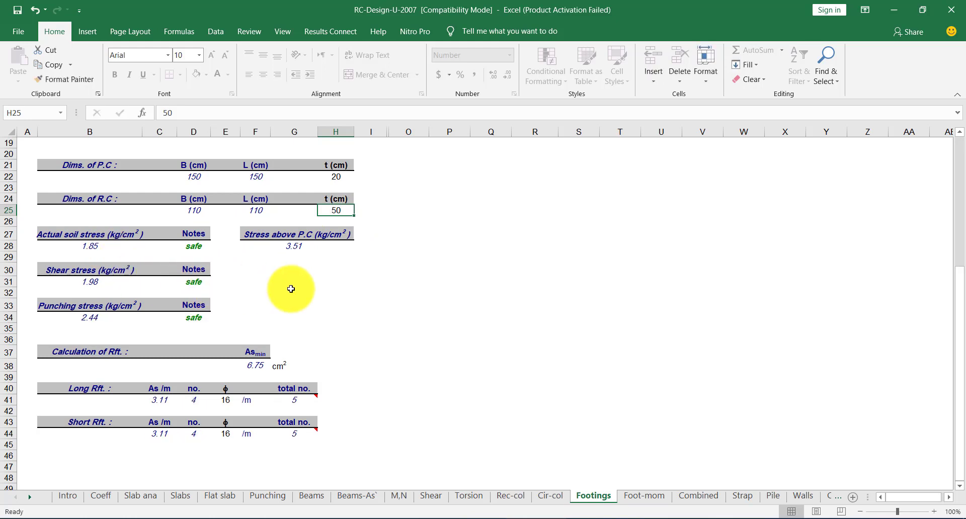
pyautogui.scroll(1, 291, 287)
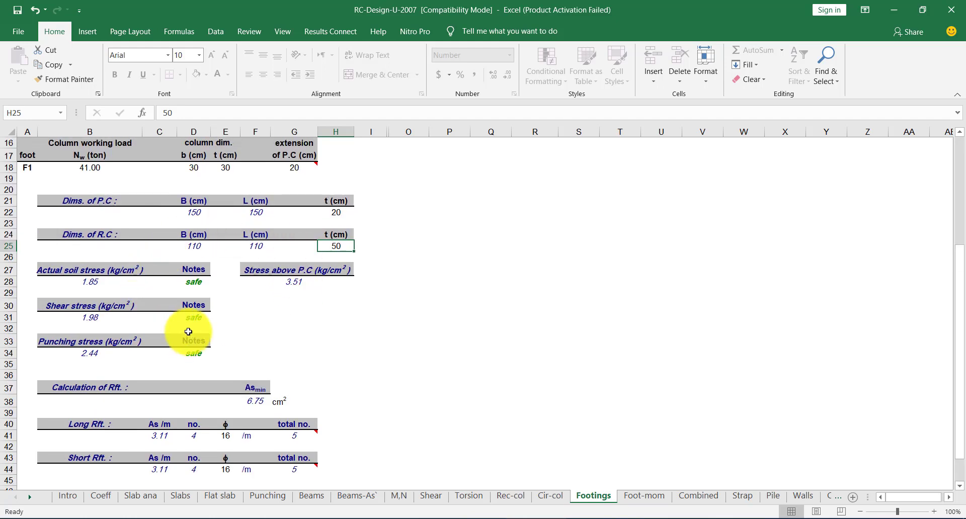
pyautogui.scroll(-1, 188, 332)
pyautogui.scroll(2, 205, 308)
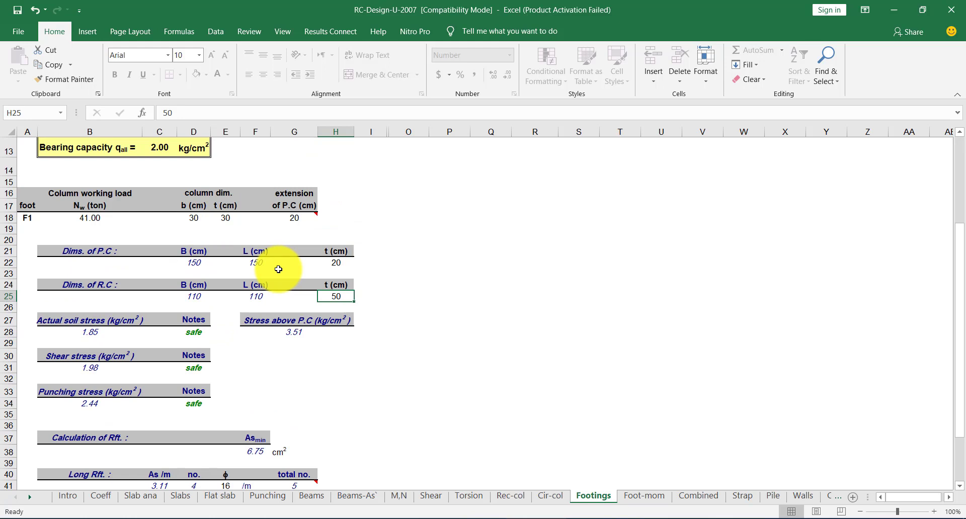
pyautogui.scroll(-1, 278, 269)
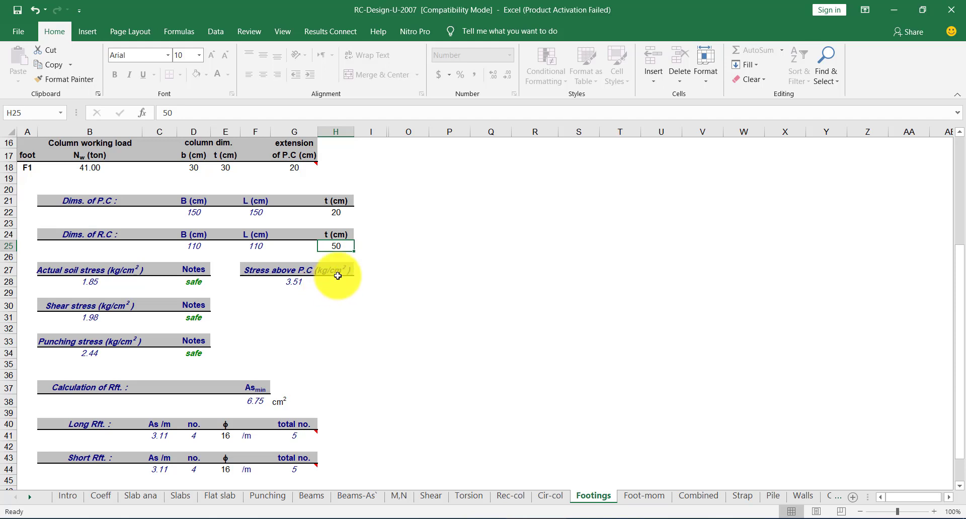
# Switch to AutoCAD and draw a 1.5 by 1.5 rectangle in the empty area beside the column plan in 284.dwg
pyautogui.scroll(1, 245, 248)
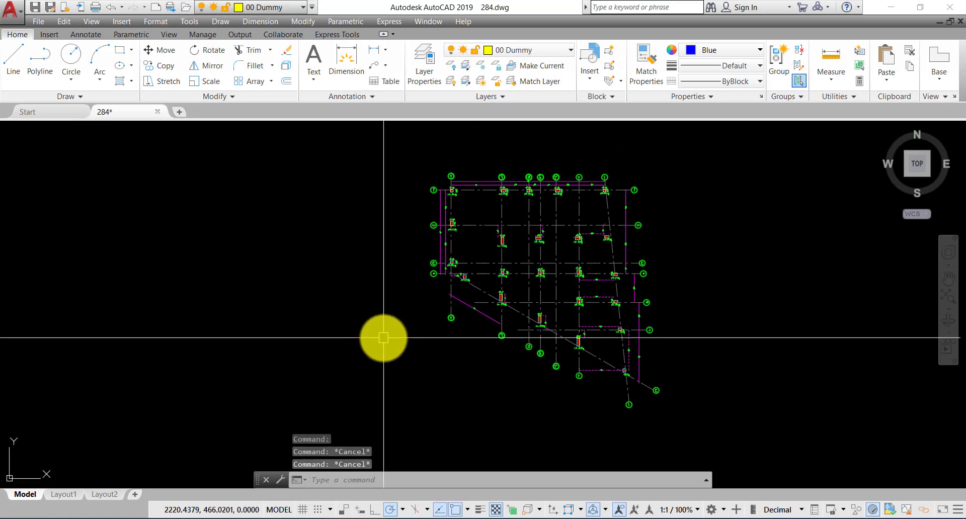
pyautogui.write('re')
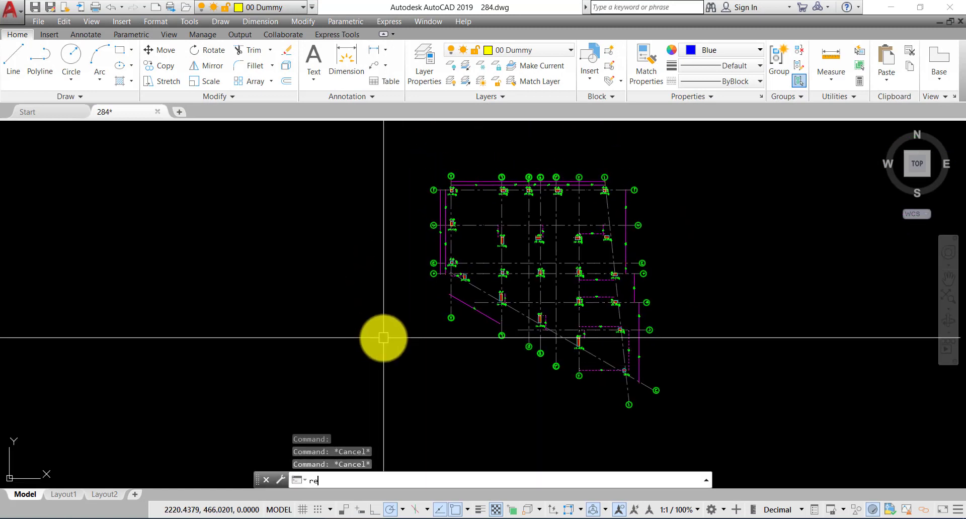
pyautogui.write('c')
pyautogui.press('Return')
pyautogui.click(324, 318)
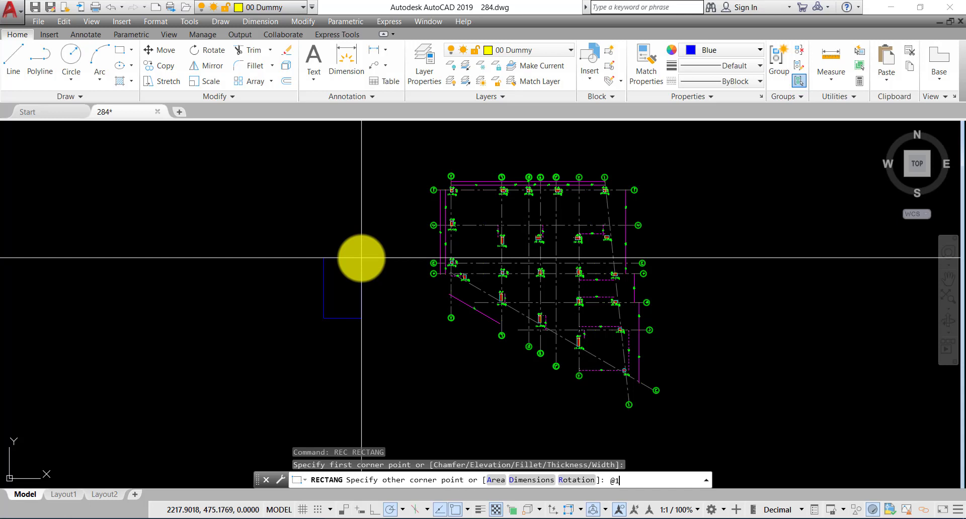
pyautogui.write('@1.5,1.5')
pyautogui.press('Return')
# Assign the square footing outline to layer 0 RC and set its color to Yellow
pyautogui.click(349, 258)
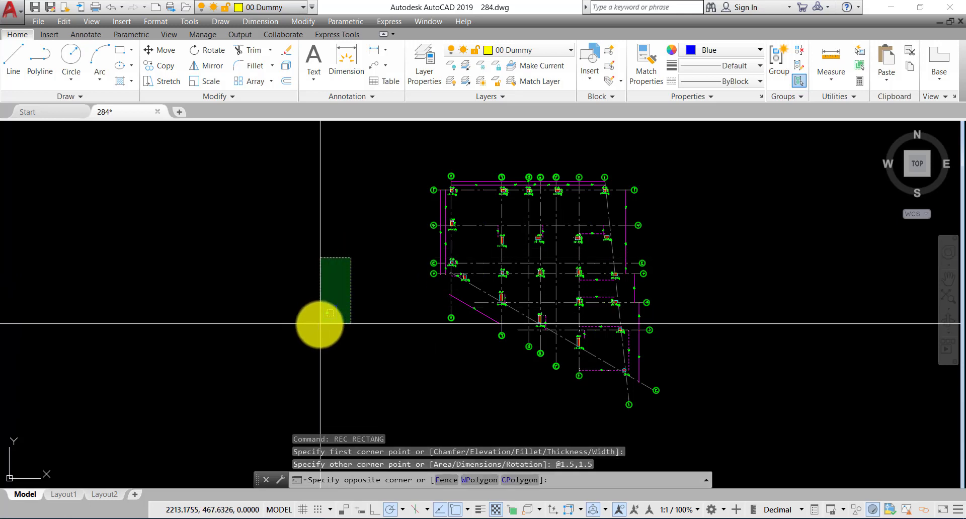
pyautogui.click(319, 324)
pyautogui.click(559, 52)
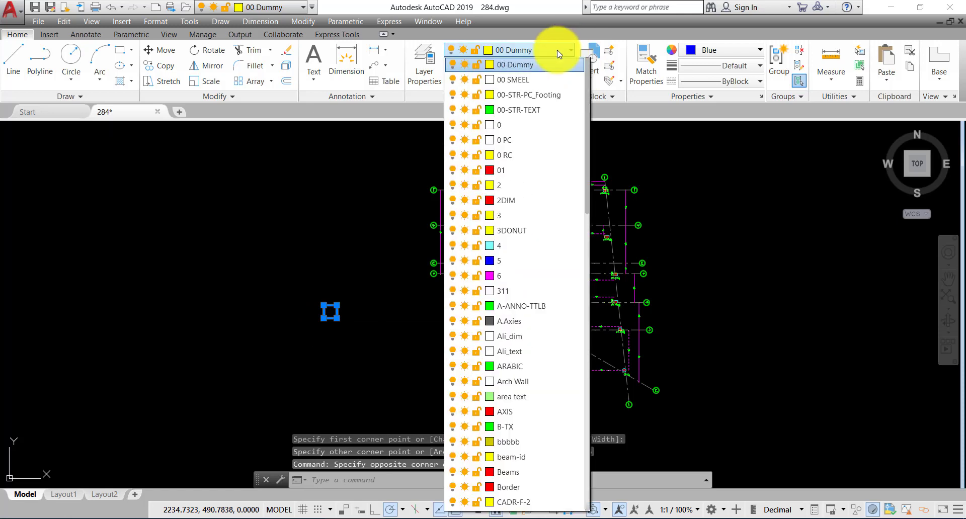
pyautogui.click(522, 158)
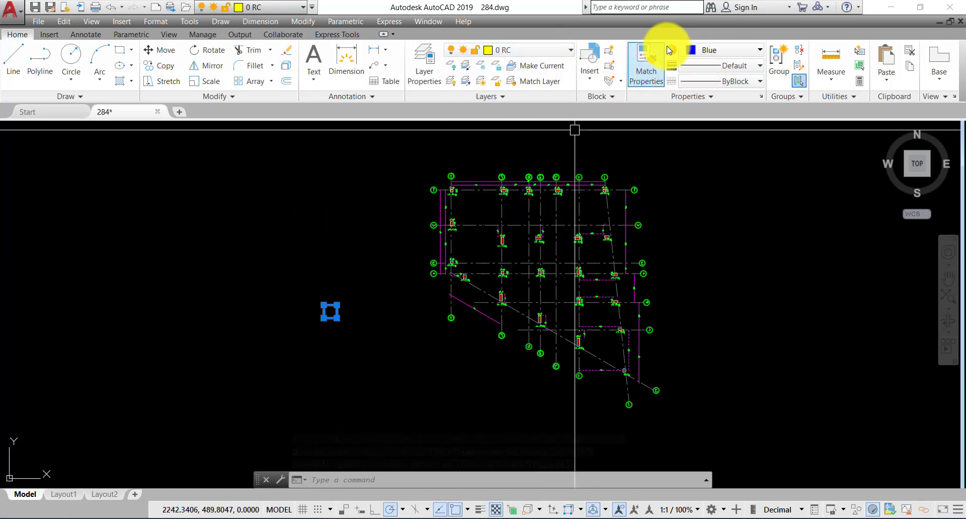
pyautogui.click(708, 48)
pyautogui.click(565, 188)
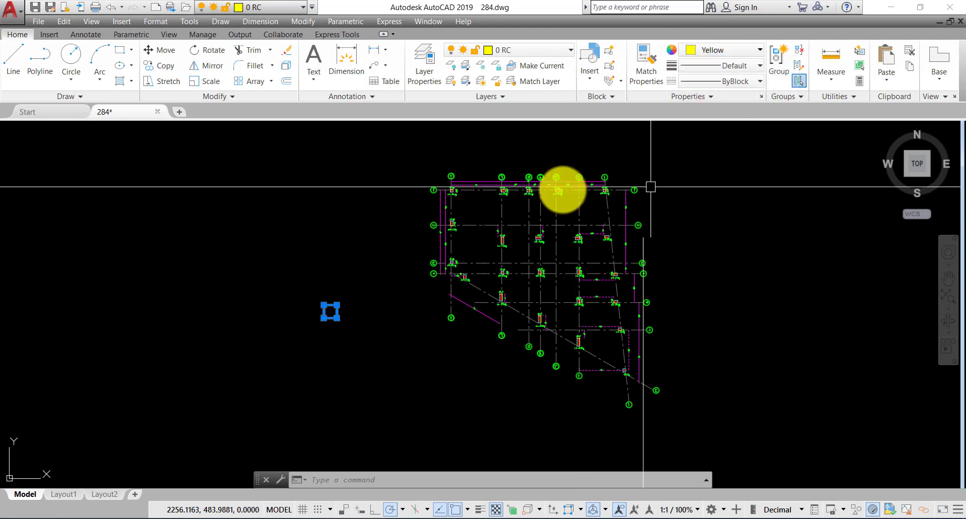
pyautogui.scroll(5, 309, 313)
pyautogui.press('Escape')
# Offset the footing square 0.2 inward to create the R.C. footing outline
pyautogui.click(421, 319)
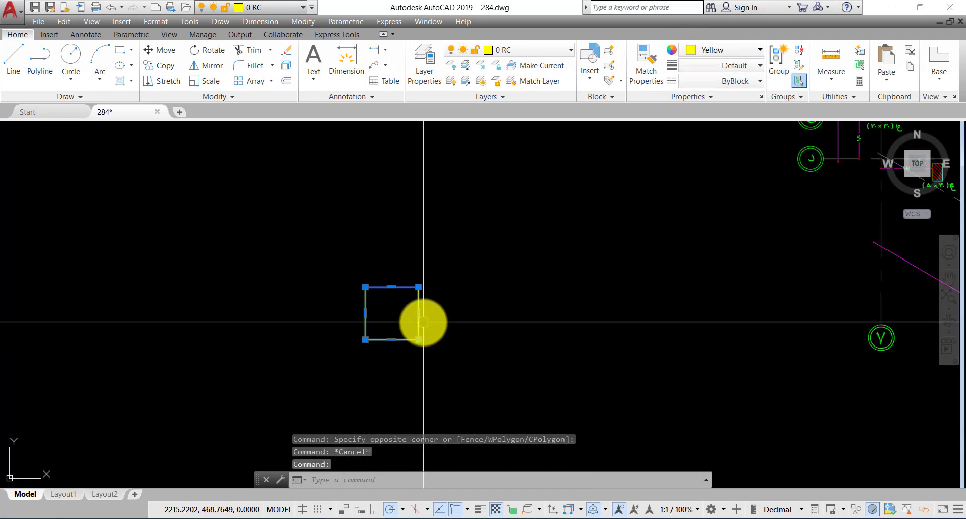
pyautogui.write('o')
pyautogui.press('Return')
pyautogui.click(414, 320)
pyautogui.write('.2')
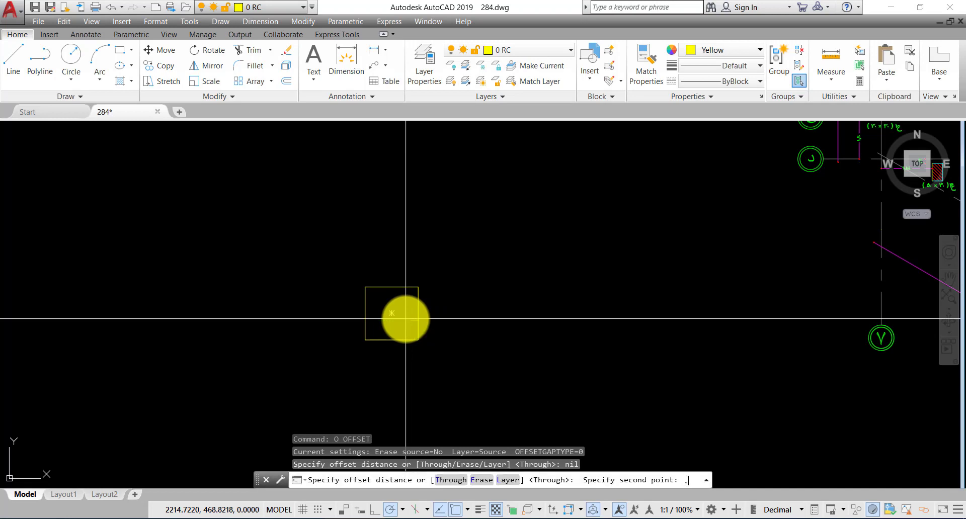
pyautogui.press('Return')
pyautogui.click(418, 320)
pyautogui.click(394, 323)
pyautogui.press('Escape')
pyautogui.press('Escape')
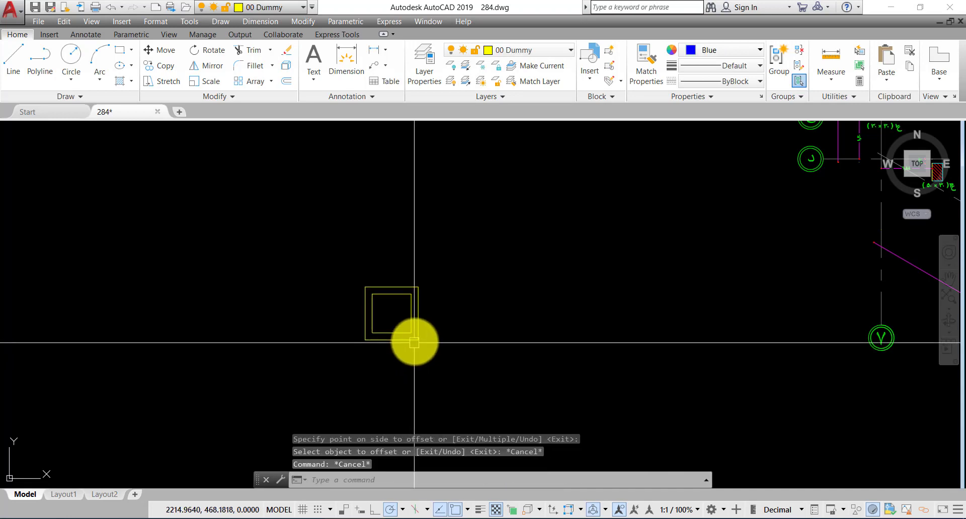
# Put the outer footing square on layer 0 PC and set its color to white
pyautogui.scroll(4, 420, 330)
pyautogui.click(398, 301)
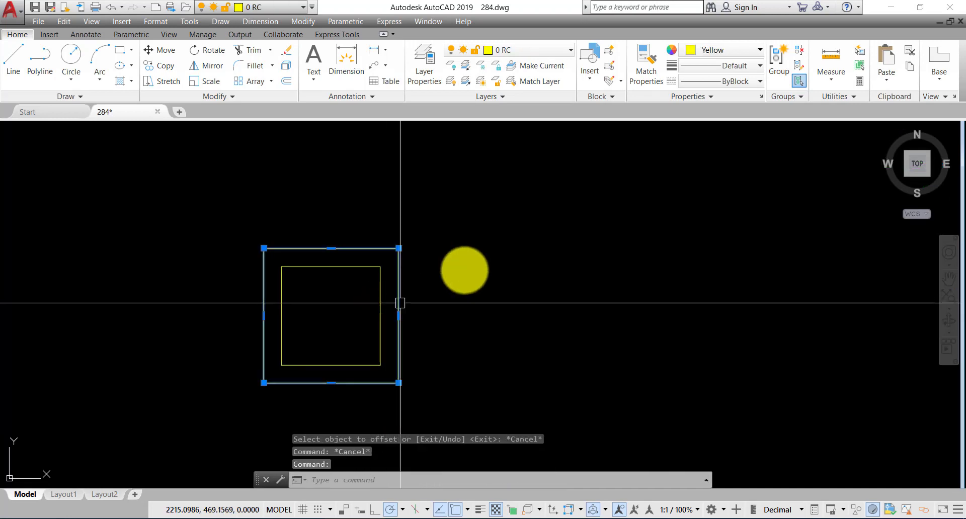
pyautogui.click(539, 50)
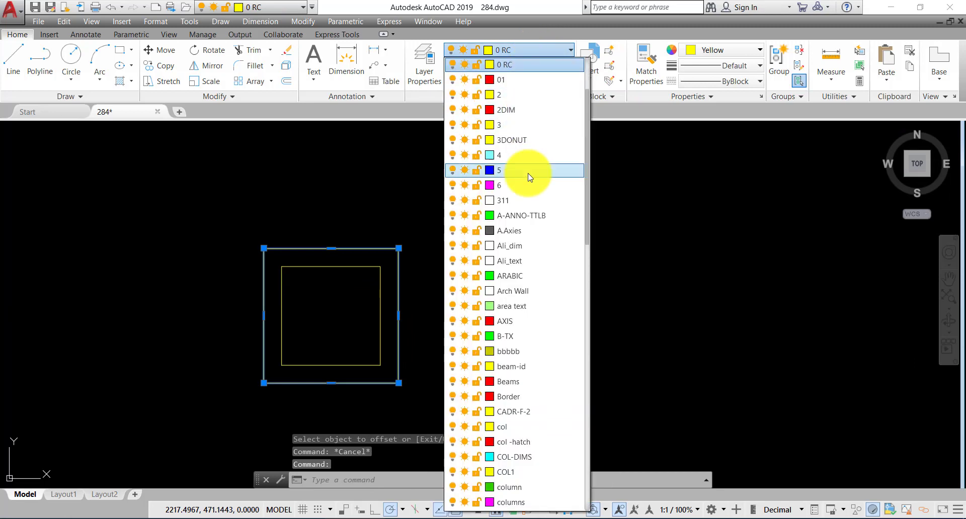
pyautogui.scroll(2, 528, 186)
pyautogui.click(509, 140)
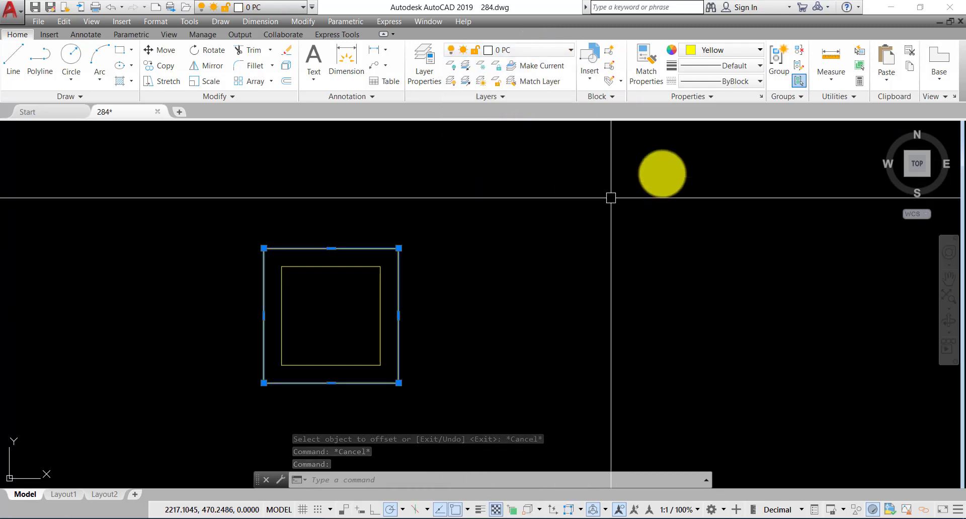
pyautogui.click(732, 51)
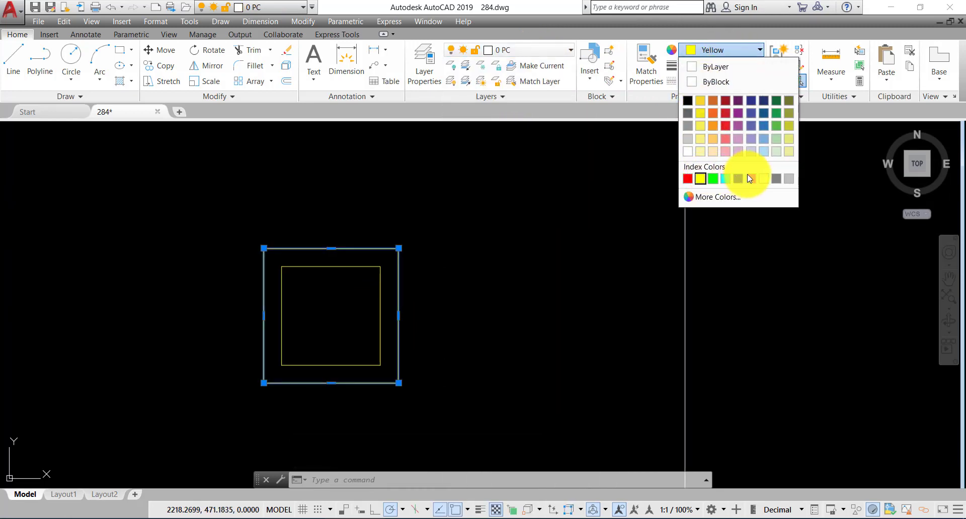
pyautogui.click(768, 181)
pyautogui.press('Escape')
# Isolate layer Ali_dim, delete the column dimensions it holds in the plan, and restore the other layers
pyautogui.scroll(-3, 365, 297)
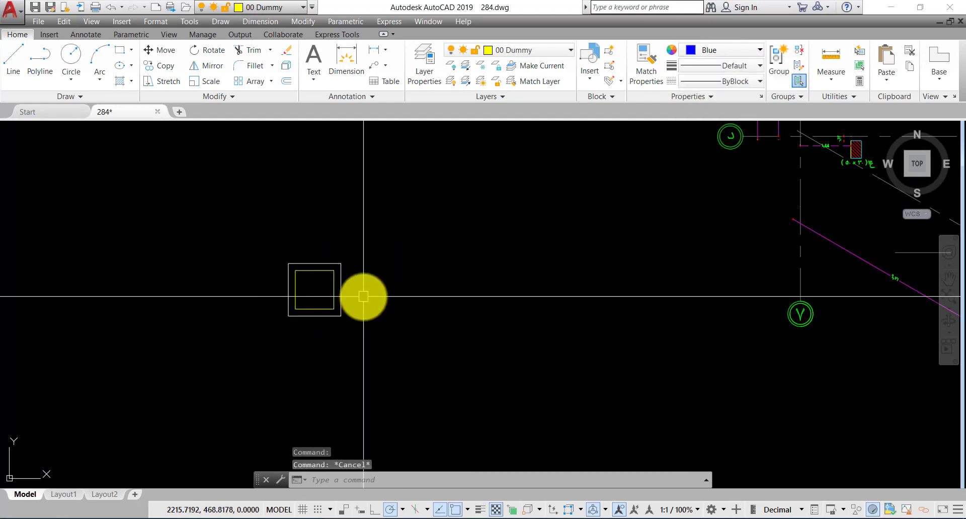
pyautogui.scroll(-3, 392, 310)
pyautogui.scroll(6, 395, 345)
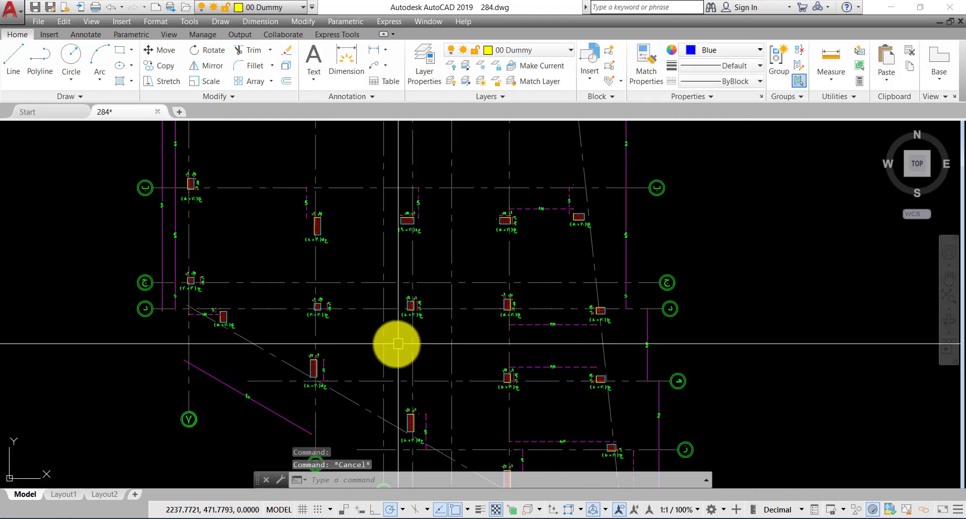
pyautogui.scroll(3, 256, 252)
pyautogui.moveTo(287, 197); pyautogui.dragTo(196, 282)
pyautogui.scroll(-5, 339, 304)
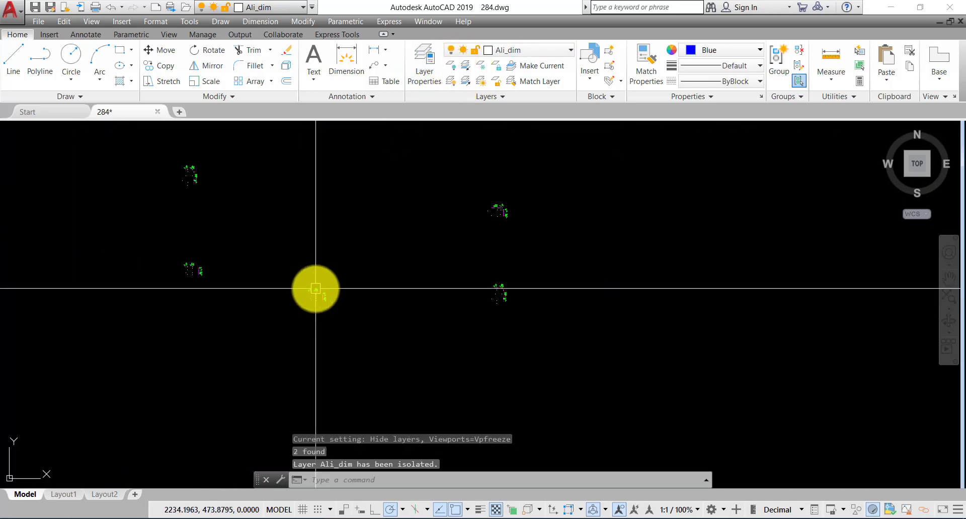
pyautogui.scroll(5, 428, 210)
pyautogui.press('Delete')
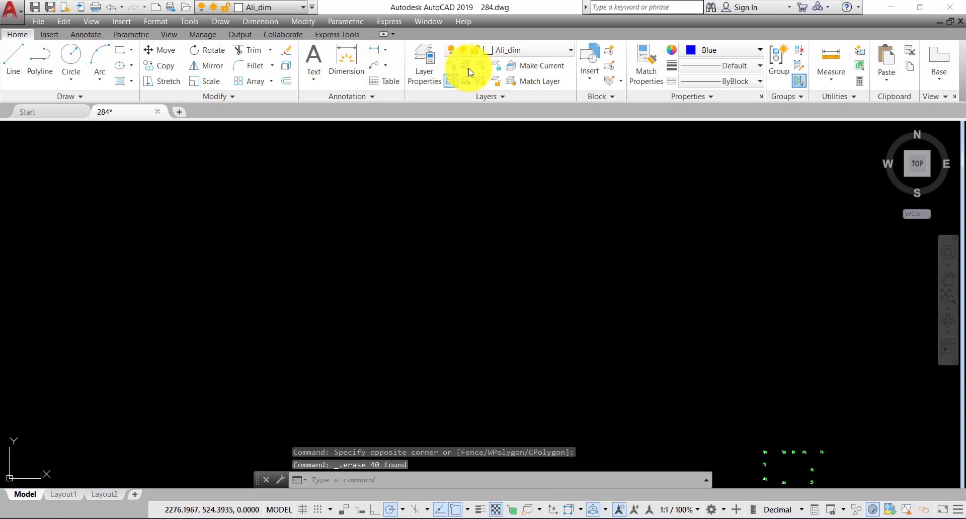
pyautogui.click(465, 81)
# Isolate the layers of a remaining column dimension and of the yellow edge line on the 90×30 column
pyautogui.click(465, 65)
pyautogui.scroll(8, 300, 329)
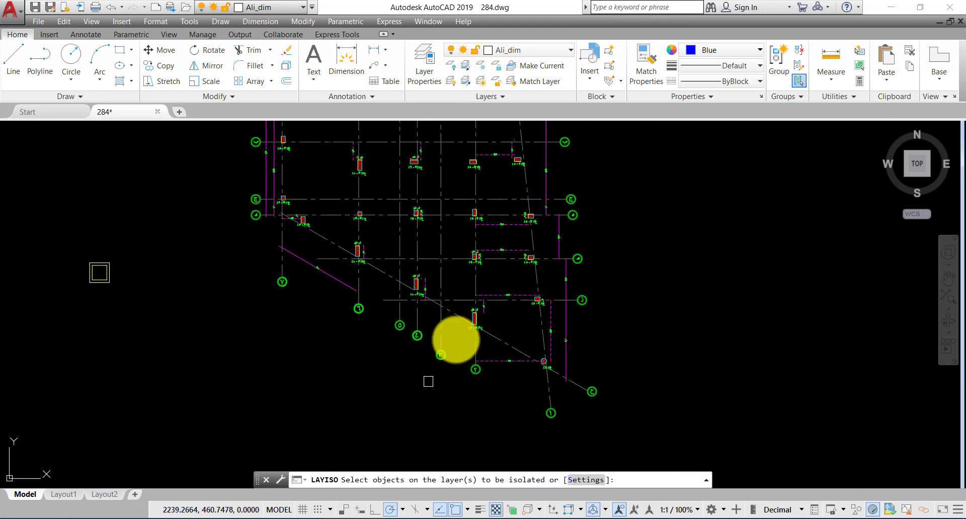
pyautogui.scroll(4, 468, 327)
pyautogui.click(554, 216)
pyautogui.scroll(-2, 388, 334)
pyautogui.scroll(10, 421, 334)
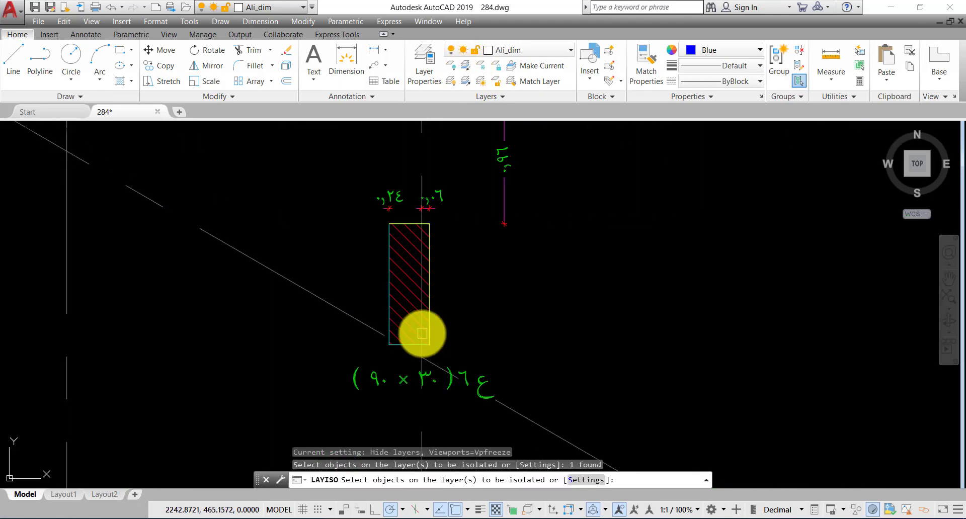
pyautogui.click(389, 321)
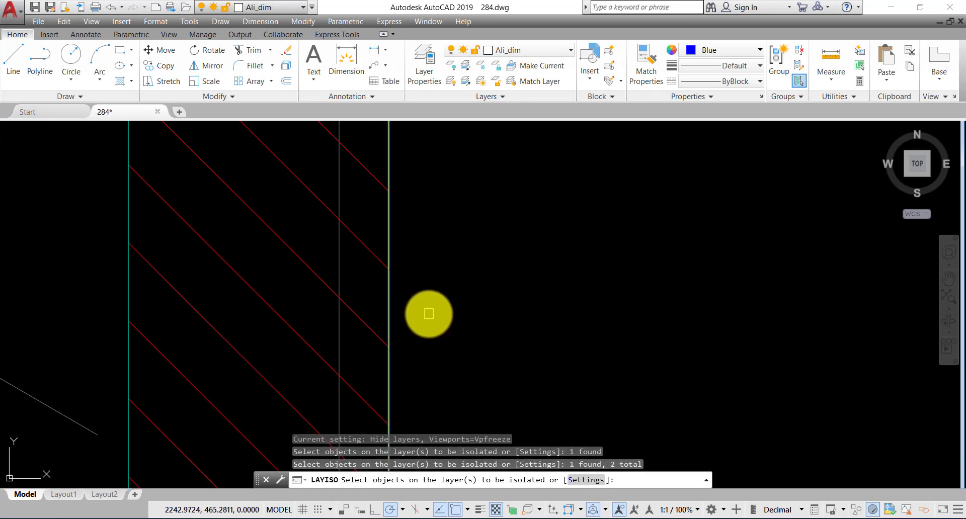
pyautogui.press('Return')
# Delete all isolated dimensions and yellow edge lines in the plan, and restore the hidden layers
pyautogui.scroll(-6, 402, 334)
pyautogui.click(495, 204)
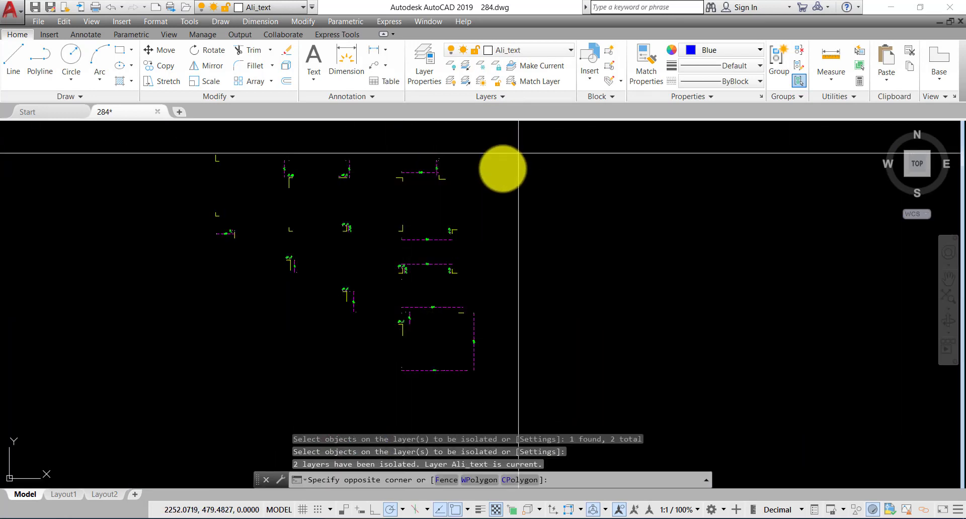
pyautogui.scroll(-2, 428, 211)
pyautogui.click(279, 342)
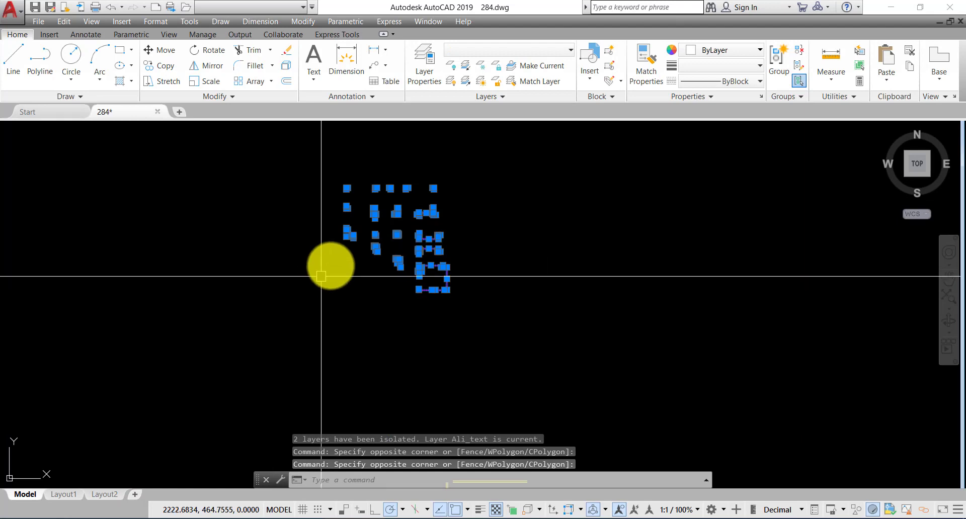
pyautogui.press('Delete')
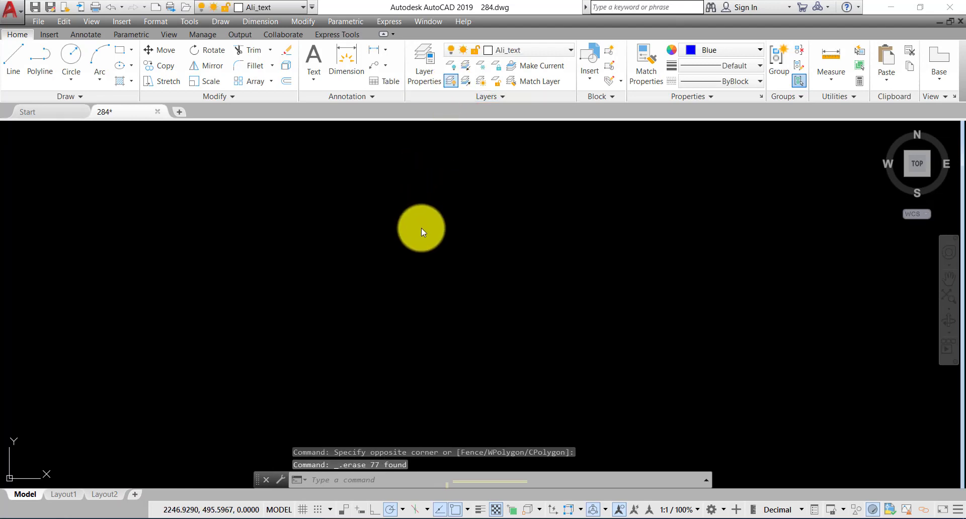
# Copy both footing squares by their common center onto the center of the circular 40 cm column at the plan's lower corner
pyautogui.scroll(5, 427, 255)
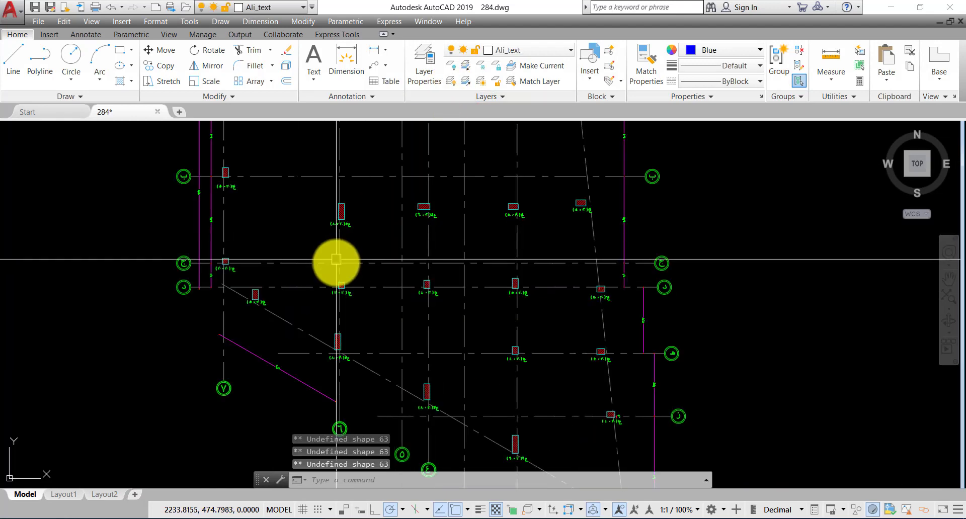
pyautogui.scroll(4, 297, 298)
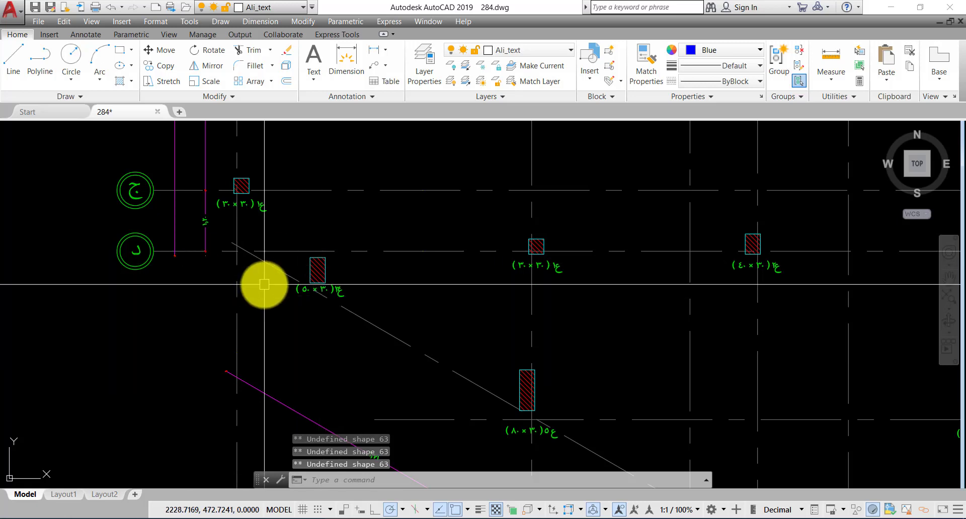
pyautogui.scroll(-4, 202, 297)
pyautogui.scroll(6, 345, 324)
pyautogui.click(335, 324)
pyautogui.click(139, 418)
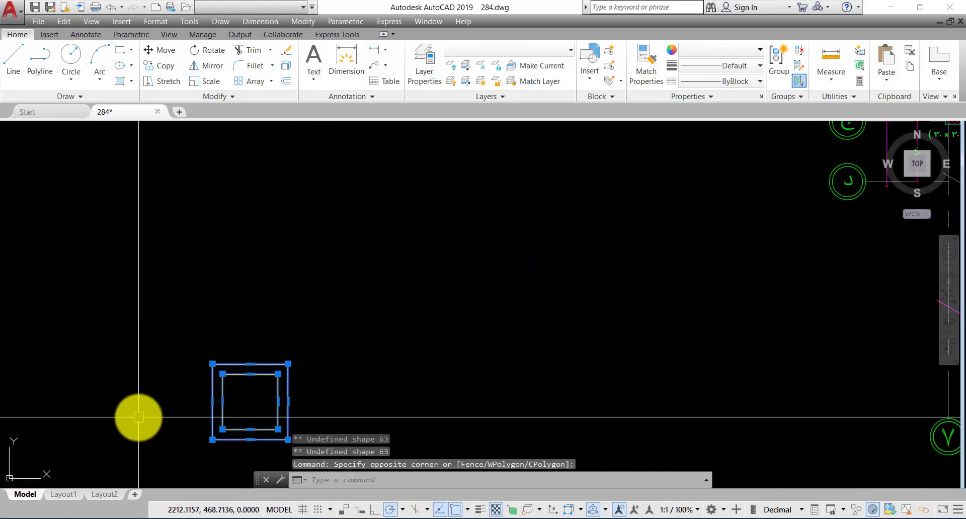
pyautogui.write('cp')
pyautogui.press('Return')
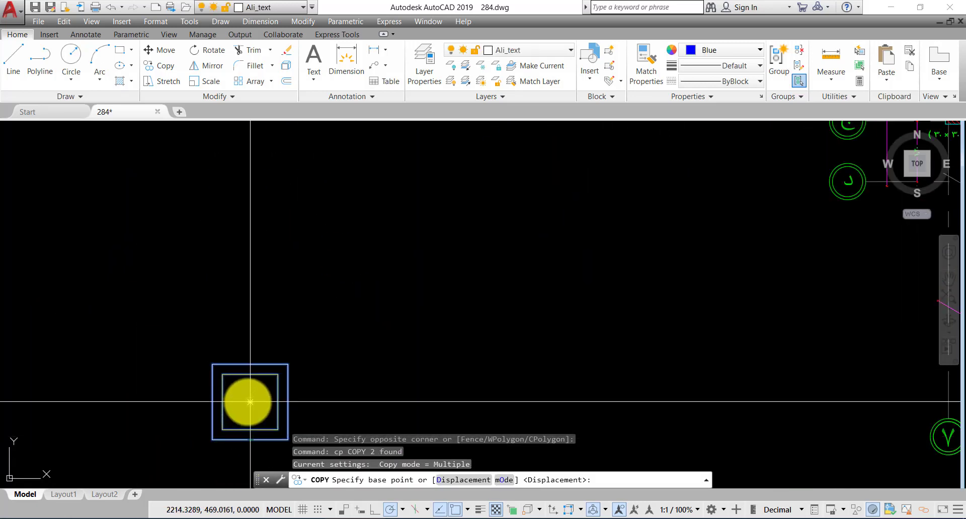
pyautogui.click(250, 401)
pyautogui.scroll(-5, 263, 328)
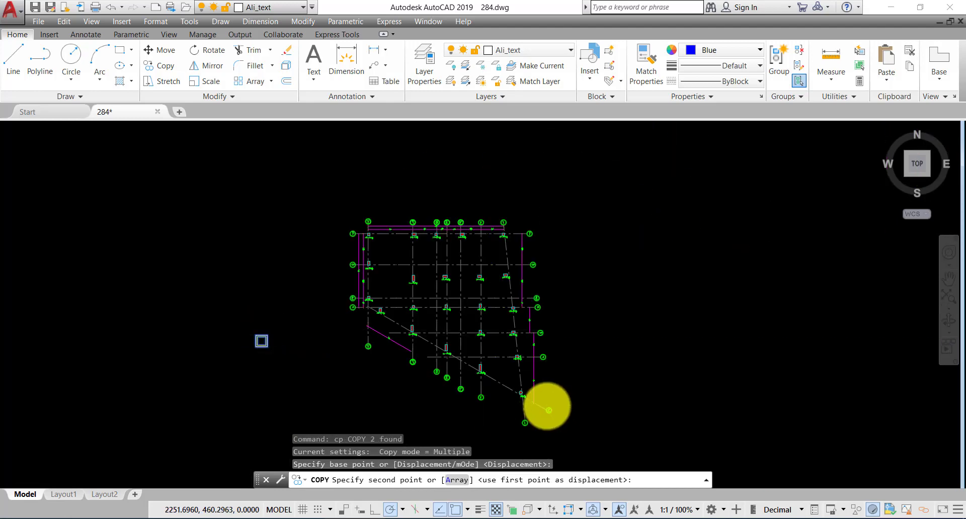
pyautogui.scroll(6, 499, 377)
pyautogui.scroll(8, 457, 350)
pyautogui.click(457, 349)
# Copy the footing squares onto the centers of the 30×30 columns at axes 6/د and 7/ج
pyautogui.scroll(-10, 458, 350)
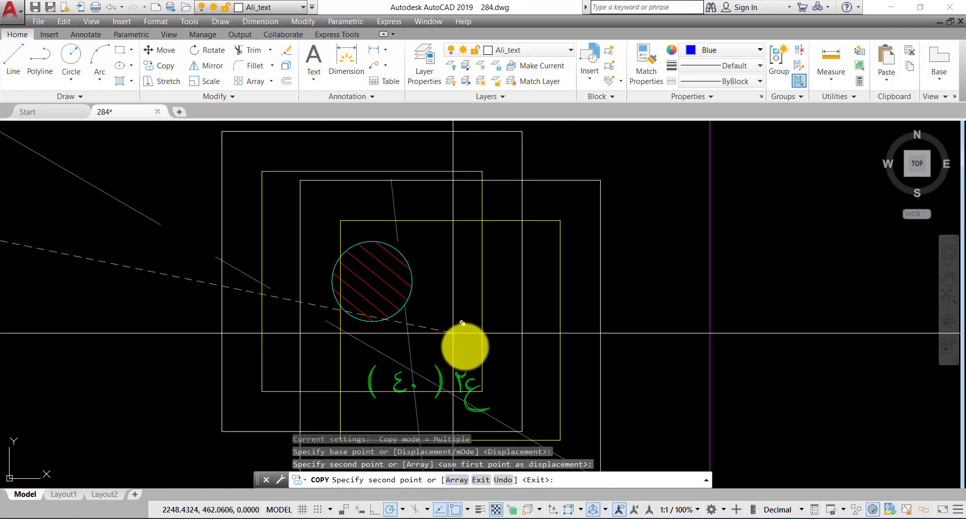
pyautogui.scroll(3, 484, 358)
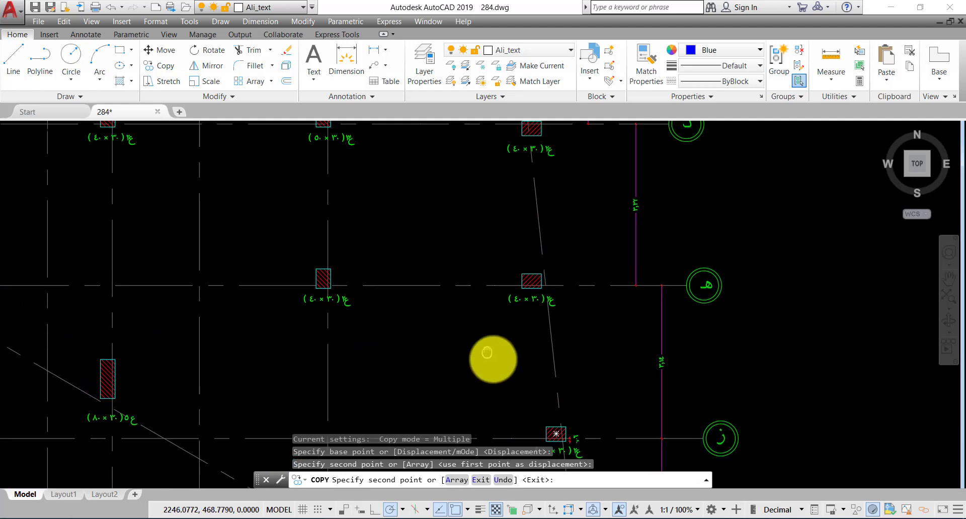
pyautogui.scroll(8, 266, 270)
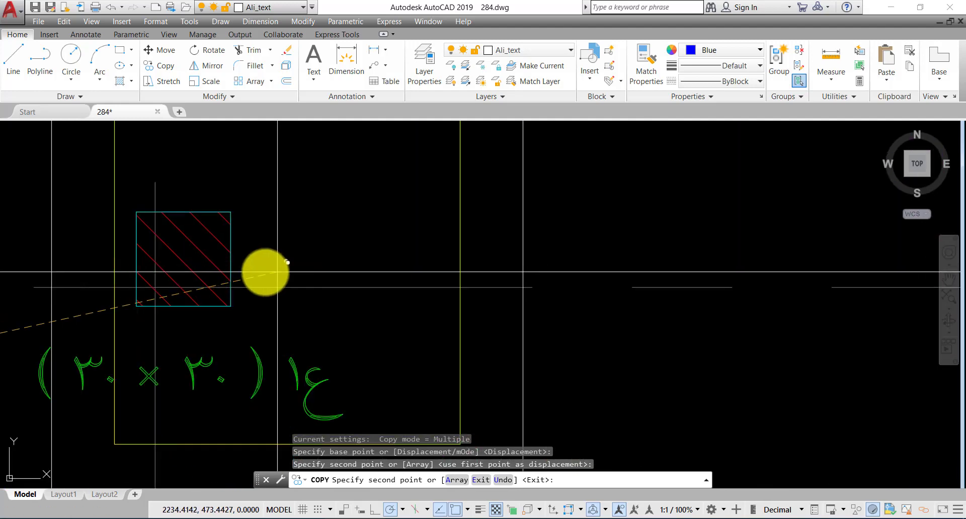
pyautogui.click(202, 263)
pyautogui.scroll(-10, 474, 345)
pyautogui.scroll(8, 312, 317)
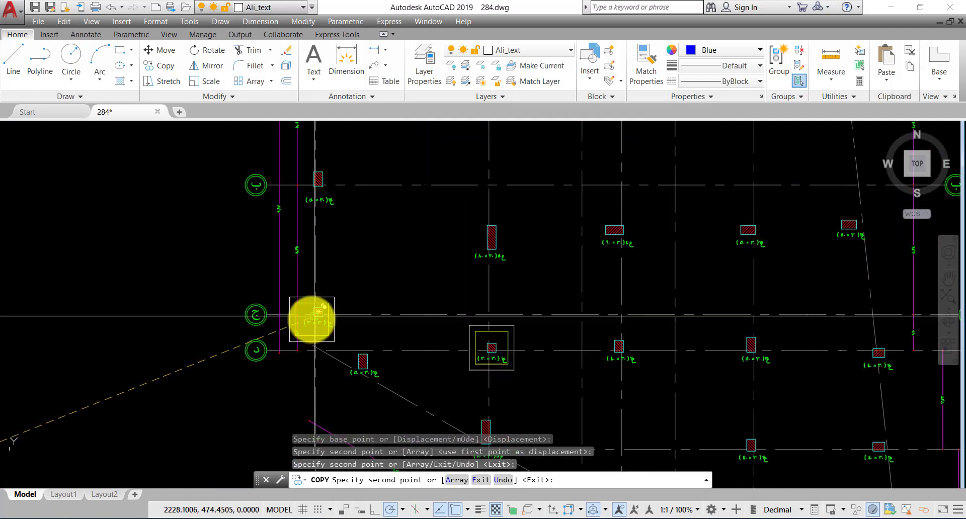
pyautogui.click(323, 312)
pyautogui.scroll(-10, 302, 307)
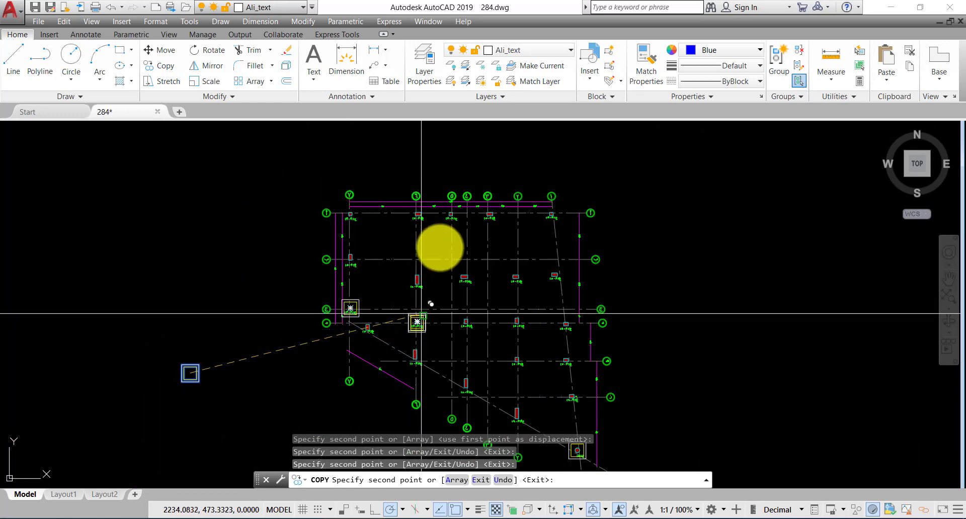
# Copy the footing squares onto the 30×30 columns at both ends of axis أ, at axes 7 and 1
pyautogui.scroll(8, 321, 249)
pyautogui.click(320, 249)
pyautogui.scroll(-8, 431, 328)
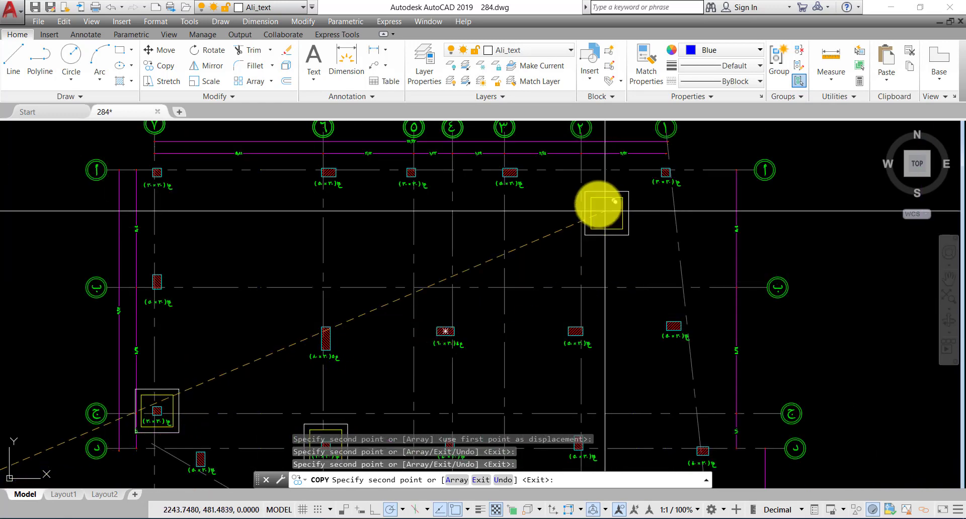
pyautogui.scroll(3, 598, 206)
pyautogui.scroll(8, 480, 316)
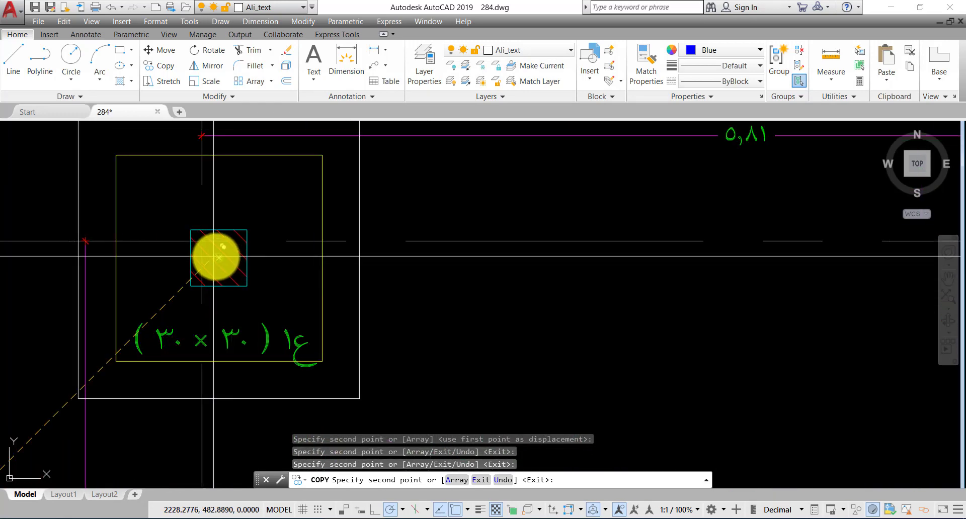
pyautogui.click(221, 278)
pyautogui.scroll(-8, 696, 302)
pyautogui.scroll(8, 686, 308)
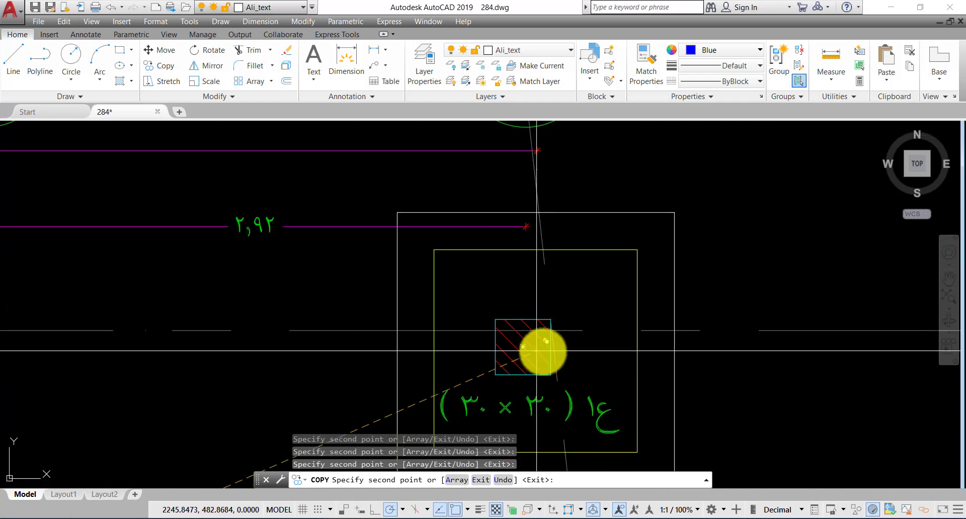
pyautogui.scroll(-8, 518, 282)
# Copy the footing squares onto the 30×30 column at axes 5/أ and finish copying
pyautogui.scroll(8, 289, 280)
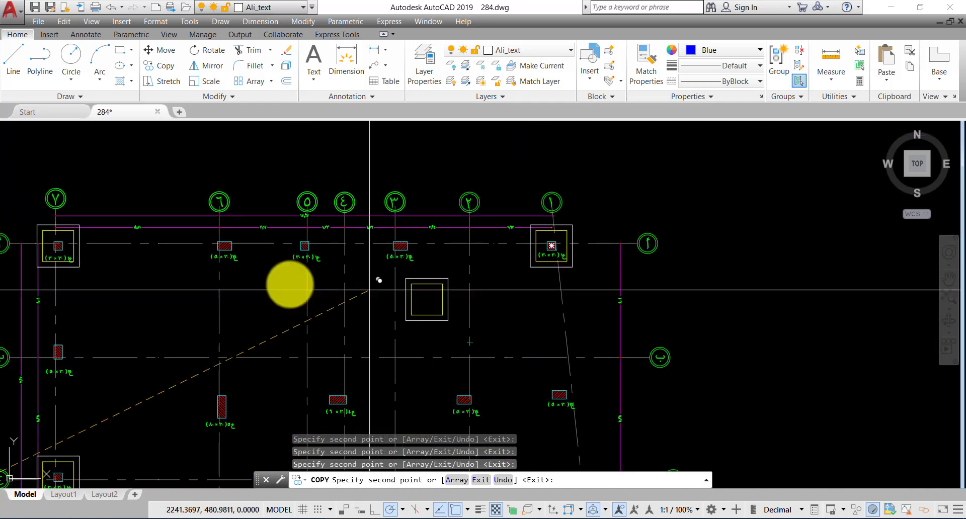
pyautogui.scroll(-8, 452, 201)
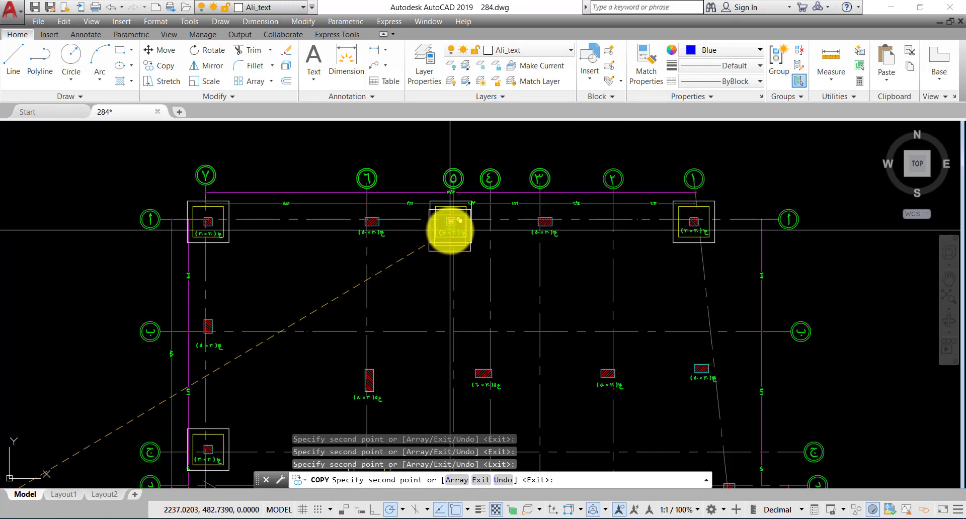
pyautogui.press('Escape')
pyautogui.scroll(-4, 518, 292)
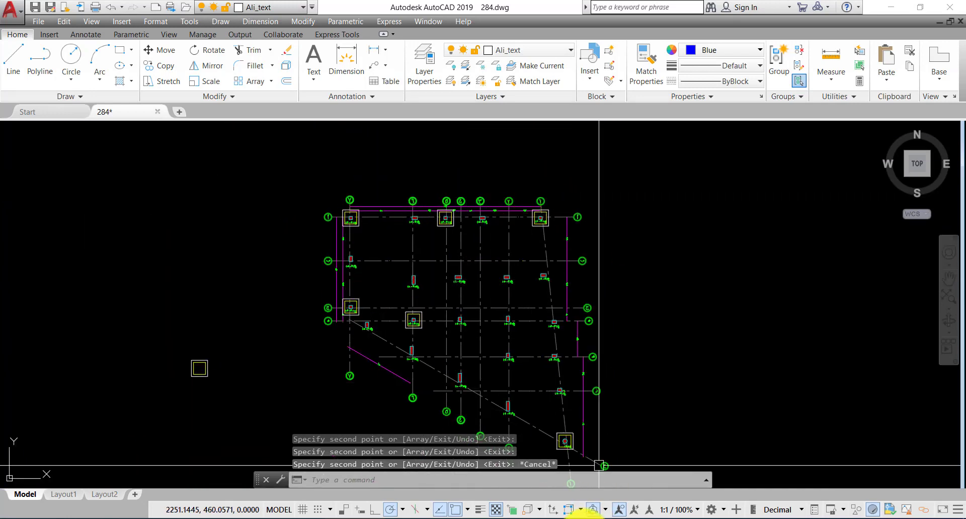
# Switch to Excel and, in the RC-Design-U-2007 Footings sheet, set the column working load to 78 ton and its t dimension to 40 cm
pyautogui.click(584, 517)
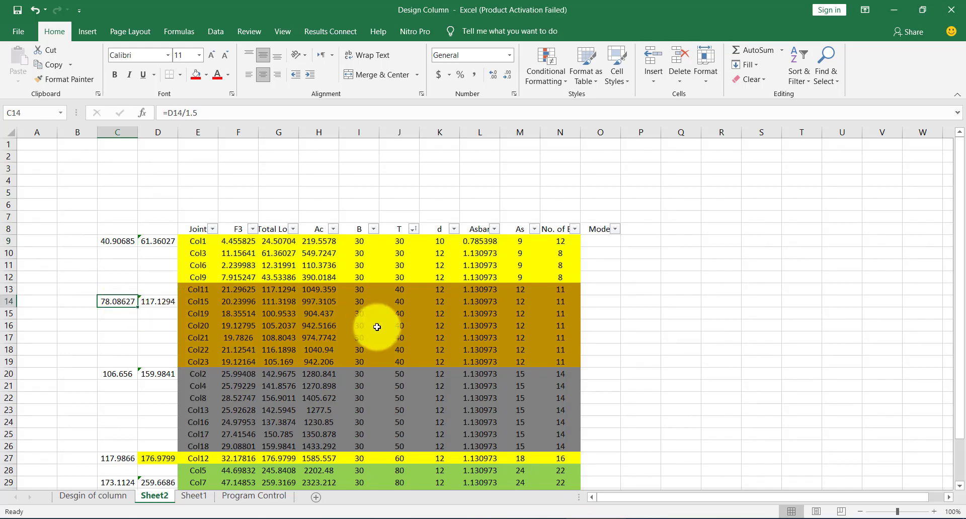
pyautogui.click(536, 517)
pyautogui.click(149, 252)
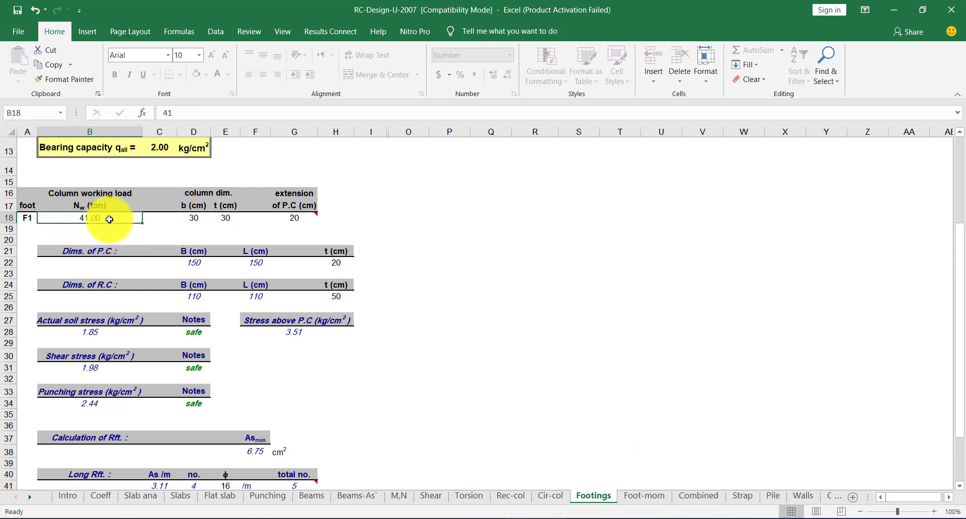
pyautogui.write('78')
pyautogui.hotkey('ctrl', 'Return')
pyautogui.click(226, 217)
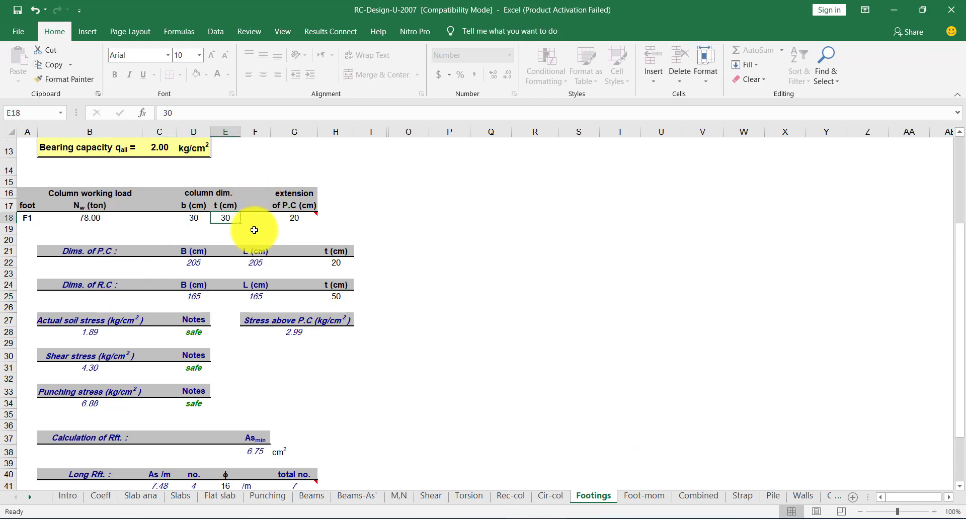
pyautogui.write('40')
pyautogui.hotkey('ctrl', 'Return')
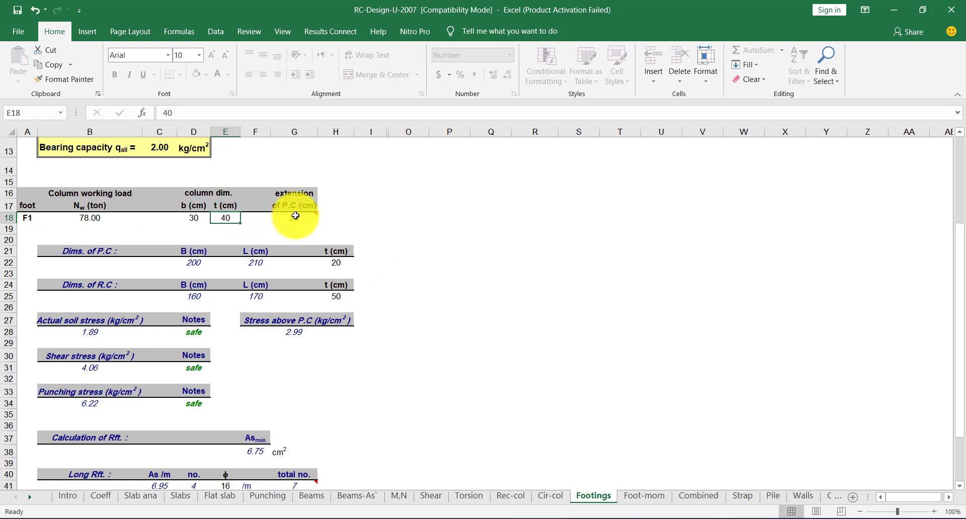
pyautogui.scroll(-3, 262, 274)
pyautogui.scroll(1, 215, 316)
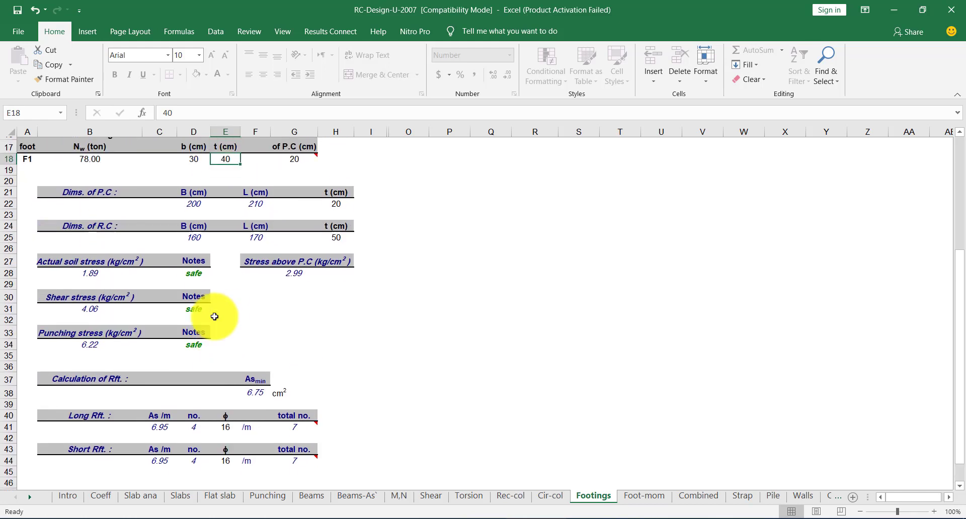
pyautogui.scroll(1, 214, 317)
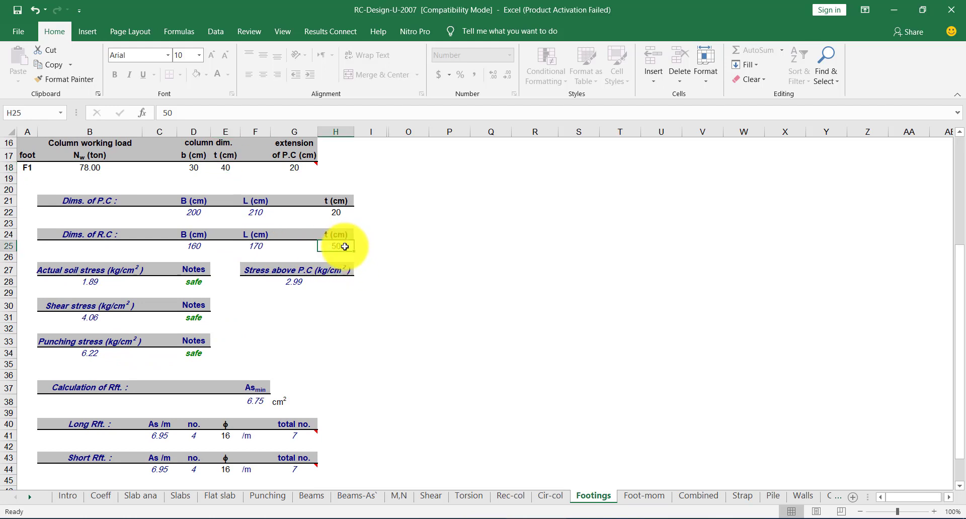
pyautogui.scroll(2, 257, 270)
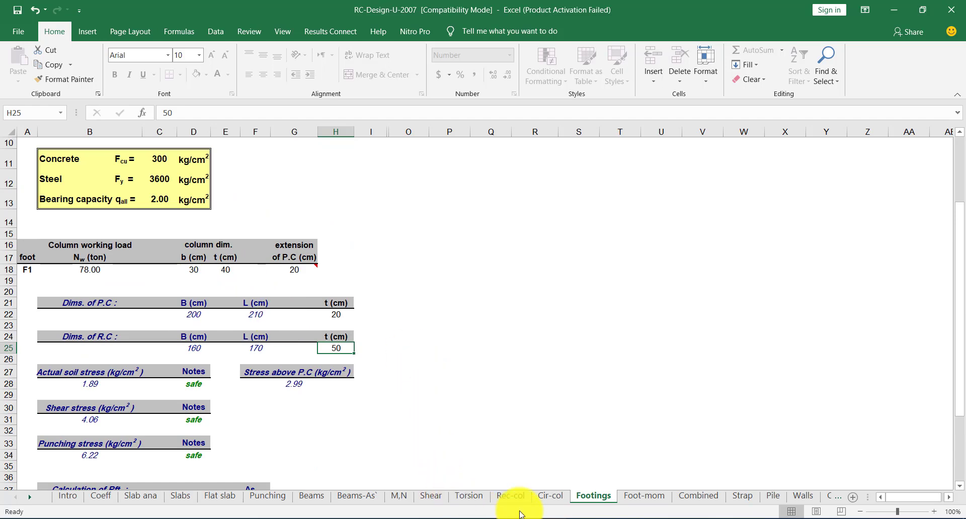
# Switch to AutoCAD and draw a rectangle 2 wide and 2.1 high between the existing footing squares and the plan
pyautogui.click(367, 517)
pyautogui.scroll(6, 338, 335)
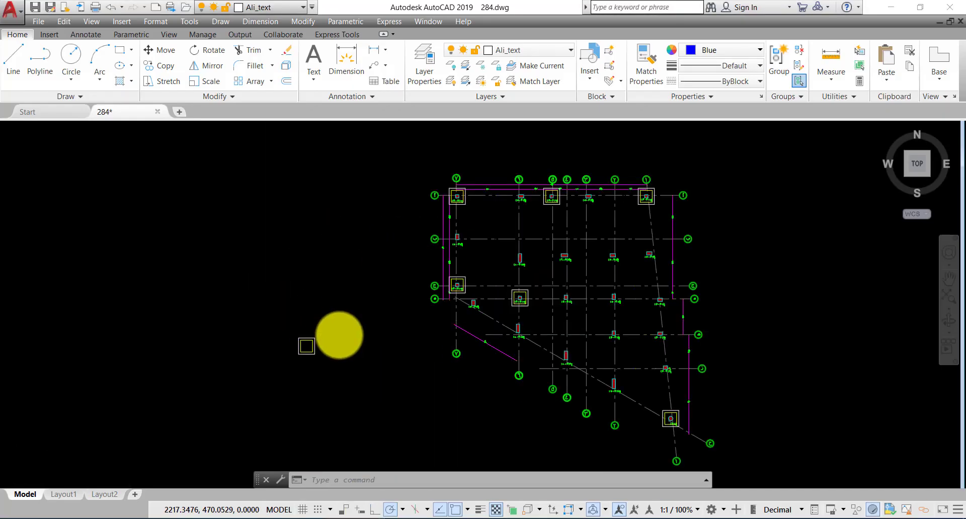
pyautogui.press('Escape')
pyautogui.press('Escape')
pyautogui.press('Escape')
pyautogui.write('rec')
pyautogui.press('Return')
pyautogui.click(367, 357)
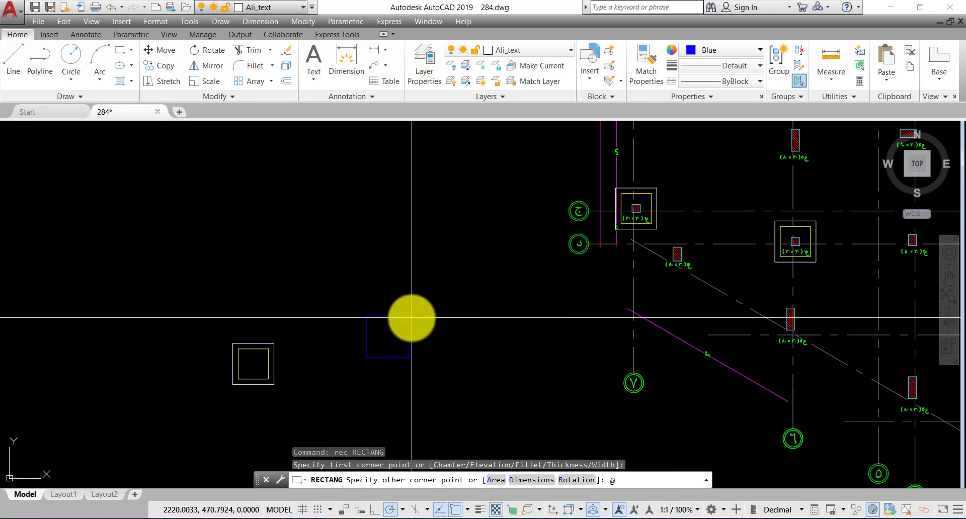
pyautogui.write('@2,2.1')
pyautogui.press('Return')
# Offset the new 2 × 2.1 rectangle inward by 0.2
pyautogui.click(409, 330)
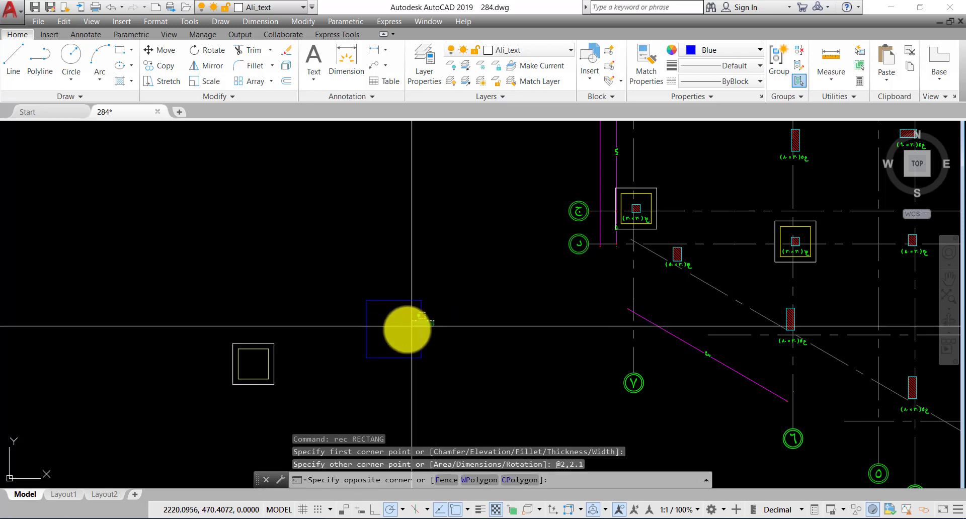
pyautogui.click(401, 336)
pyautogui.scroll(2, 401, 337)
pyautogui.write('o')
pyautogui.press('Return')
pyautogui.click(400, 348)
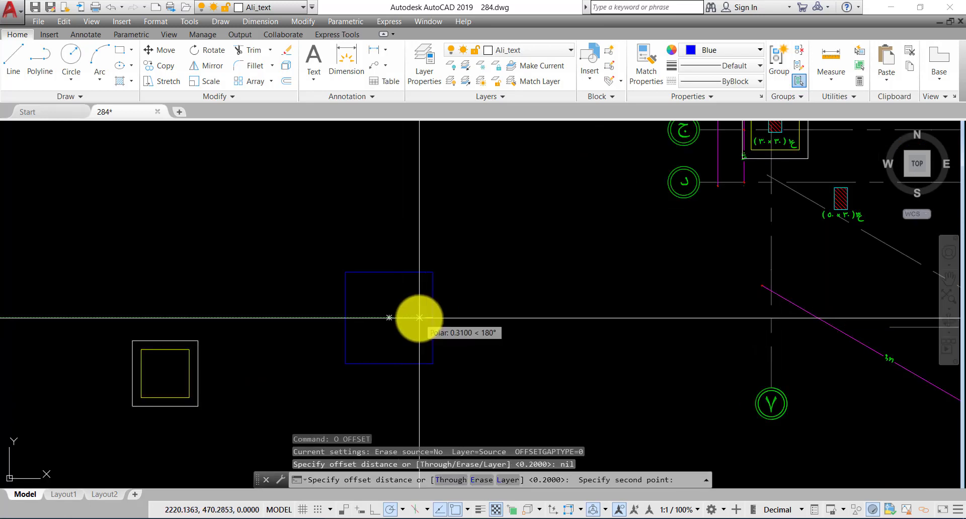
pyautogui.write('.2')
pyautogui.press('Return')
pyautogui.click(408, 319)
pyautogui.press('Escape')
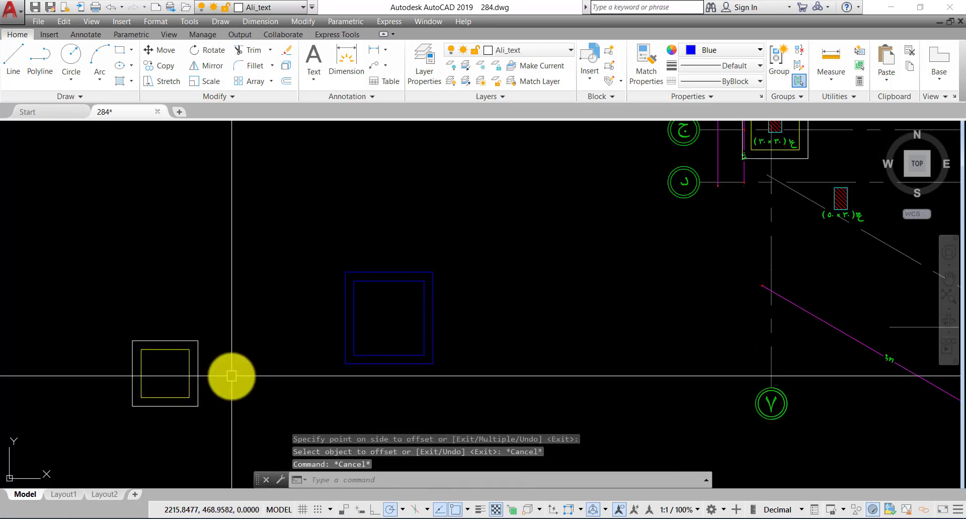
# Match the inner rectangle's properties to the small footing's yellow square and the outer rectangle's to its white square
pyautogui.write('ma')
pyautogui.press('Return')
pyautogui.click(157, 406)
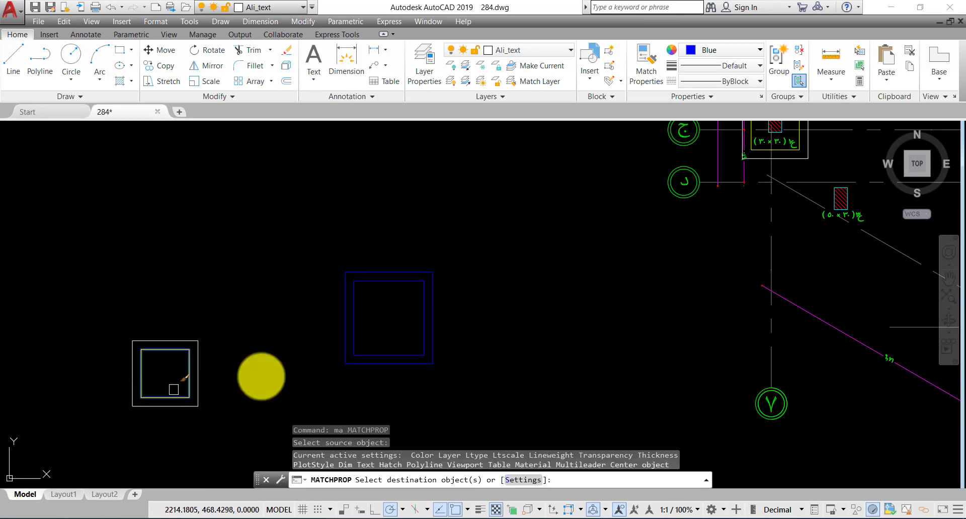
pyautogui.click(190, 370)
pyautogui.press('Return')
pyautogui.press('Return')
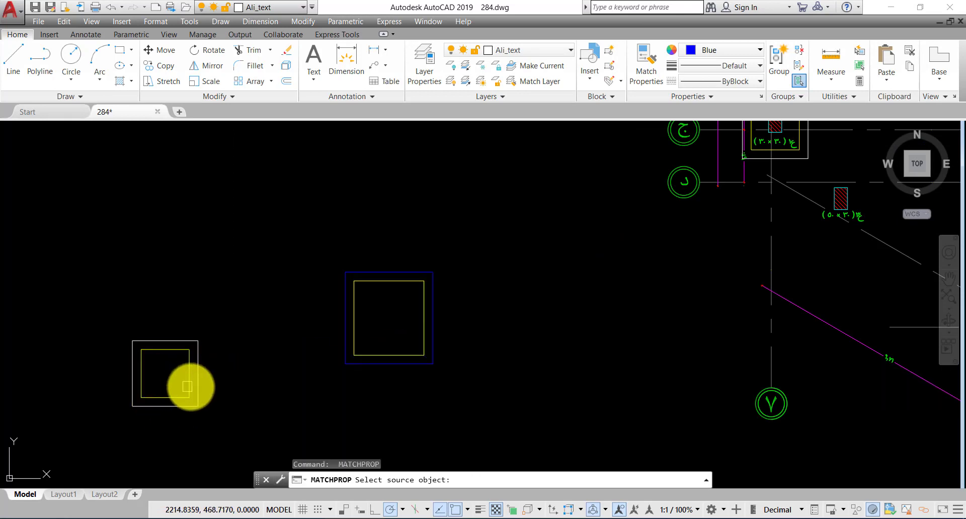
pyautogui.click(198, 391)
pyautogui.click(405, 366)
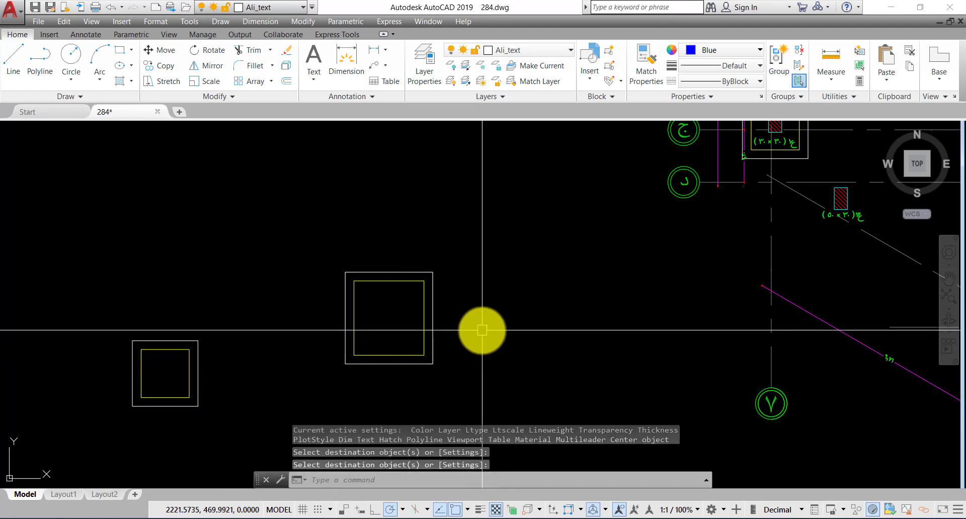
pyautogui.press('Return')
pyautogui.moveTo(483, 328); pyautogui.dragTo(417, 340, button='middle')
pyautogui.click(442, 280)
pyautogui.click(280, 328)
pyautogui.click(327, 372)
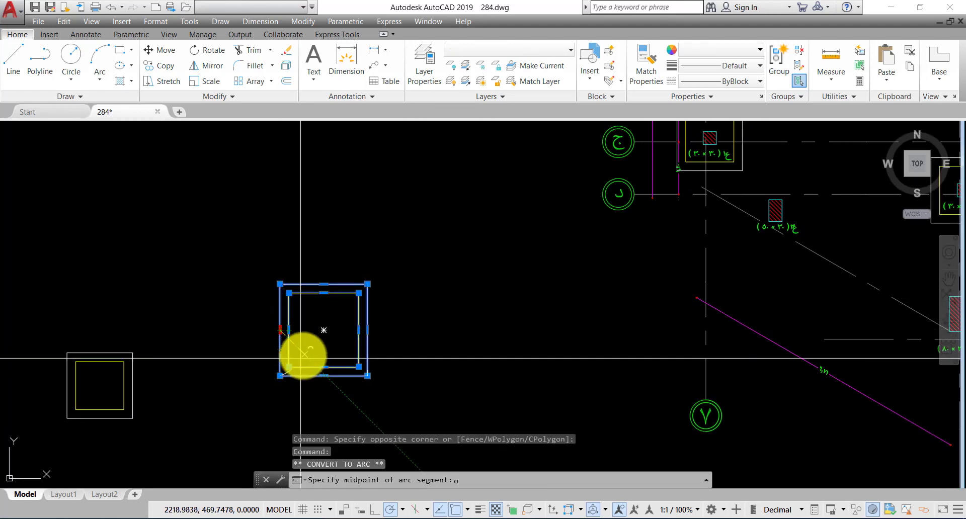
pyautogui.click(308, 330)
pyautogui.press('Escape')
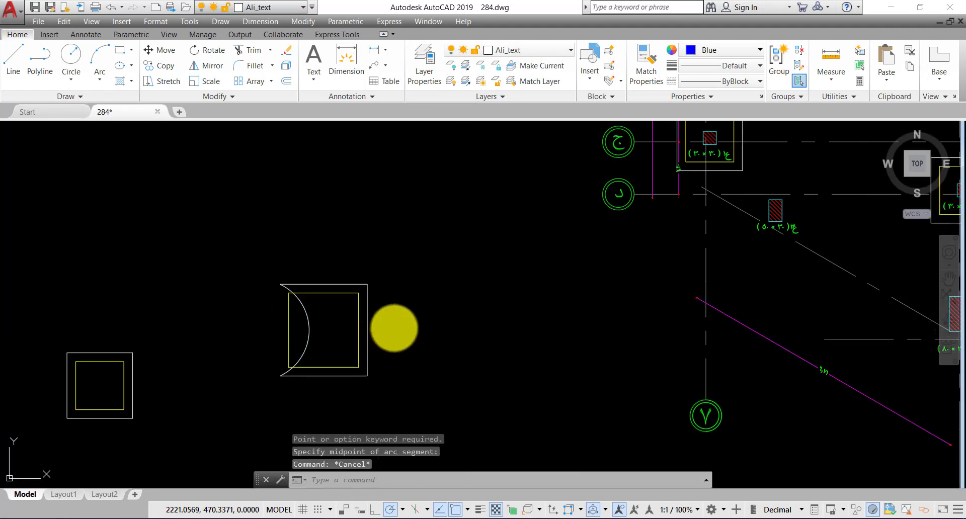
# Copy both rectangles of the new footing to the empty space between it and the plan
pyautogui.click(416, 315)
pyautogui.click(266, 339)
pyautogui.write('co')
pyautogui.press('Return')
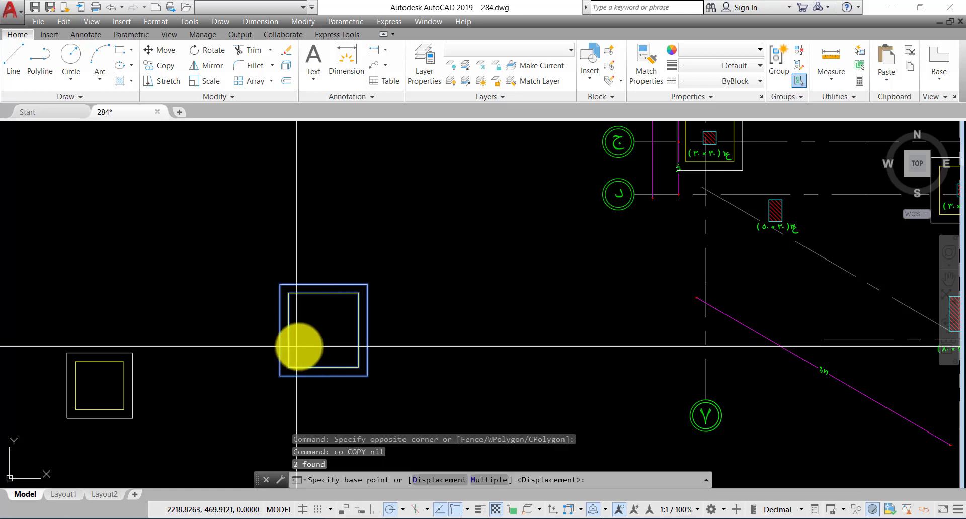
pyautogui.click(297, 347)
pyautogui.click(459, 334)
pyautogui.press('Escape')
# Rotate the copied pair of footing rectangles by a quarter turn so that the longer side is horizontal
pyautogui.click(500, 328)
pyautogui.click(450, 253)
pyautogui.write('r')
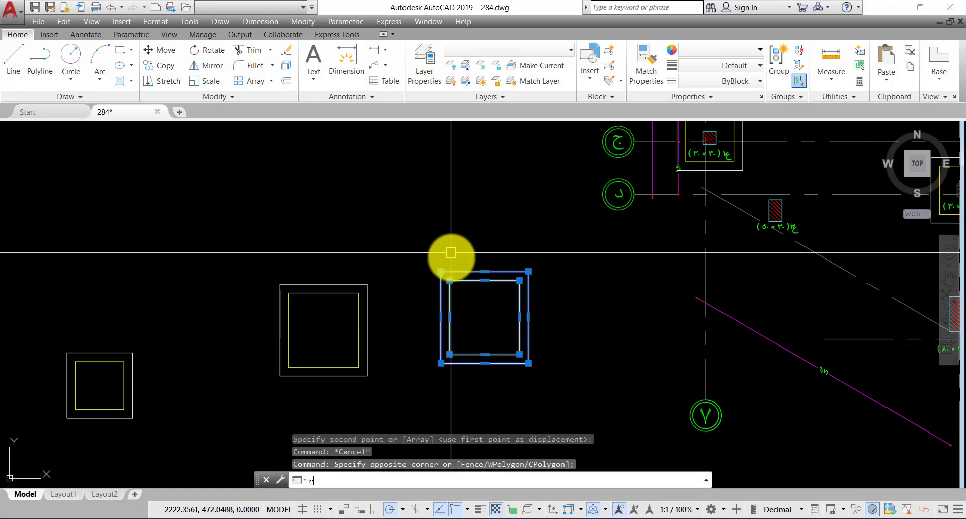
pyautogui.press('Return')
pyautogui.click(498, 308)
pyautogui.click(496, 328)
# Copy the rotated footing rectangles by their common center onto the center of the 40×30 column at axes 1/د
pyautogui.click(507, 349)
pyautogui.click(483, 299)
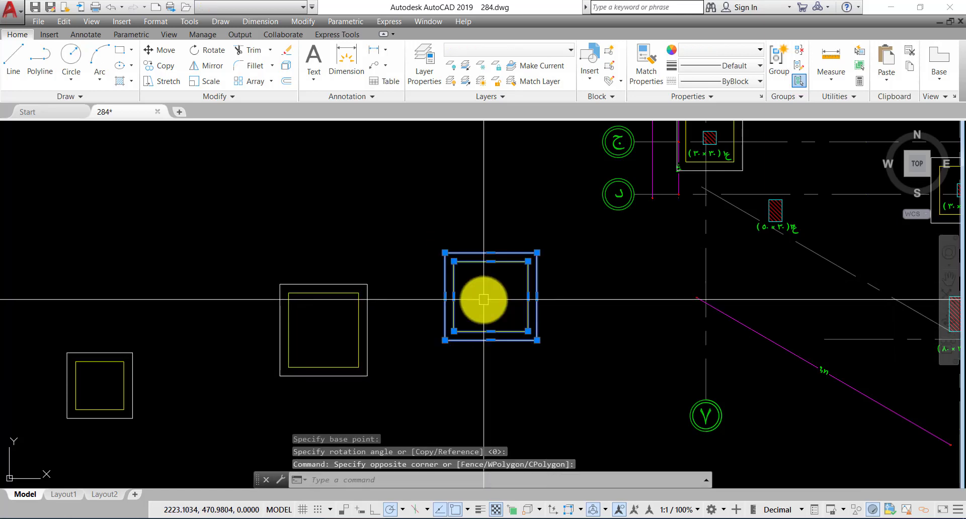
pyautogui.write('cp')
pyautogui.press('Return')
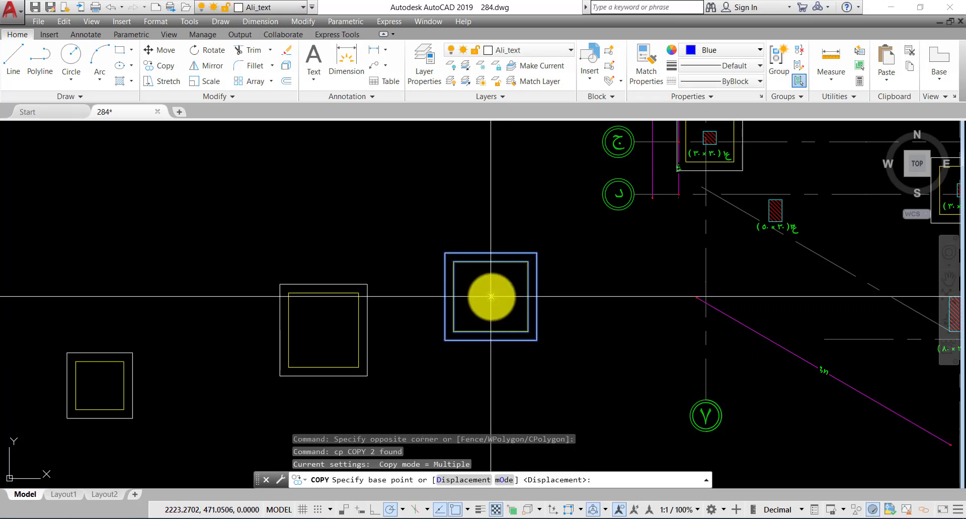
pyautogui.click(491, 297)
pyautogui.scroll(-5, 308, 330)
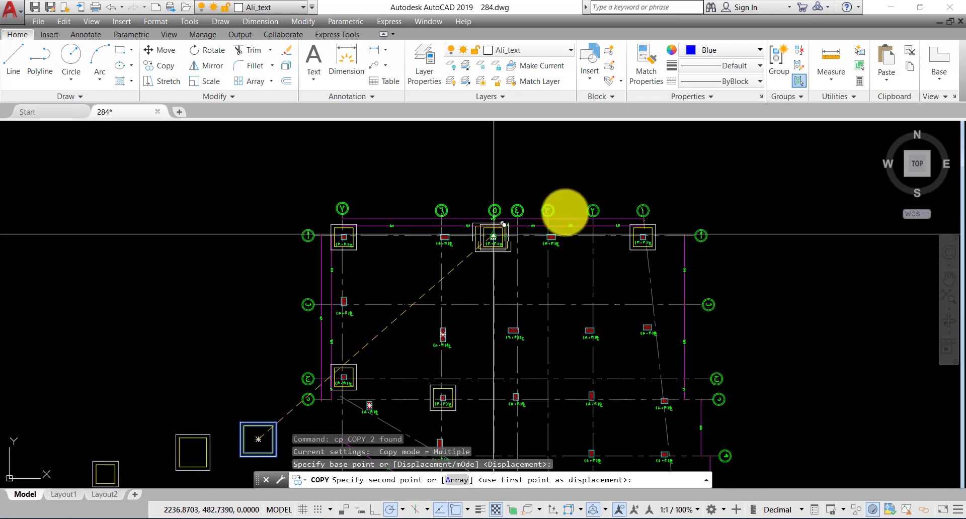
pyautogui.scroll(6, 494, 234)
pyautogui.scroll(-3, 504, 232)
pyautogui.moveTo(503, 231)
pyautogui.mouseDown(button='middle')
pyautogui.moveTo(504, 264)
pyautogui.moveTo(501, 214)
pyautogui.mouseUp(button='middle')
pyautogui.moveTo(532, 287); pyautogui.dragTo(529, 216, button='middle')
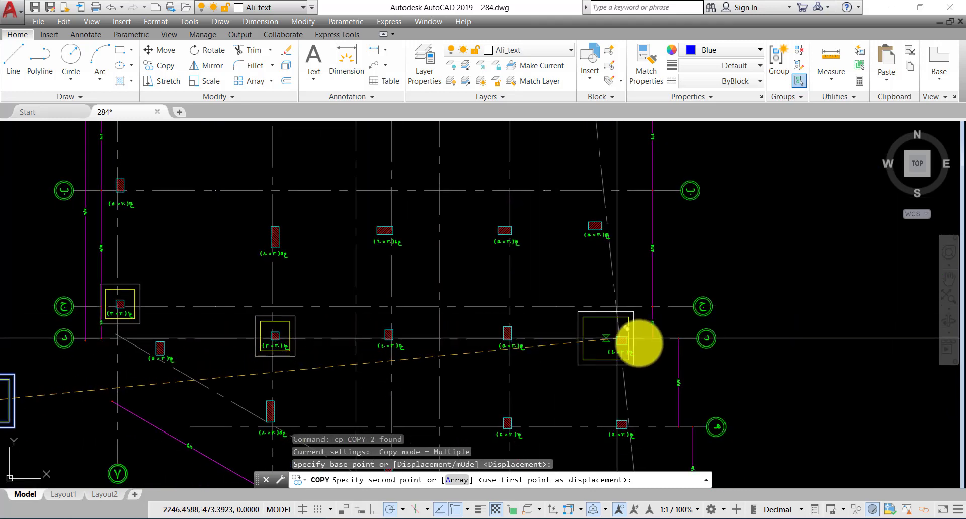
pyautogui.scroll(4, 632, 339)
pyautogui.click(589, 272)
pyautogui.scroll(-6, 516, 342)
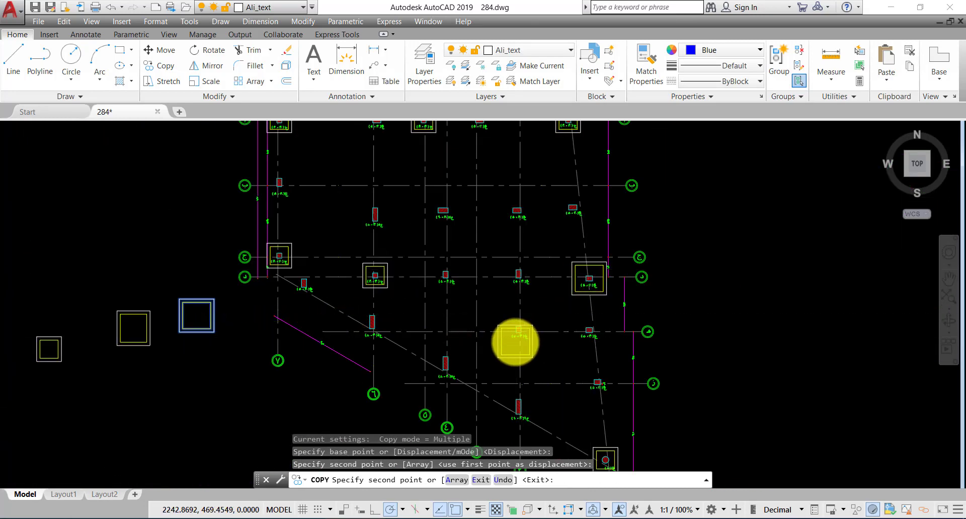
# Copy the rotated footing onto the center of the 40×30 column at axes 1/هـ and place another copy beside the column at 2/هـ
pyautogui.scroll(5, 515, 341)
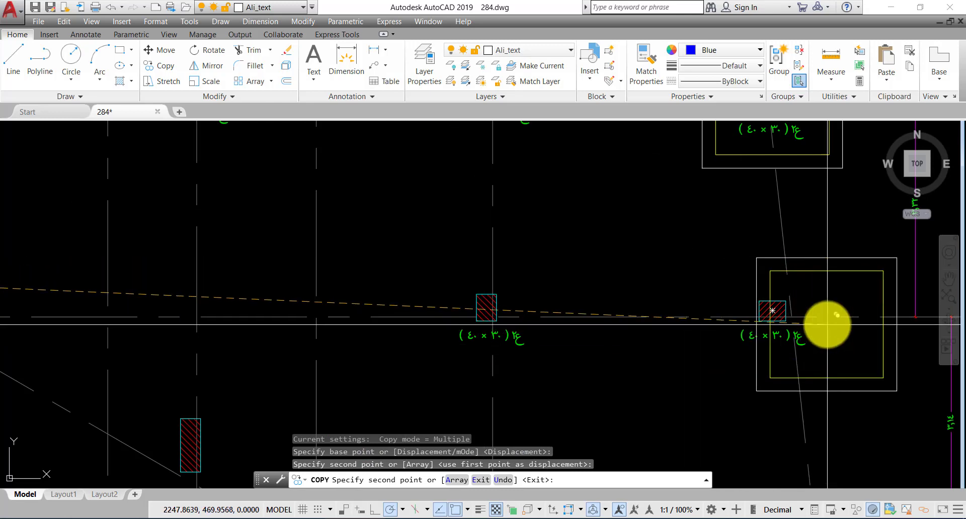
pyautogui.click(772, 310)
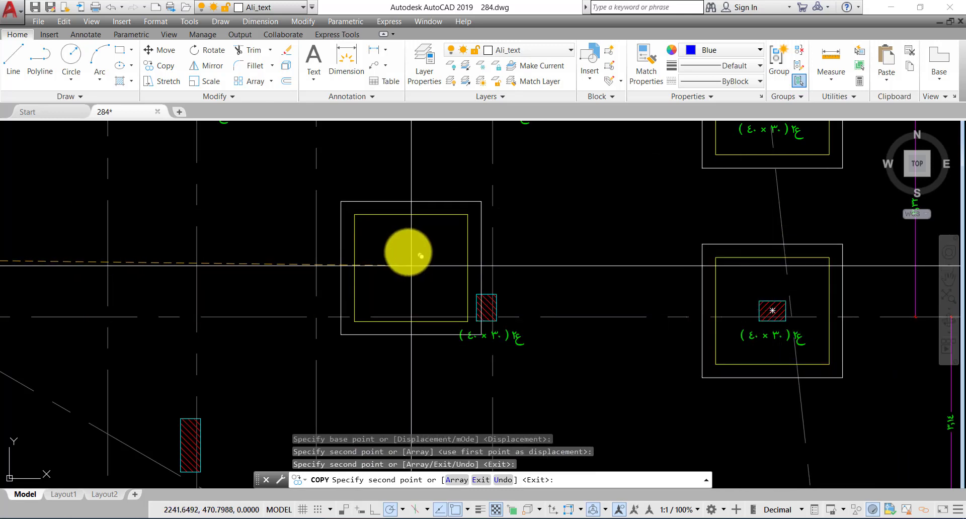
pyautogui.press('Escape')
# Rotate the footing copy beside the 2/هـ column by a quarter turn so that its longer side is vertical
pyautogui.click(399, 167)
pyautogui.write('ro')
pyautogui.press('Return')
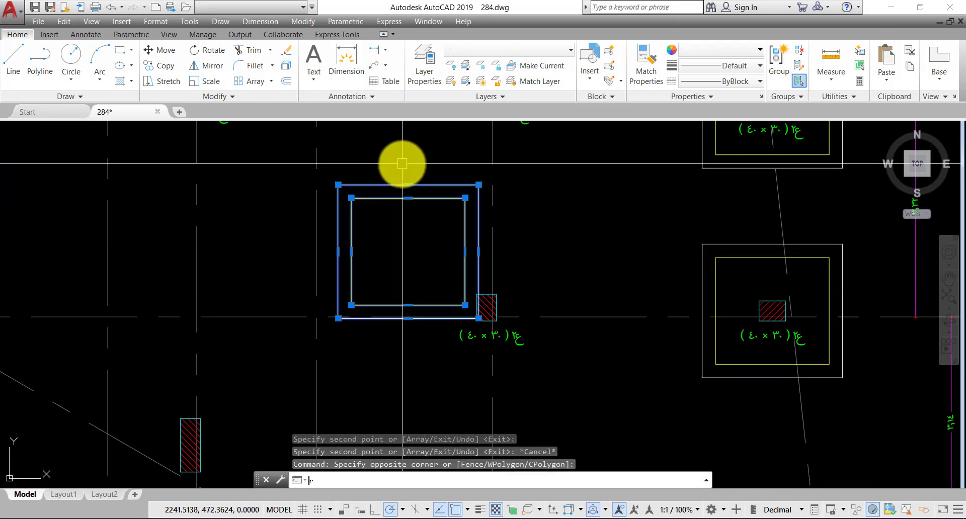
pyautogui.click(404, 255)
pyautogui.press('Return')
# Move the rotated footing rectangles by their common center onto the center of the 40×30 column at axes 2/هـ
pyautogui.click(425, 220)
pyautogui.click(389, 165)
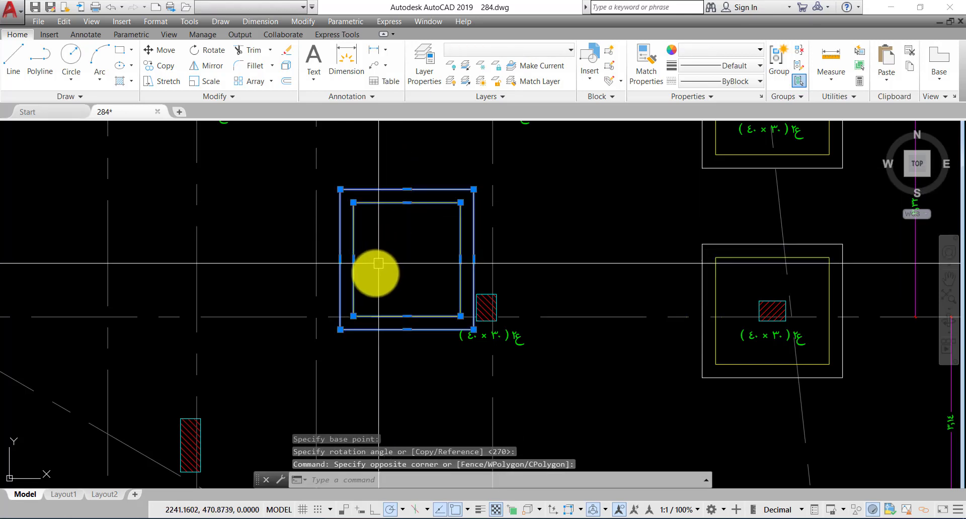
pyautogui.write('m')
pyautogui.press('Return')
pyautogui.click(406, 259)
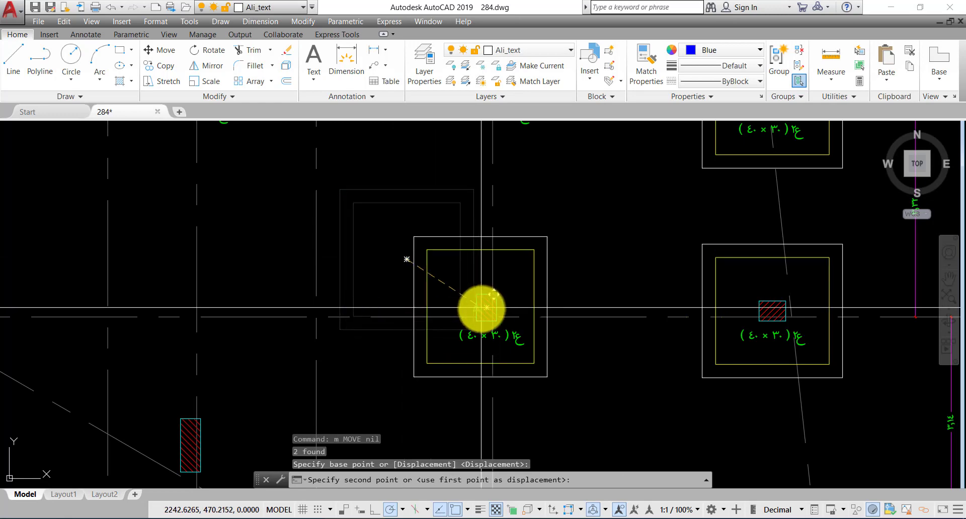
pyautogui.click(483, 297)
# Switch to Excel, look up the 50 cm columns' load in Design Column, and set working load 106 and column t 50 in RC-Design-U-2007
pyautogui.scroll(-5, 302, 266)
pyautogui.scroll(5, 301, 266)
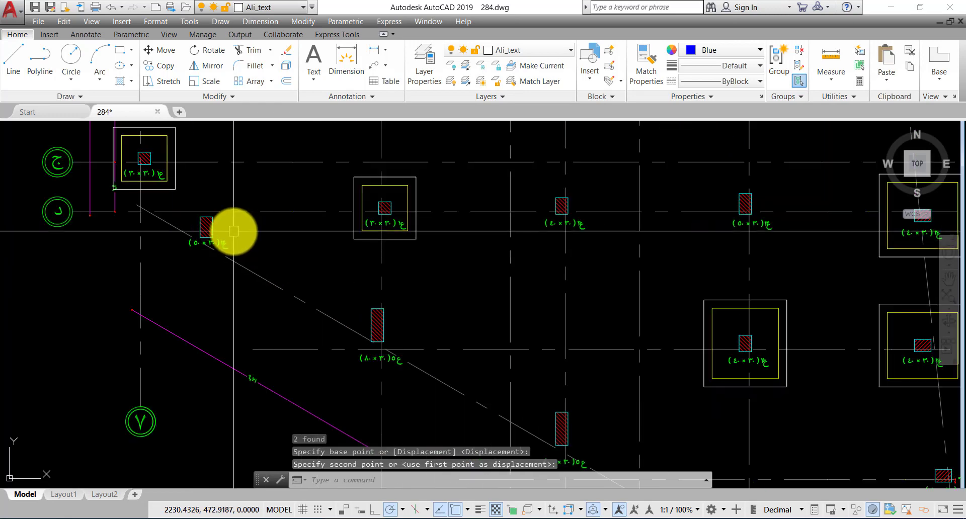
pyautogui.scroll(-2, 277, 213)
pyautogui.scroll(5, 277, 213)
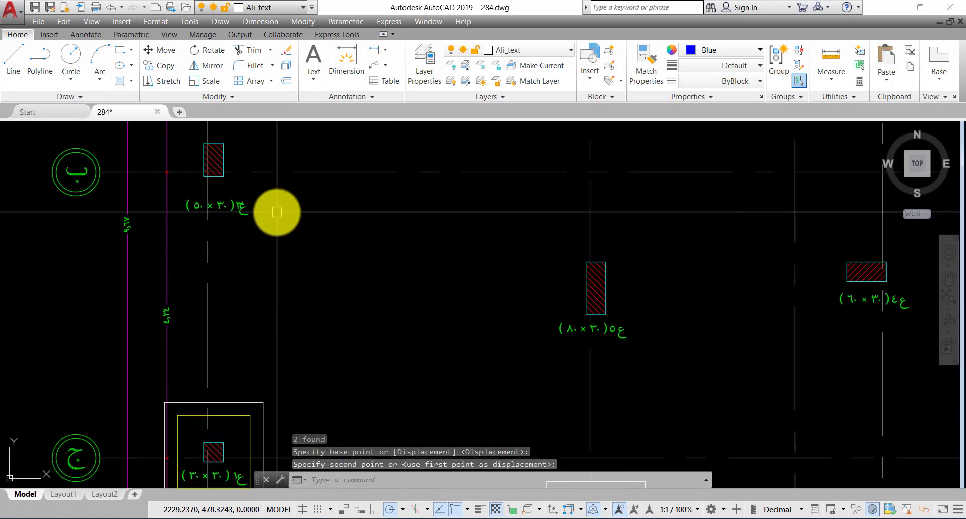
pyautogui.scroll(-4, 352, 287)
pyautogui.scroll(-1, 586, 423)
pyautogui.hotkey('alt', 'Tab')
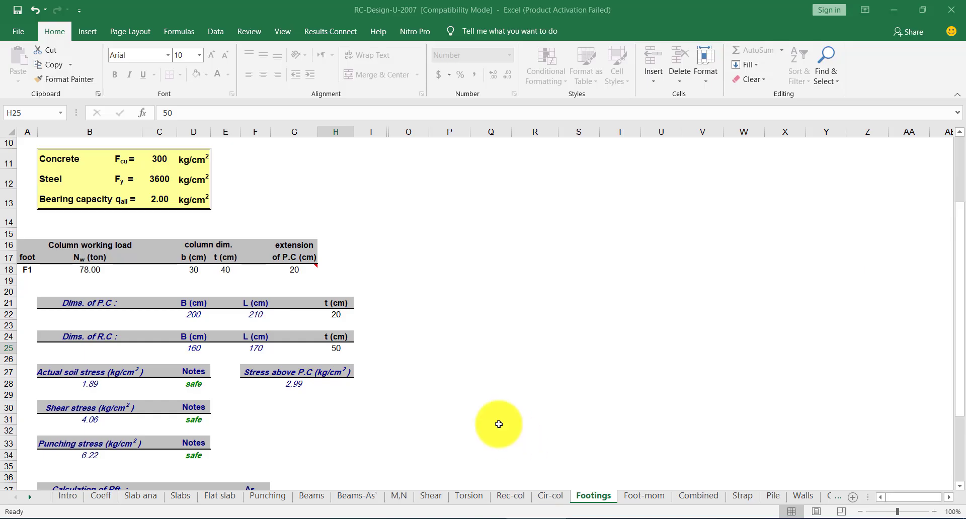
pyautogui.hotkey('alt', 'Tab')
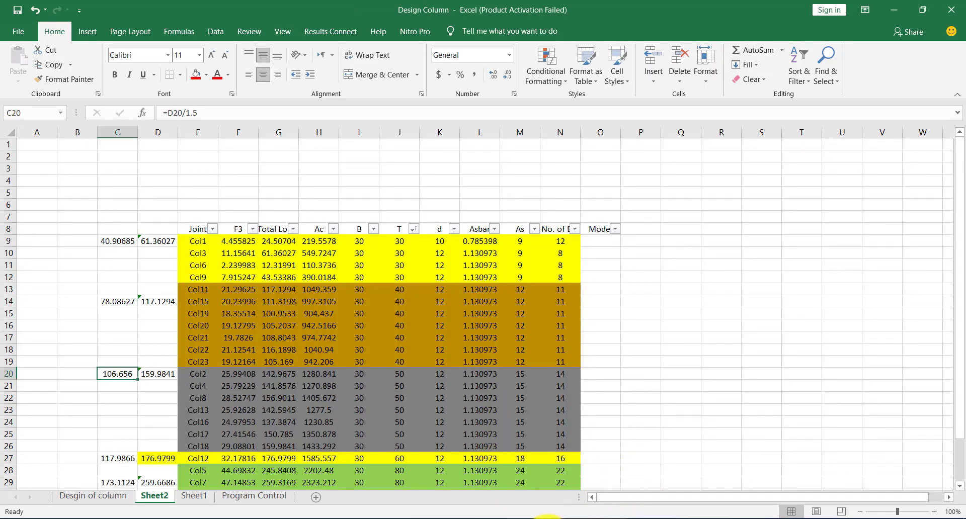
pyautogui.hotkey('alt', 'Tab')
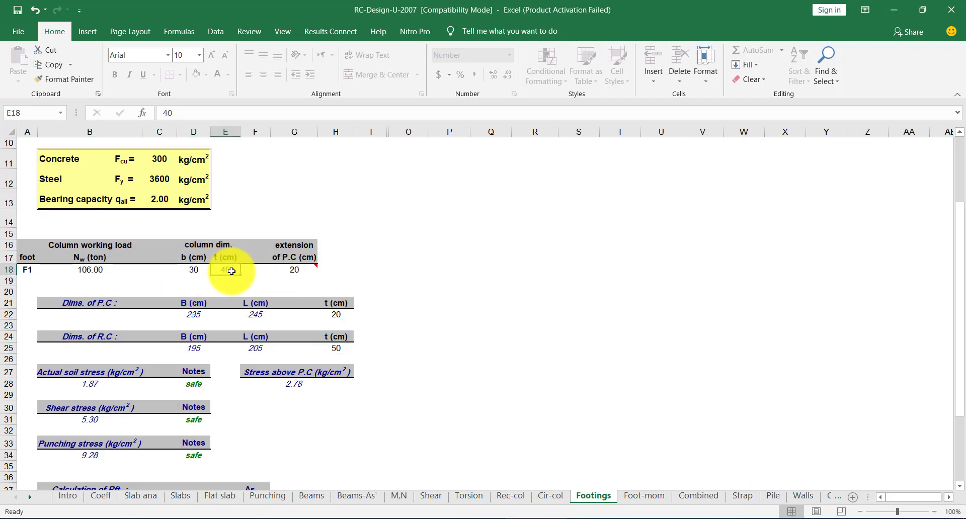
pyautogui.scroll(-2, 330, 327)
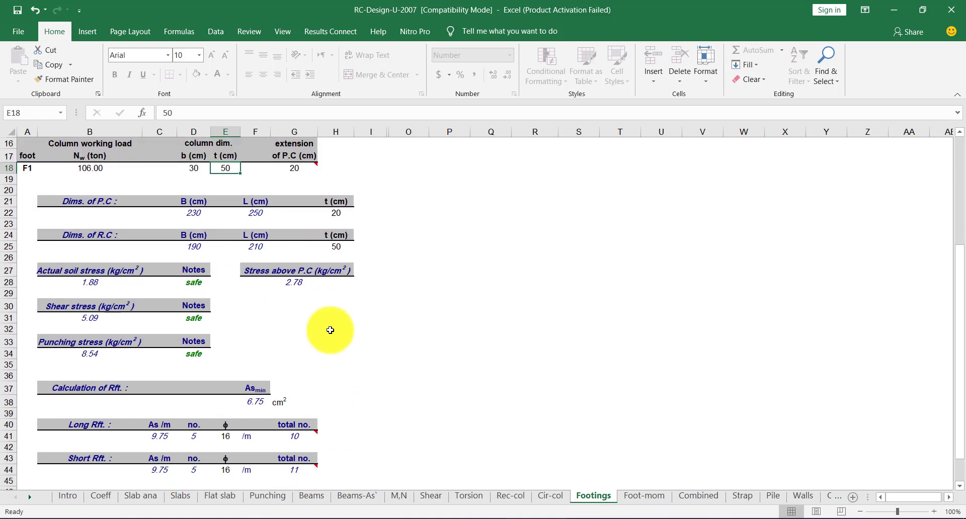
pyautogui.scroll(1, 232, 245)
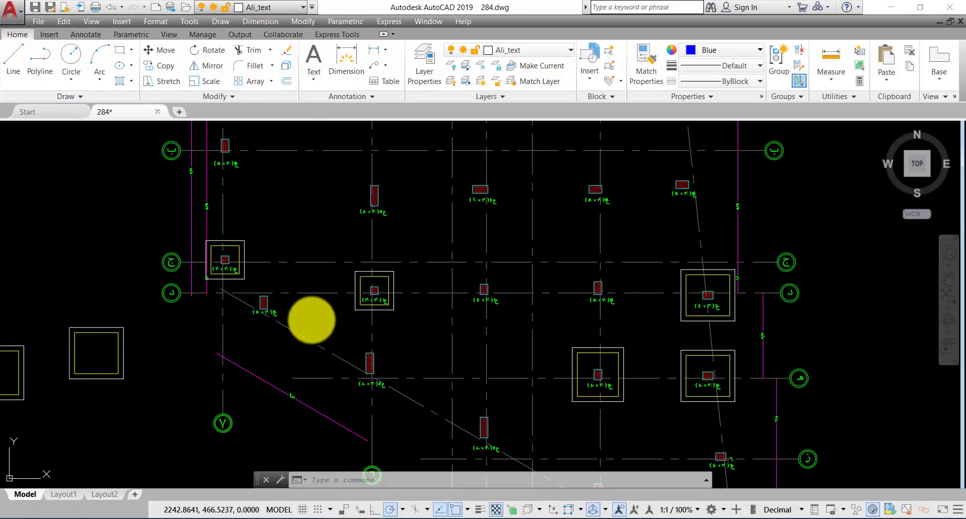
# Switch back to AutoCAD and draw a rectangle 2.3 wide by 2.5 high in the empty space above the other sample footings
pyautogui.write('c')
pyautogui.press('Return')
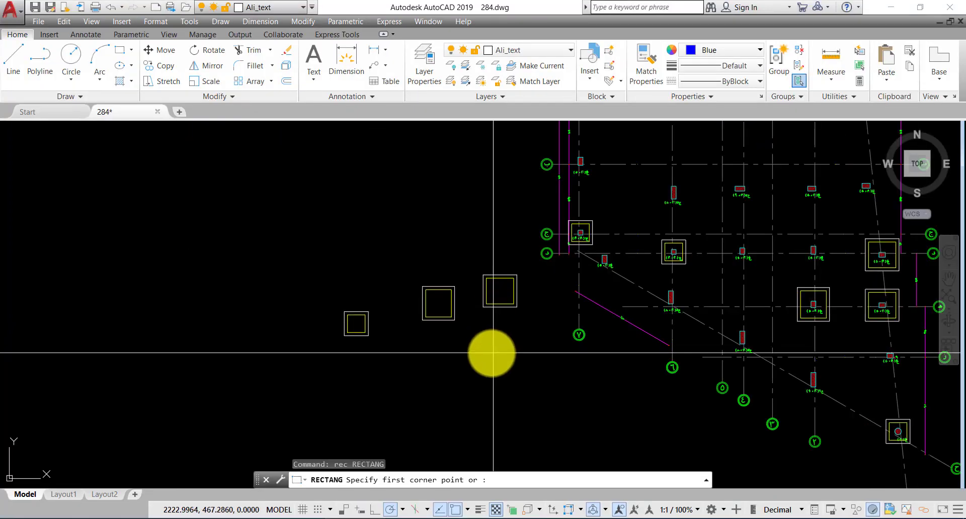
pyautogui.click(426, 258)
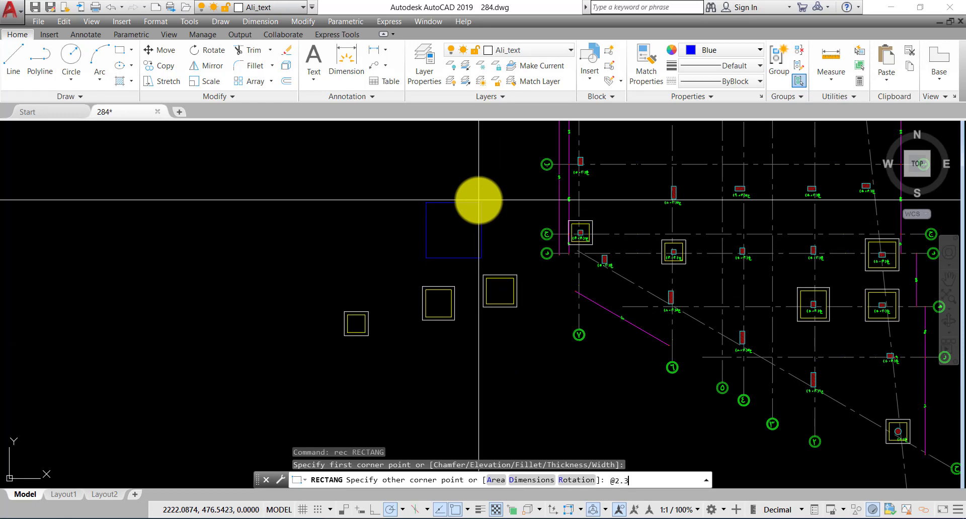
pyautogui.press('Return')
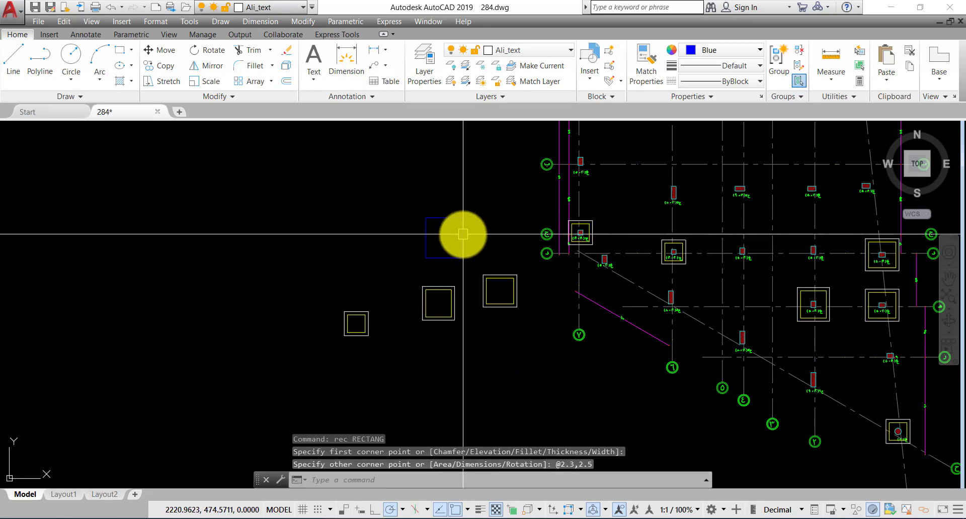
# Offset the new rectangle inward by 0.2
pyautogui.scroll(2, 461, 233)
pyautogui.write('o')
pyautogui.press('Return')
pyautogui.click(511, 243)
pyautogui.write('.2')
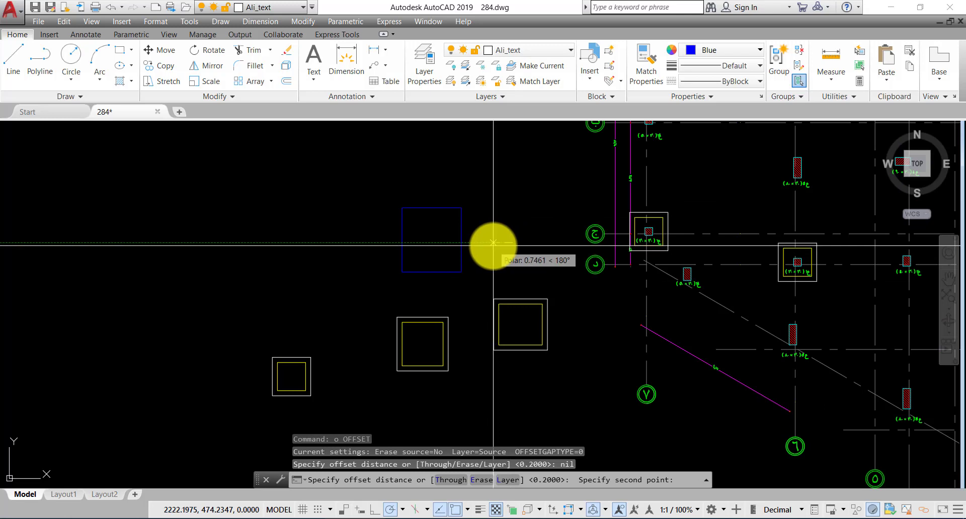
pyautogui.press('Return')
pyautogui.click(404, 233)
pyautogui.click(431, 259)
pyautogui.press('Escape')
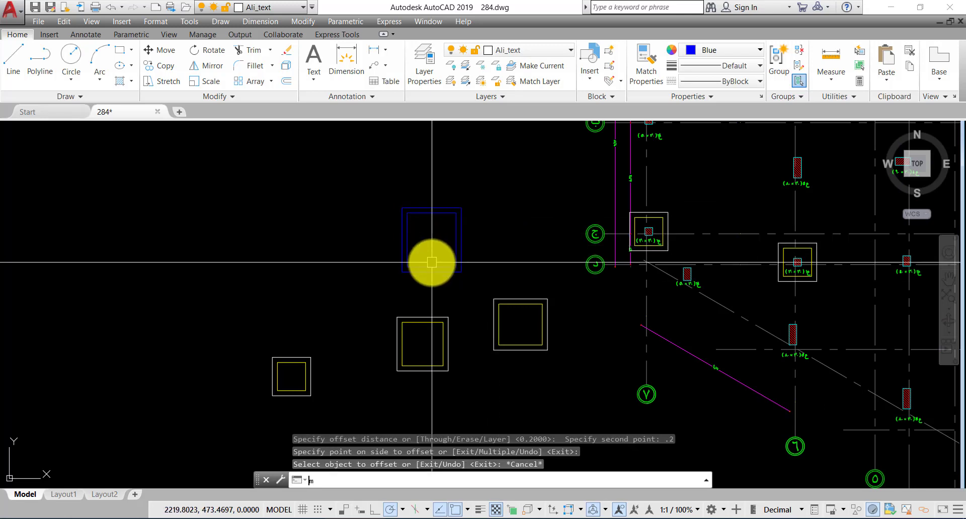
# Match the new inner rectangle's properties to the yellow rectangle of the sample footing below it
pyautogui.write('ma')
pyautogui.press('Return')
pyautogui.scroll(3, 453, 334)
pyautogui.click(446, 167)
pyautogui.click(416, 157)
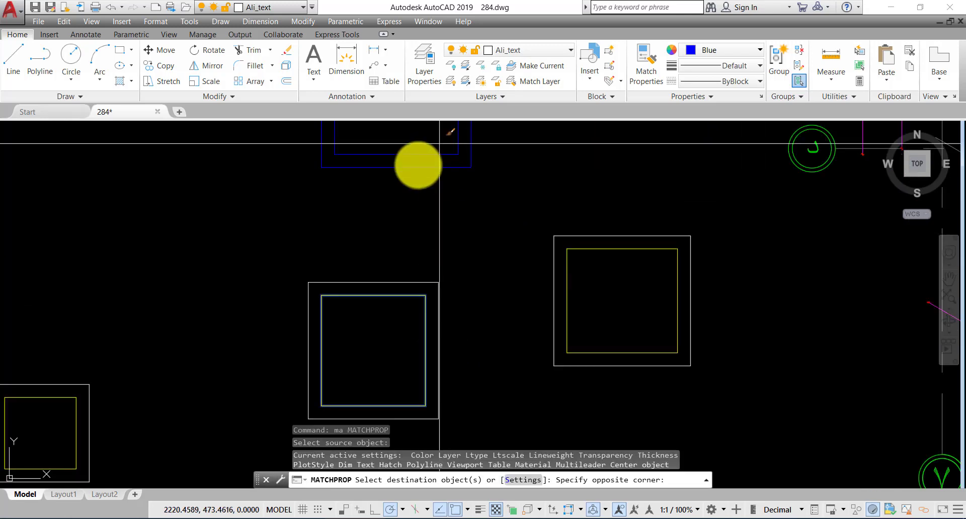
# Match the new outer rectangle's properties to the white rectangle of the sample footing below it
pyautogui.press('Return')
pyautogui.press('Return')
pyautogui.click(409, 286)
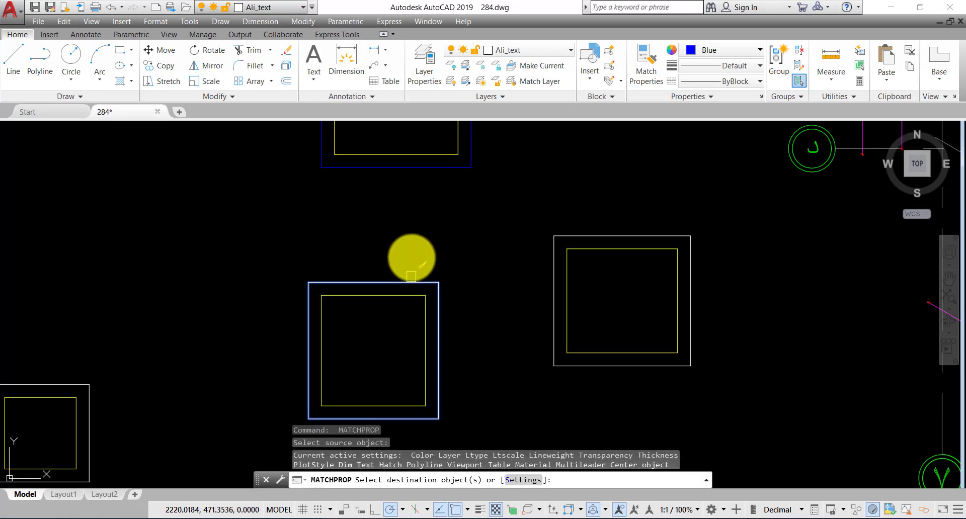
pyautogui.moveTo(421, 170); pyautogui.dragTo(395, 341, button='middle')
pyautogui.press('Return')
pyautogui.click(395, 341)
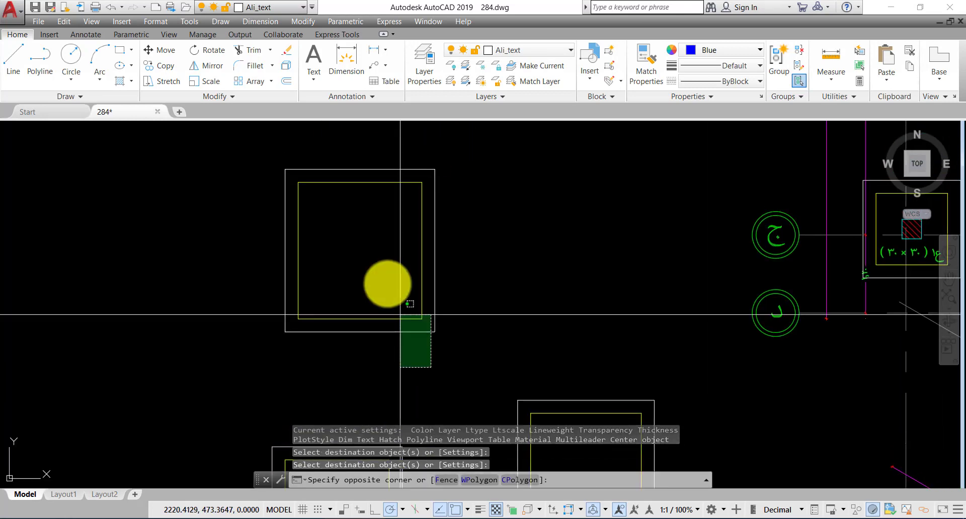
pyautogui.click(386, 282)
pyautogui.write('c')
pyautogui.press('Return')
pyautogui.click(501, 244)
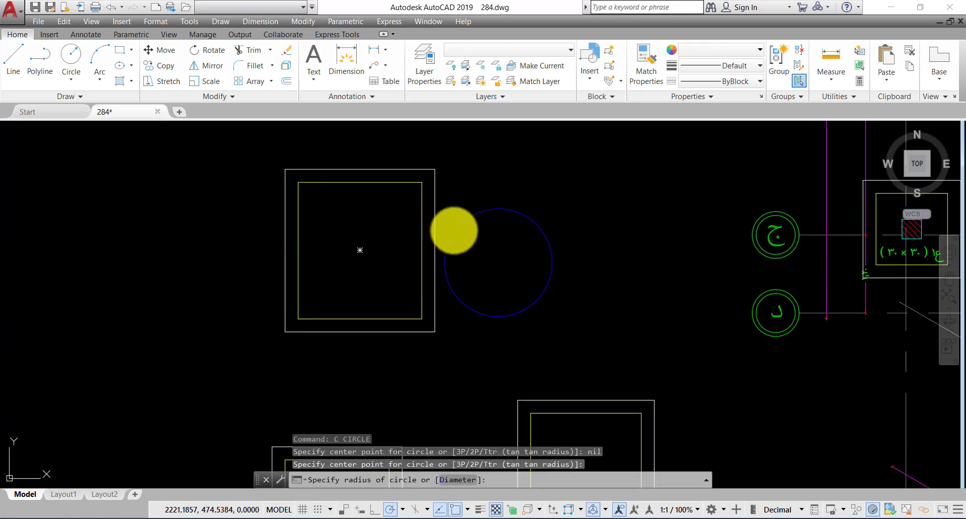
pyautogui.press('Escape')
# Copy both rectangles of the new 2.3 by 2.5 footing to the empty space on the side away from the plan
pyautogui.click(453, 231)
pyautogui.click(350, 259)
pyautogui.write('co')
pyautogui.press('Return')
pyautogui.click(569, 269)
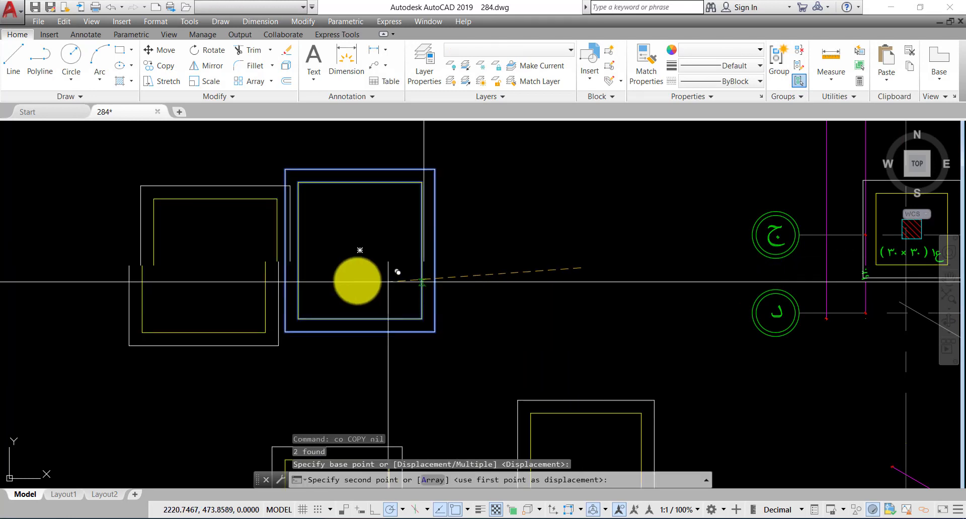
pyautogui.click(348, 270)
pyautogui.press('Escape')
pyautogui.press('Escape')
# Rotate the copied 2.3 by 2.5 footing by a quarter turn about its center so that the longer side is horizontal
pyautogui.scroll(-2, 356, 280)
pyautogui.click(306, 255)
pyautogui.click(145, 272)
pyautogui.write('ro')
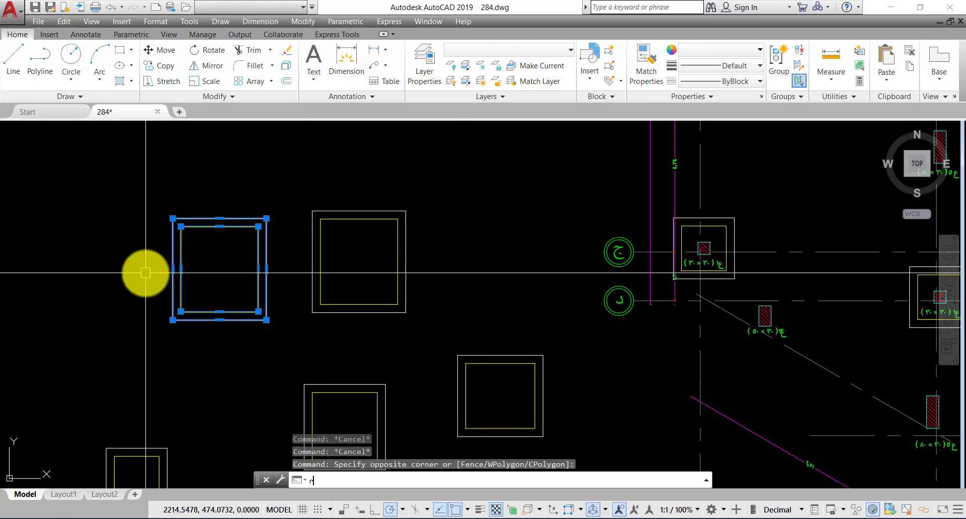
pyautogui.press('Return')
pyautogui.click(223, 259)
pyautogui.click(221, 288)
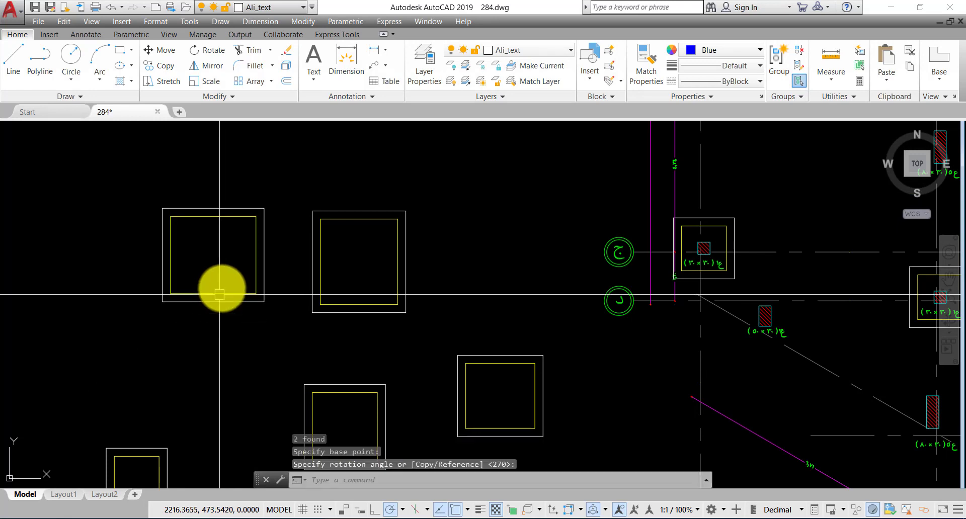
# Copy the horizontal footing rectangles by their common center onto the center of the 50×30 column at axes 6/أ
pyautogui.click(191, 180)
pyautogui.click(241, 269)
pyautogui.write('r')
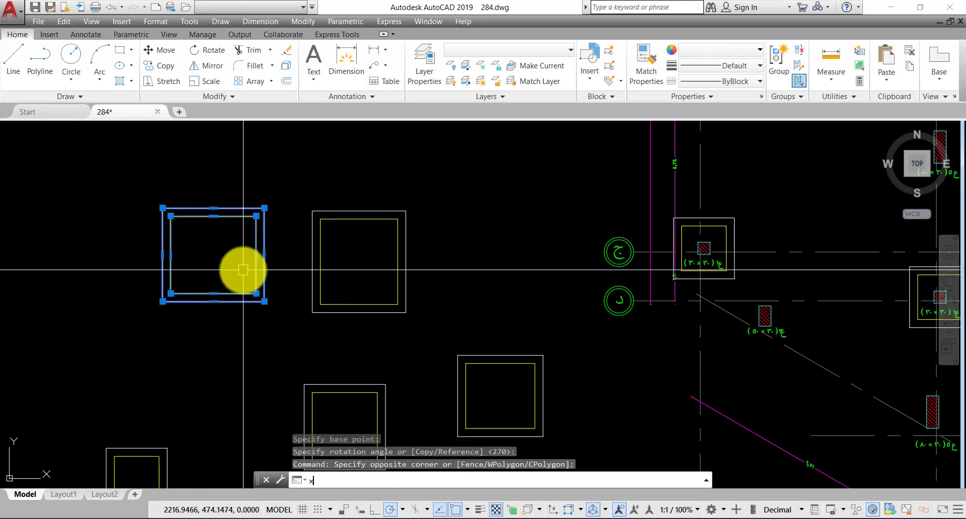
pyautogui.press('BackSpace')
pyautogui.write('cp')
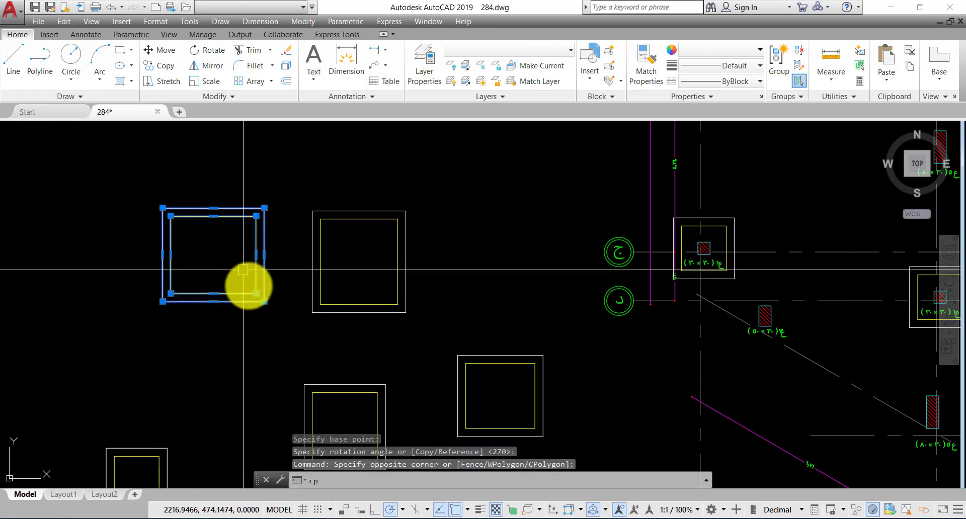
pyautogui.press('Return')
pyautogui.click(216, 254)
pyautogui.scroll(-4, 216, 262)
pyautogui.scroll(-1, 465, 280)
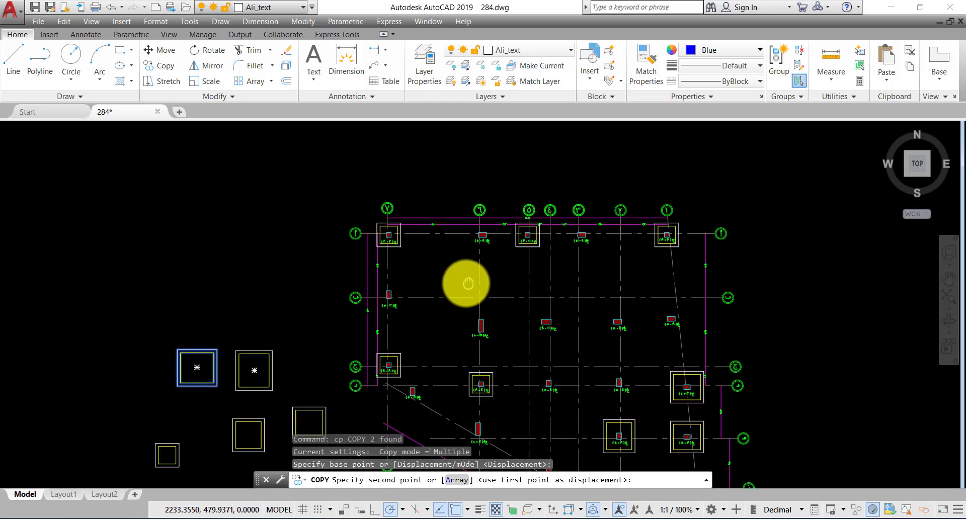
pyautogui.scroll(12, 466, 280)
pyautogui.click(424, 240)
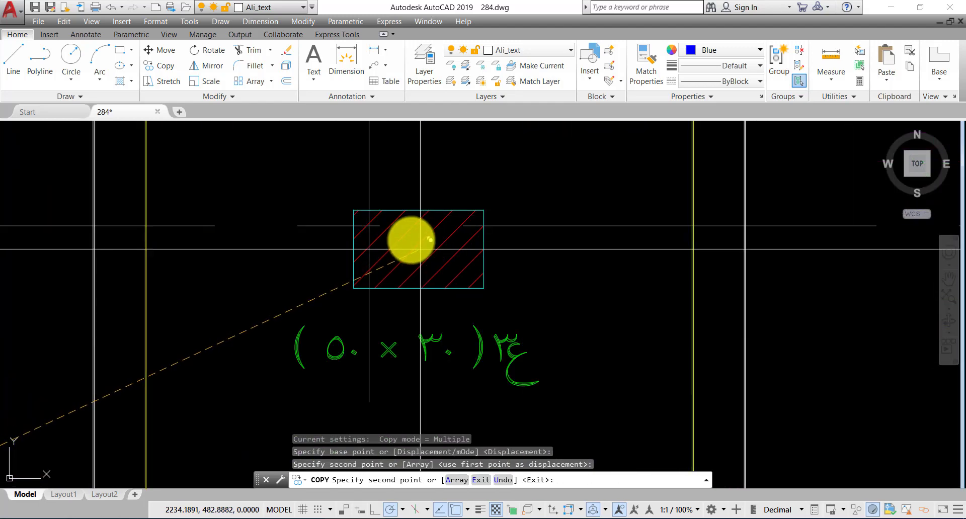
# Place another copy of the horizontal footing on the center of the 50×30 column at axes 3/أ
pyautogui.scroll(-5, 546, 280)
pyautogui.scroll(3, 753, 226)
pyautogui.scroll(-3, 762, 217)
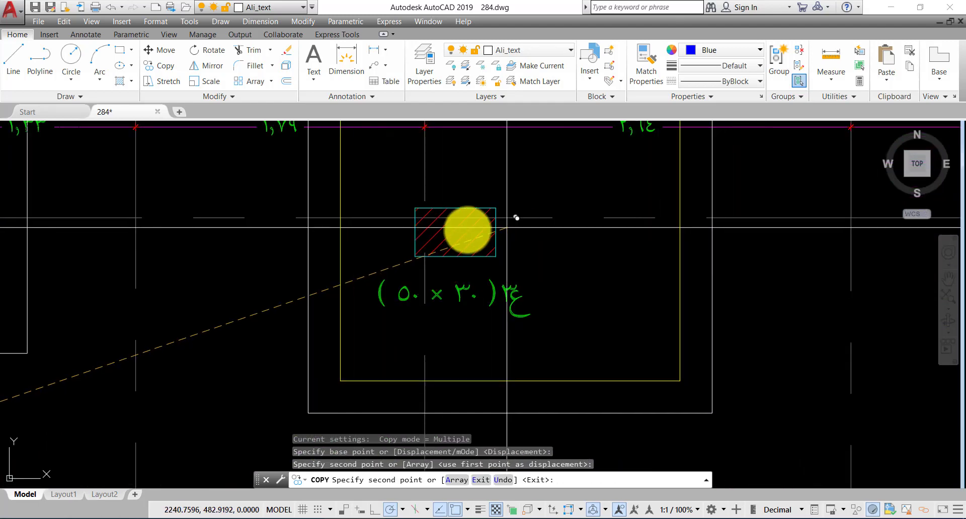
pyautogui.click(460, 230)
pyautogui.scroll(2, 636, 267)
pyautogui.scroll(-7, 627, 277)
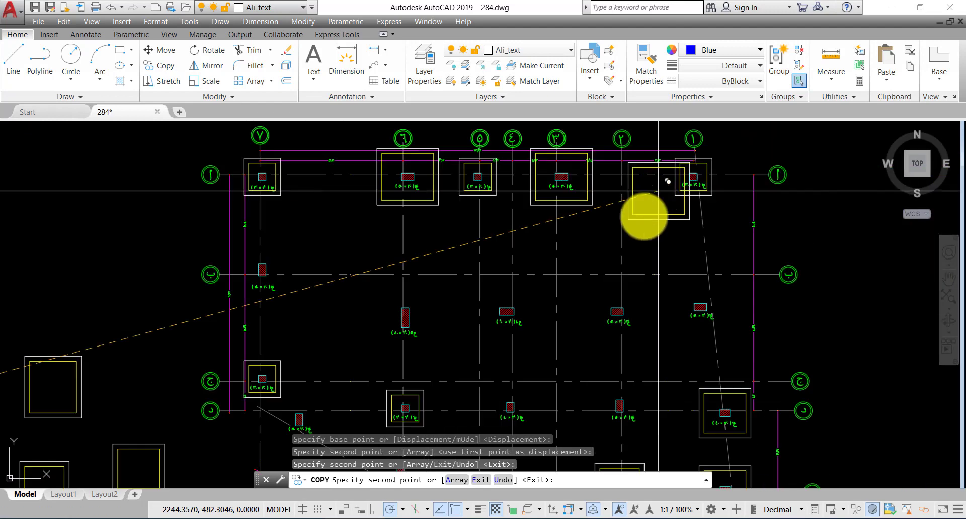
# Place further copies of the horizontal footing on the 50×30 columns along axis 2, just below axis ب and at axis د
pyautogui.scroll(9, 640, 324)
pyautogui.scroll(-5, 545, 288)
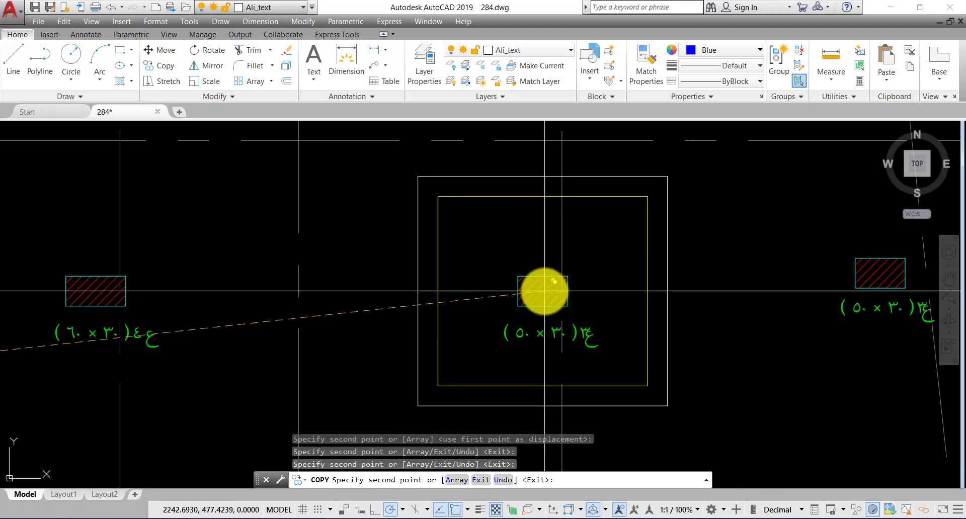
pyautogui.click(346, 284)
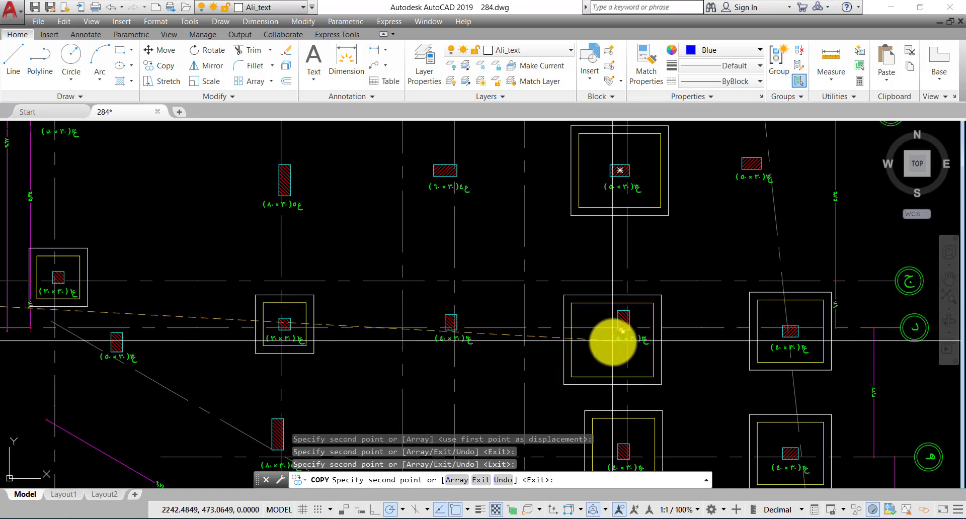
pyautogui.scroll(5, 624, 327)
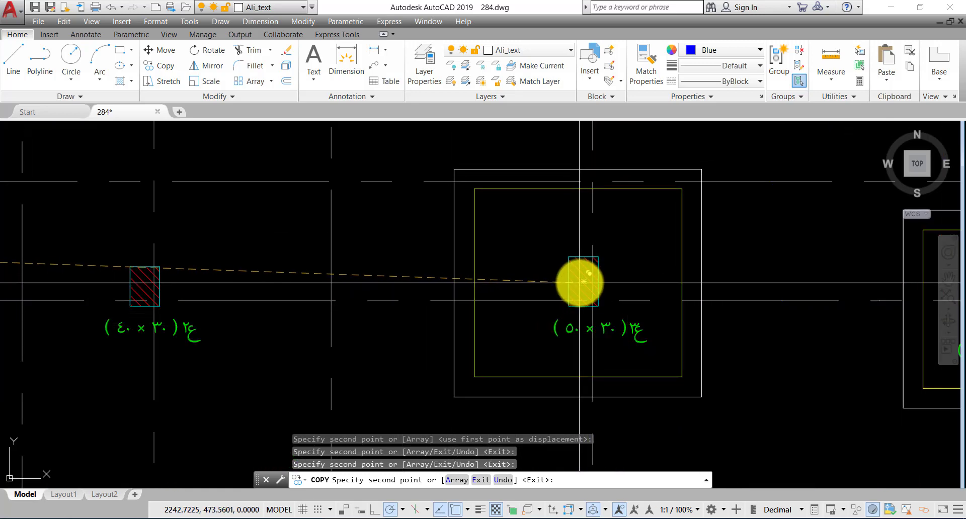
pyautogui.press('Escape')
# Rotate the footing on the 50×30 column at axes 2/د by a quarter turn about its center so the longer side is vertical
pyautogui.click(518, 290)
pyautogui.click(442, 262)
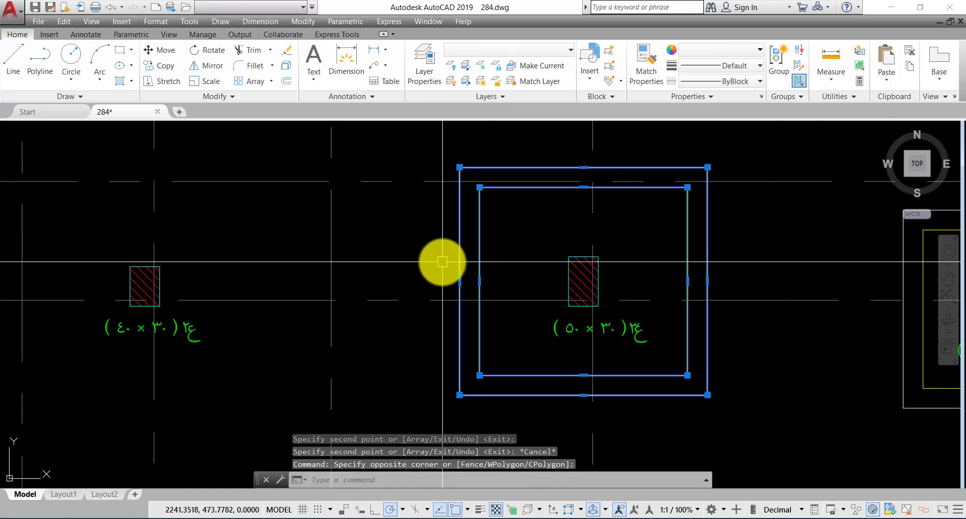
pyautogui.write('ro')
pyautogui.press('Return')
pyautogui.click(585, 287)
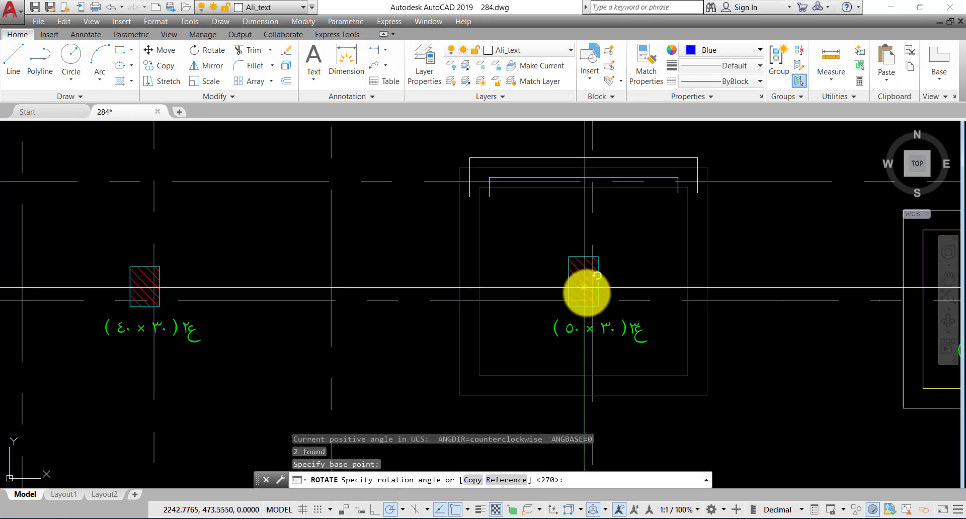
pyautogui.click(584, 280)
pyautogui.scroll(-3, 593, 283)
pyautogui.scroll(2, 319, 280)
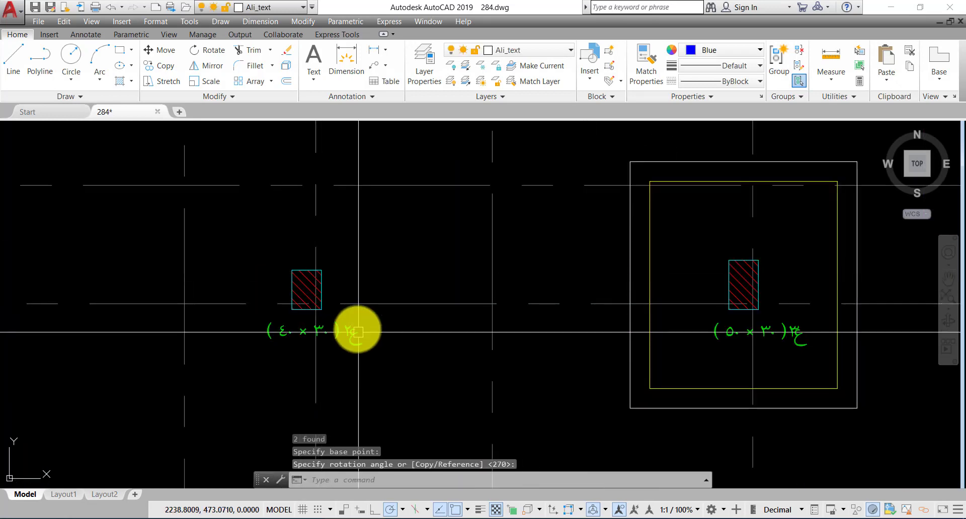
# Copy the vertical footing of the 40×30 column at axes 2/ه by its center onto the 40×30 column at axes 4/د
pyautogui.moveTo(355, 328)
pyautogui.mouseDown(button='middle')
pyautogui.moveTo(200, 302)
pyautogui.moveTo(237, 281)
pyautogui.moveTo(350, 295)
pyautogui.mouseUp(button='middle')
pyautogui.scroll(2, 211, 244)
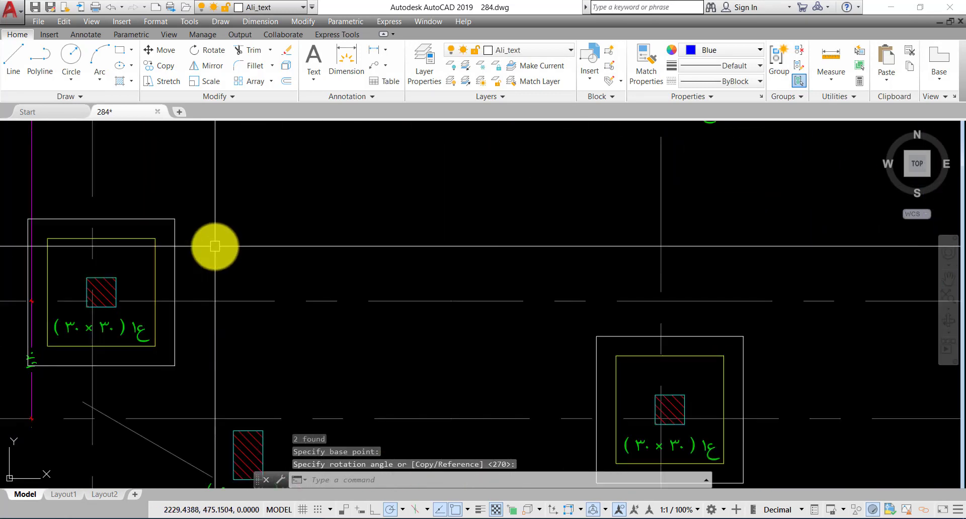
pyautogui.scroll(-2, 386, 267)
pyautogui.scroll(-2, 604, 292)
pyautogui.scroll(4, 630, 280)
pyautogui.click(589, 306)
pyautogui.click(507, 356)
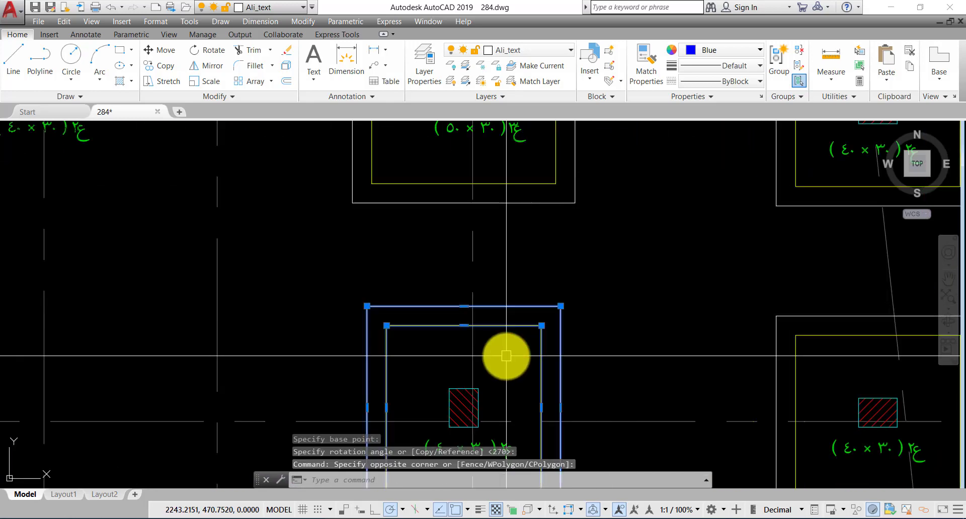
pyautogui.write('cp')
pyautogui.press('Return')
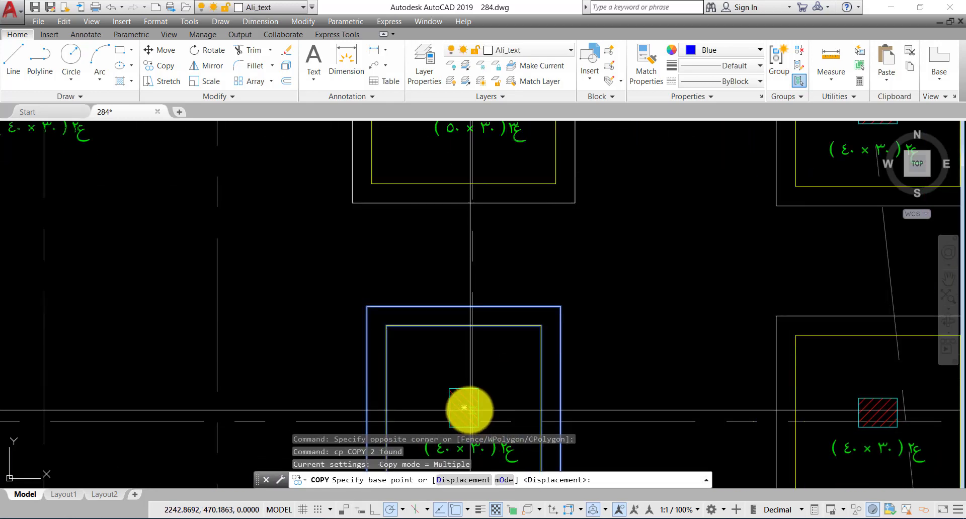
pyautogui.click(463, 406)
pyautogui.scroll(-3, 475, 402)
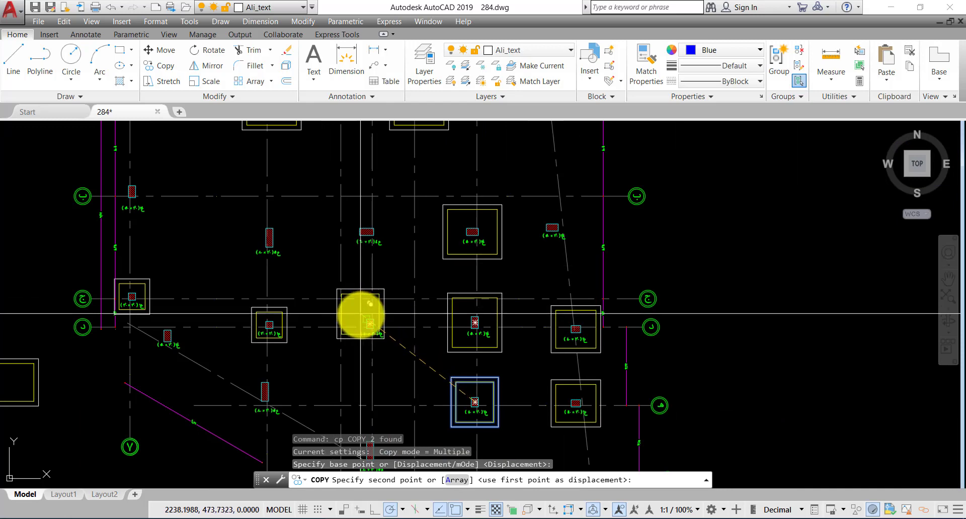
pyautogui.scroll(4, 384, 339)
pyautogui.click(383, 348)
pyautogui.scroll(-5, 384, 347)
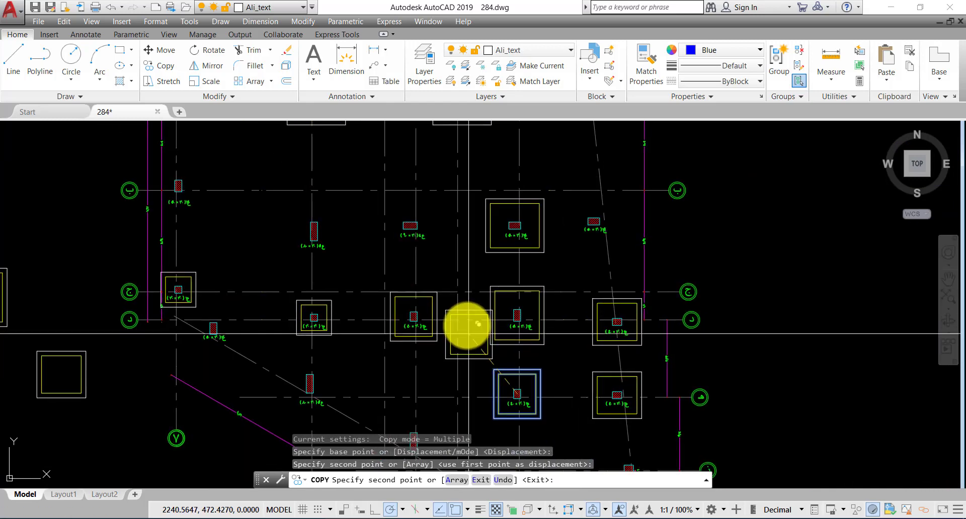
pyautogui.scroll(4, 412, 240)
pyautogui.scroll(-4, 528, 362)
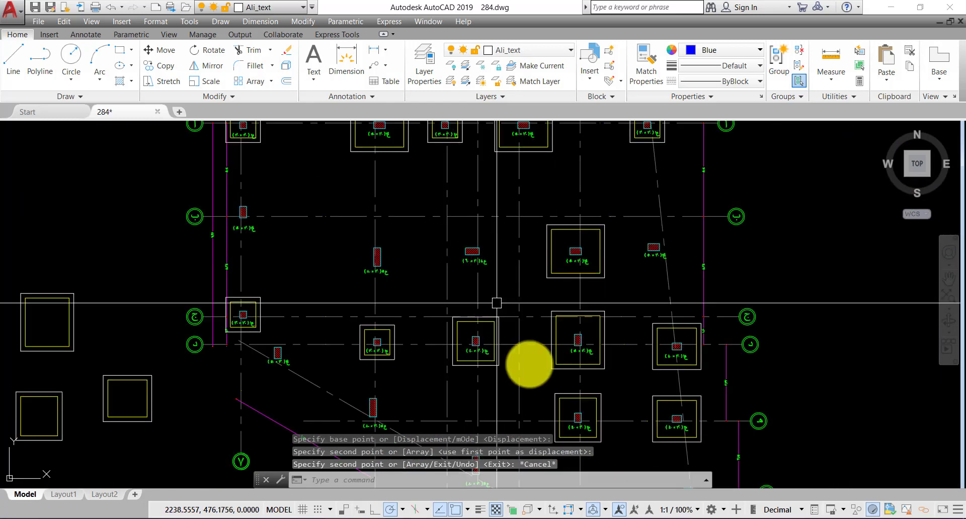
pyautogui.scroll(2, 575, 457)
pyautogui.press('Escape')
pyautogui.press('Escape')
# Look up Col12's working load in the Design Column workbook and enter 117 ton and column t 60 cm in the RC-Design-U-2007 footing sheet
pyautogui.click(561, 514)
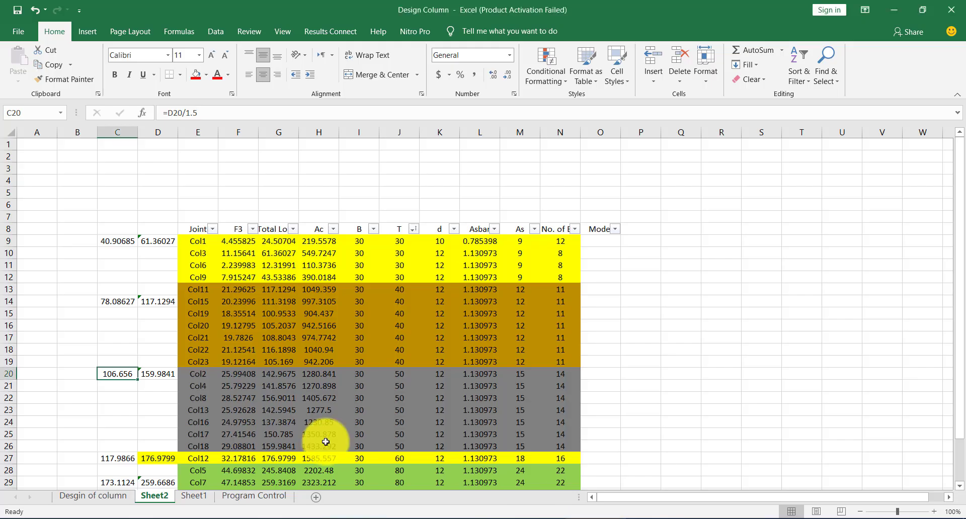
pyautogui.scroll(-2, 162, 384)
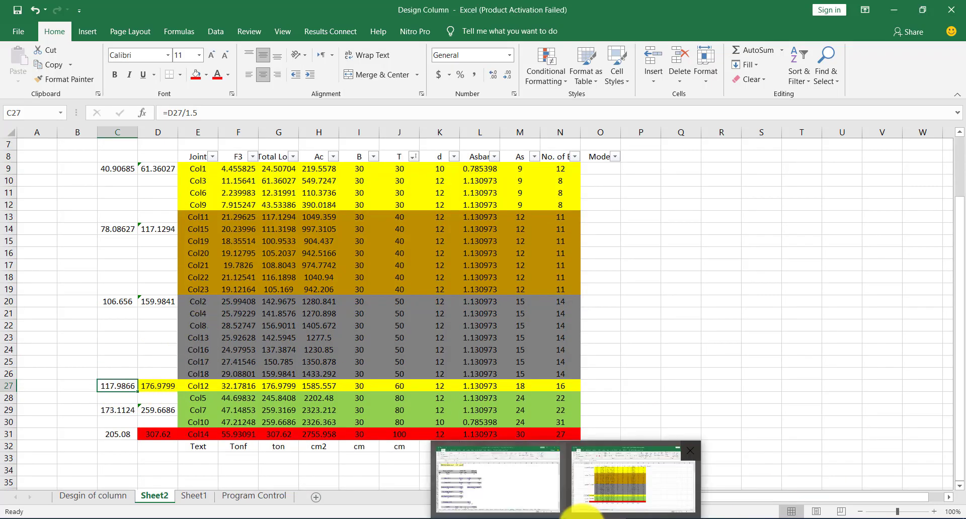
pyautogui.click(584, 513)
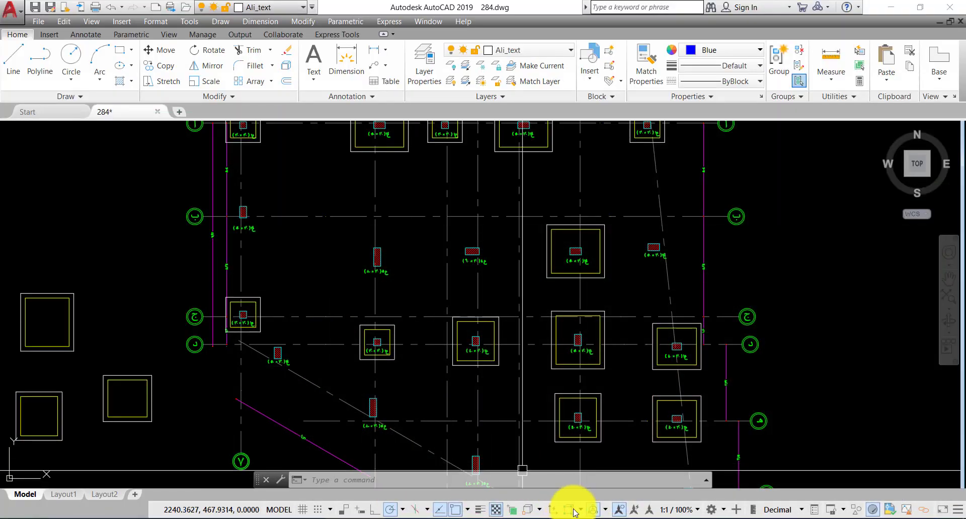
pyautogui.click(560, 518)
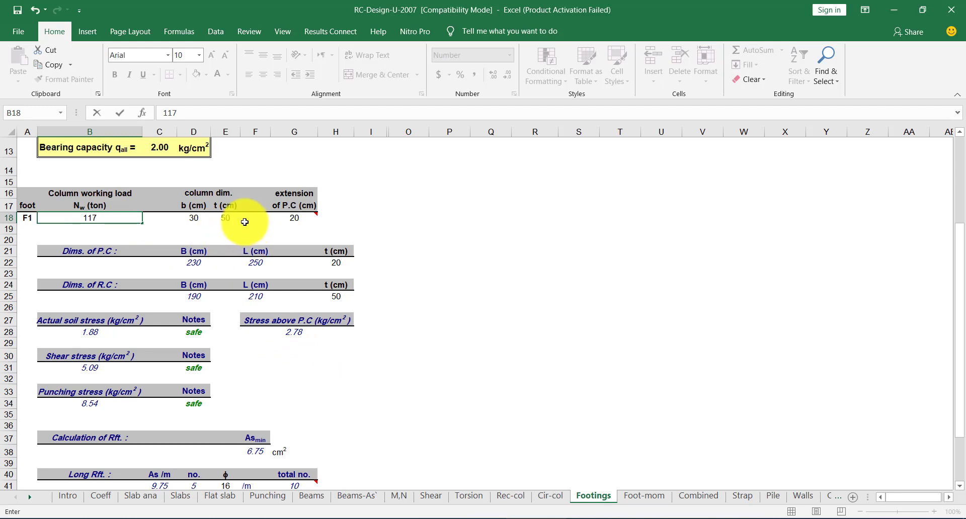
pyautogui.scroll(-1, 370, 245)
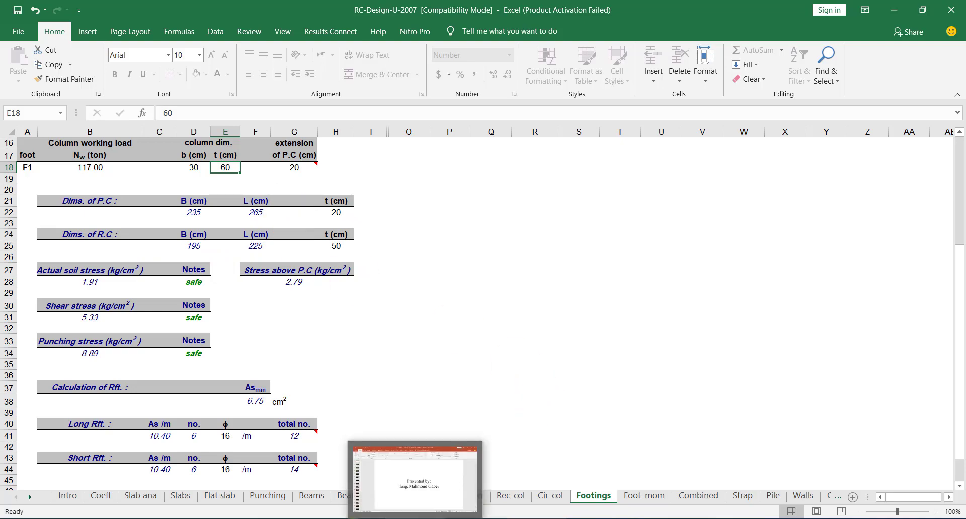
# Switch back to AutoCAD and draw a 2.35 by 2.55 rectangle in the empty area above the spare footings beside the plan
pyautogui.click(420, 476)
pyautogui.scroll(-5, 378, 377)
pyautogui.scroll(2, 347, 326)
pyautogui.press('Escape')
pyautogui.press('Escape')
pyautogui.press('Escape')
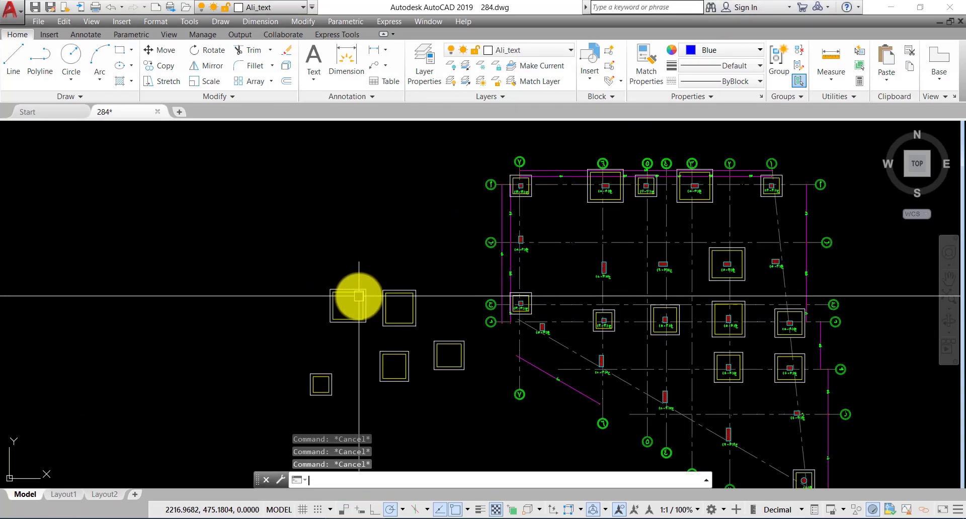
pyautogui.write('rec')
pyautogui.press('Return')
pyautogui.click(358, 258)
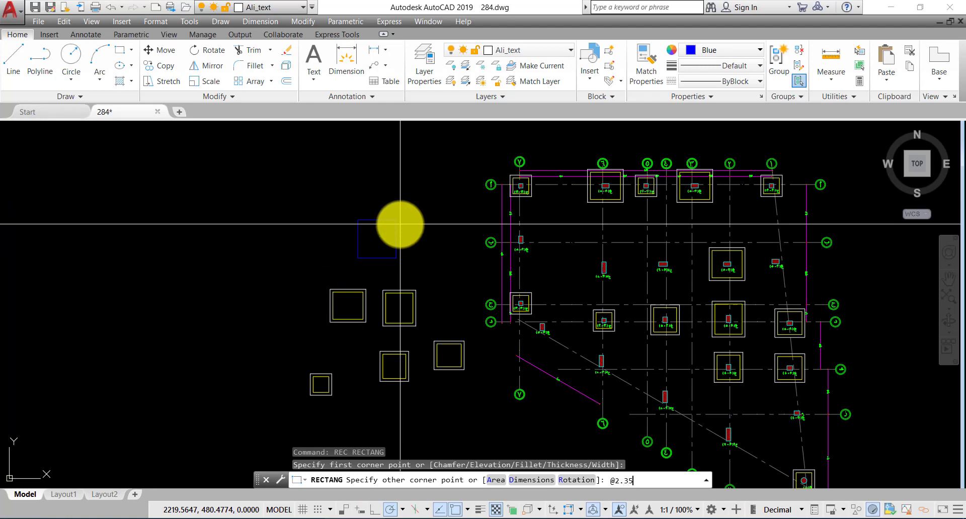
pyautogui.write('@2.35,2.55')
pyautogui.press('Return')
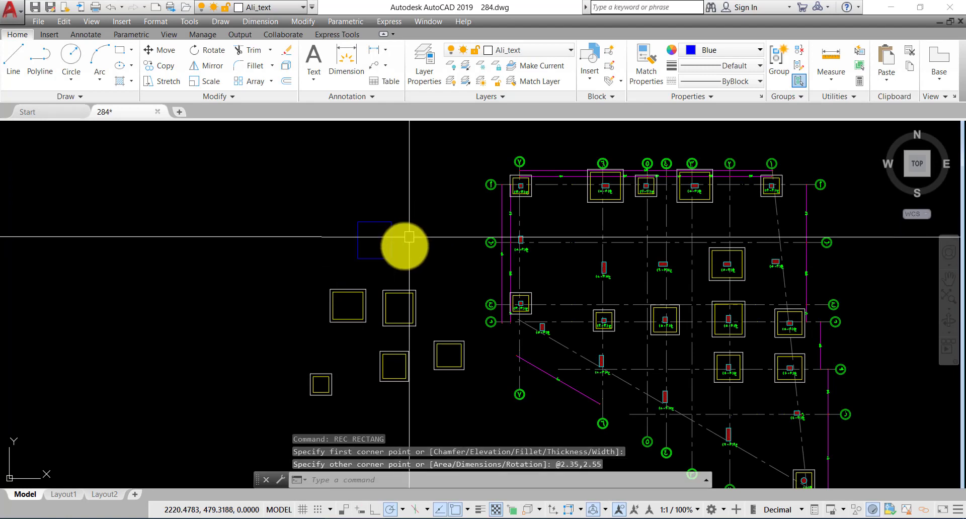
# Offset the 2.35 by 2.55 rectangle inward by 0.2 to form the reinforced concrete outline
pyautogui.scroll(3, 398, 241)
pyautogui.click(258, 258)
pyautogui.write('o')
pyautogui.press('Return')
pyautogui.click(403, 254)
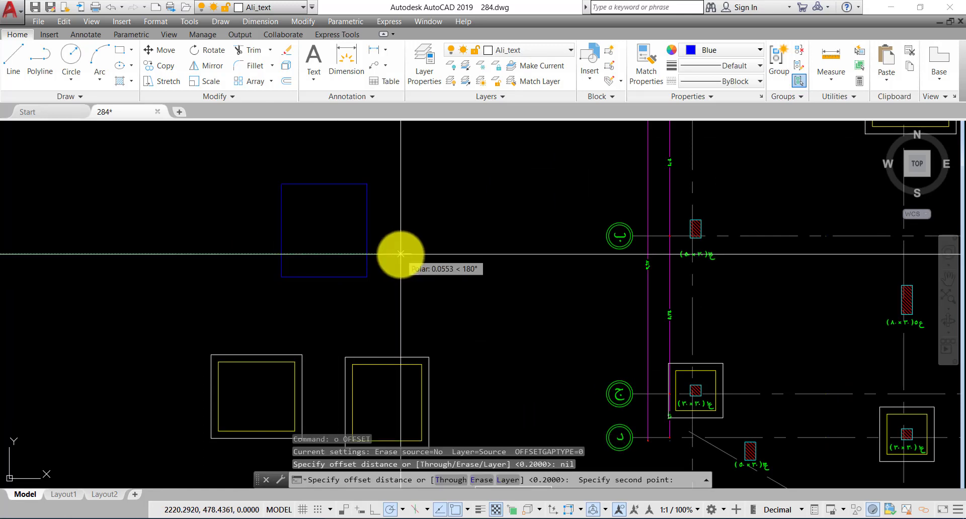
pyautogui.write('.2')
pyautogui.press('Return')
pyautogui.click(367, 250)
pyautogui.click(314, 249)
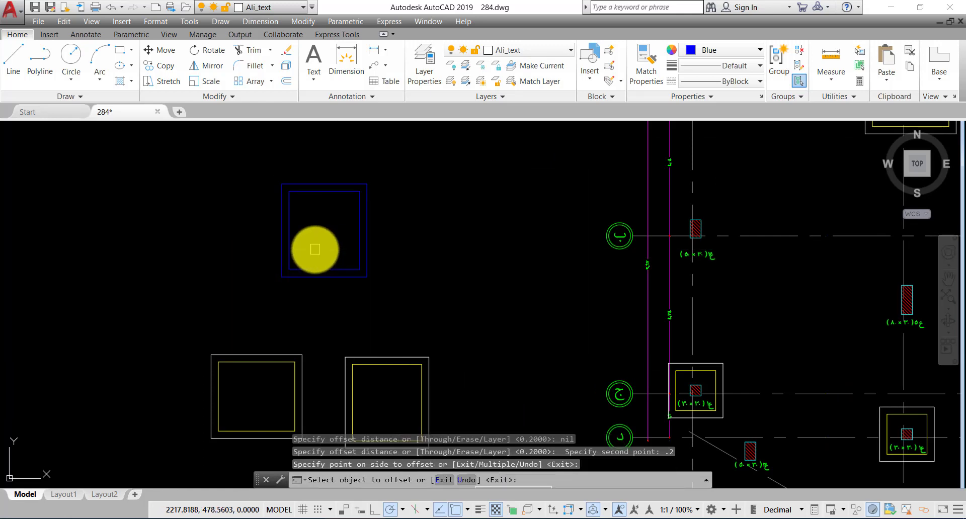
pyautogui.press('Escape')
# Match the new footing's outer rectangle to an existing white outline and its inner rectangle to an existing yellow one
pyautogui.write('ma')
pyautogui.press('Return')
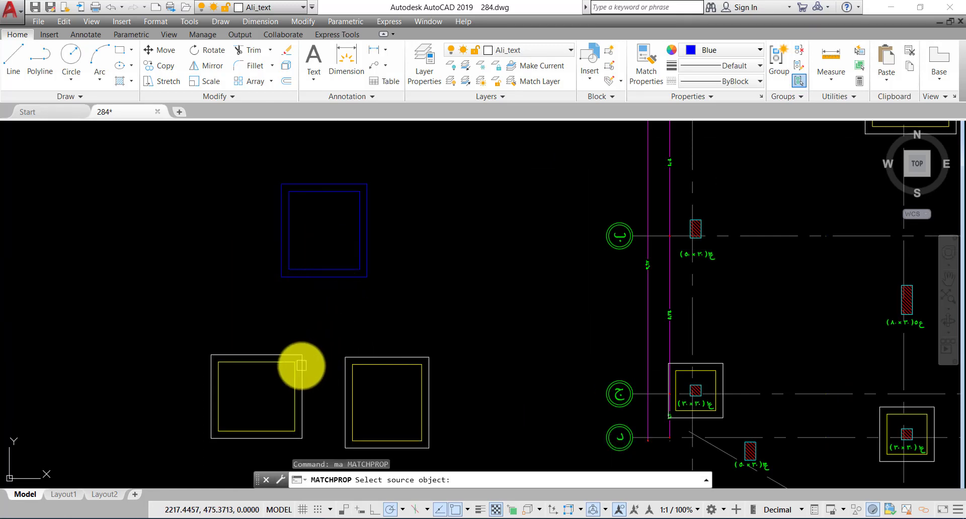
pyautogui.click(301, 366)
pyautogui.click(330, 284)
pyautogui.press('Return')
pyautogui.press('Return')
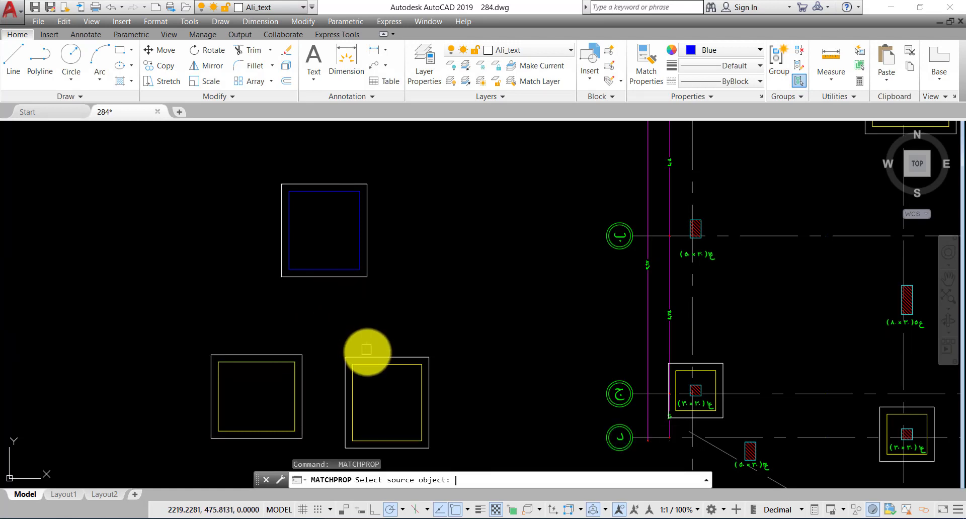
pyautogui.click(370, 367)
pyautogui.click(335, 269)
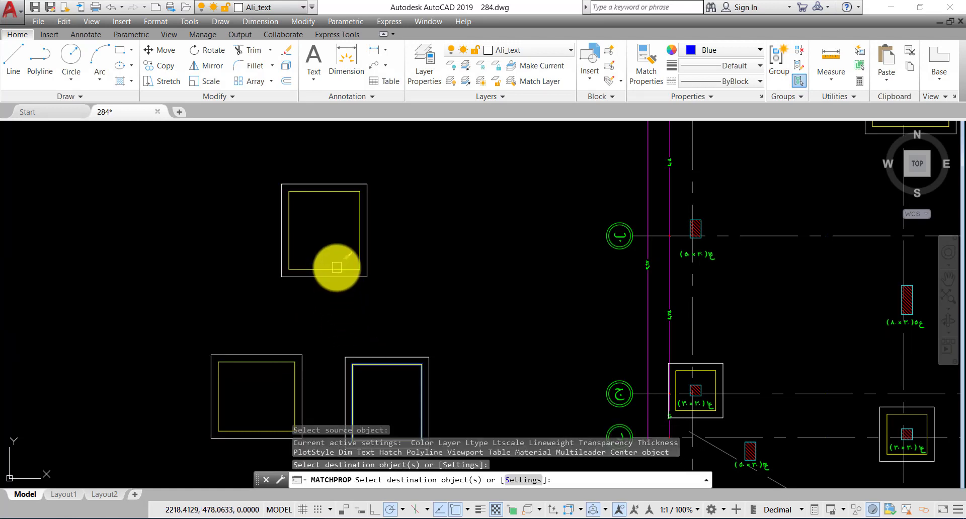
pyautogui.press('Escape')
pyautogui.press('Escape')
# Copy both rectangles of the 2.35 by 2.55 footing by their center onto the 60×30 column on axis 4 below axis ب
pyautogui.click(403, 145)
pyautogui.click(314, 239)
pyautogui.write('cp')
pyautogui.press('Return')
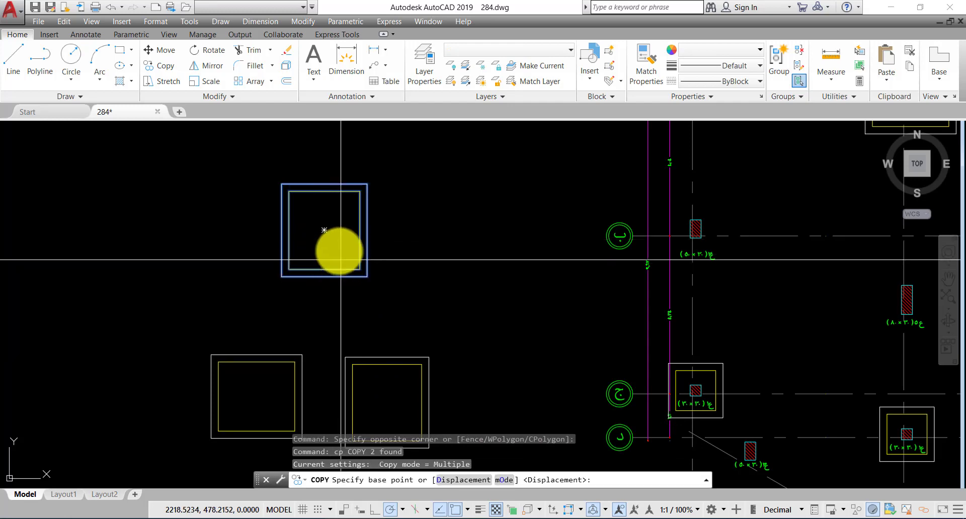
pyautogui.click(317, 240)
pyautogui.scroll(-3, 318, 241)
pyautogui.scroll(4, 562, 291)
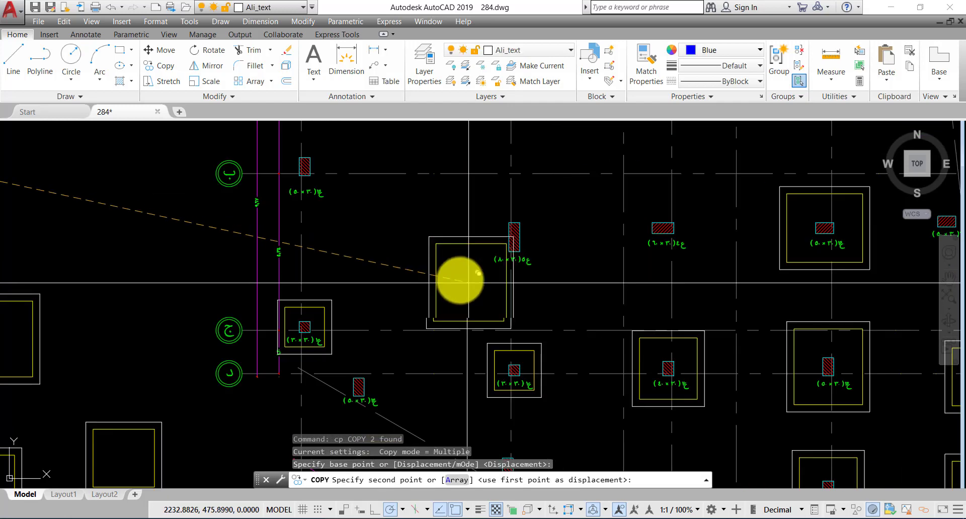
pyautogui.moveTo(658, 302); pyautogui.dragTo(633, 230, button='middle')
pyautogui.scroll(5, 535, 320)
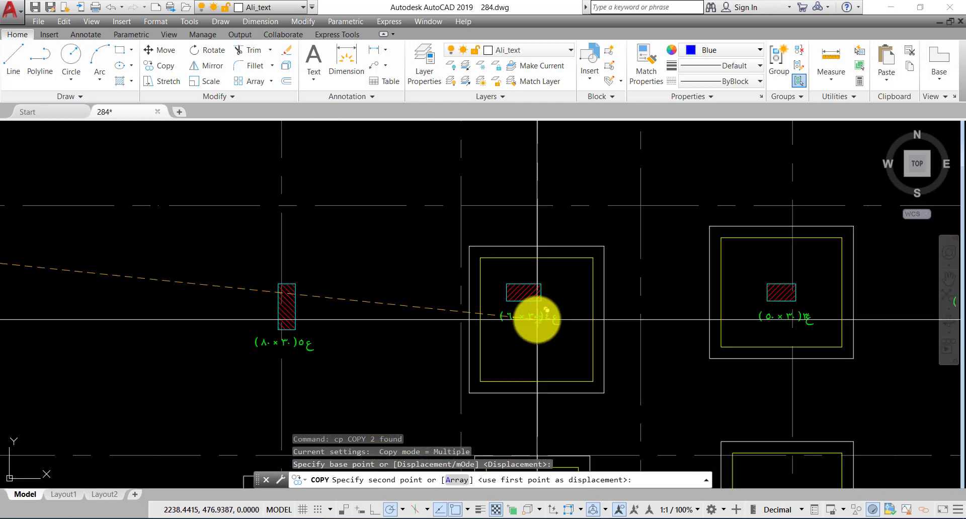
pyautogui.click(518, 281)
pyautogui.press('Escape')
# Rotate the footing on the 60×30 column by 270 degrees about its center so its longer side is horizontal
pyautogui.click(501, 178)
pyautogui.moveTo(500, 147); pyautogui.dragTo(470, 201)
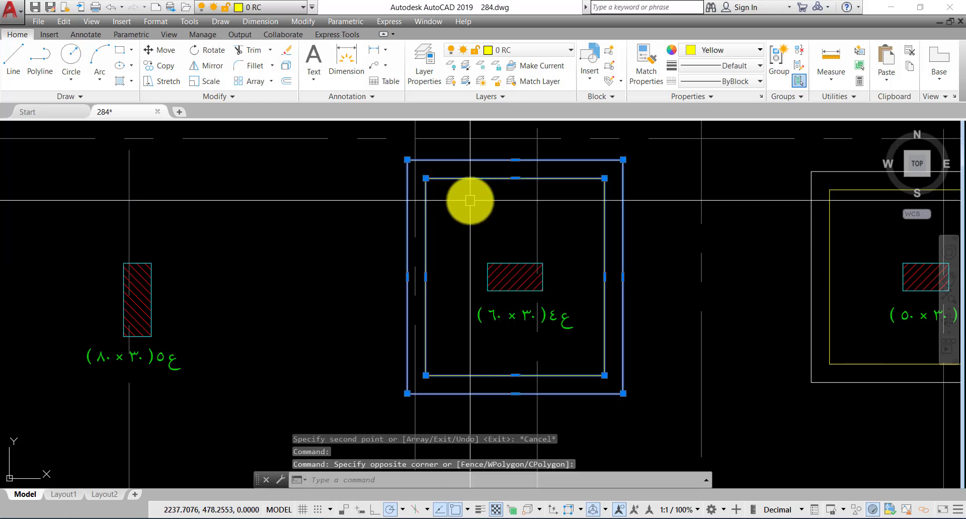
pyautogui.write('ro')
pyautogui.press('Return')
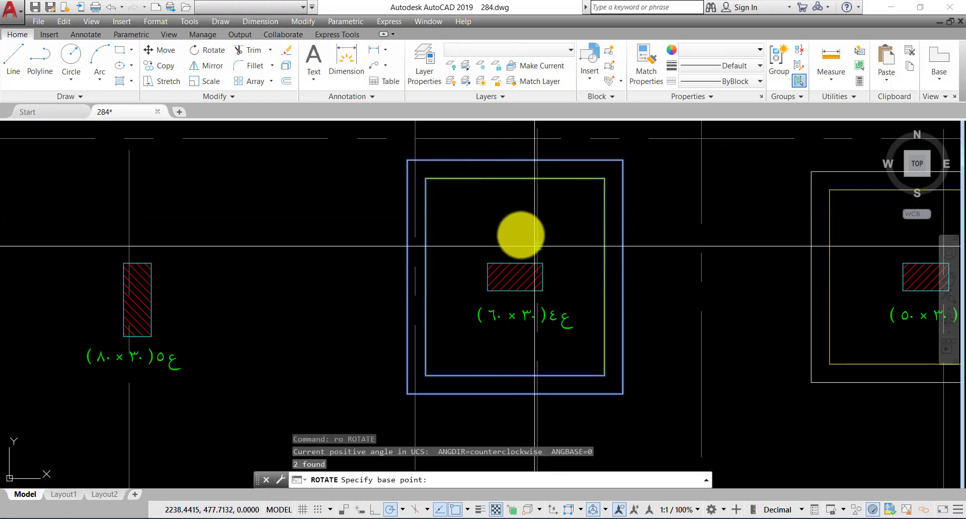
pyautogui.click(514, 277)
pyautogui.press('Return')
pyautogui.scroll(-4, 597, 322)
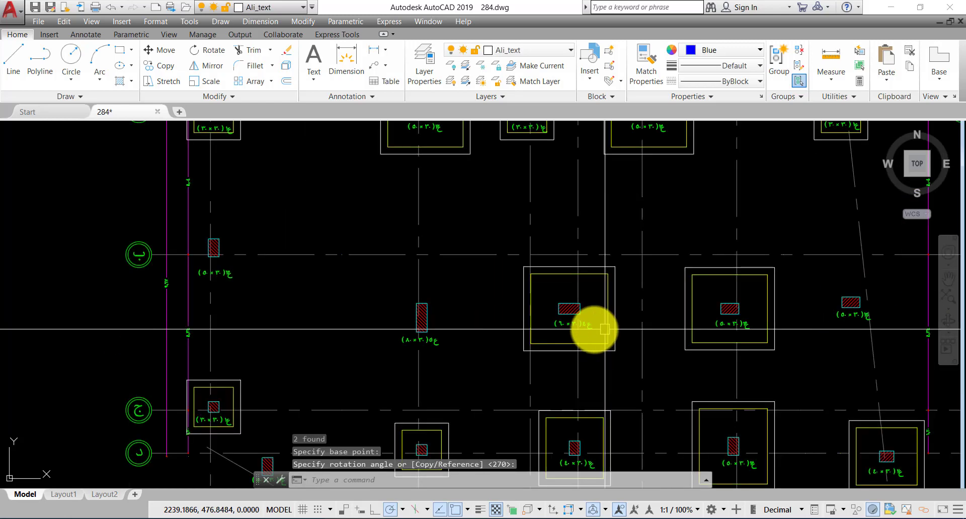
# Copy the vertical footing of the 50×30 column at axes 2/د by its center onto the 50×30 column at axes 7/ب
pyautogui.moveTo(215, 350); pyautogui.dragTo(282, 356, button='middle')
pyautogui.scroll(-2, 391, 291)
pyautogui.scroll(4, 554, 355)
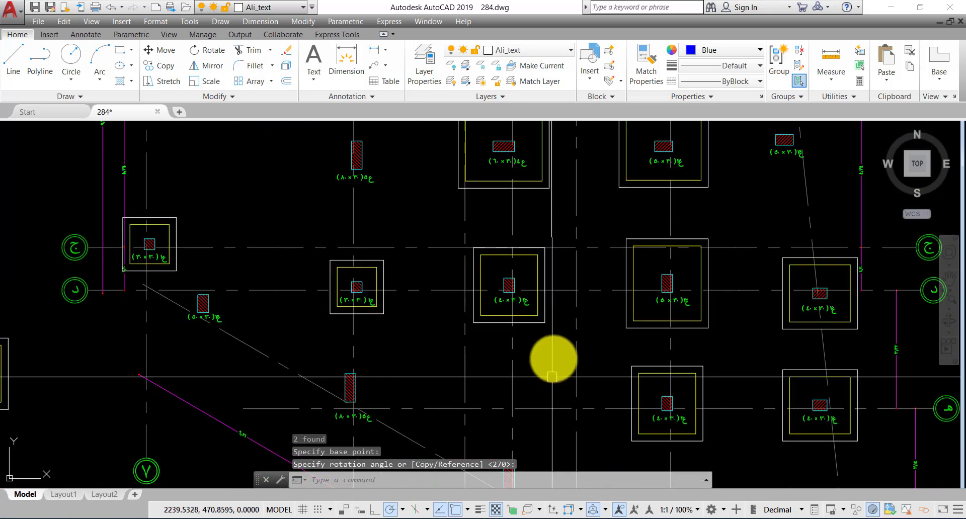
pyautogui.moveTo(552, 339); pyautogui.dragTo(349, 342, button='middle')
pyautogui.click(438, 324)
pyautogui.click(374, 345)
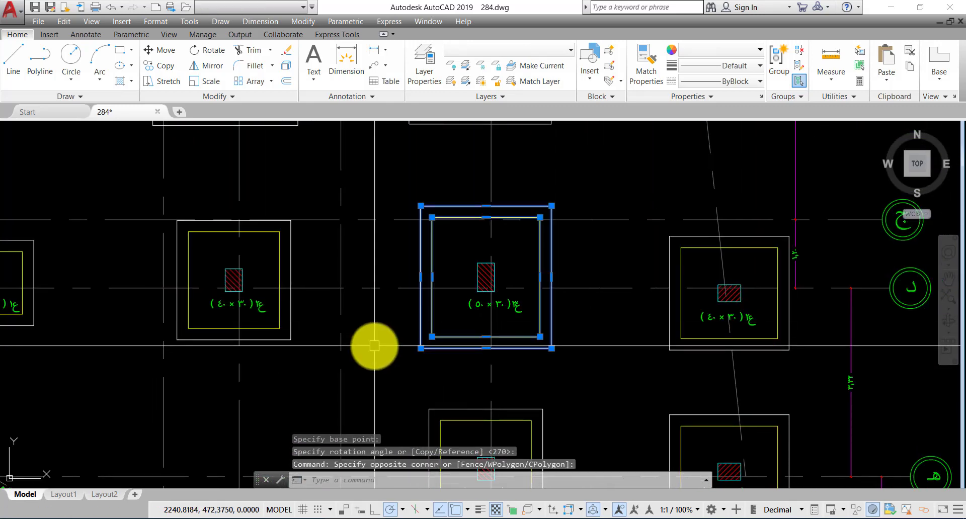
pyautogui.write('cp')
pyautogui.press('Return')
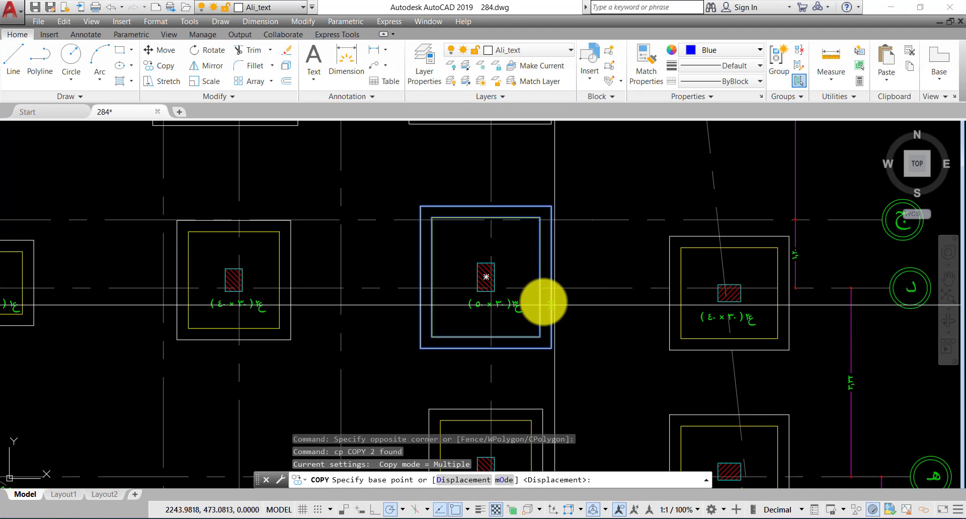
pyautogui.click(485, 277)
pyautogui.scroll(-4, 535, 362)
pyautogui.scroll(5, 372, 292)
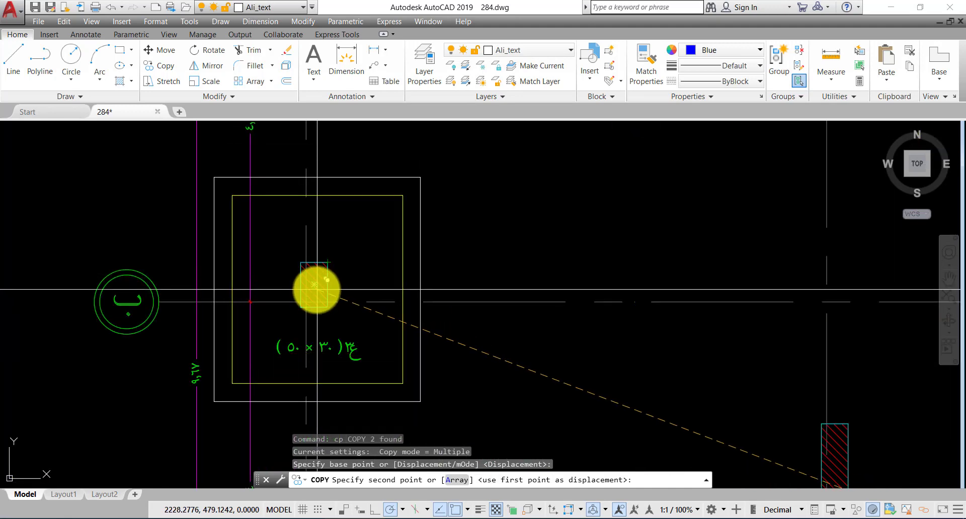
pyautogui.click(296, 286)
pyautogui.scroll(-4, 323, 284)
pyautogui.press('Escape')
pyautogui.press('Escape')
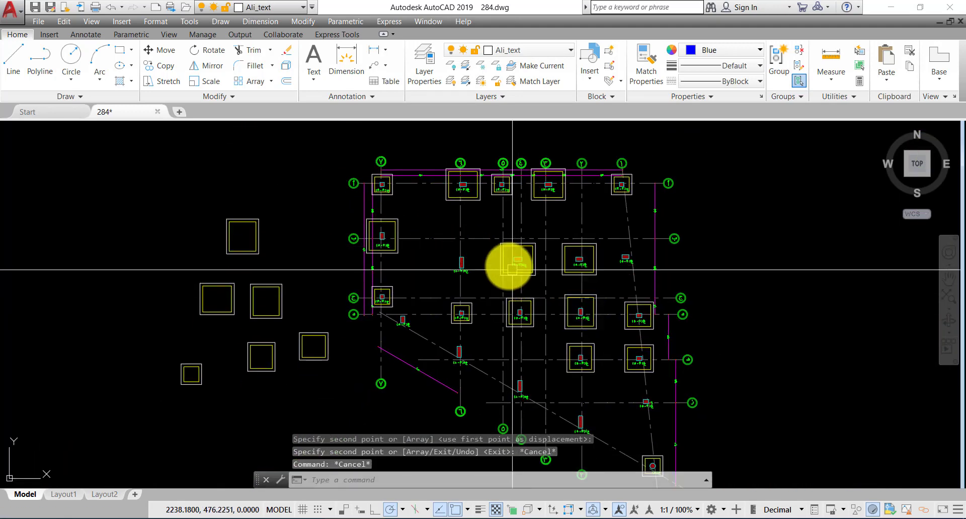
# Look up the working load of the 80 cm column group in the Design Column workbook's Sheet2
pyautogui.scroll(3, 559, 443)
pyautogui.hotkey('alt', 'Tab')
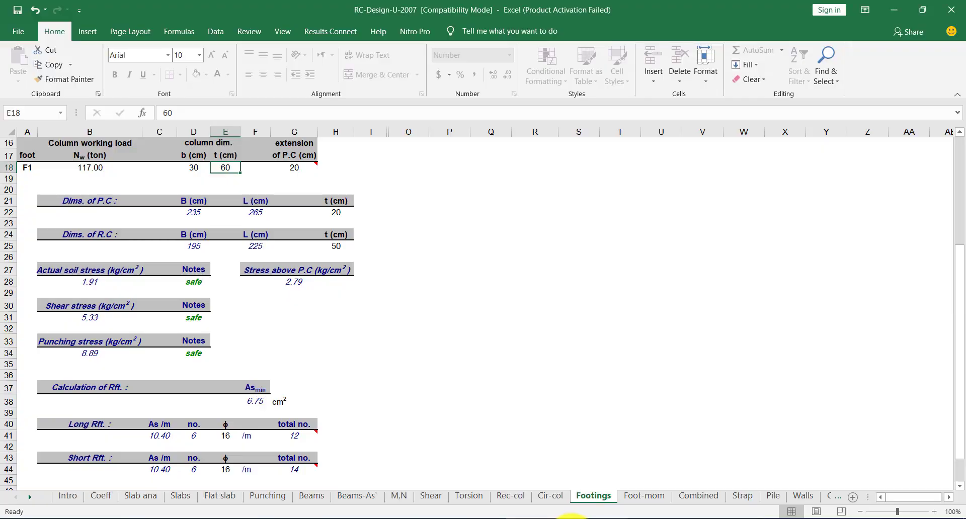
pyautogui.hotkey('alt', 'Tab')
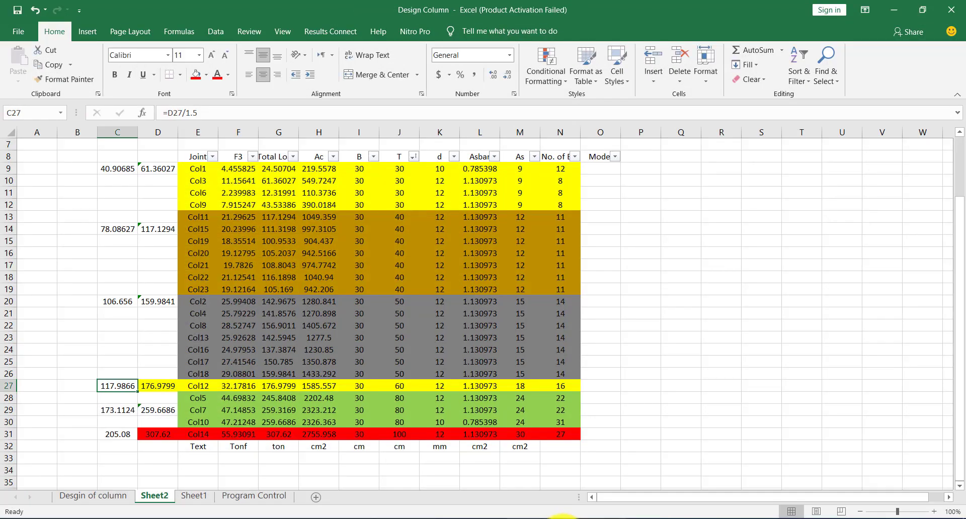
pyautogui.click(561, 517)
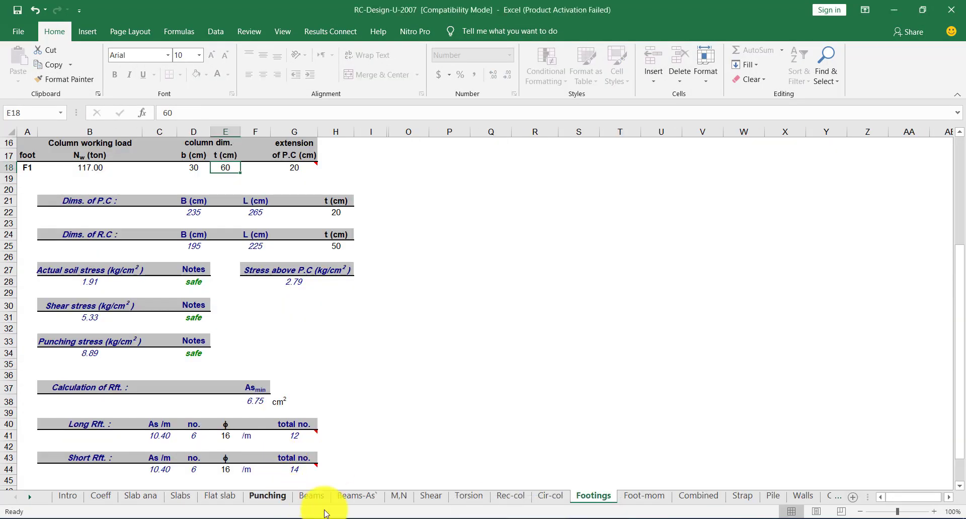
pyautogui.hotkey('alt', 'Tab')
pyautogui.moveTo(269, 329); pyautogui.dragTo(419, 333, button='middle')
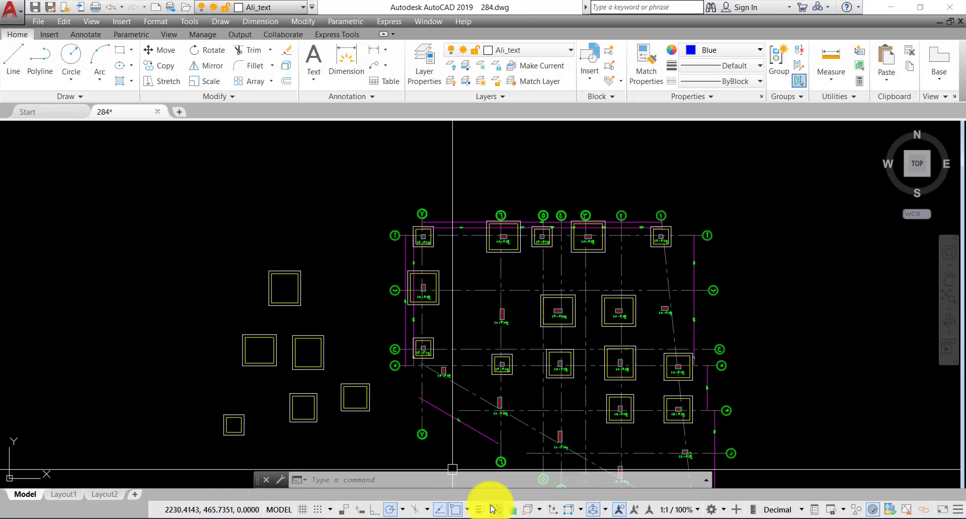
# In the RC-Design-U-2007 Footings sheet, set the column working load to 173 ton, column t to 80 cm and R.C thickness to 60 cm
pyautogui.hotkey('alt', 'Tab')
pyautogui.scroll(3, 134, 190)
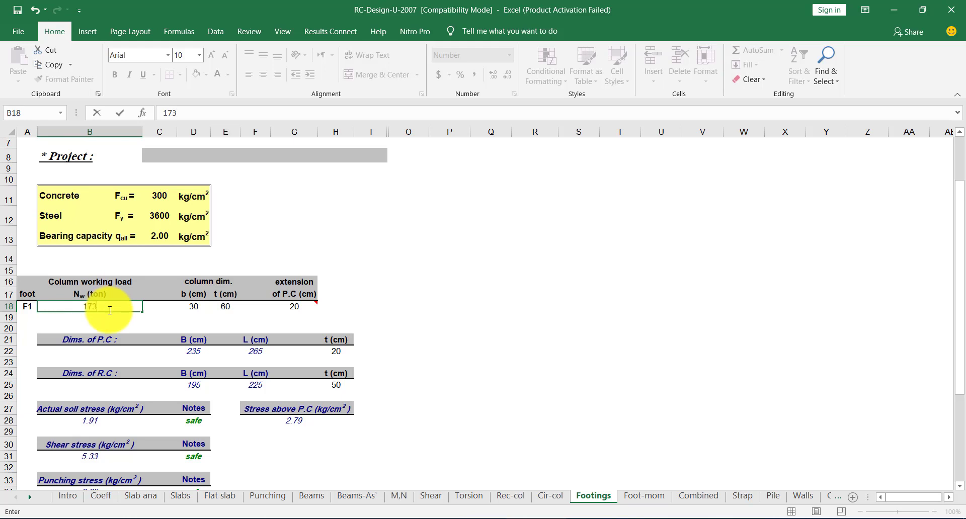
pyautogui.write('173')
pyautogui.click(228, 306)
pyautogui.write('80')
pyautogui.press('Return')
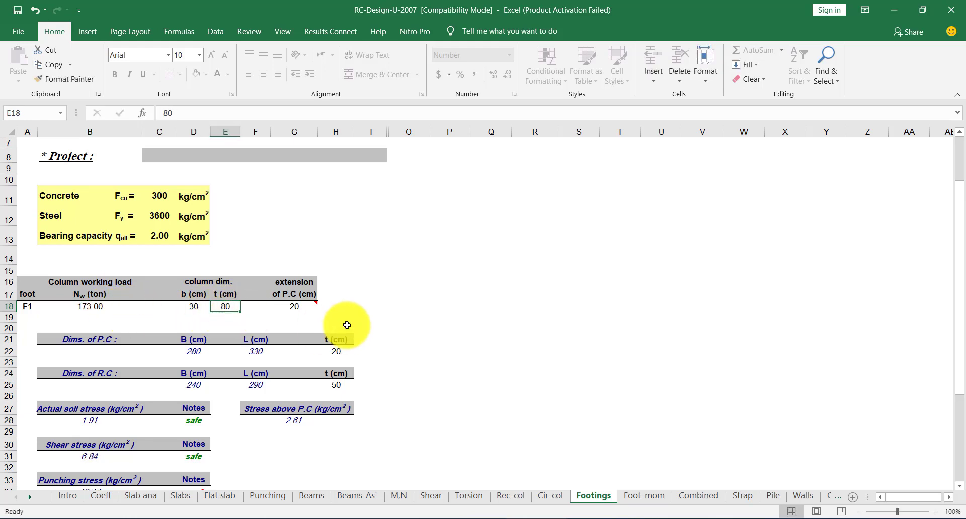
pyautogui.scroll(-2, 328, 308)
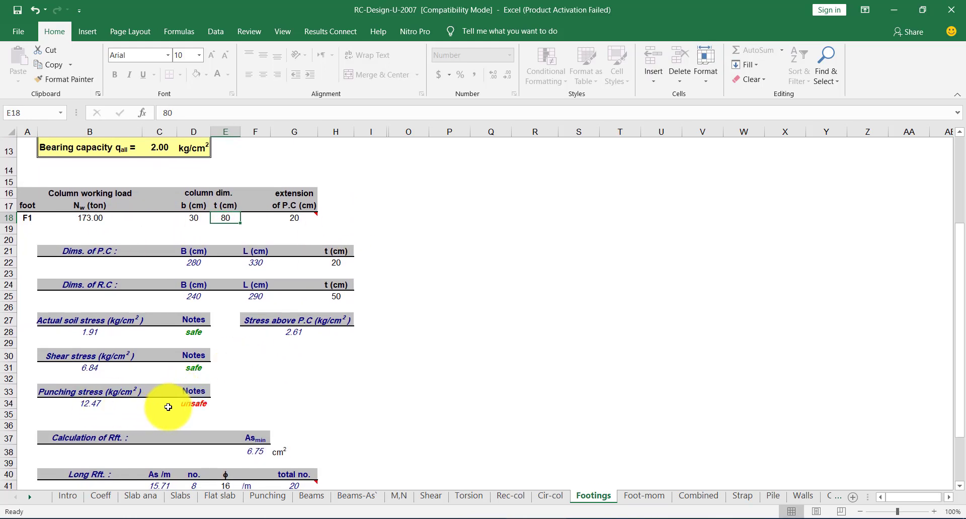
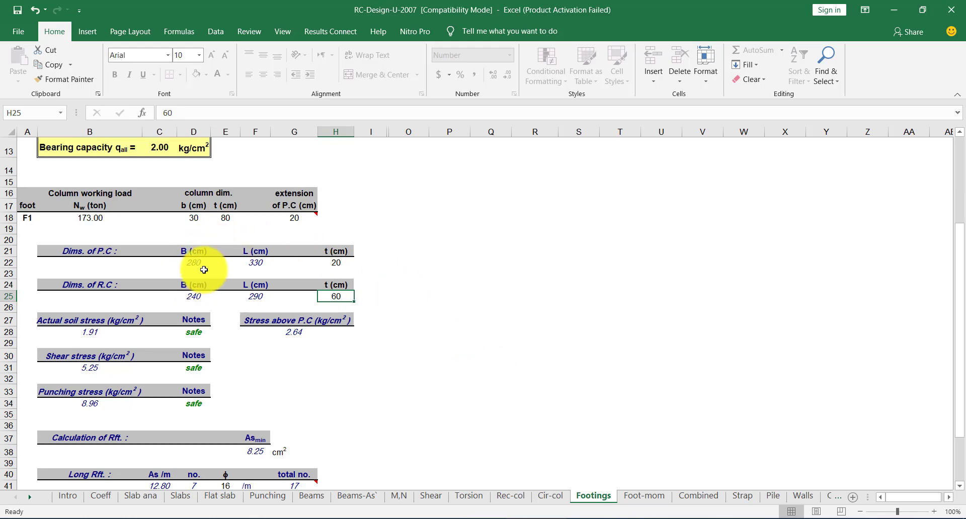
# Switch to the AutoCAD plan and draw a 2.8 by 3.3 rectangle in the empty area between the loose footings and axis 7
pyautogui.click(367, 517)
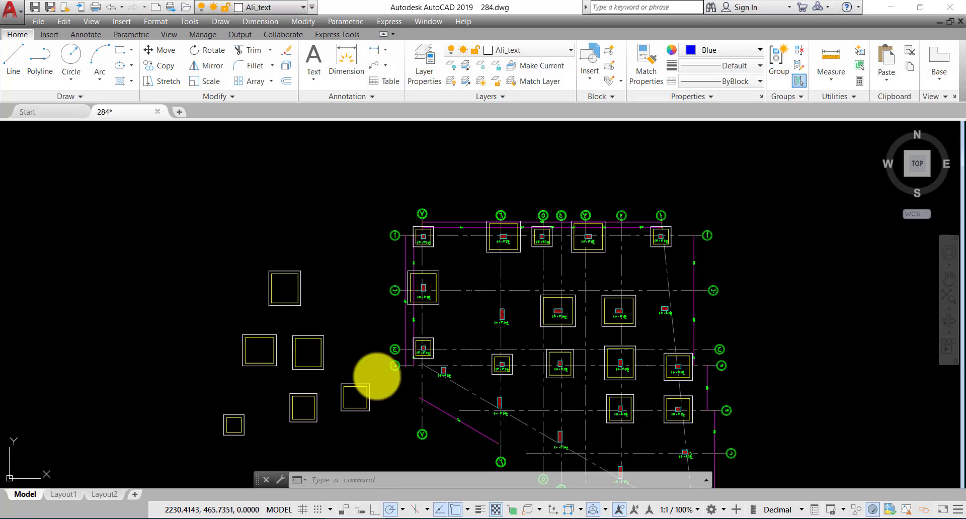
pyautogui.scroll(-2, 345, 291)
pyautogui.scroll(3, 345, 287)
pyautogui.press('Escape')
pyautogui.press('Escape')
pyautogui.press('Escape')
pyautogui.write('re')
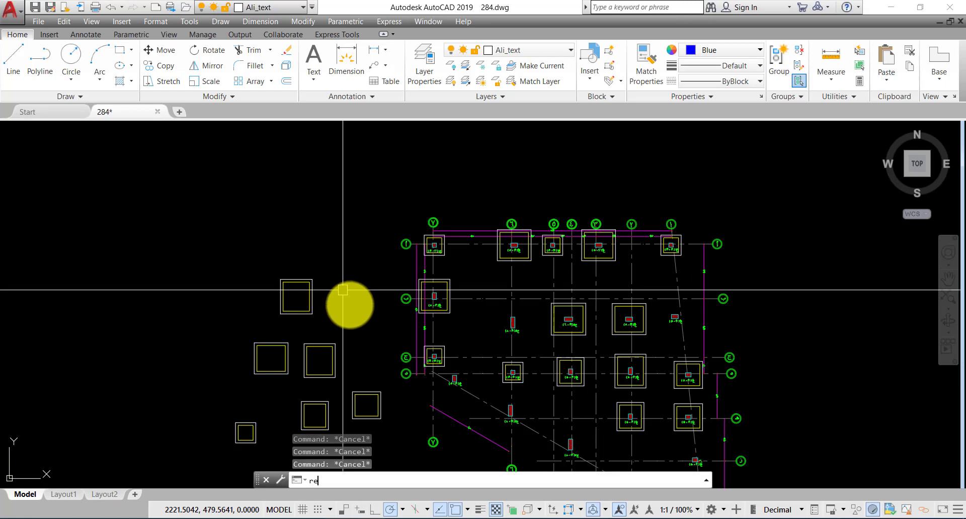
pyautogui.write('c')
pyautogui.press('Return')
pyautogui.click(343, 312)
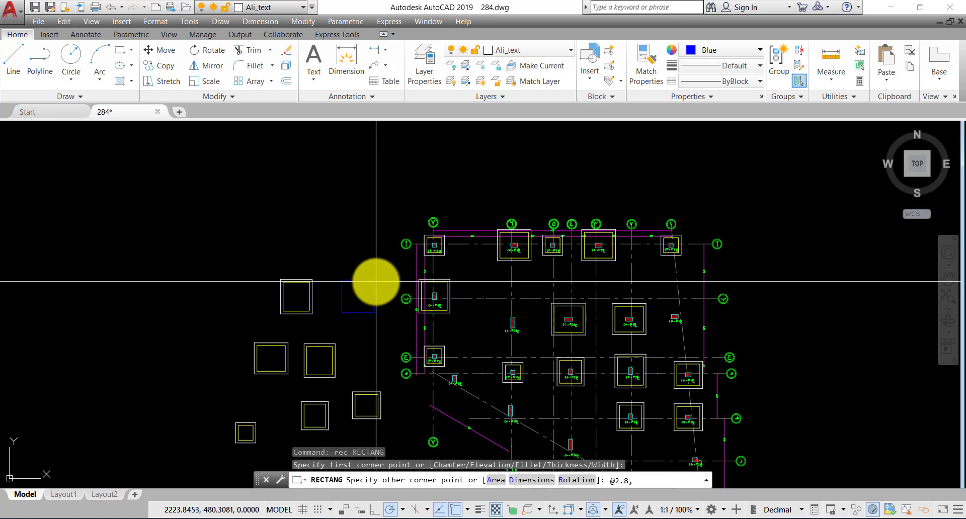
pyautogui.write('@2.8,3.3')
pyautogui.press('Return')
# Offset the new 2.8 by 3.3 rectangle inward by 0.2
pyautogui.scroll(4, 376, 294)
pyautogui.click(380, 307)
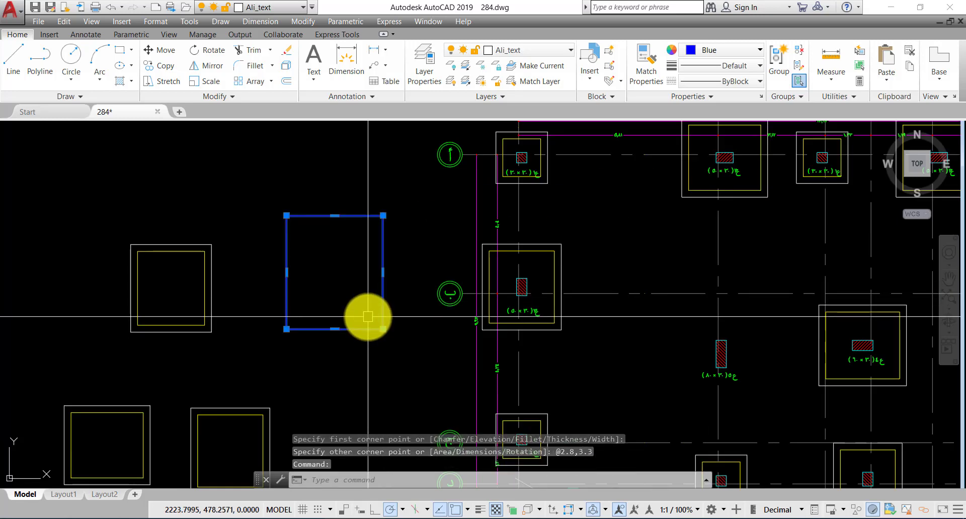
pyautogui.write('o')
pyautogui.press('Return')
pyautogui.click(356, 302)
pyautogui.write('.2')
pyautogui.press('Return')
pyautogui.click(347, 300)
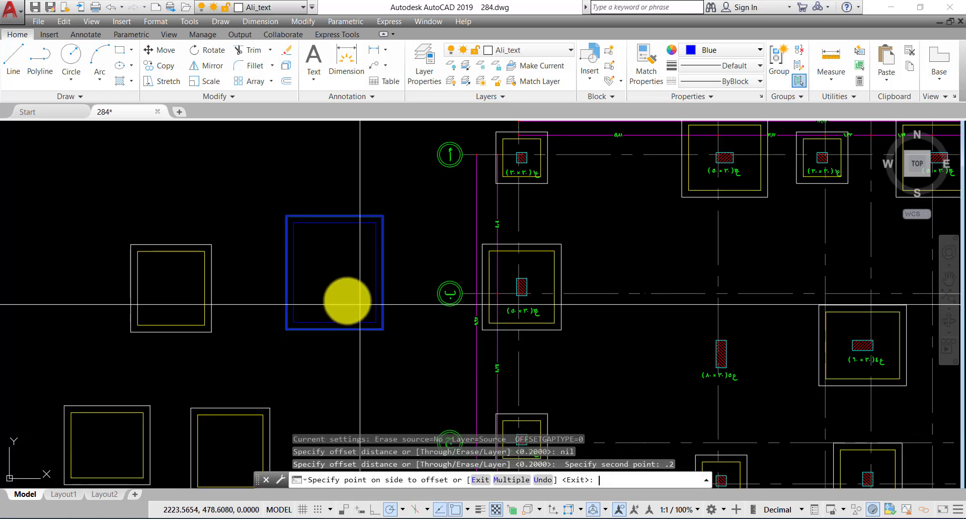
pyautogui.click(317, 316)
pyautogui.press('Escape')
# Match the new footing's inner rectangle to an existing yellow one and its outer rectangle to an existing white outline
pyautogui.write('ma')
pyautogui.press('Return')
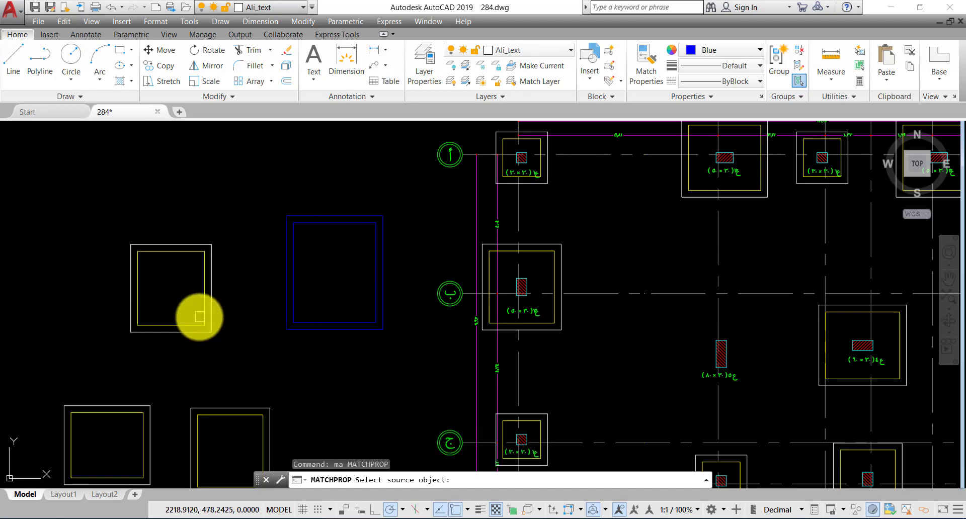
pyautogui.click(200, 316)
pyautogui.click(205, 313)
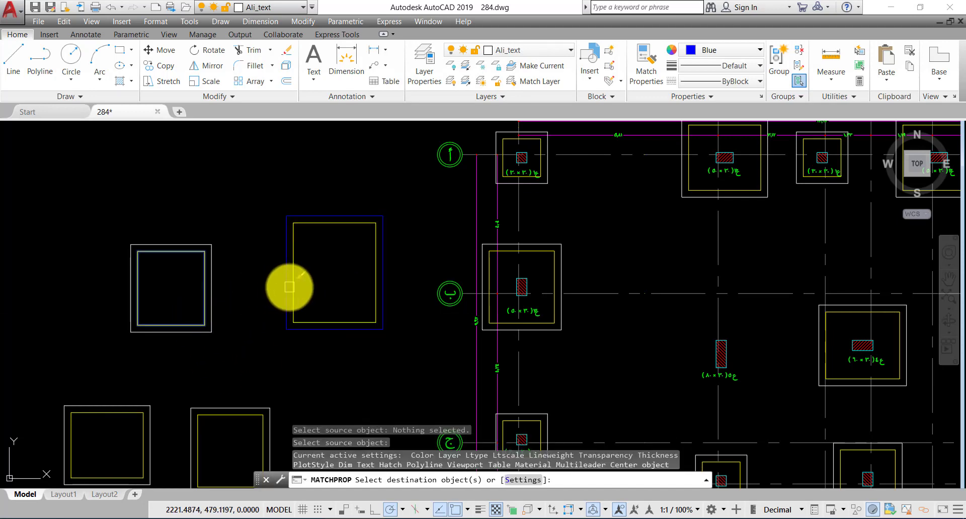
pyautogui.click(294, 288)
pyautogui.press('Return')
pyautogui.press('Return')
pyautogui.click(200, 336)
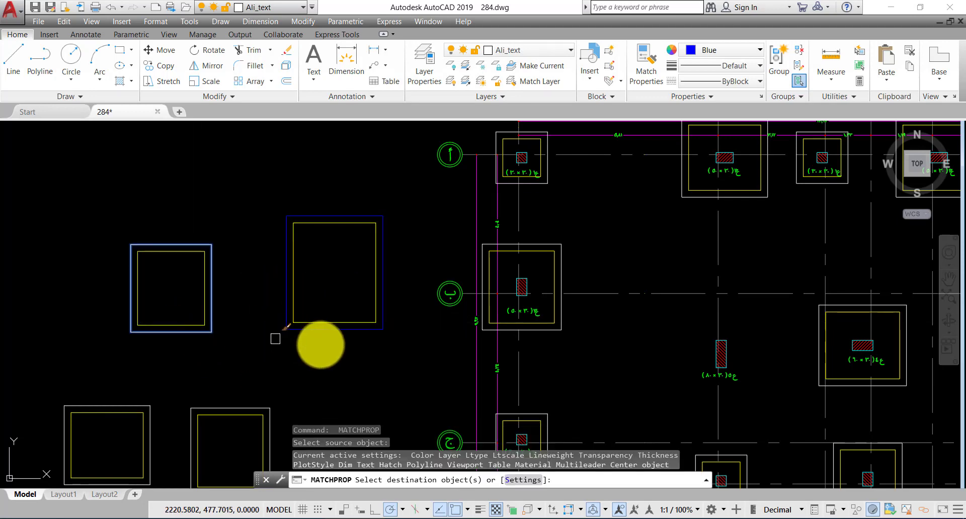
pyautogui.press('Return')
# Copy both rectangles of the 2.8 by 3.3 footing by their center onto the 80×30 column on axis 6 below axis ب
pyautogui.click(352, 336)
pyautogui.click(319, 297)
pyautogui.write('cp')
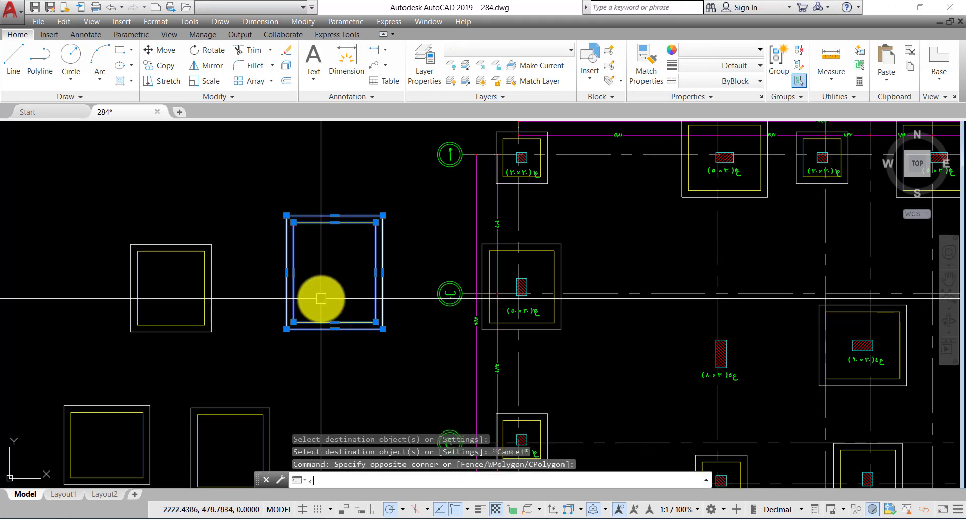
pyautogui.press('Return')
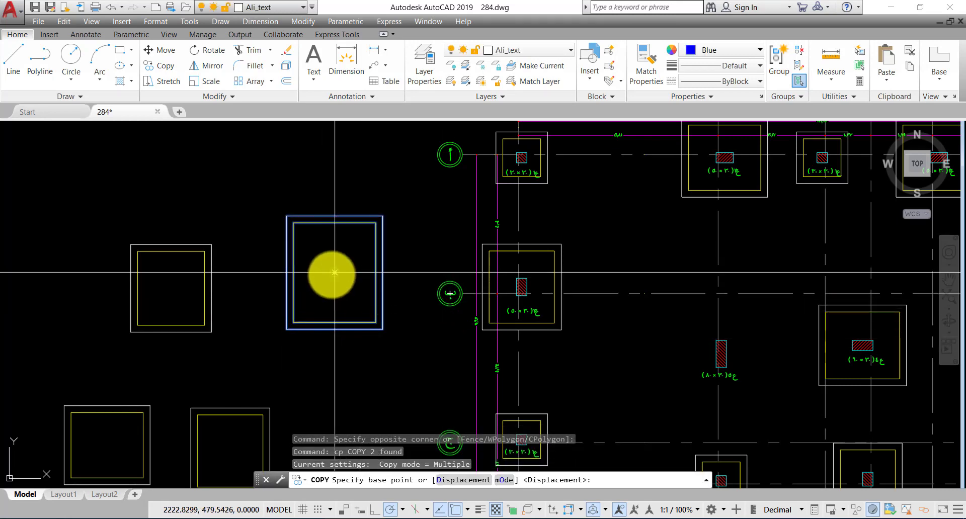
pyautogui.click(333, 274)
pyautogui.scroll(-2, 333, 274)
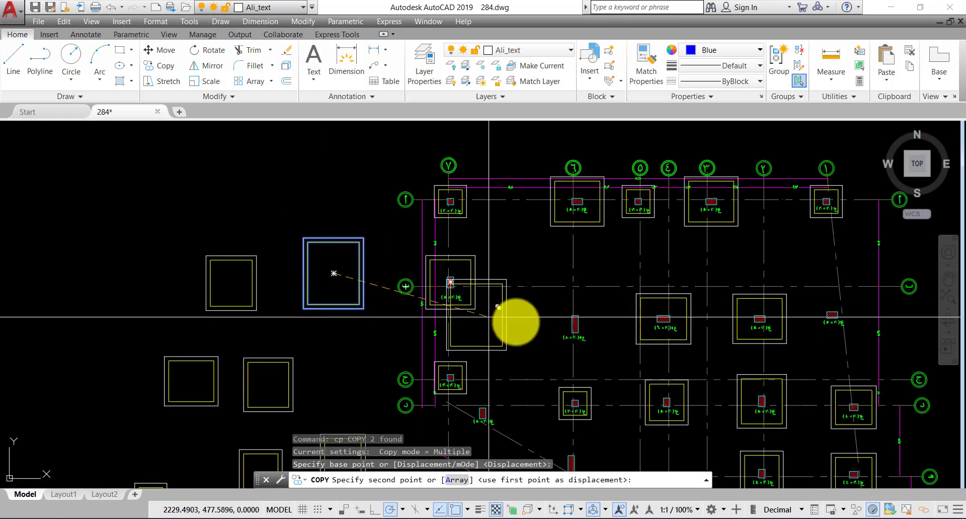
pyautogui.click(592, 517)
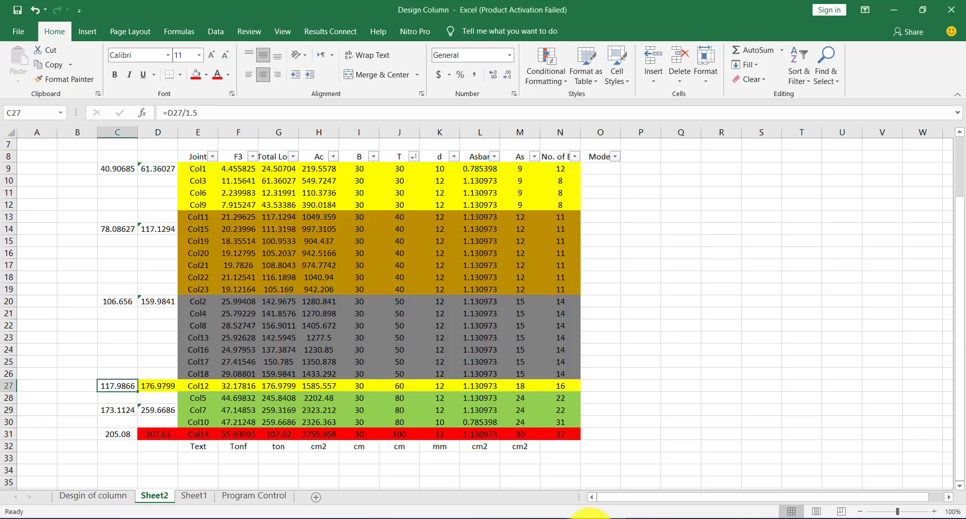
pyautogui.click(592, 517)
pyautogui.scroll(4, 623, 339)
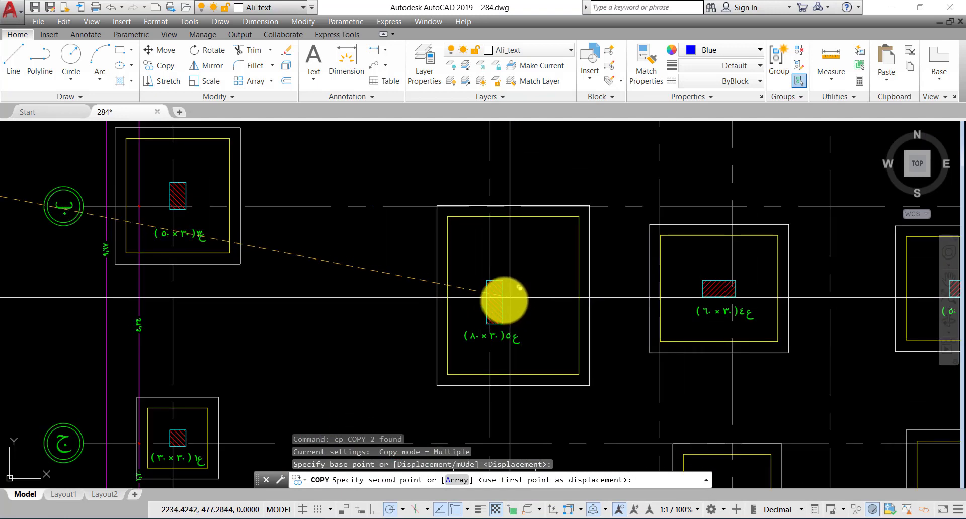
# Place two more copies of the footing centered on the 80×30 columns on axis 6 near axis هـ and on axis 4 above axis ز
pyautogui.scroll(-4, 503, 312)
pyautogui.scroll(4, 483, 282)
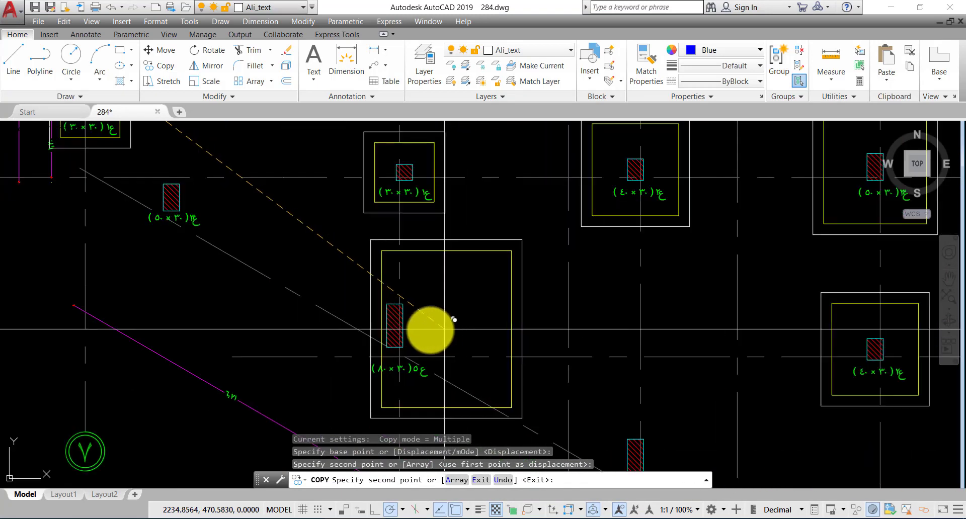
pyautogui.click(395, 326)
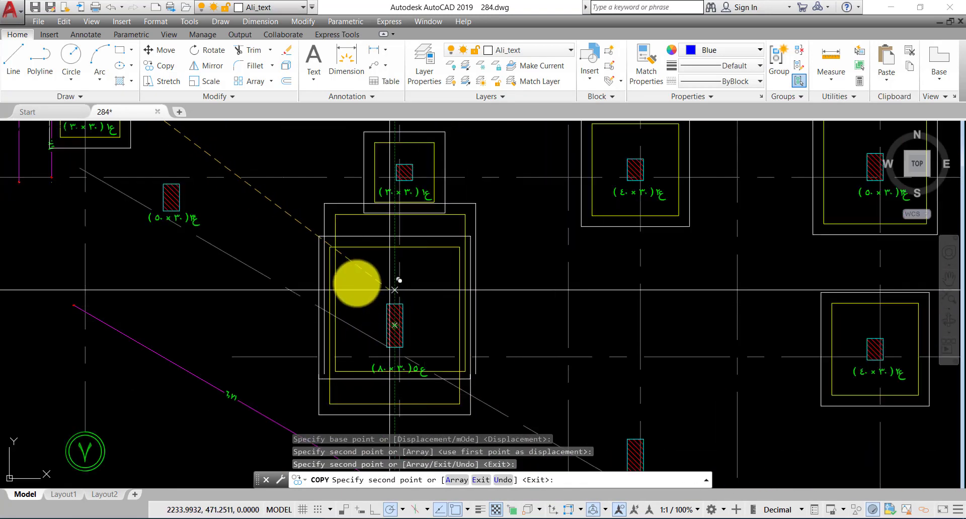
pyautogui.scroll(-4, 356, 280)
pyautogui.scroll(4, 569, 374)
pyautogui.scroll(2, 473, 304)
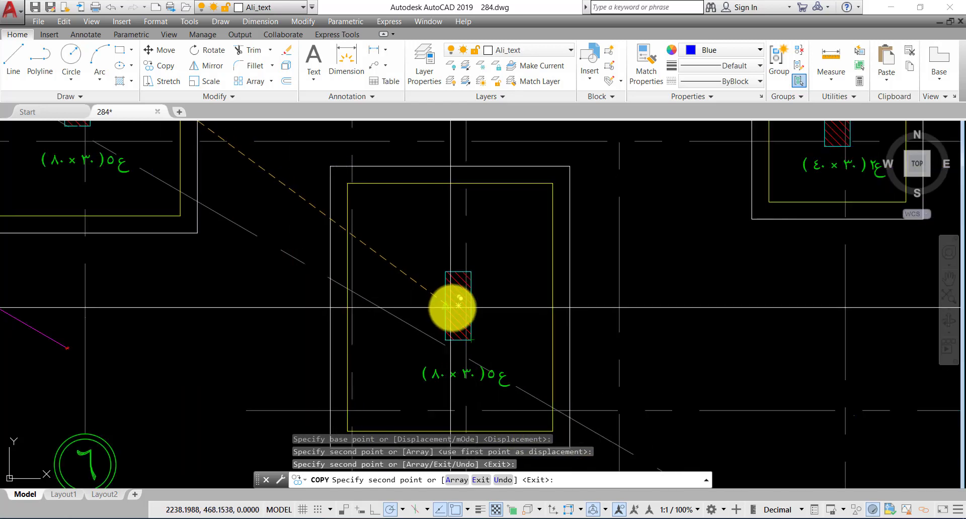
pyautogui.click(460, 305)
pyautogui.scroll(-4, 459, 305)
pyautogui.moveTo(688, 375)
pyautogui.mouseDown(button='middle')
pyautogui.moveTo(632, 361)
pyautogui.moveTo(646, 404)
pyautogui.mouseUp(button='middle')
pyautogui.scroll(-3, 688, 339)
pyautogui.scroll(-5, 535, 267)
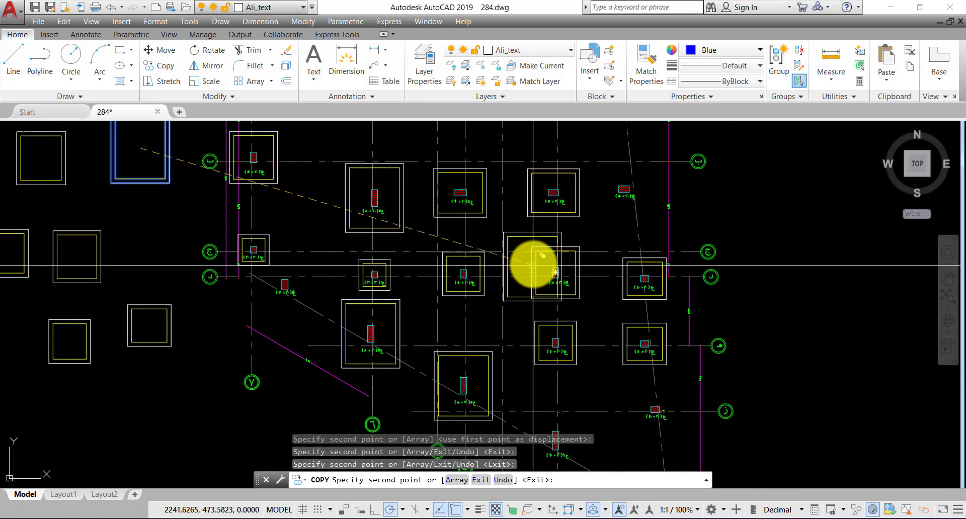
pyautogui.scroll(8, 606, 249)
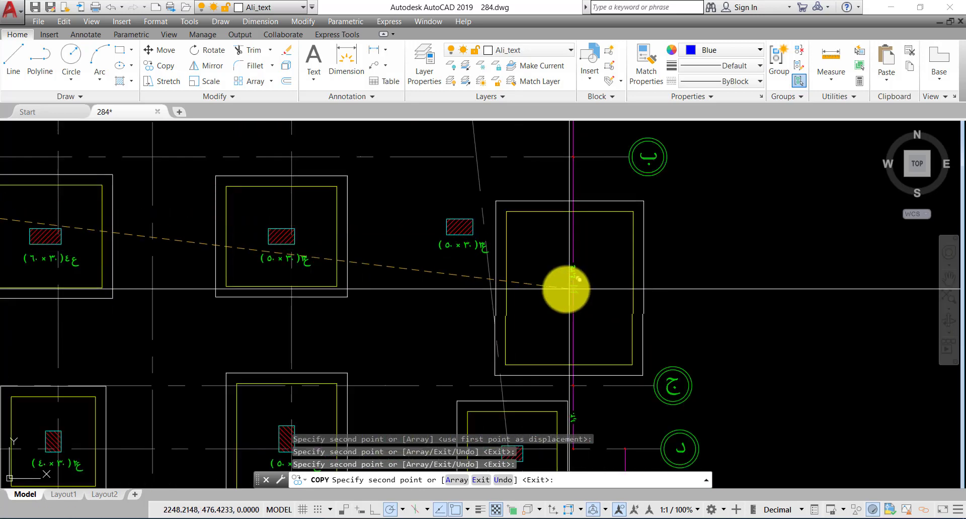
pyautogui.press('Escape')
pyautogui.press('Escape')
pyautogui.press('Escape')
pyautogui.scroll(5, 371, 244)
pyautogui.click(449, 267)
pyautogui.click(368, 298)
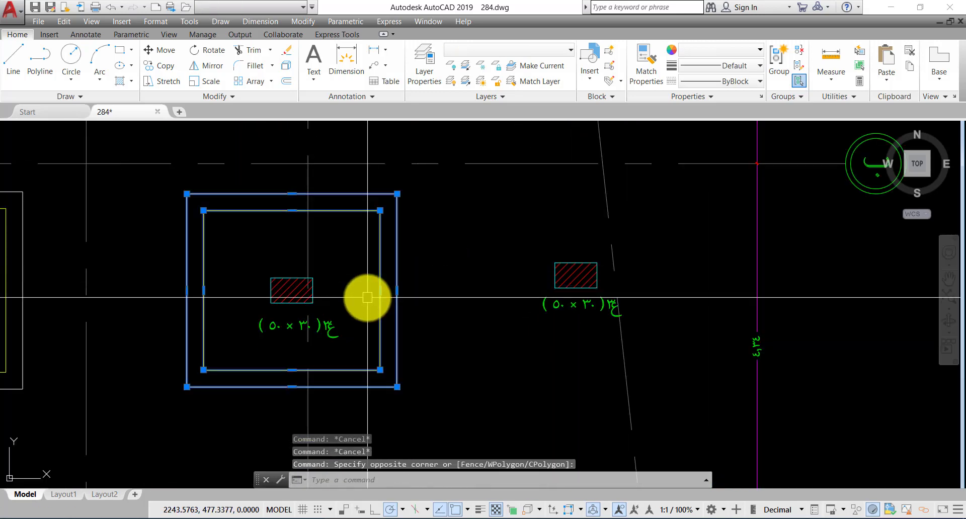
pyautogui.write('cp')
pyautogui.press('Return')
pyautogui.press('Escape')
# Copy the horizontal footing of the 50×30 column on axis 2 below axis ب by its center onto the 50×30 column beside axis 1
pyautogui.click(427, 265)
pyautogui.click(378, 297)
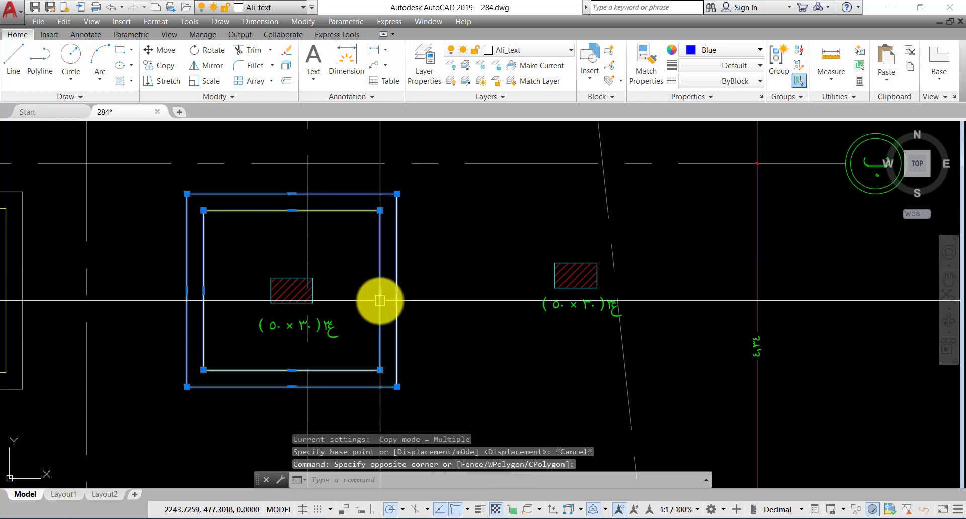
pyautogui.write('co')
pyautogui.press('Return')
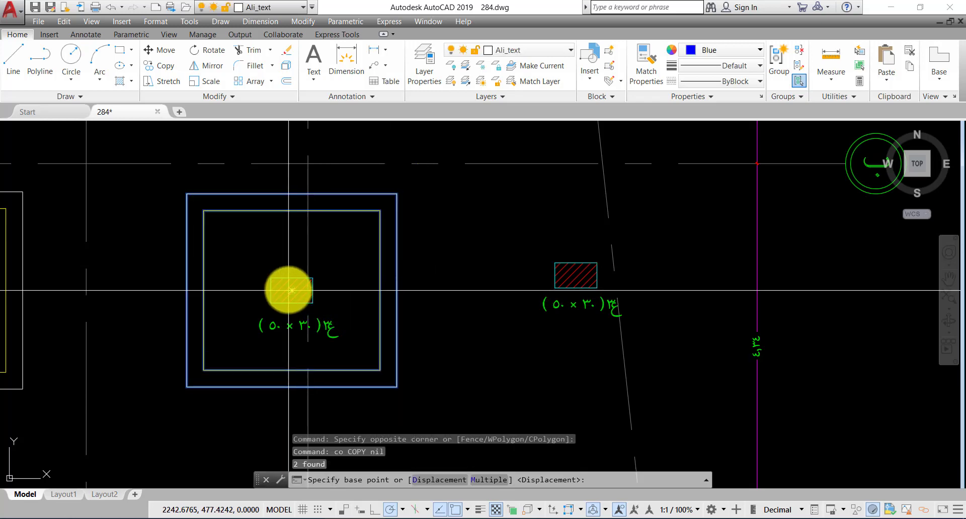
pyautogui.click(291, 291)
pyautogui.click(576, 281)
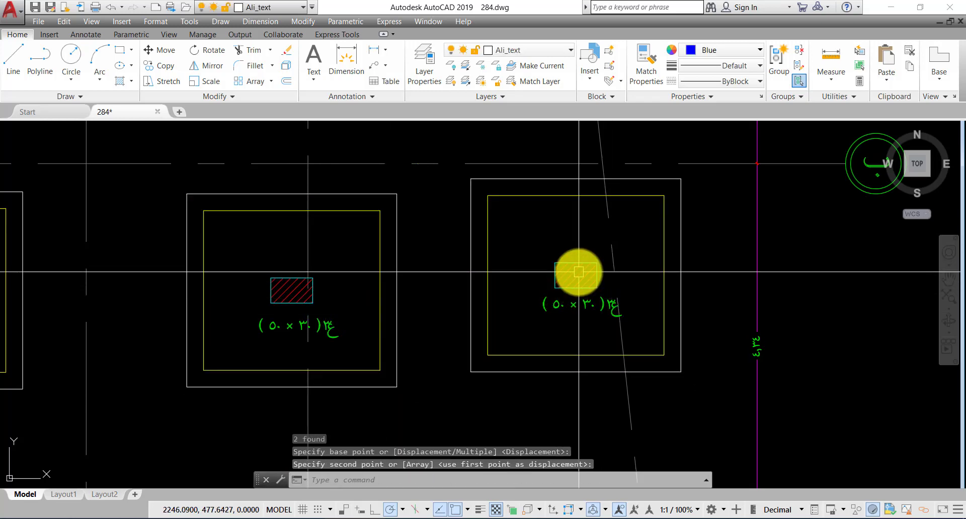
pyautogui.scroll(-5, 574, 302)
pyautogui.scroll(4, 558, 280)
pyautogui.click(539, 256)
pyautogui.click(540, 260)
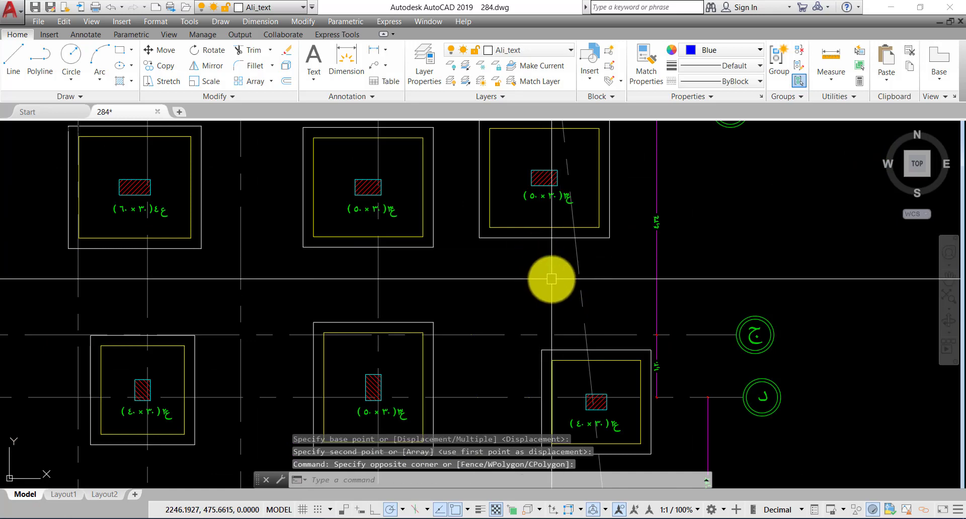
# Copy the horizontal footing of the 40×30 column at axes 1/هـ by its center onto the 40×30 column at axes 1/ز
pyautogui.scroll(-4, 589, 383)
pyautogui.scroll(5, 541, 337)
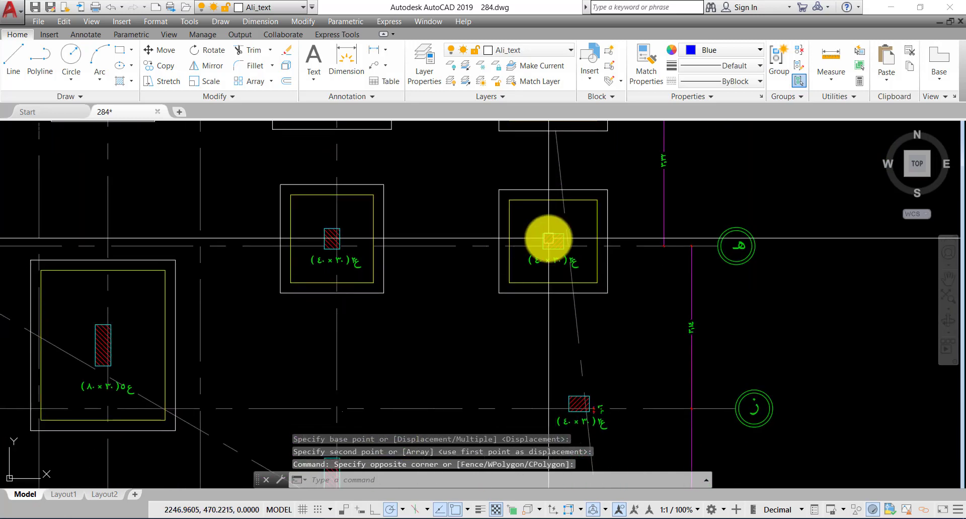
pyautogui.scroll(2, 545, 247)
pyautogui.click(535, 291)
pyautogui.click(500, 339)
pyautogui.write('co')
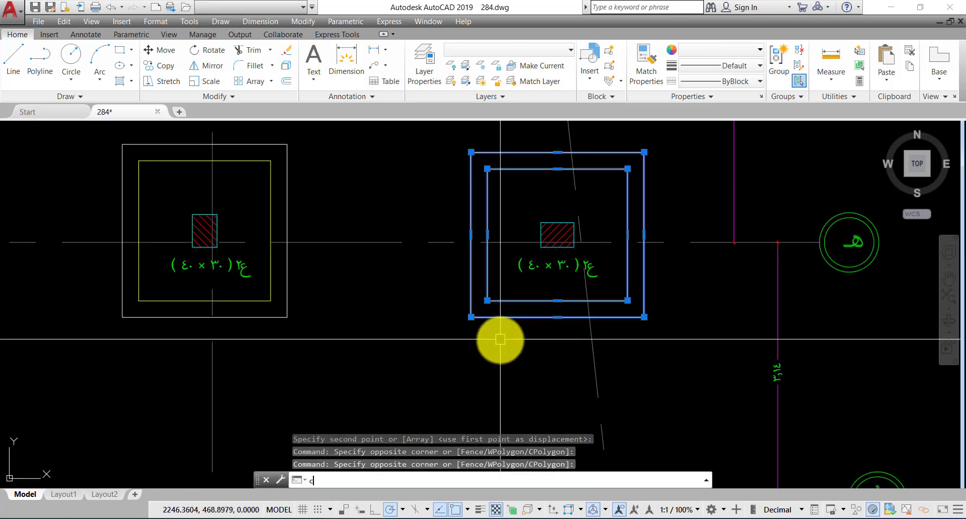
pyautogui.press('Return')
pyautogui.click(558, 235)
pyautogui.scroll(-2, 564, 240)
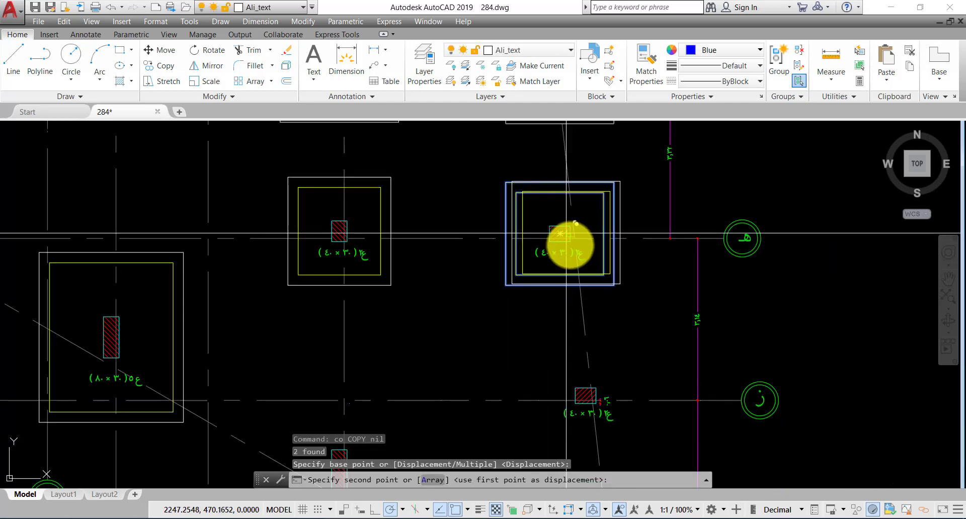
pyautogui.scroll(2, 592, 387)
pyautogui.scroll(-2, 589, 381)
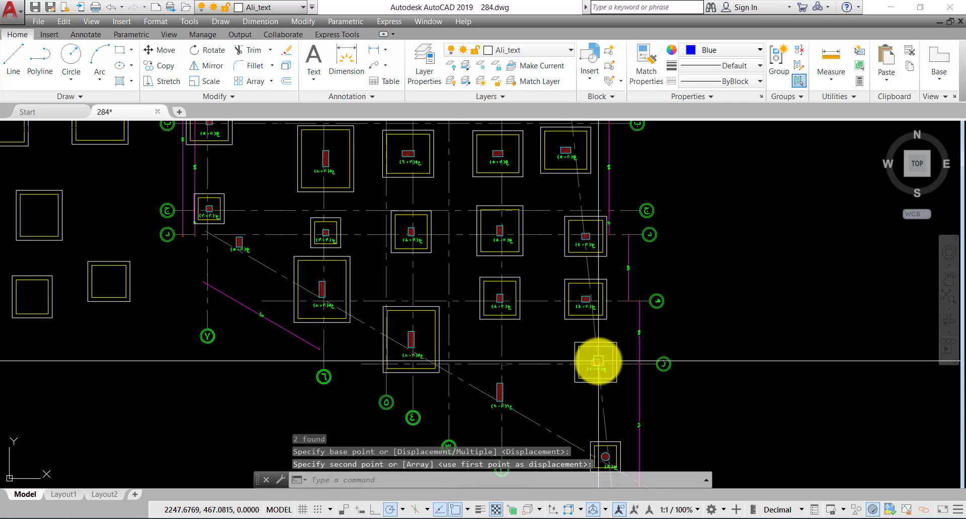
# Copy both rectangles of the 50×30 column footing at axes 7/ب by their center onto the 50×30 column beside axis 7 near axis د
pyautogui.scroll(3, 550, 334)
pyautogui.click(497, 395)
pyautogui.scroll(-2, 497, 395)
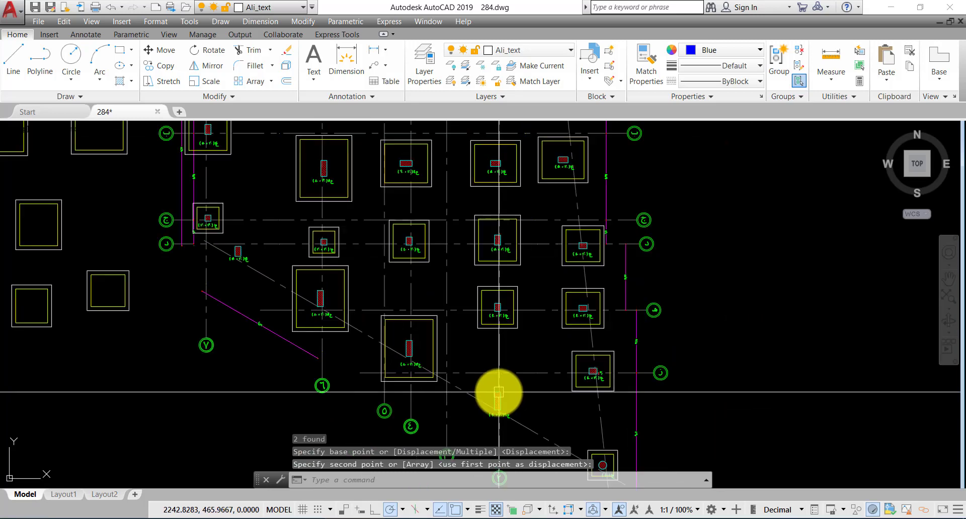
pyautogui.scroll(3, 209, 242)
pyautogui.scroll(5, 290, 196)
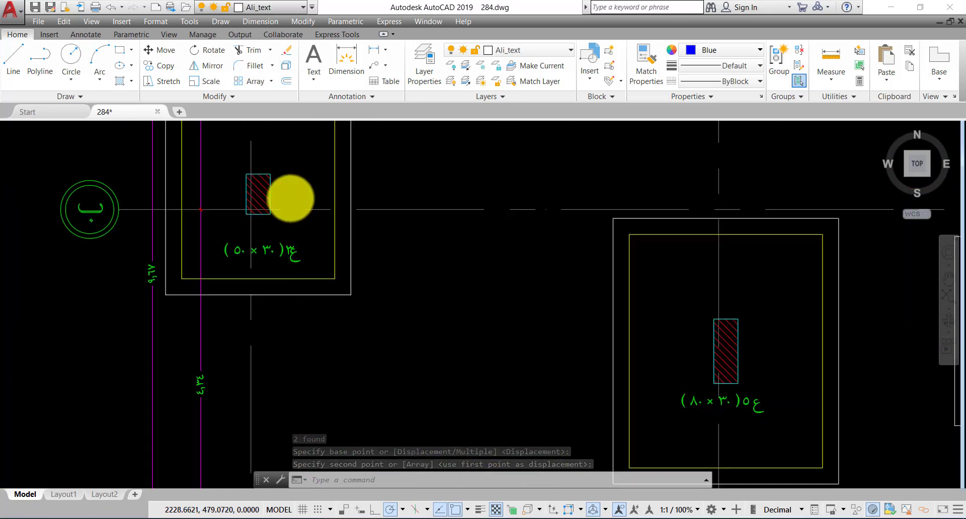
pyautogui.click(416, 271)
pyautogui.click(341, 285)
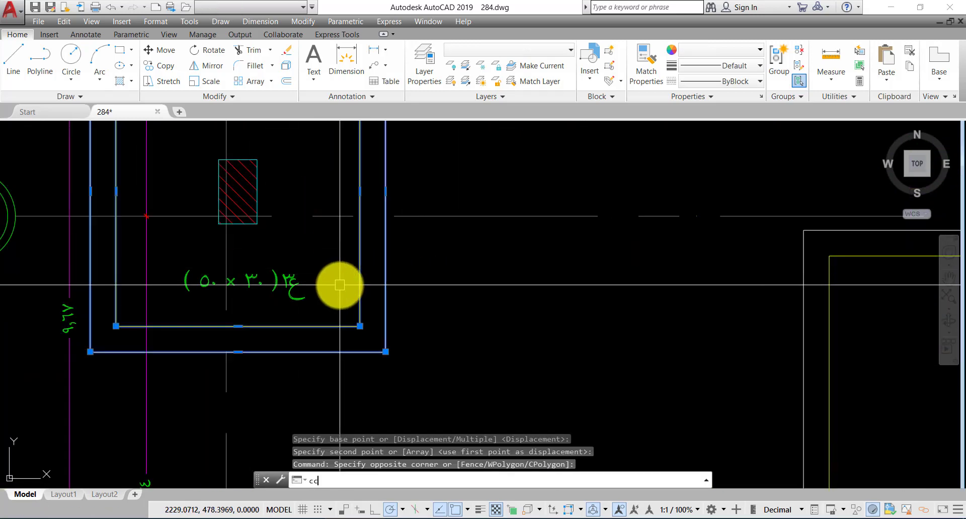
pyautogui.write('co')
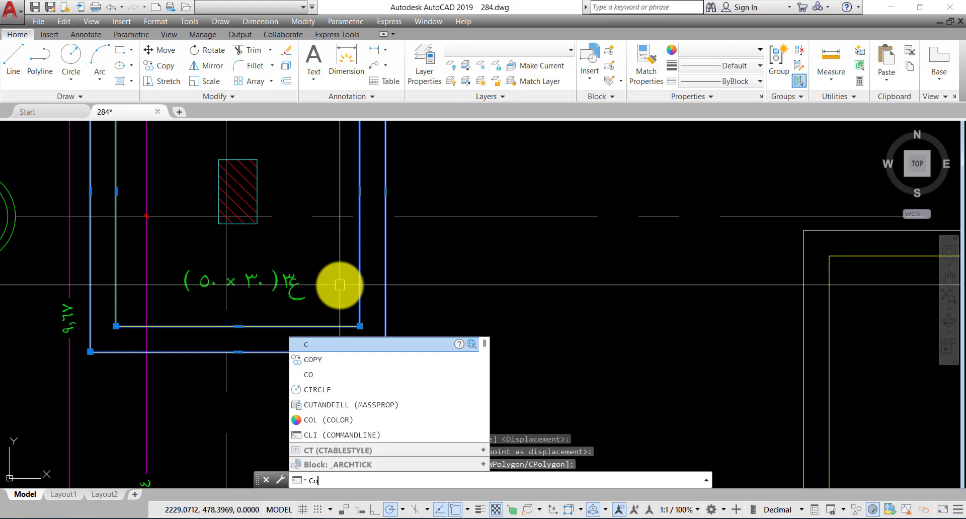
pyautogui.press('Return')
pyautogui.click(238, 192)
pyautogui.scroll(-3, 373, 248)
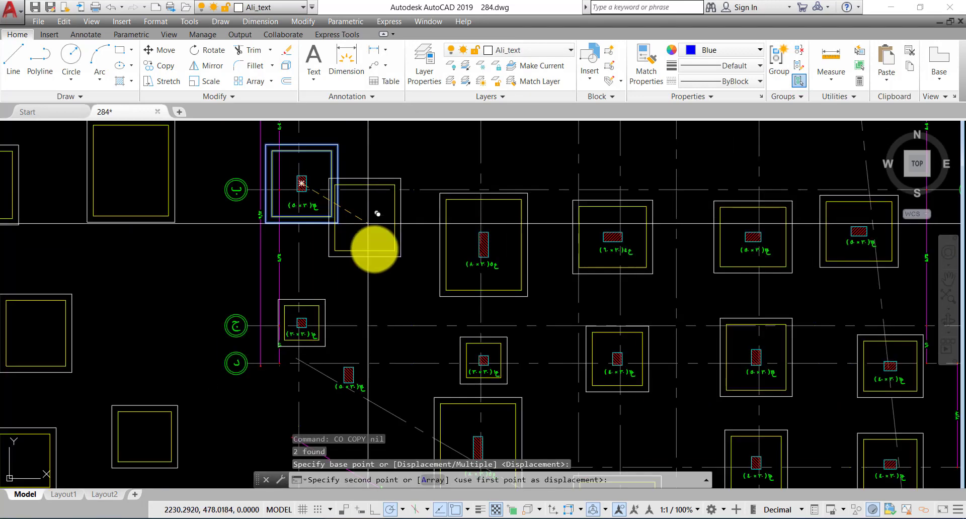
pyautogui.scroll(3, 366, 367)
pyautogui.click(283, 393)
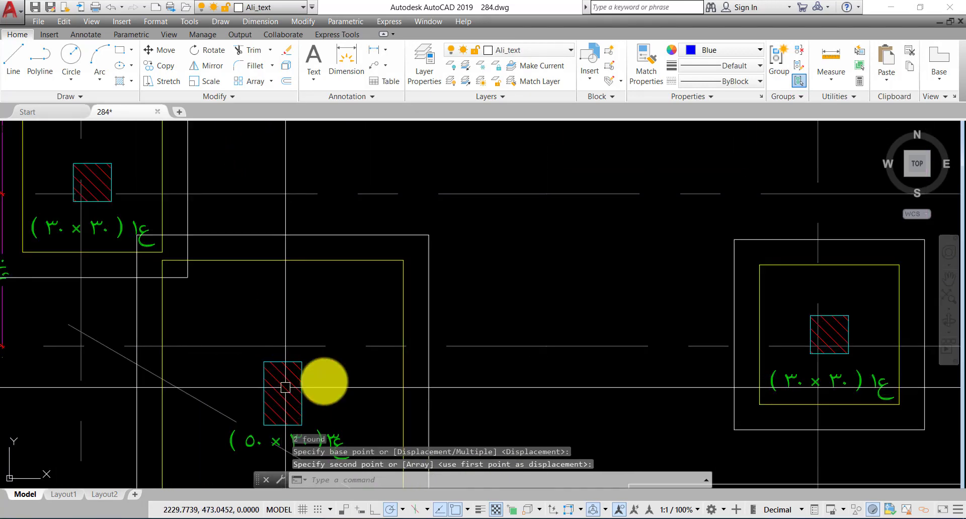
pyautogui.scroll(-2, 351, 358)
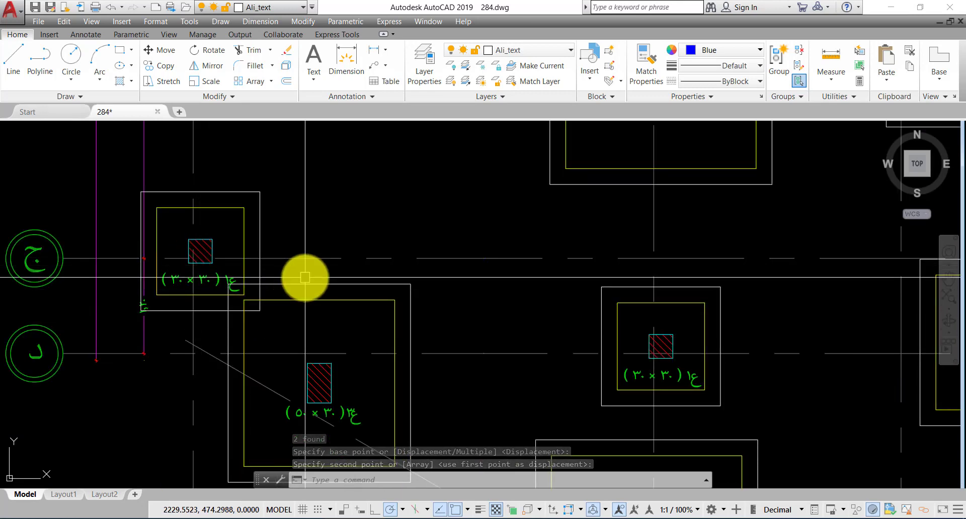
# Trim the overlapping outer outlines of the 30×30 column footing at axes 7/ج and the adjacent 50×30 column footing
pyautogui.scroll(-3, 304, 276)
pyautogui.scroll(5, 303, 305)
pyautogui.write('tr')
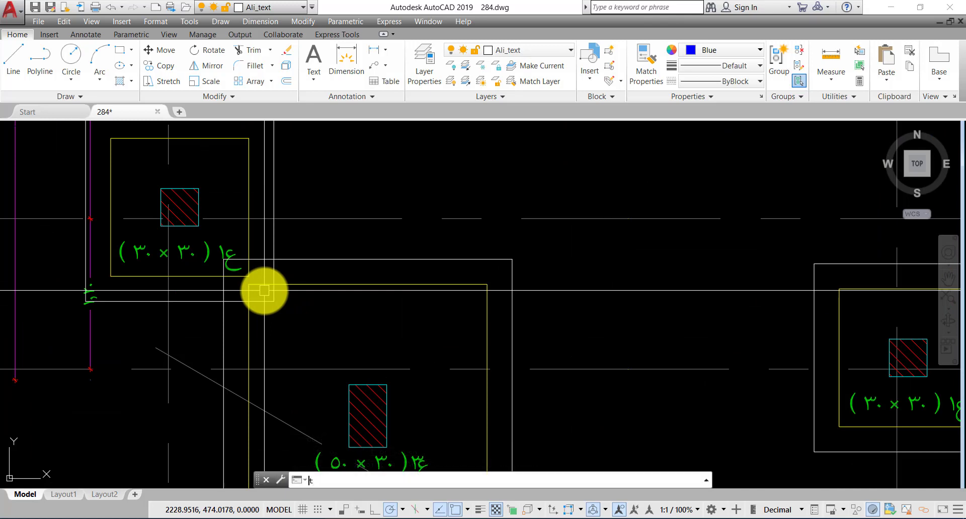
pyautogui.press('Return')
pyautogui.press('Return')
pyautogui.scroll(2, 264, 291)
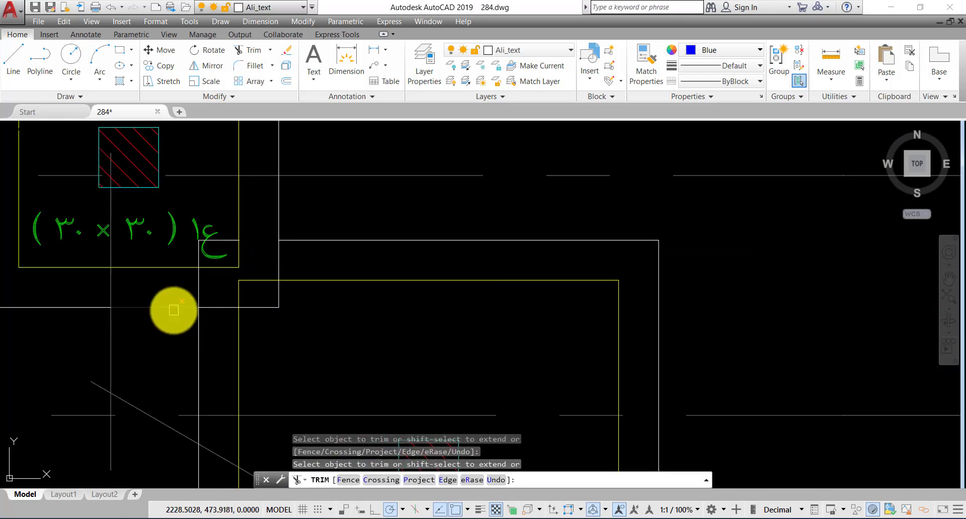
pyautogui.click(210, 311)
pyautogui.click(209, 300)
pyautogui.click(278, 301)
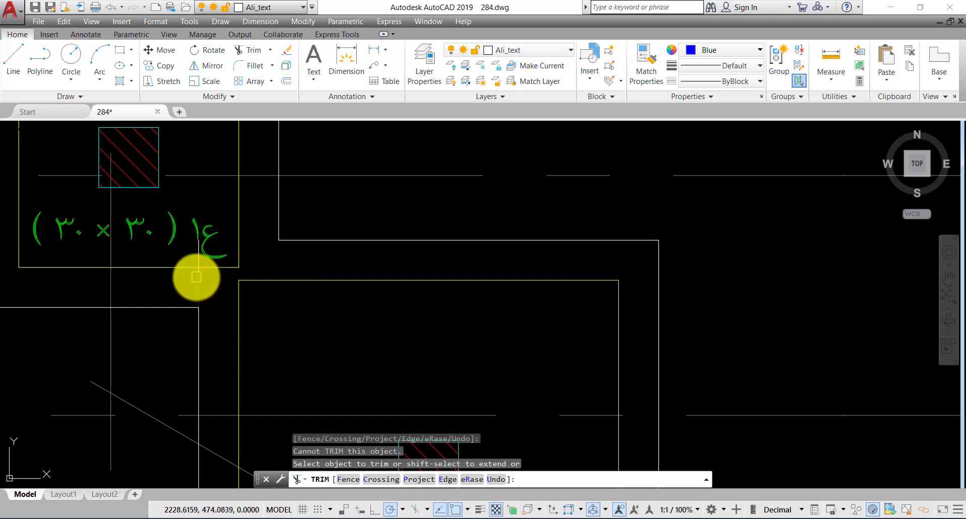
pyautogui.press('Escape')
# Delete the leftover outline segment inside the 30×30 column footing at axes 7/ج
pyautogui.click(190, 319)
pyautogui.click(244, 218)
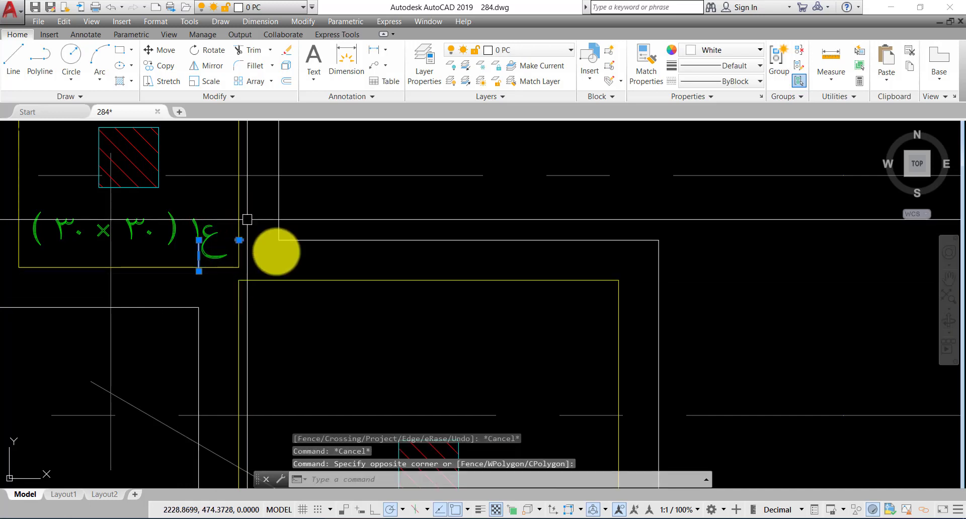
pyautogui.press('Delete')
pyautogui.scroll(-3, 314, 260)
pyautogui.moveTo(327, 289); pyautogui.dragTo(306, 281, button='middle')
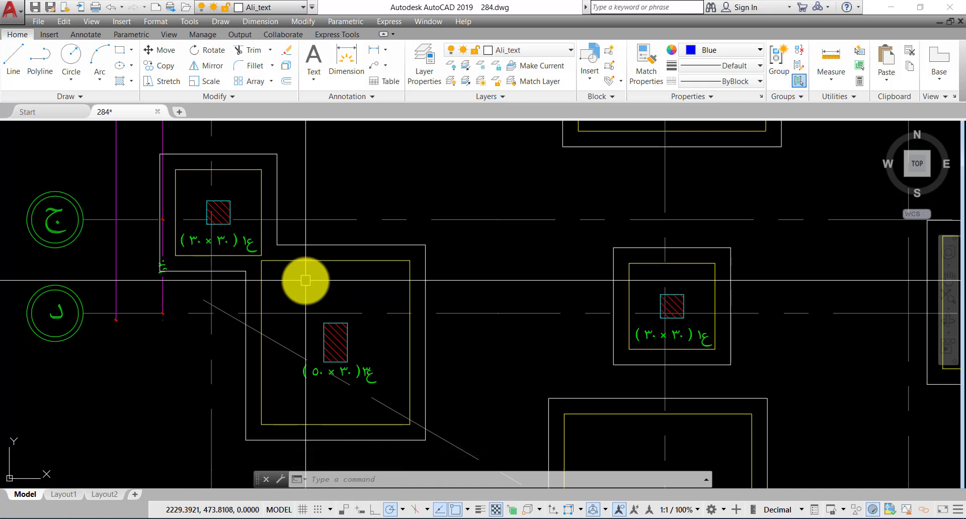
pyautogui.scroll(-5, 273, 264)
pyautogui.scroll(3, 334, 255)
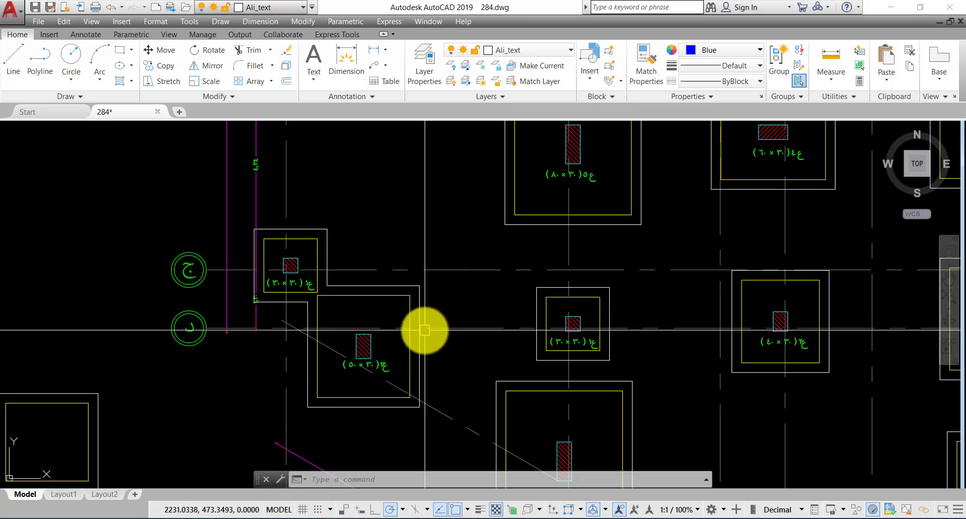
# Switch to SAP2000, select all supported joints by their assignments and show only that selection
pyautogui.moveTo(424, 330)
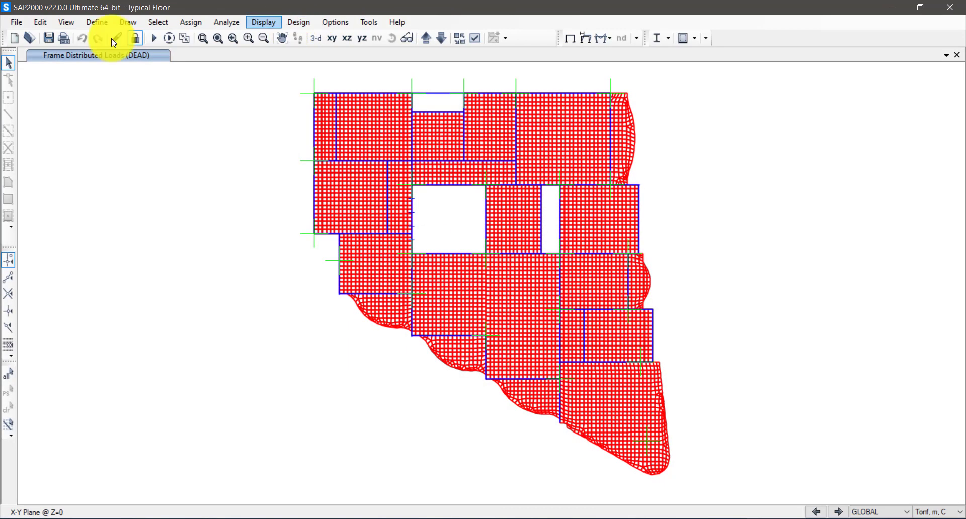
pyautogui.click(157, 22)
pyautogui.moveTo(213, 36)
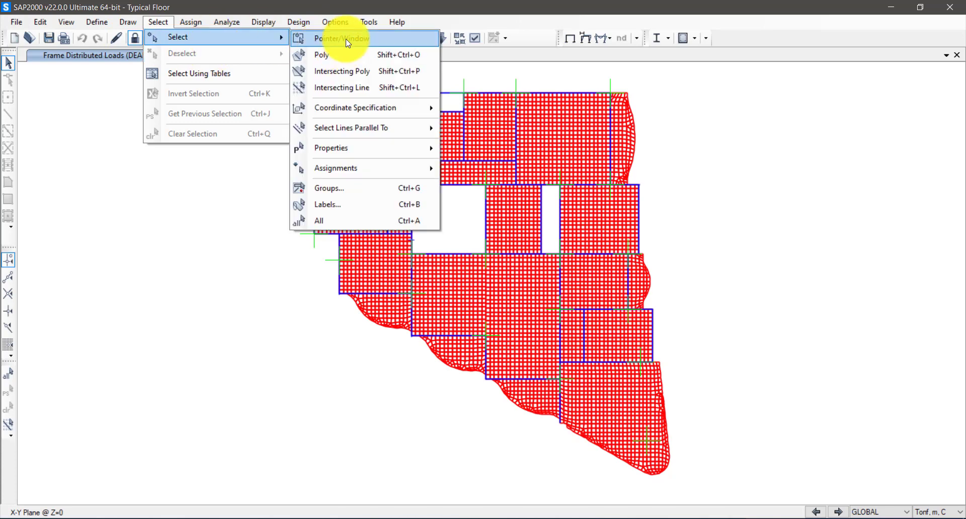
pyautogui.moveTo(360, 168)
pyautogui.click(485, 168)
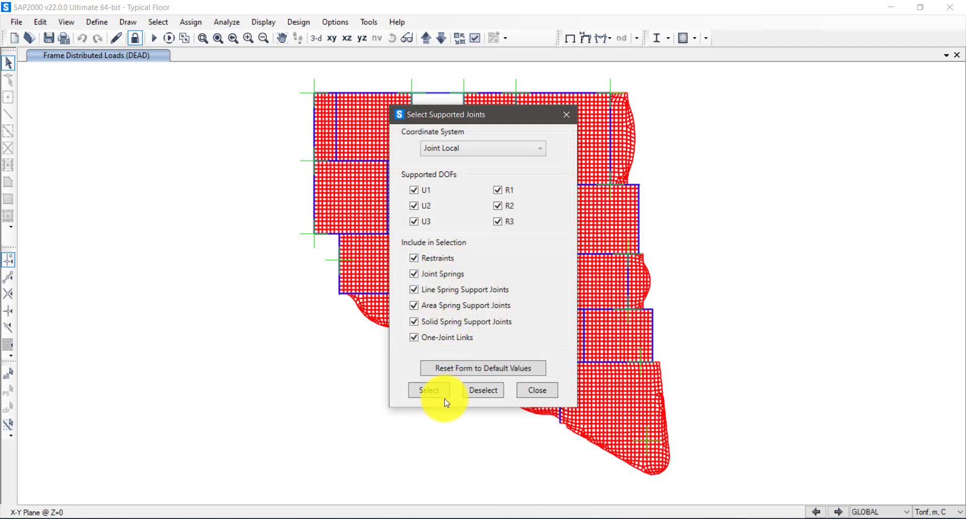
pyautogui.click(431, 393)
pyautogui.click(538, 391)
pyautogui.rightClick(282, 314)
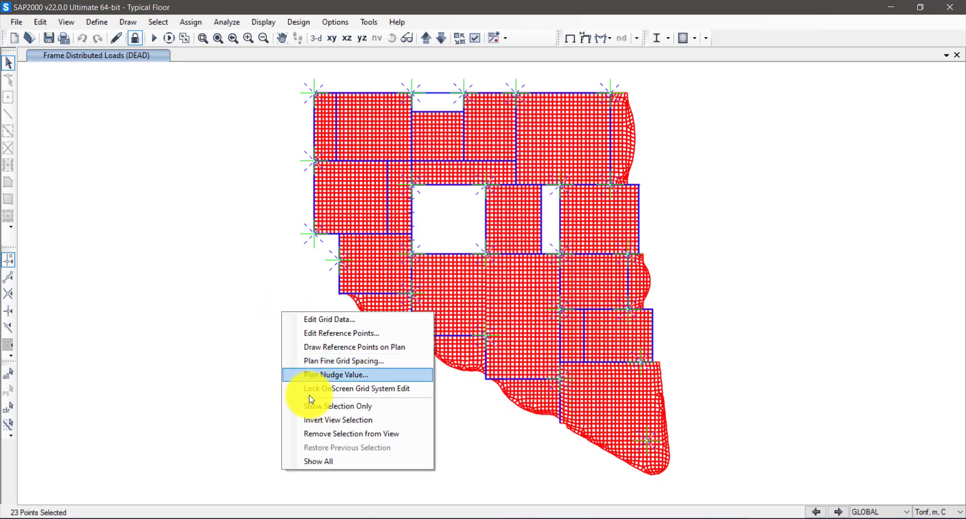
pyautogui.click(338, 406)
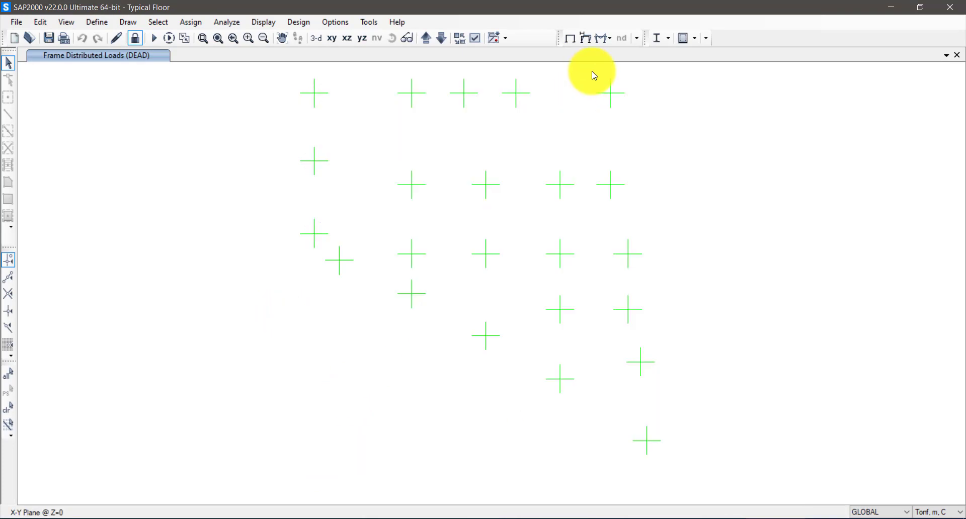
# Turn on joint labels in the display options of the SAP2000 plan view
pyautogui.click(475, 38)
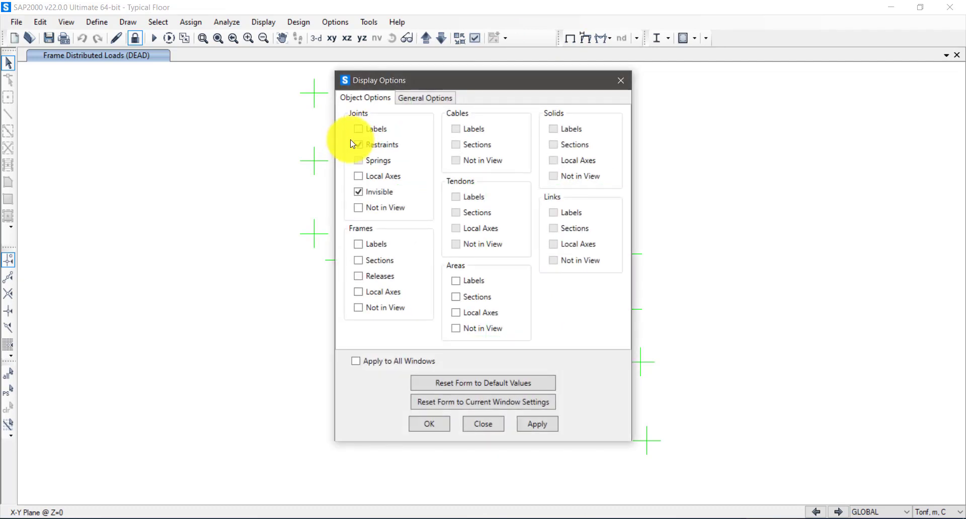
pyautogui.click(373, 130)
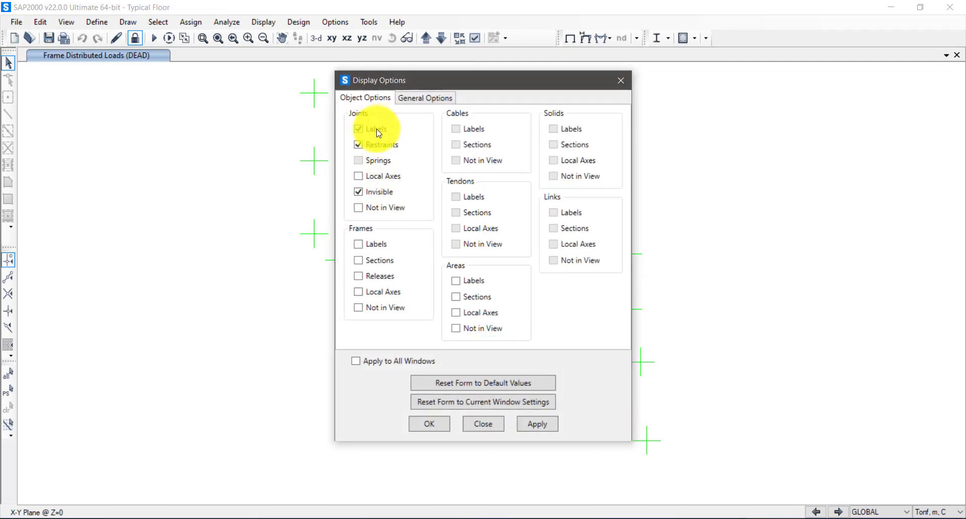
pyautogui.click(541, 424)
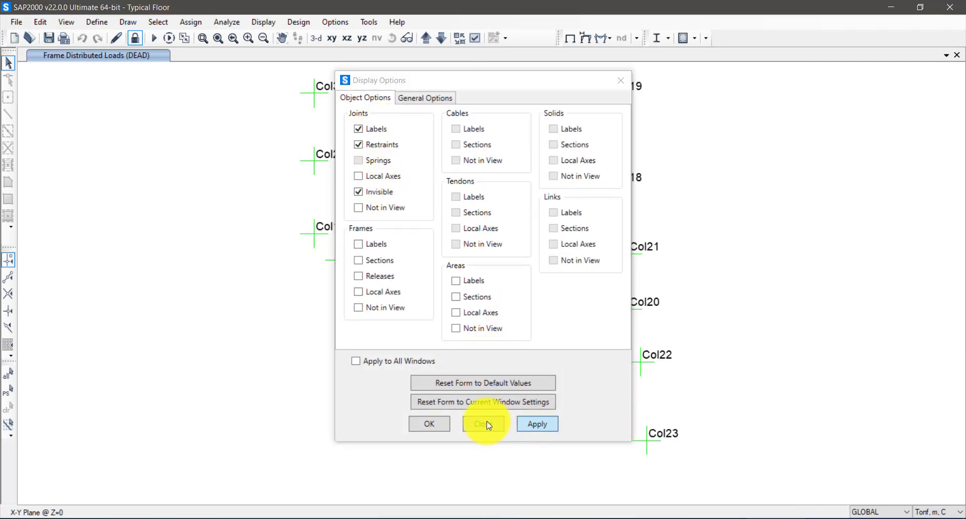
pyautogui.click(486, 422)
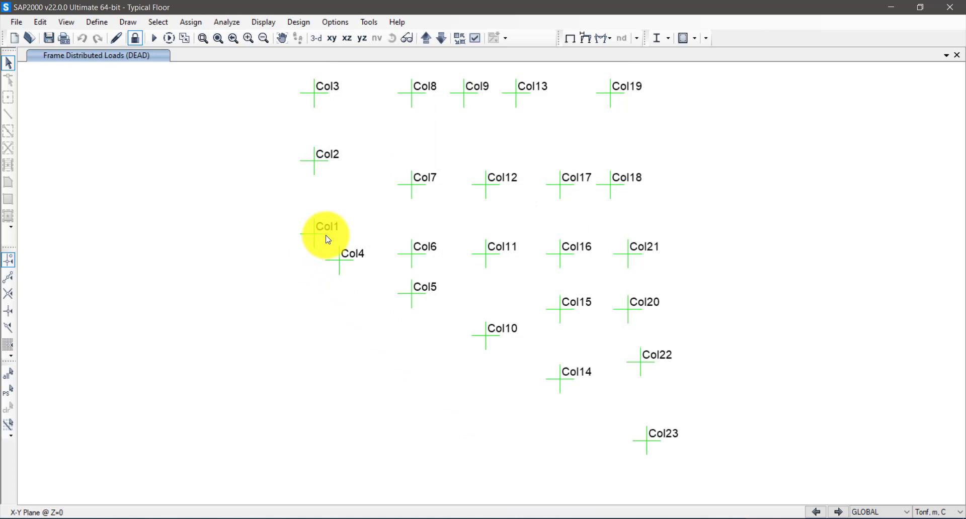
# Switch to the Design Column workbook and check the total load of Col1 in Sheet2
pyautogui.click(597, 517)
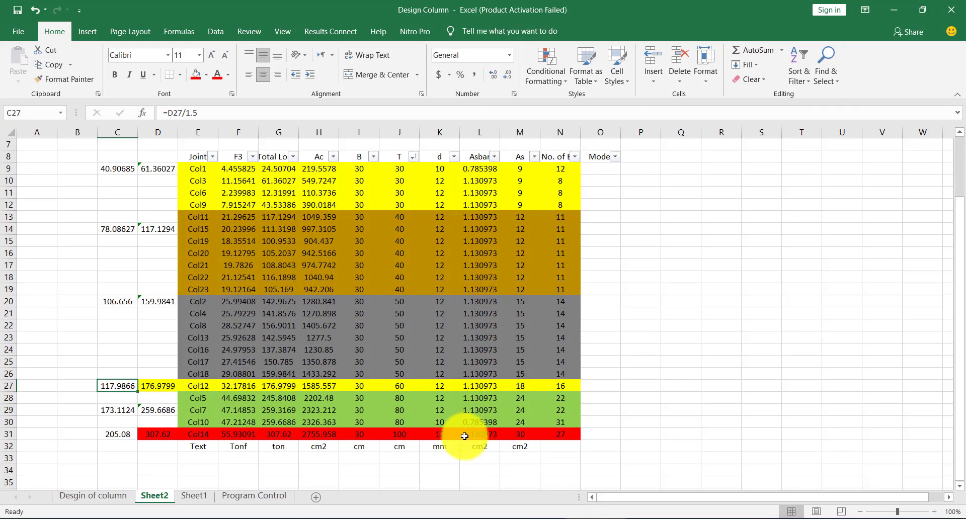
pyautogui.scroll(2, 237, 267)
pyautogui.click(204, 241)
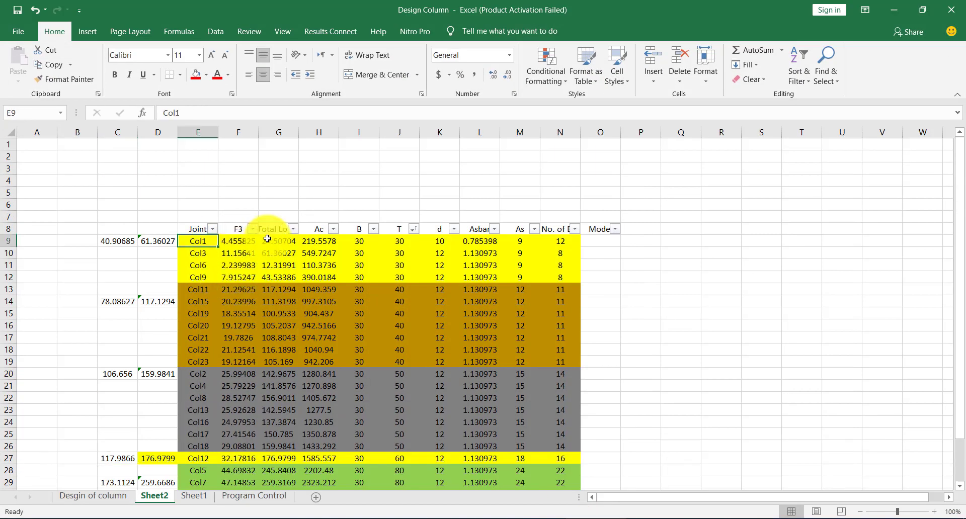
pyautogui.click(267, 240)
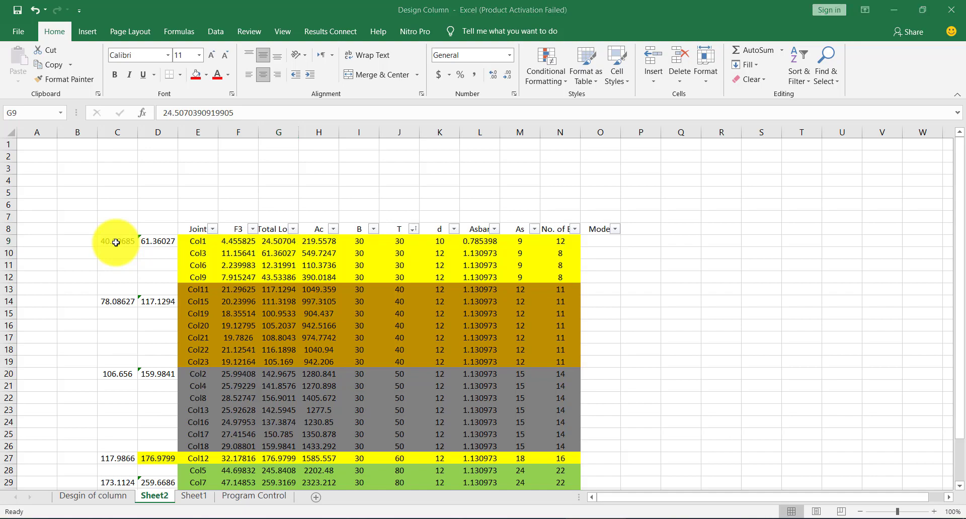
pyautogui.press('super+c')
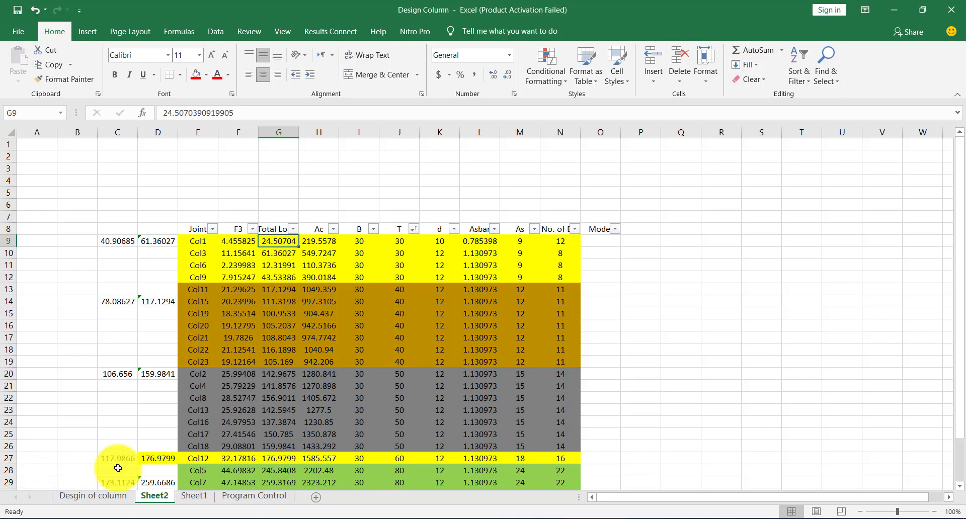
# Check the AutoCAD plan for columns still without a footing, and look up the last column groups in the Design Column load table
pyautogui.click(361, 517)
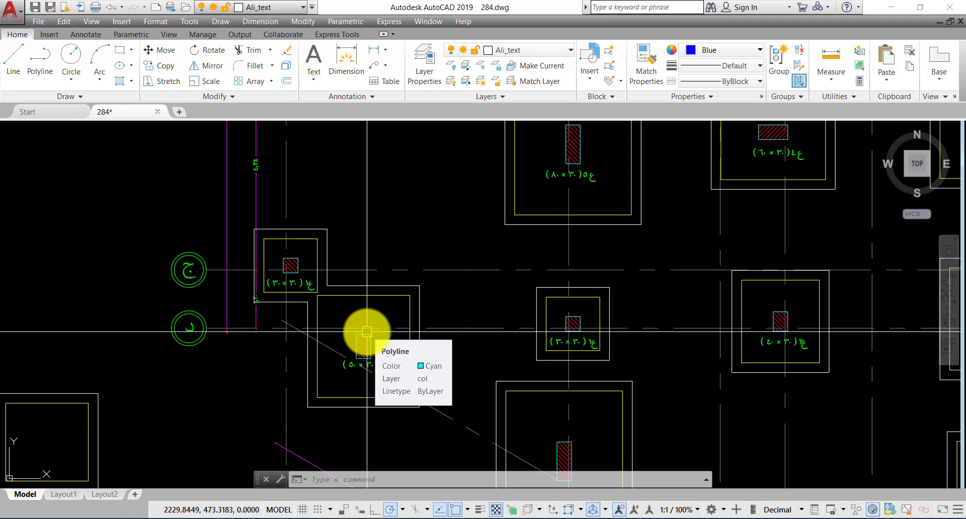
pyautogui.scroll(-6, 471, 339)
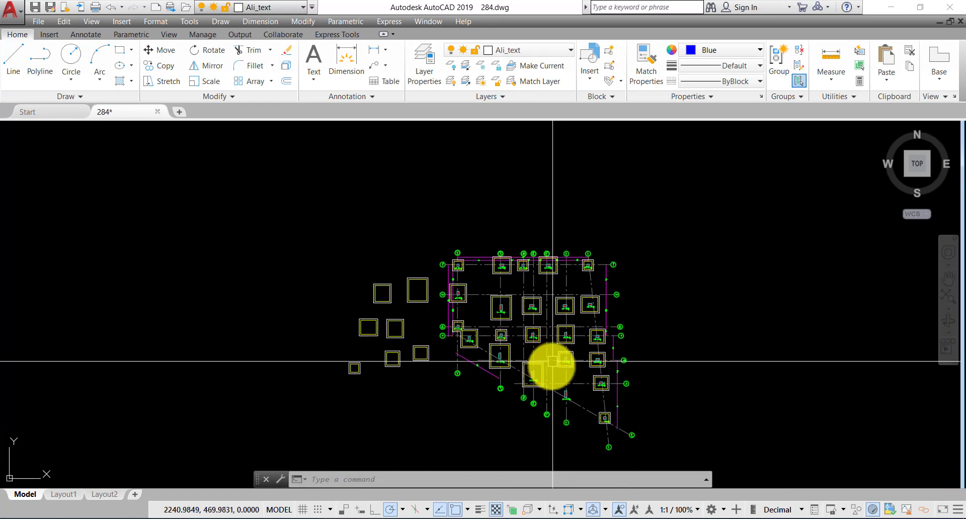
pyautogui.scroll(3, 599, 416)
pyautogui.click(594, 518)
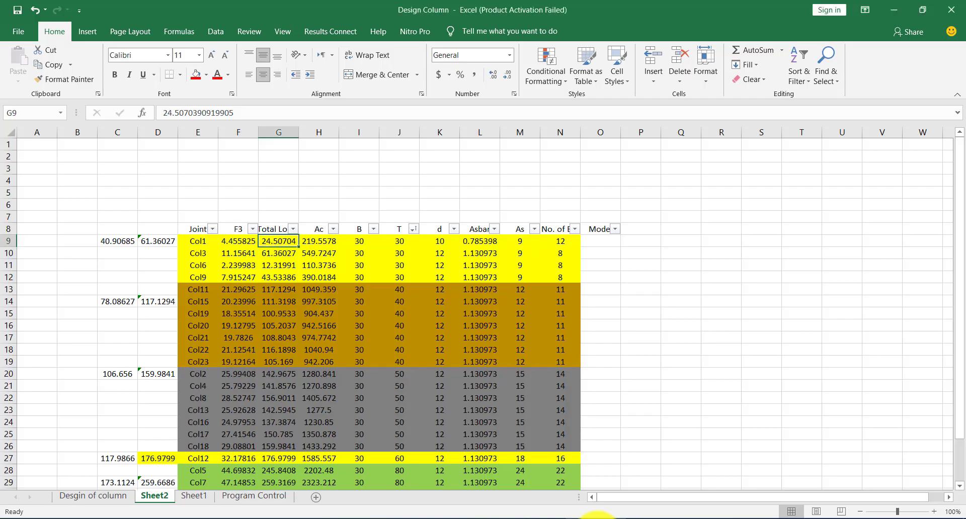
pyautogui.scroll(-3, 356, 323)
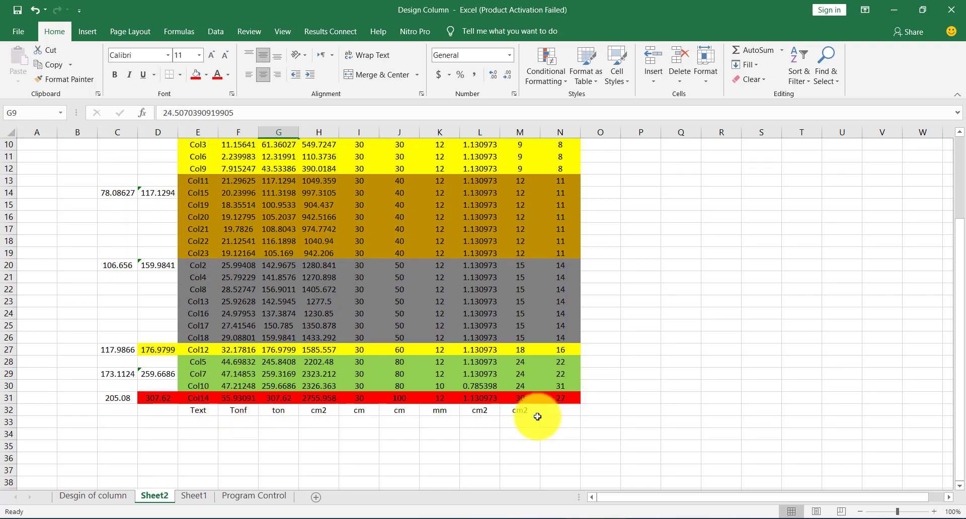
# Switch to the RC-Design-U-2007 workbook and bring up the column load and dimension inputs on the Footings sheet
pyautogui.click(550, 517)
pyautogui.scroll(1, 151, 242)
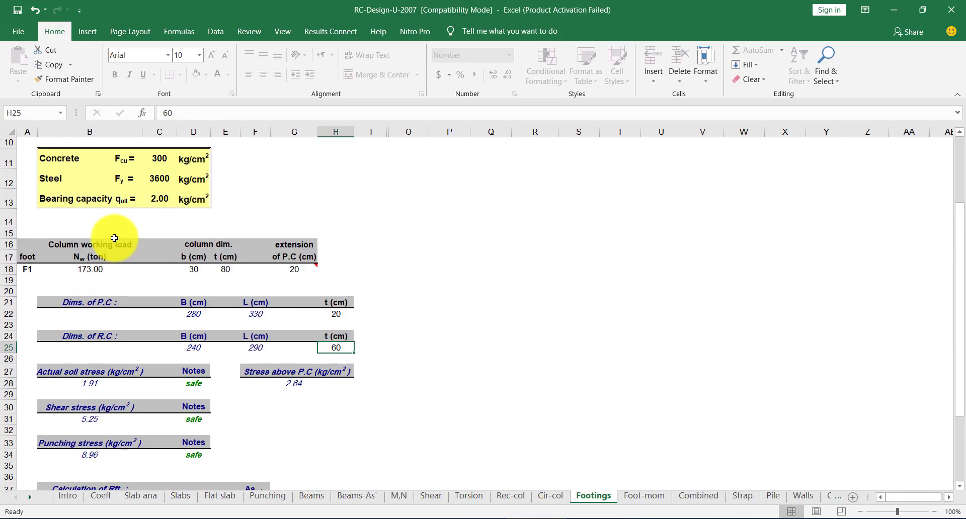
# Set footing F1's column working load to 205 ton and column dimension t to 90 cm, and check the design results
pyautogui.click(101, 269)
pyautogui.write('20')
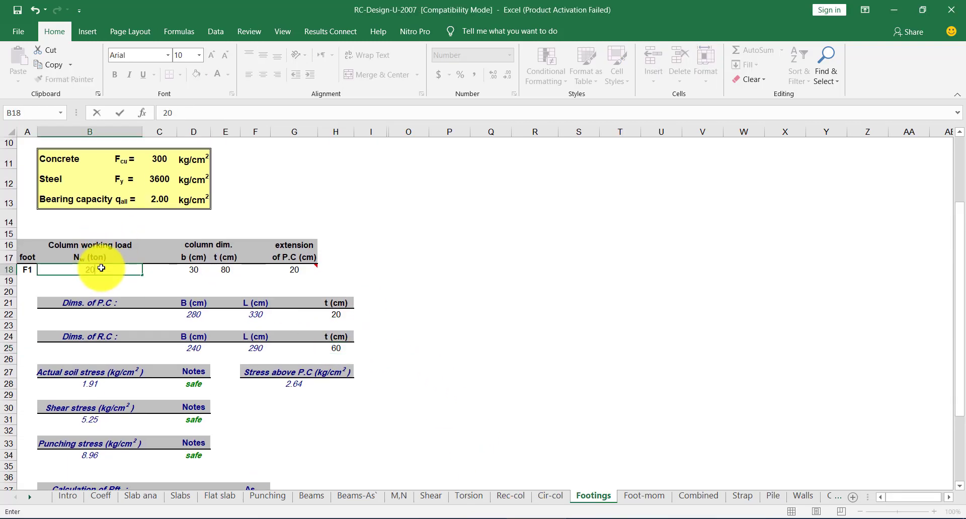
pyautogui.write('5')
pyautogui.click(227, 270)
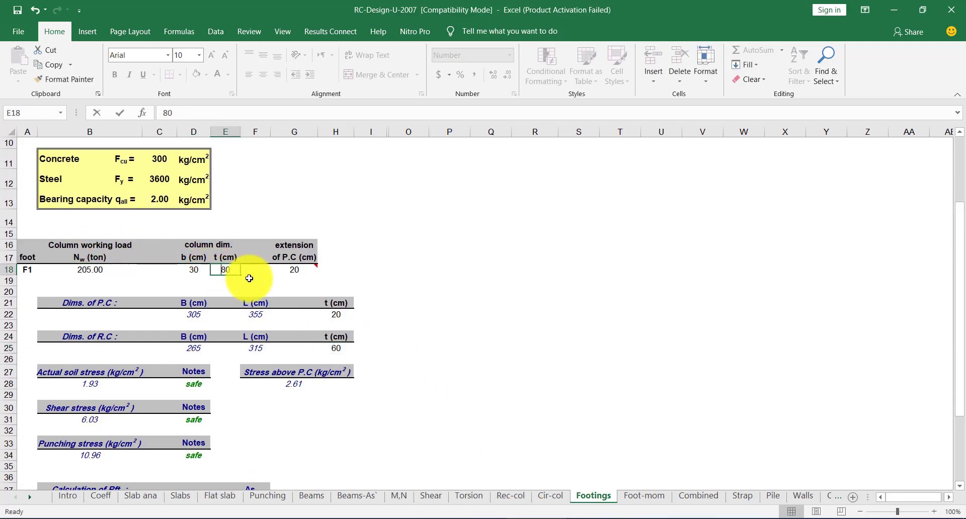
pyautogui.write('90')
pyautogui.press('Return')
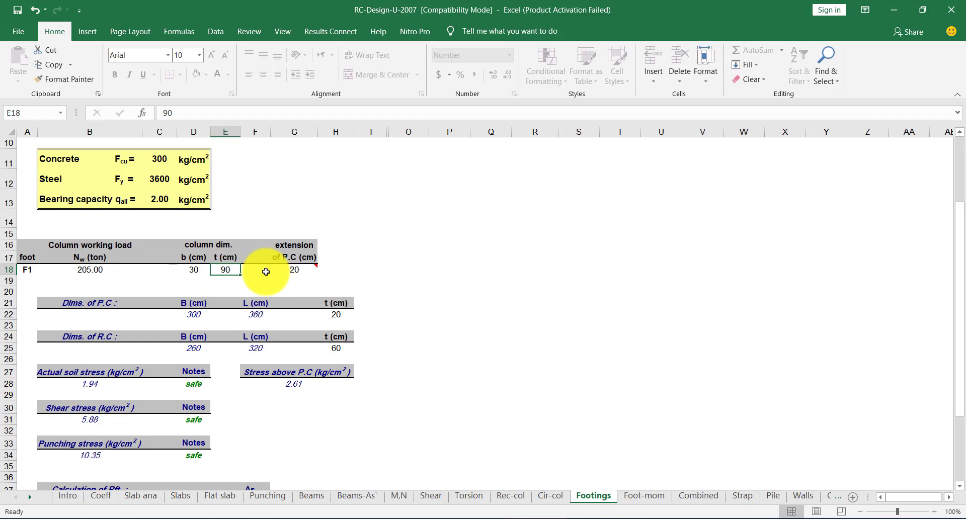
pyautogui.click(292, 267)
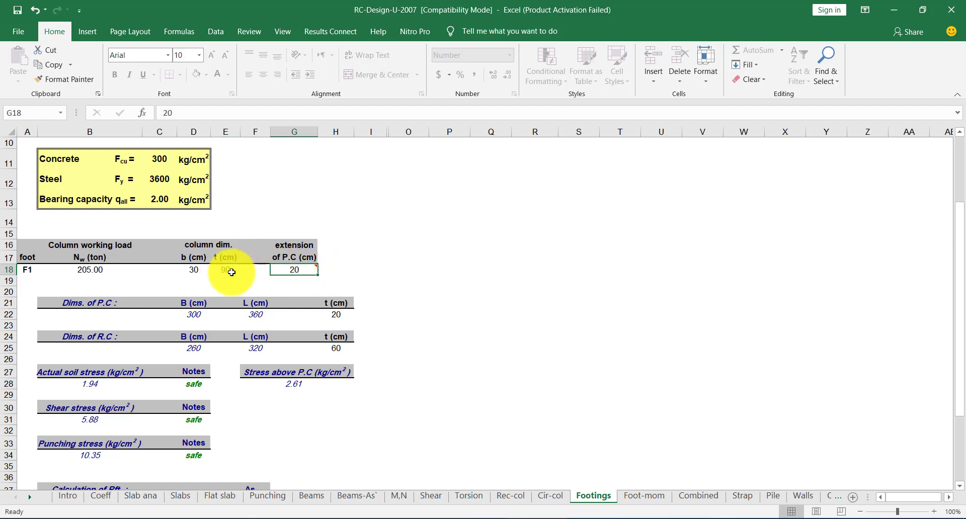
pyautogui.scroll(-1, 241, 264)
pyautogui.scroll(-2, 248, 265)
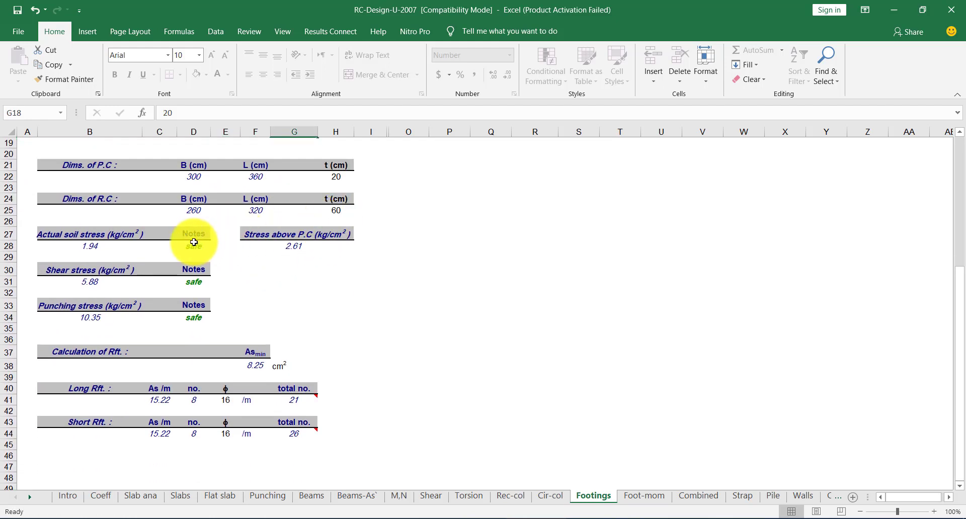
pyautogui.scroll(1, 196, 237)
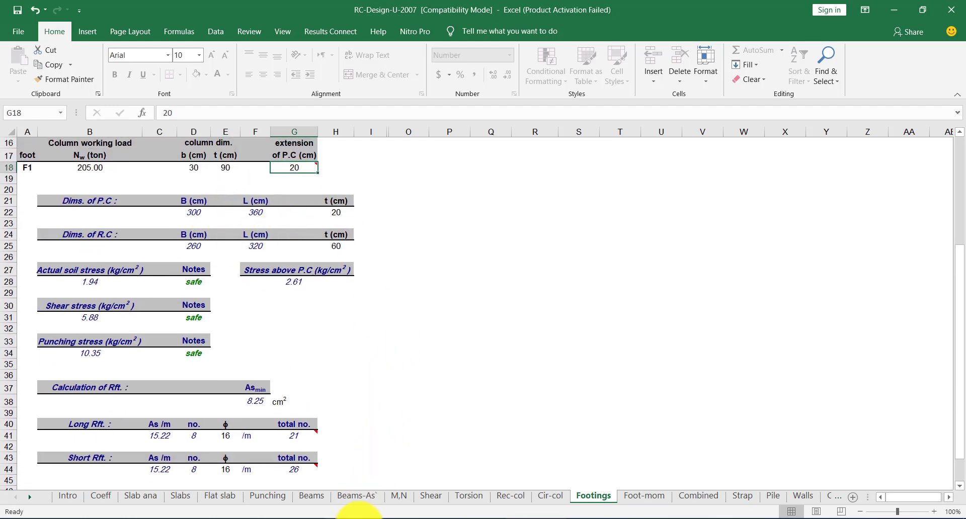
# Switch to AutoCAD and draw a 3 by 3.6 rectangle in the empty area below the loose footing outlines
pyautogui.click(398, 518)
pyautogui.scroll(3, 375, 336)
pyautogui.write('rec')
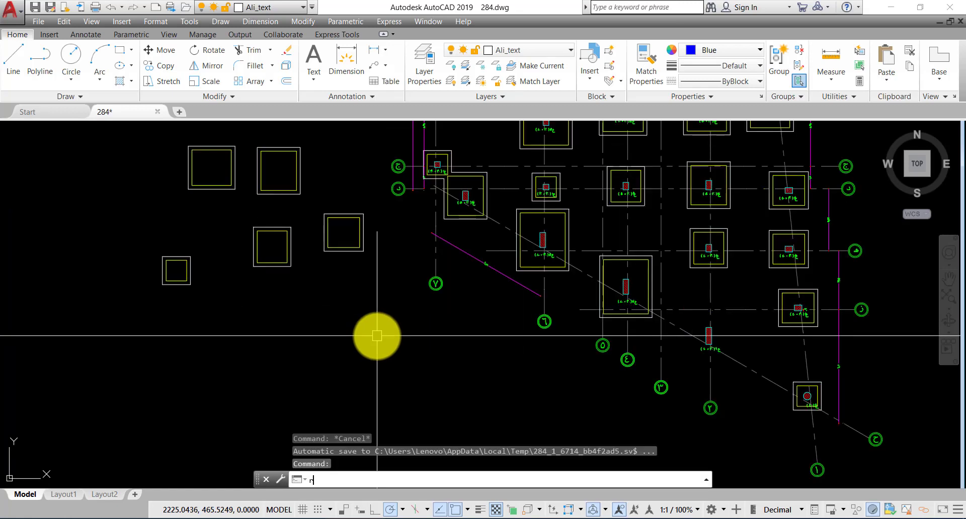
pyautogui.press('Return')
pyautogui.click(362, 381)
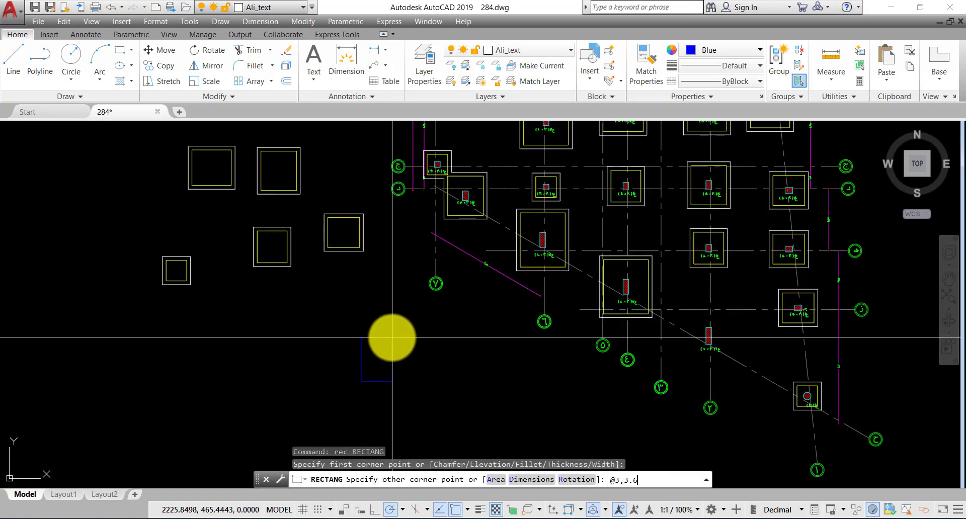
pyautogui.press('Return')
# Offset the new footing rectangle inward by 0.2 to outline the reinforced footing
pyautogui.click(418, 323)
pyautogui.click(408, 347)
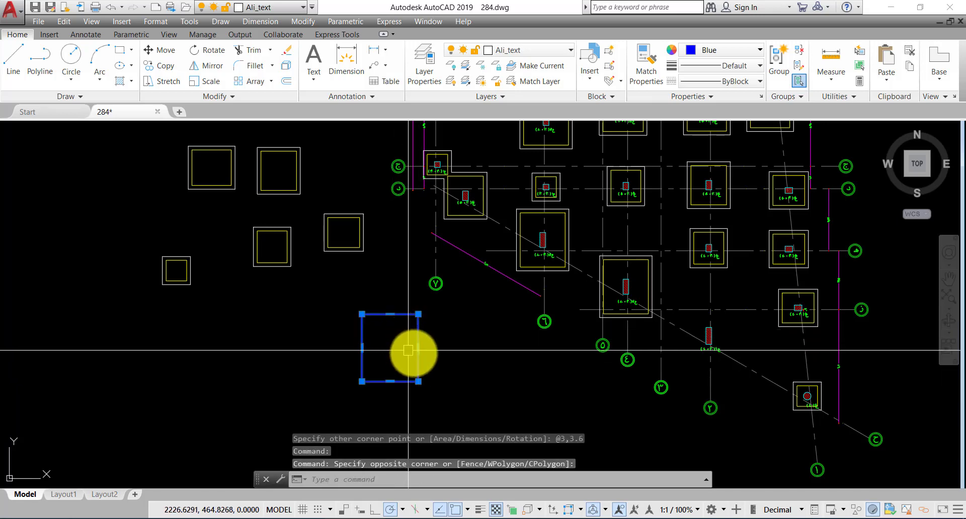
pyautogui.write('o')
pyautogui.press('Return')
pyautogui.click(408, 351)
pyautogui.write('.2')
pyautogui.press('Return')
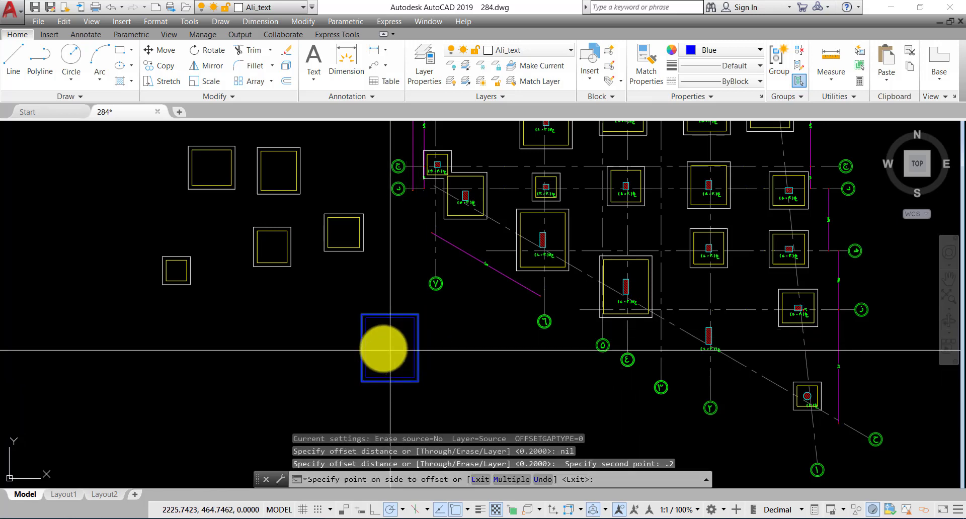
pyautogui.click(390, 351)
pyautogui.press('Escape')
# Match the inner rectangle's properties to the yellow inner outline of an existing loose footing
pyautogui.write('ma')
pyautogui.press('Return')
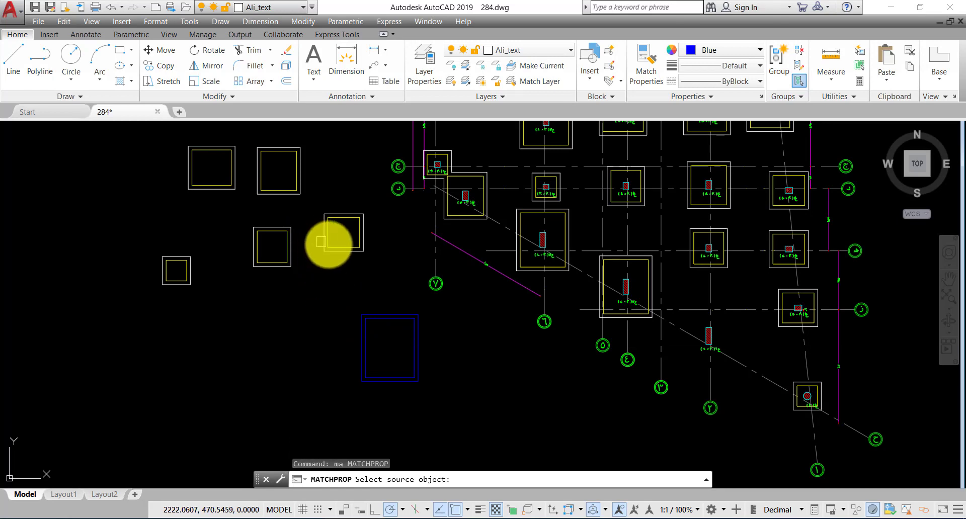
pyautogui.click(321, 242)
pyautogui.click(390, 319)
pyautogui.press('Return')
pyautogui.press('Return')
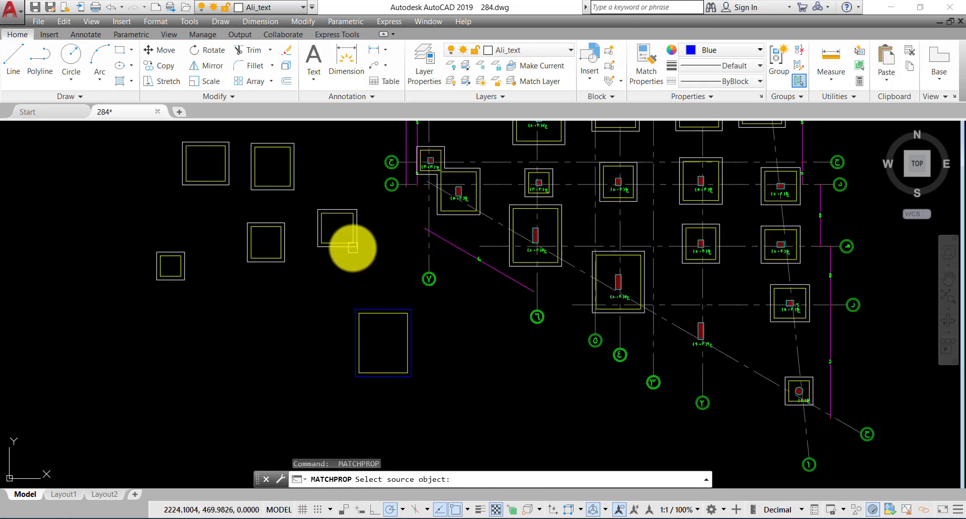
pyautogui.click(353, 247)
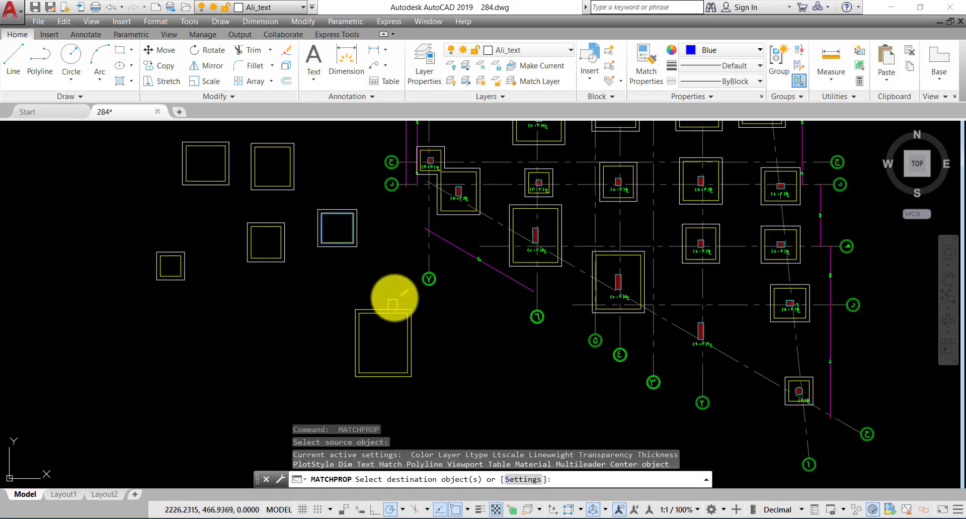
pyautogui.click(393, 304)
pyautogui.press('Escape')
# Match the outer rectangle's properties to the white outer outline of an existing loose footing
pyautogui.write('ma')
pyautogui.press('Return')
pyautogui.scroll(4, 355, 245)
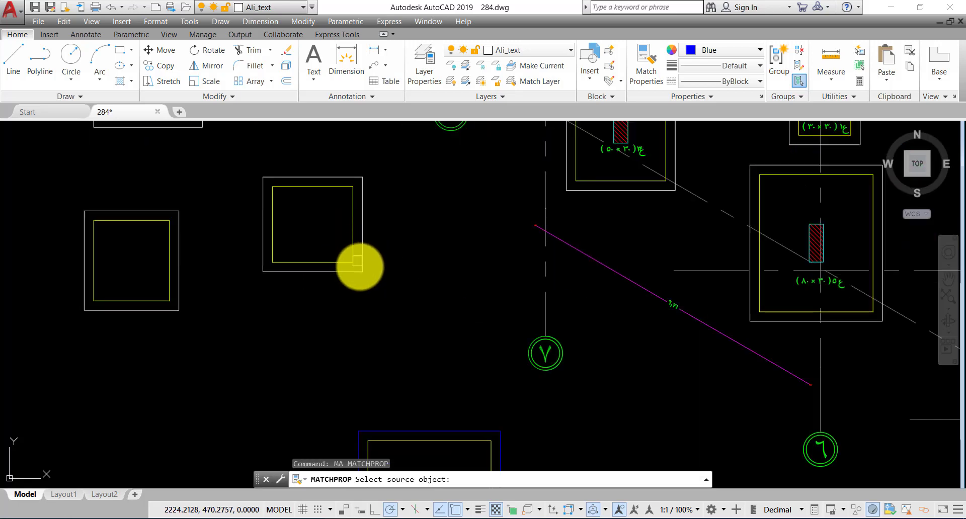
pyautogui.click(357, 261)
pyautogui.scroll(-3, 398, 327)
pyautogui.click(397, 371)
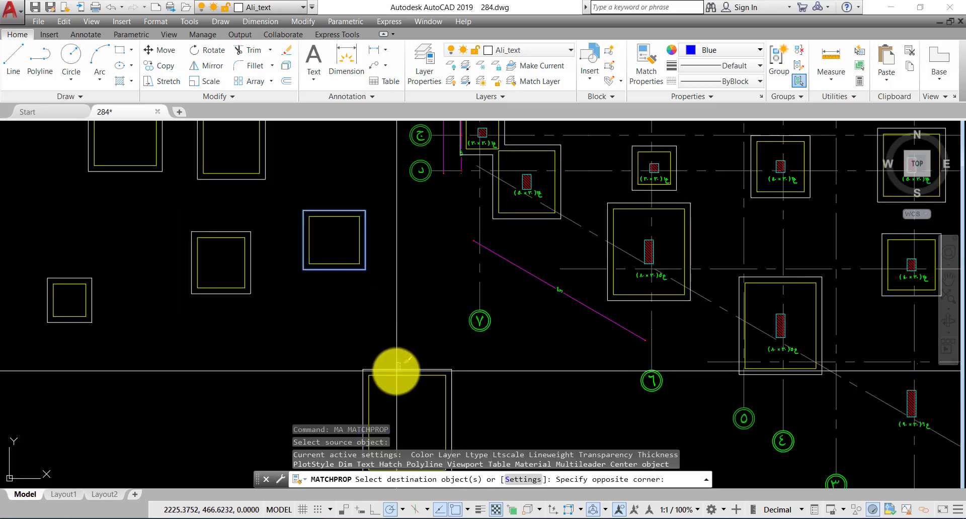
pyautogui.scroll(-3, 410, 351)
pyautogui.moveTo(423, 366); pyautogui.dragTo(400, 330, button='middle')
pyautogui.press('Escape')
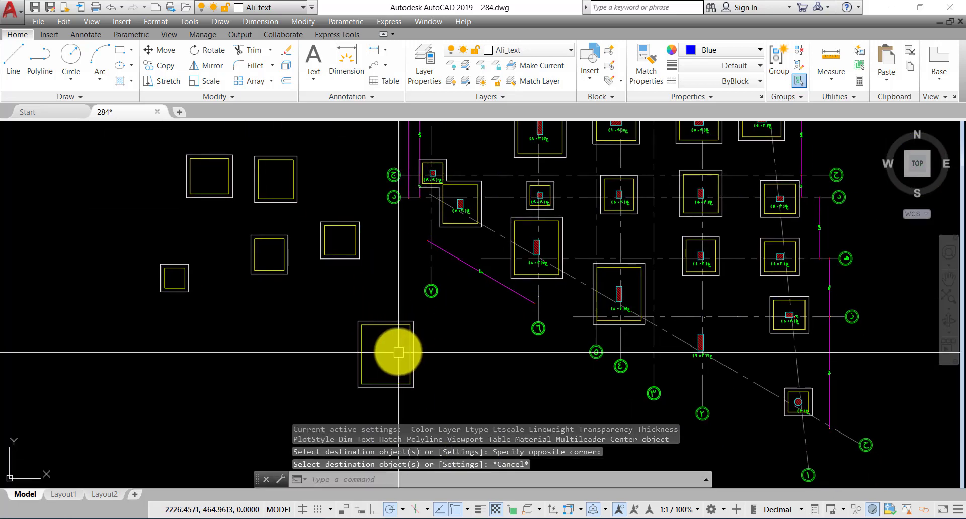
# Copy the new double-outlined footing onto the 30 x 90 column on axis 2
pyautogui.click(399, 353)
pyautogui.click(356, 292)
pyautogui.write('cp')
pyautogui.press('Return')
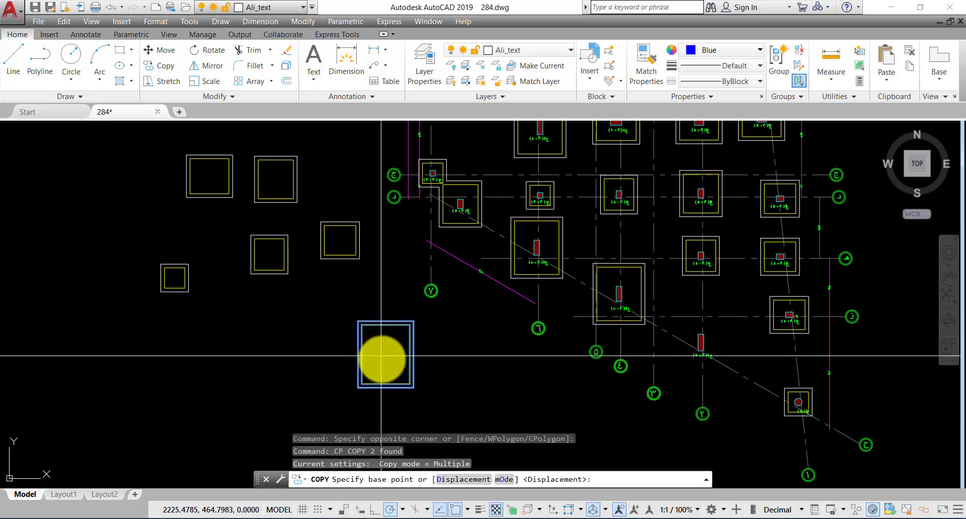
pyautogui.click(385, 355)
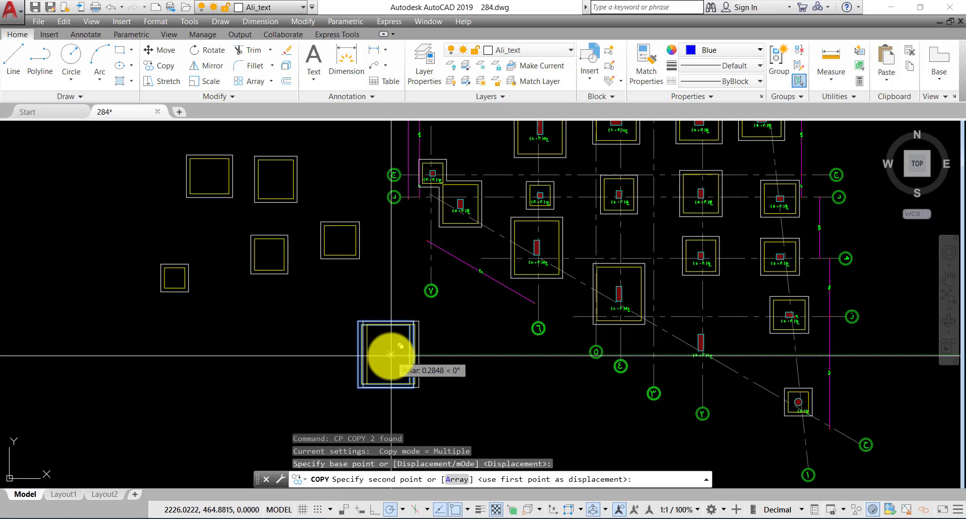
pyautogui.scroll(4, 745, 345)
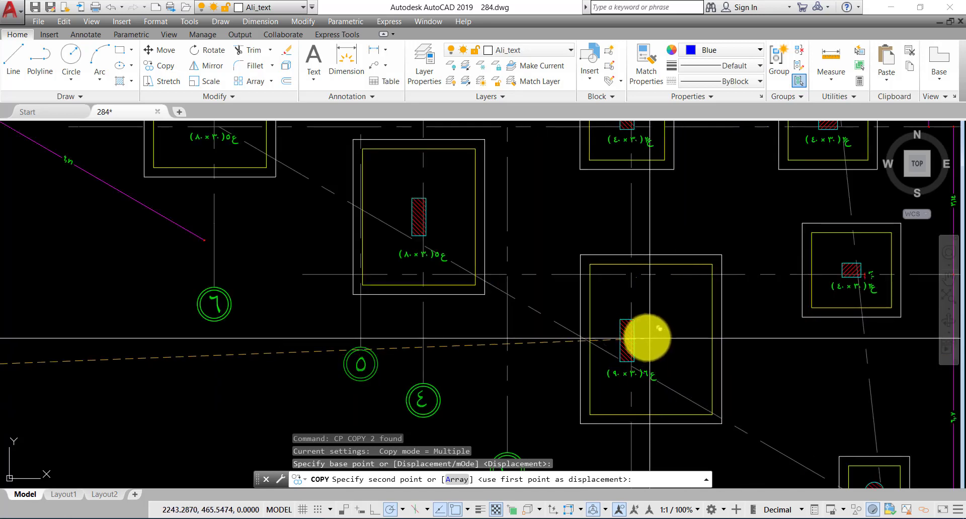
pyautogui.click(648, 339)
pyautogui.scroll(-2, 647, 342)
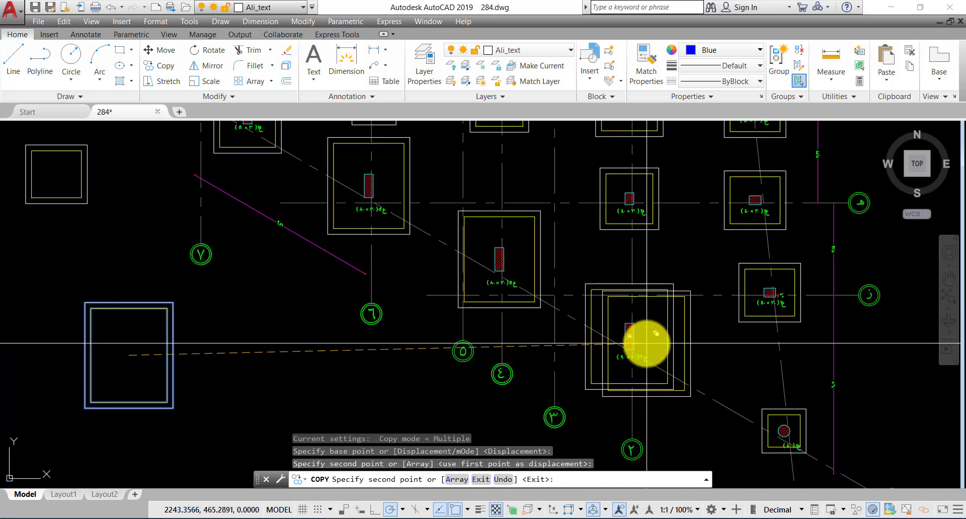
pyautogui.scroll(-2, 677, 340)
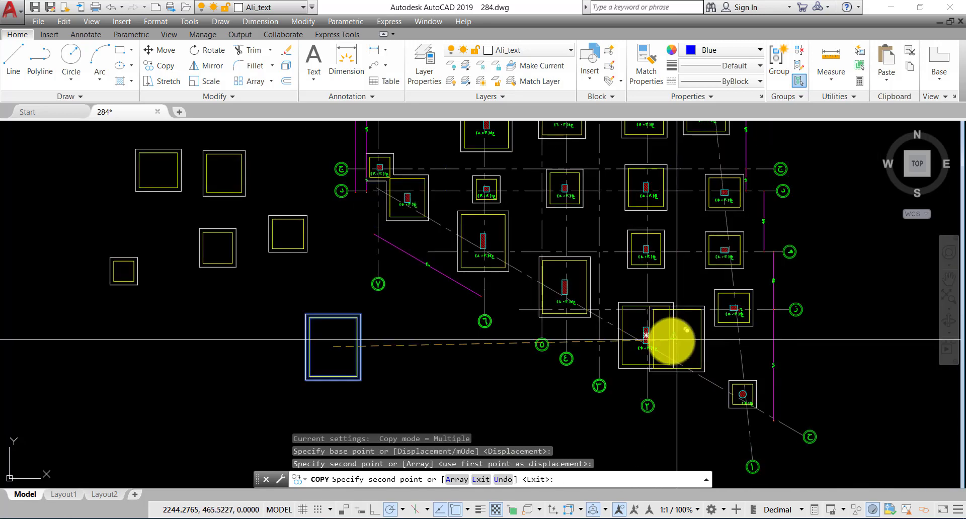
pyautogui.moveTo(677, 340); pyautogui.dragTo(644, 354, button='middle')
pyautogui.press('Escape')
# Move all the loose template footings beside the foundation plan clear of the plan area
pyautogui.scroll(-1, 502, 297)
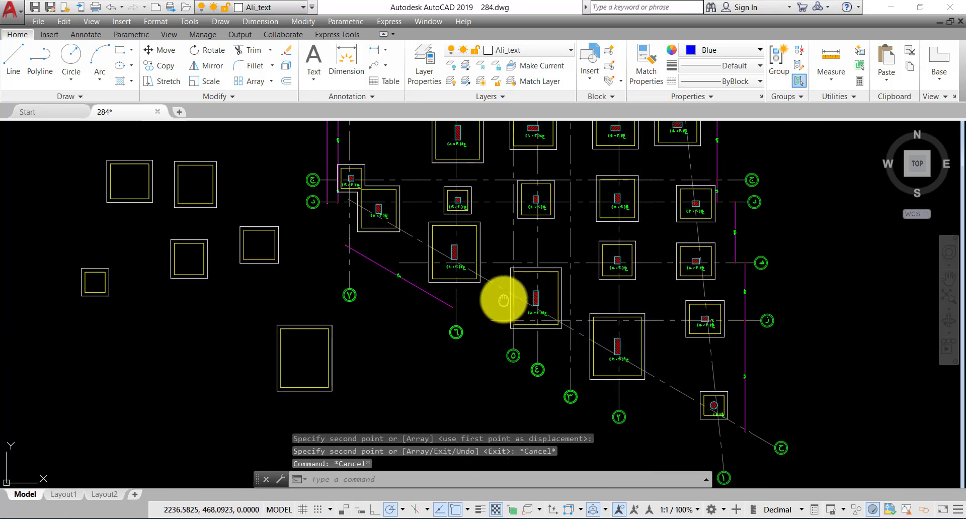
pyautogui.scroll(-1, 311, 339)
pyautogui.click(316, 344)
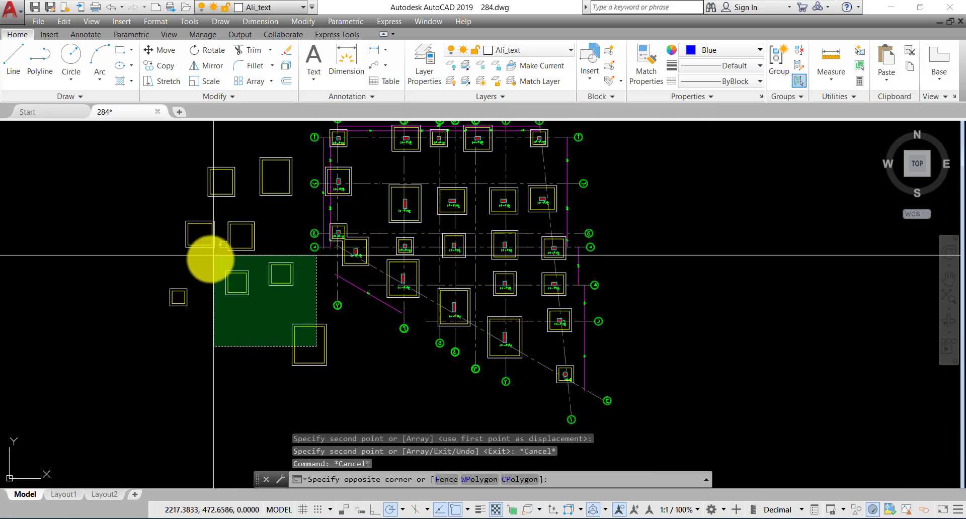
pyautogui.click(210, 257)
pyautogui.click(272, 164)
pyautogui.click(136, 297)
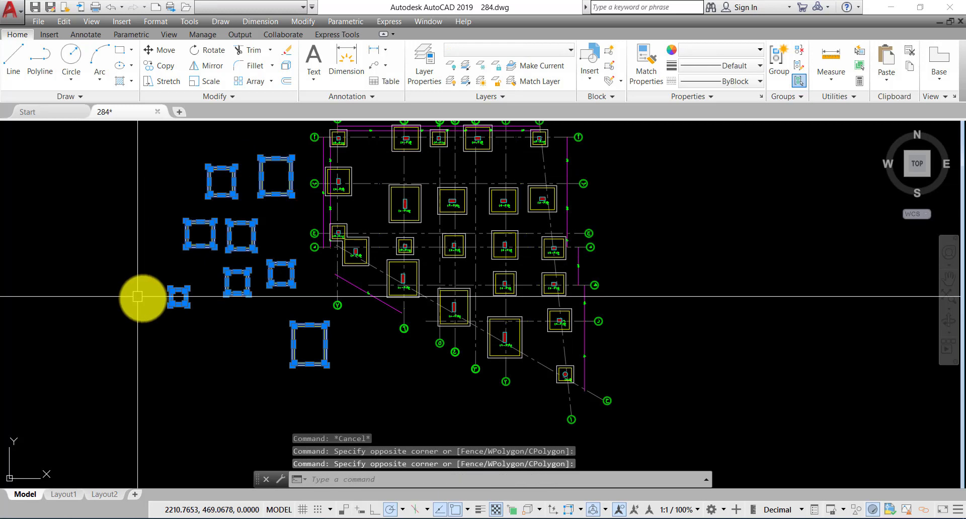
pyautogui.press('space')
pyautogui.click(304, 332)
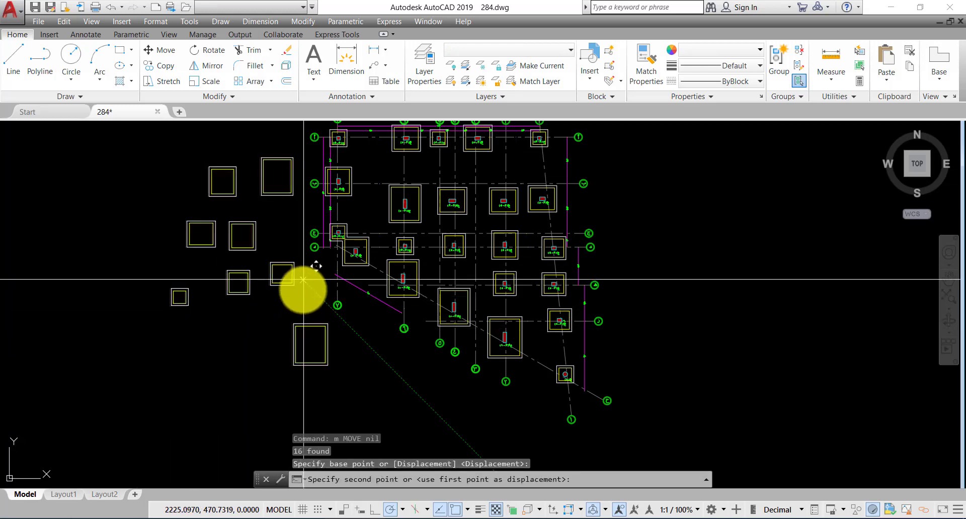
pyautogui.scroll(-2, 146, 320)
pyautogui.press('Escape')
pyautogui.scroll(2, 360, 266)
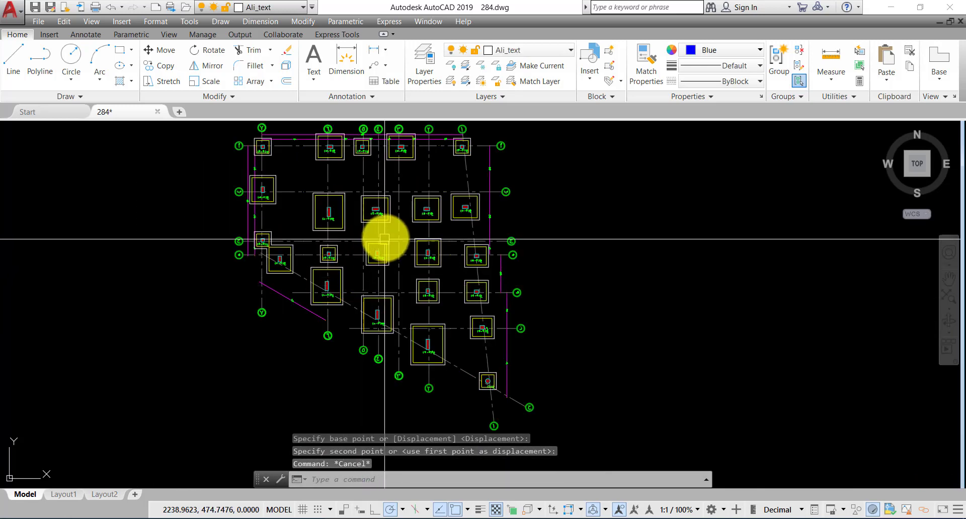
pyautogui.moveTo(385, 238); pyautogui.dragTo(376, 258, button='middle')
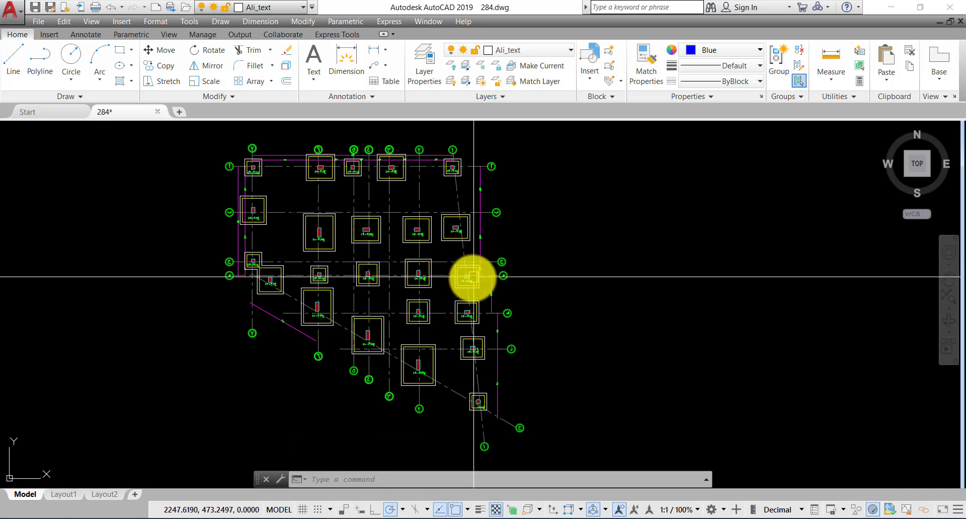
# Examine the footing around the 30 x 30 column at axes 1 and أ and its neighbours on the plan
pyautogui.moveTo(473, 277); pyautogui.dragTo(483, 339, button='middle')
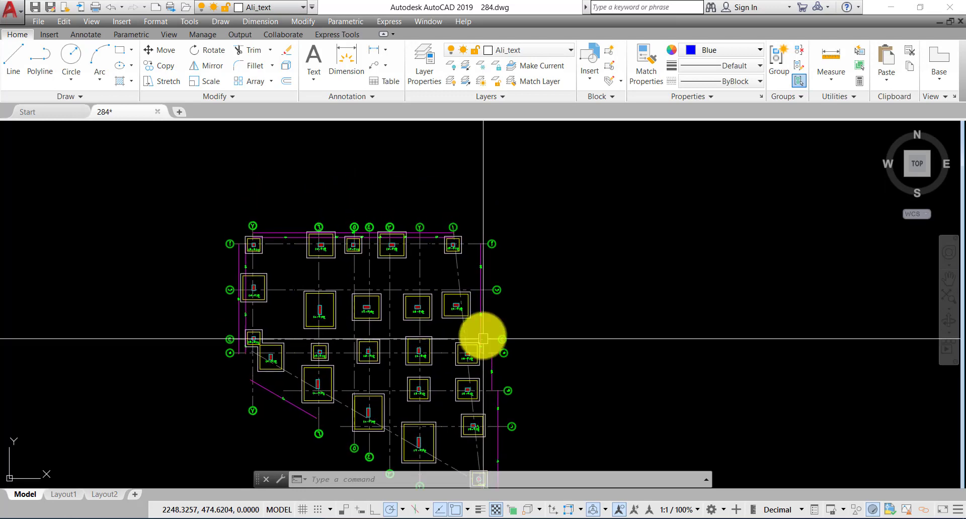
pyautogui.scroll(4, 448, 281)
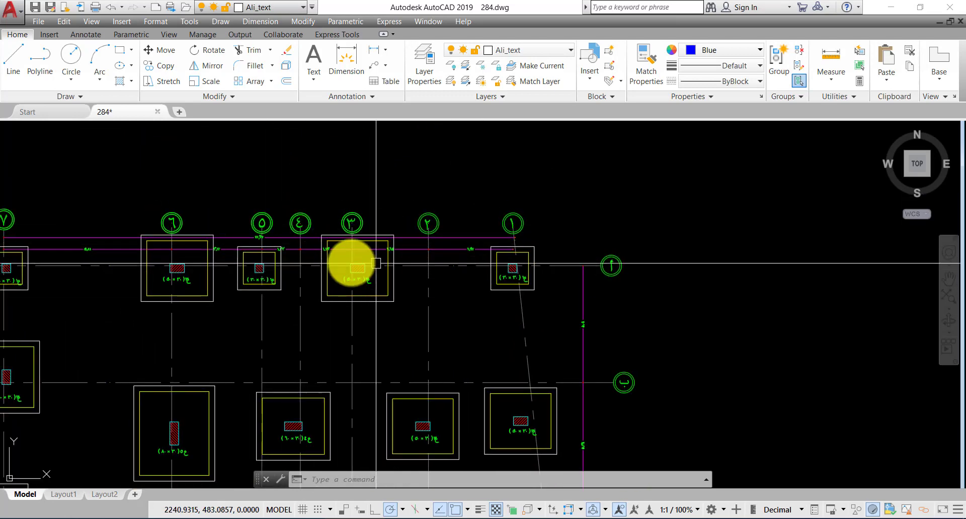
pyautogui.scroll(4, 462, 278)
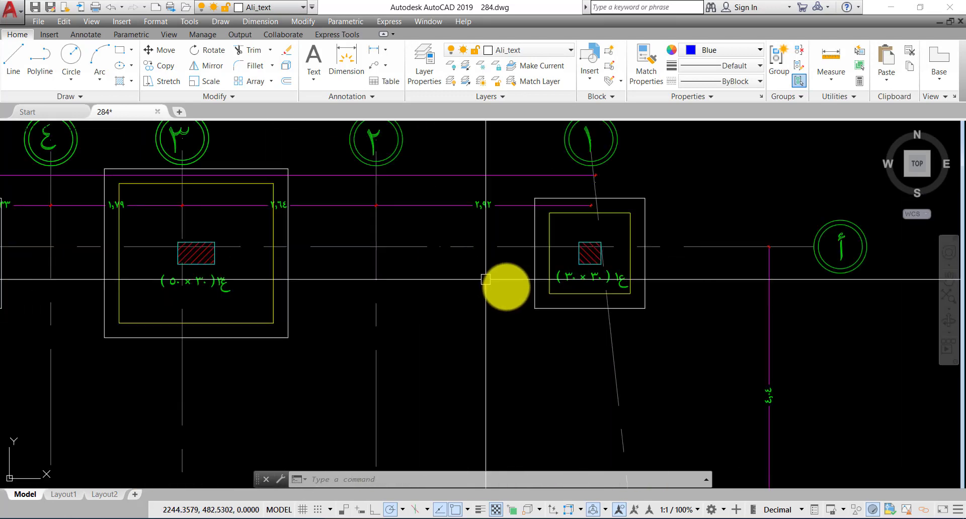
pyautogui.scroll(2, 483, 277)
pyautogui.click(478, 222)
pyautogui.click(425, 232)
pyautogui.scroll(-4, 428, 229)
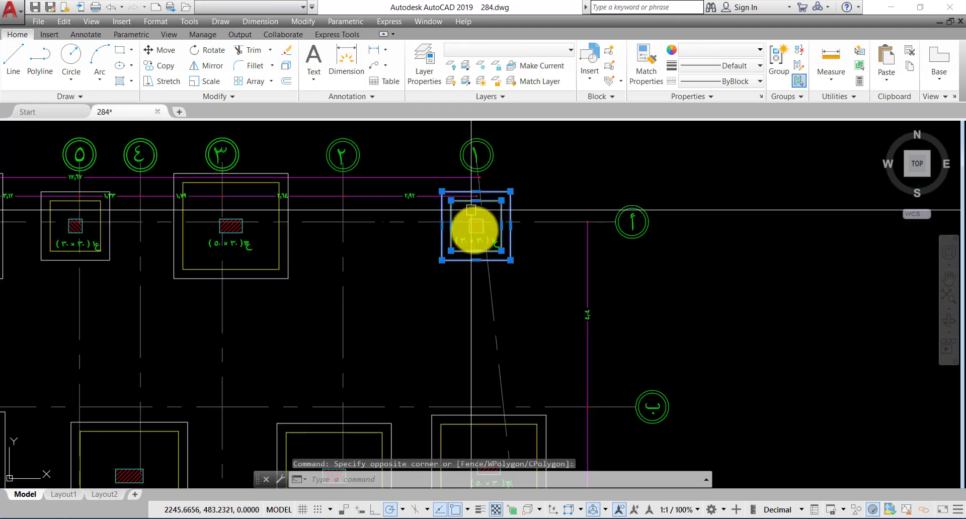
pyautogui.scroll(-2, 483, 408)
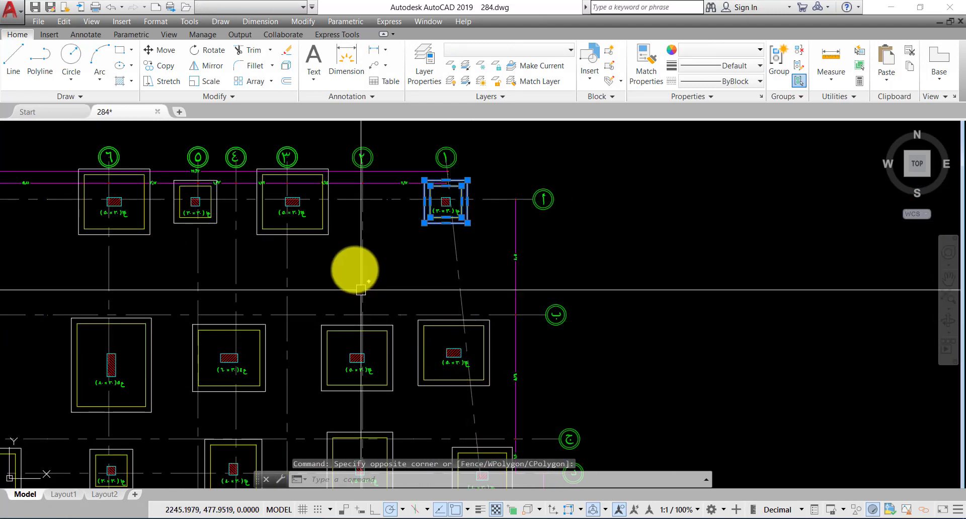
pyautogui.scroll(-2, 262, 276)
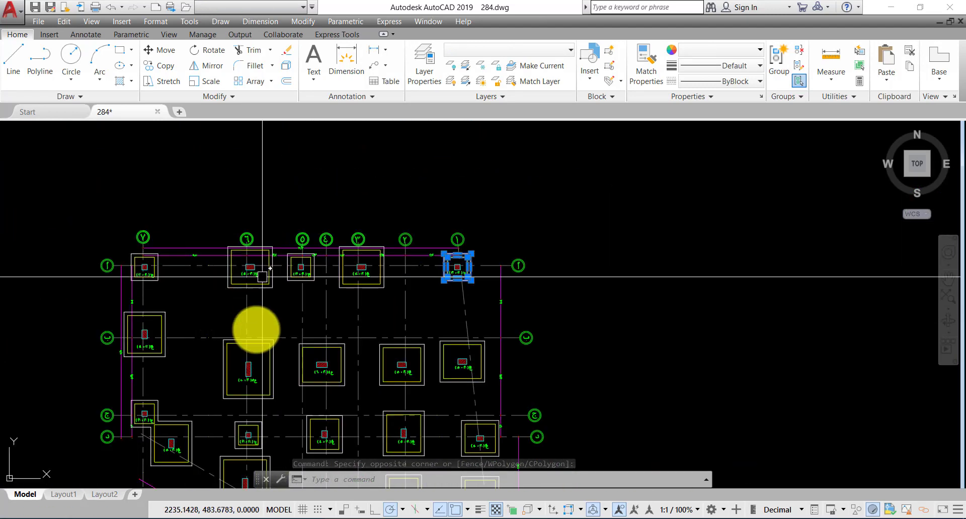
# Examine the edge footings and strap beams along axis أ on the reference foundation plan and compare them with the new footings
pyautogui.scroll(-5, 262, 277)
pyautogui.scroll(5, 246, 397)
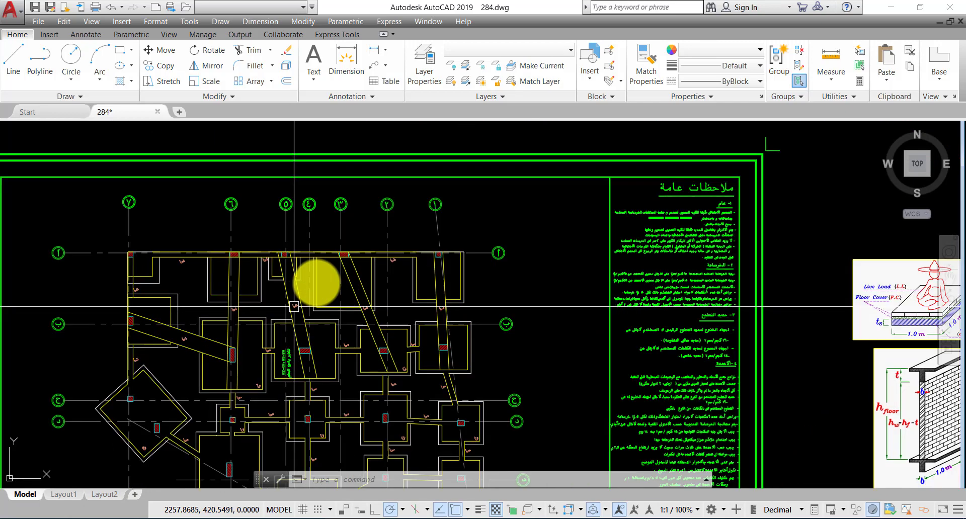
pyautogui.scroll(2, 359, 266)
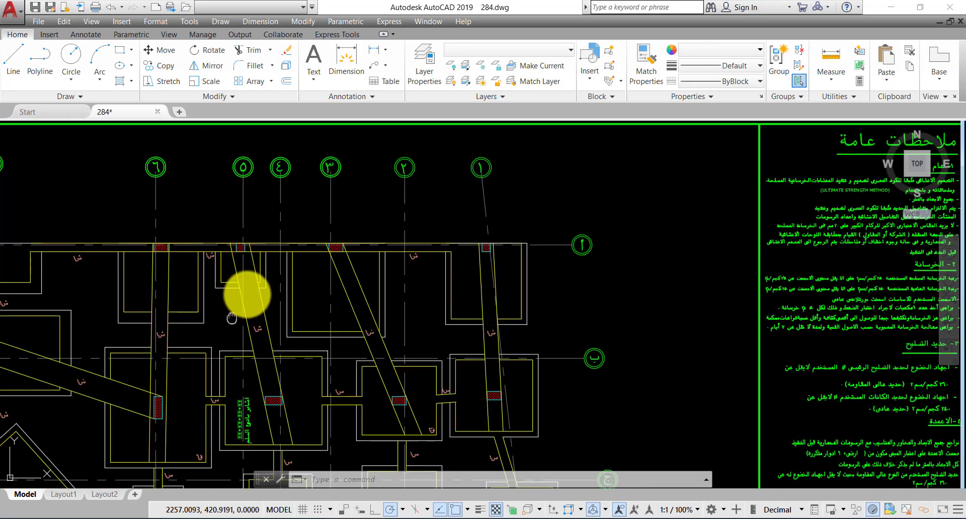
pyautogui.scroll(-3, 302, 266)
pyautogui.scroll(3, 417, 249)
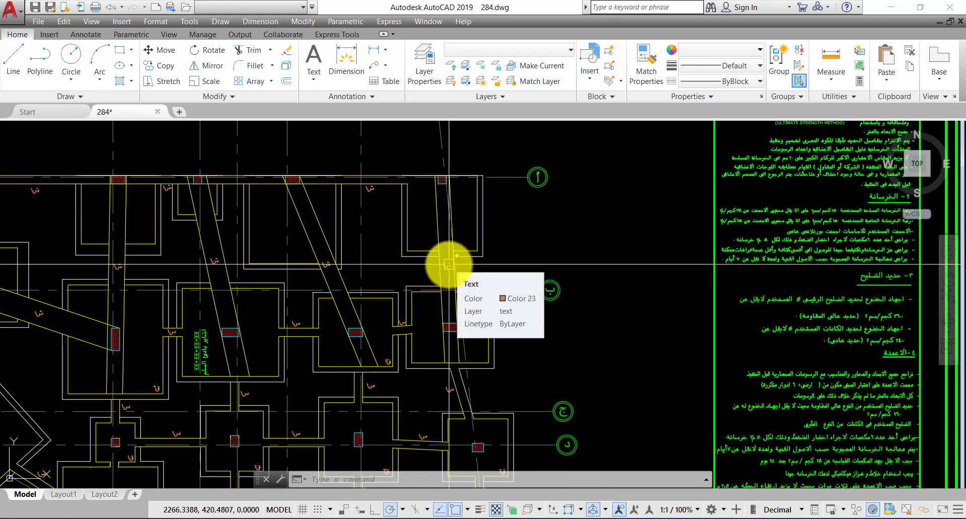
pyautogui.scroll(-8, 449, 264)
pyautogui.scroll(6, 390, 289)
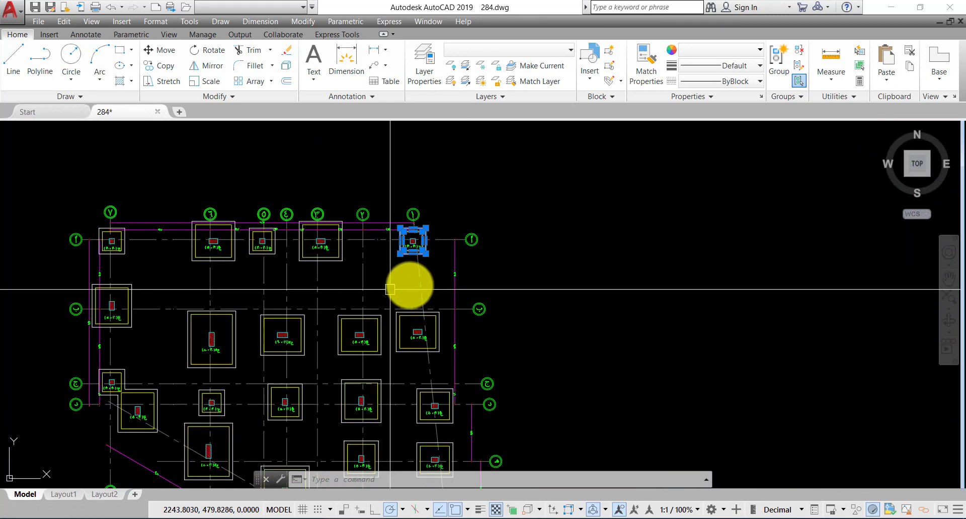
pyautogui.scroll(2, 414, 283)
pyautogui.press('Escape')
pyautogui.press('Escape')
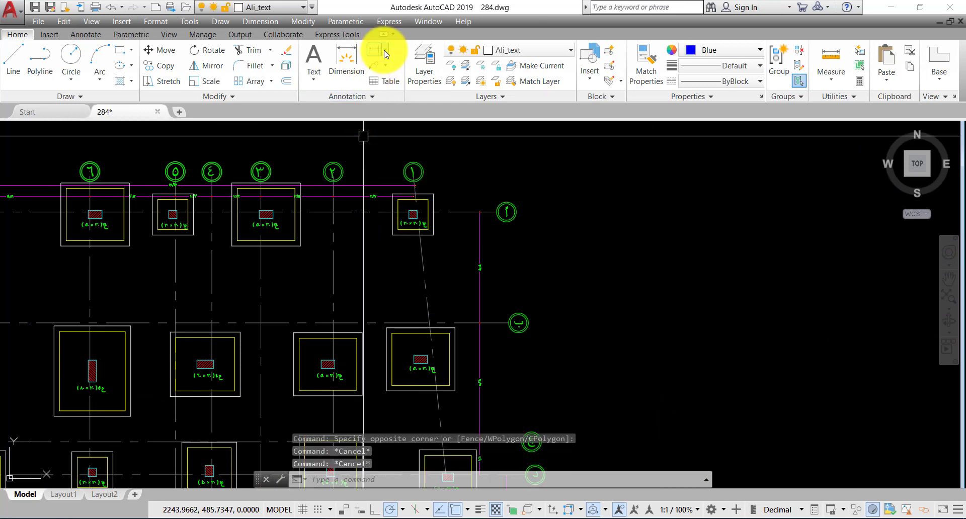
# Add an aligned dimension from the 30 x 30 column at axes 1 and أ to the 30 x 50 column below it
pyautogui.click(386, 54)
pyautogui.click(413, 98)
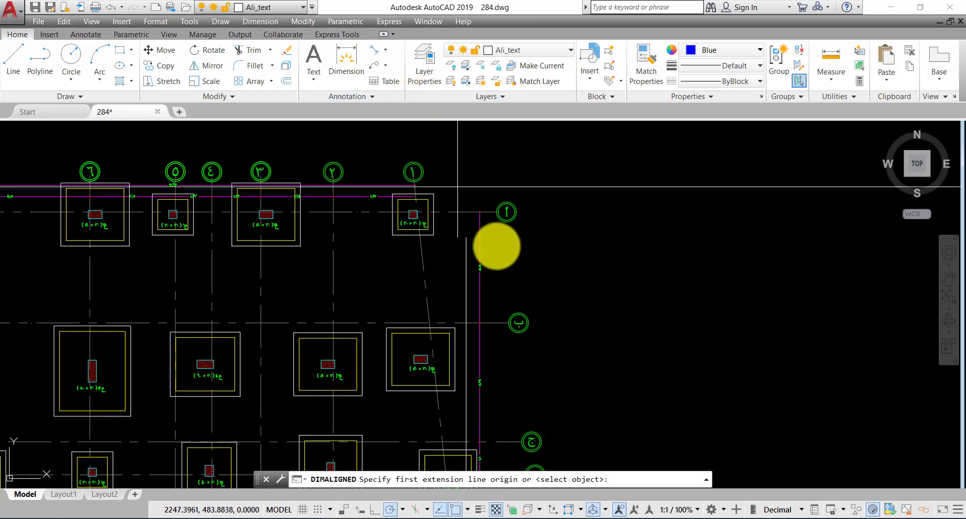
pyautogui.scroll(6, 431, 190)
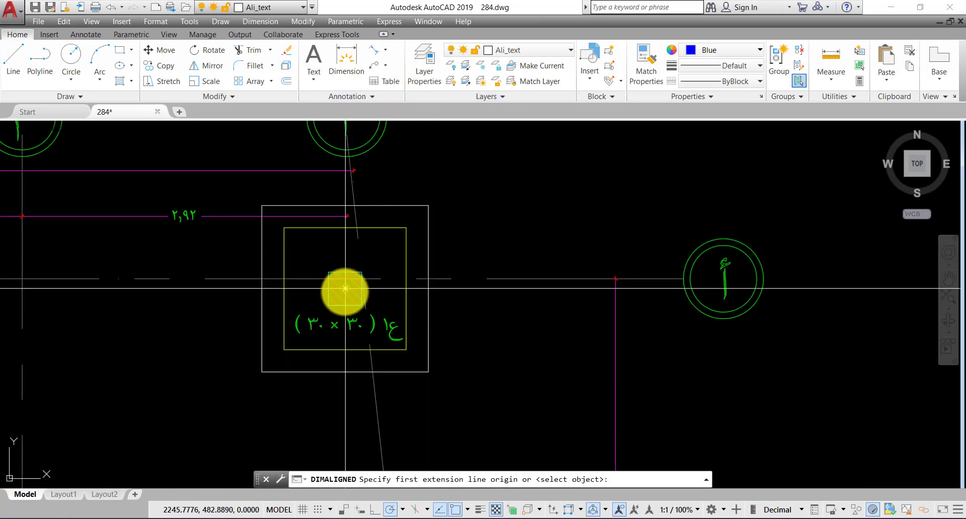
pyautogui.click(345, 289)
pyautogui.scroll(-4, 384, 247)
pyautogui.scroll(5, 410, 388)
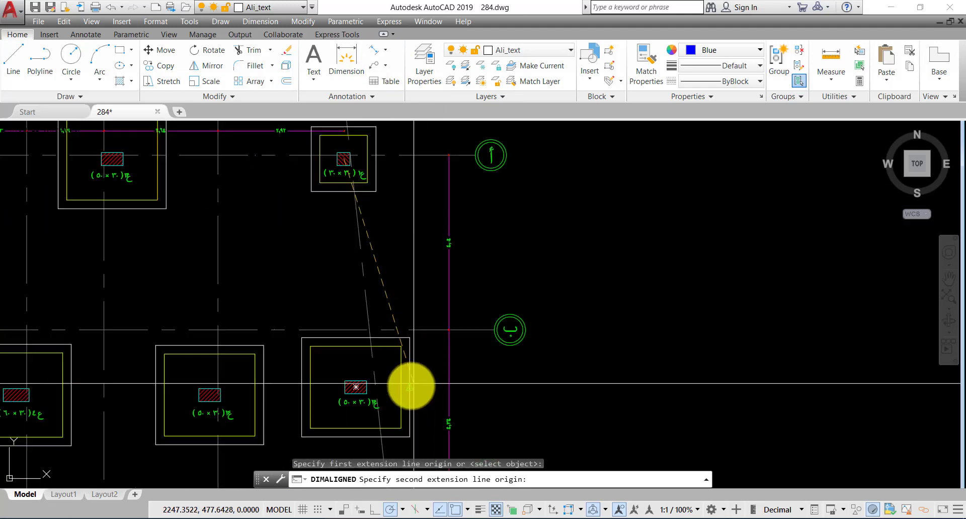
pyautogui.click(355, 377)
pyautogui.scroll(-3, 383, 312)
pyautogui.click(452, 184)
pyautogui.scroll(5, 402, 162)
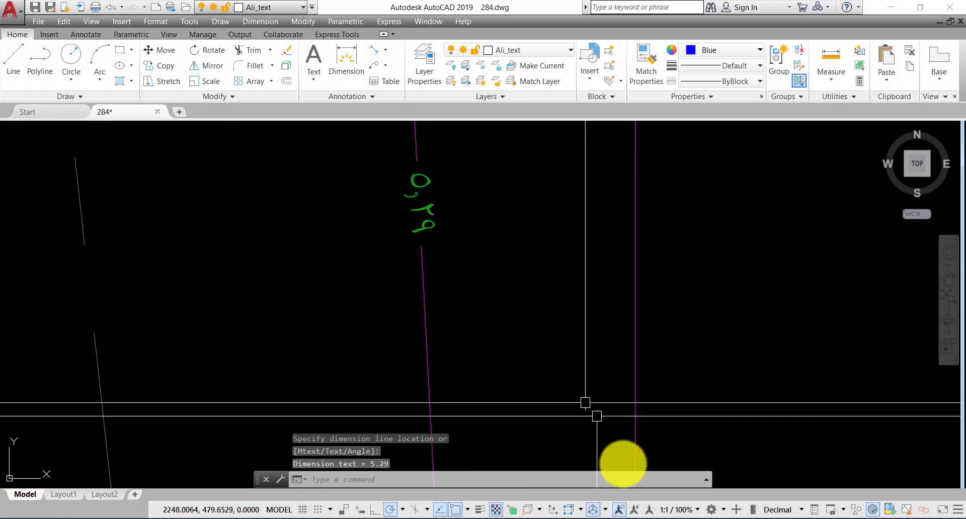
# Switch to the RC-Design-U-2007 workbook in Excel and open its strap beam footing design sheet
pyautogui.click(553, 512)
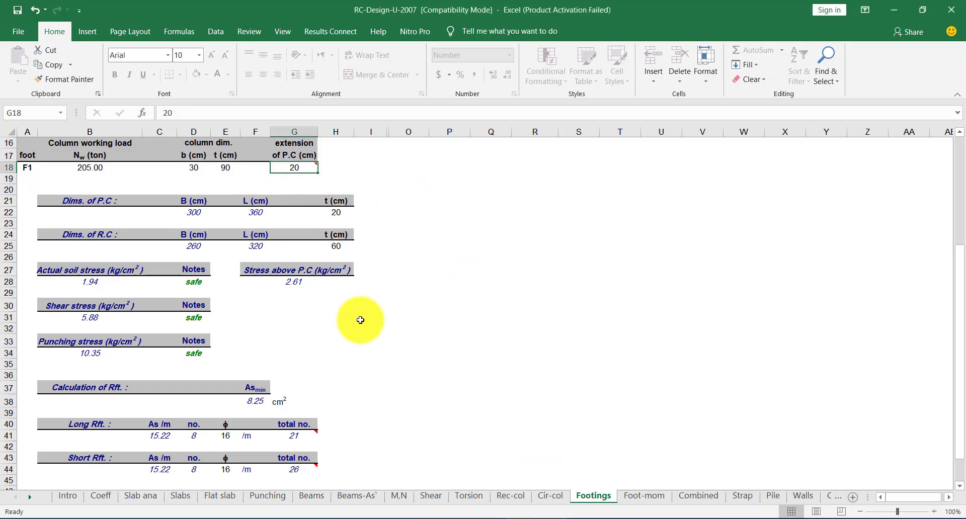
pyautogui.click(749, 498)
pyautogui.scroll(4, 644, 372)
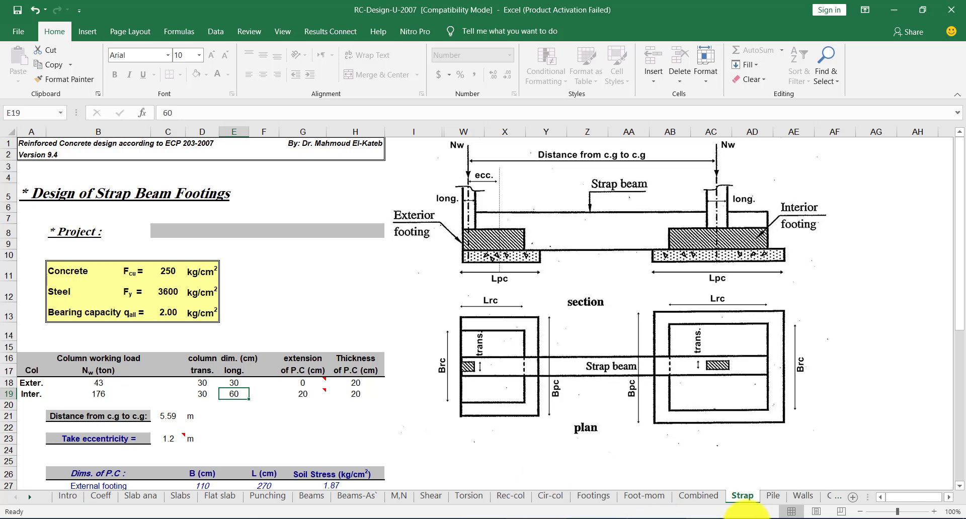
# Look up the two strap columns' labels in the SAP2000 model, and switch to the Design Column workbook's load table
pyautogui.click(747, 518)
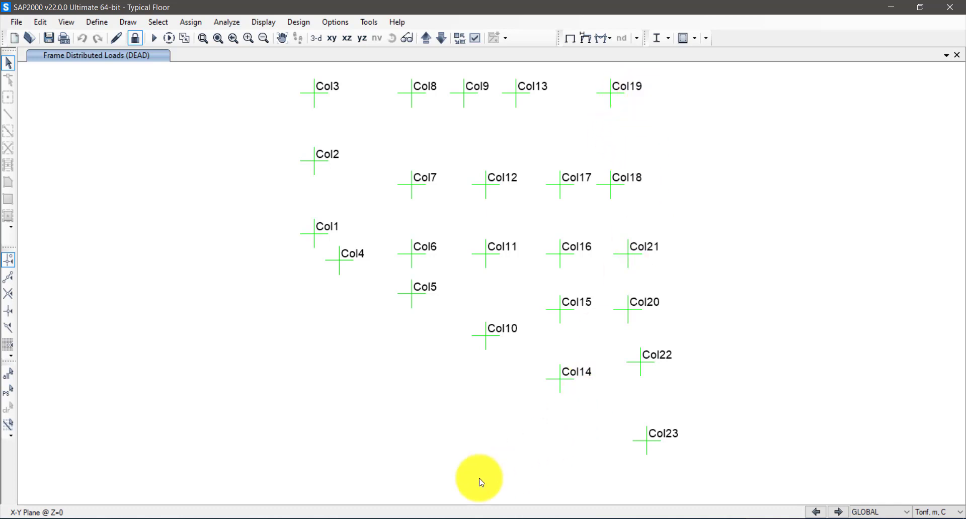
pyautogui.click(579, 515)
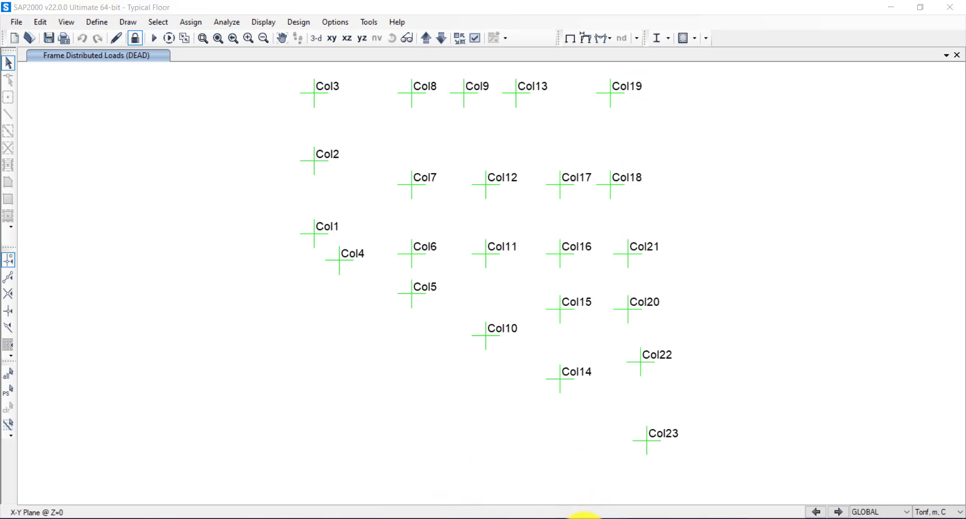
pyautogui.scroll(3, 332, 315)
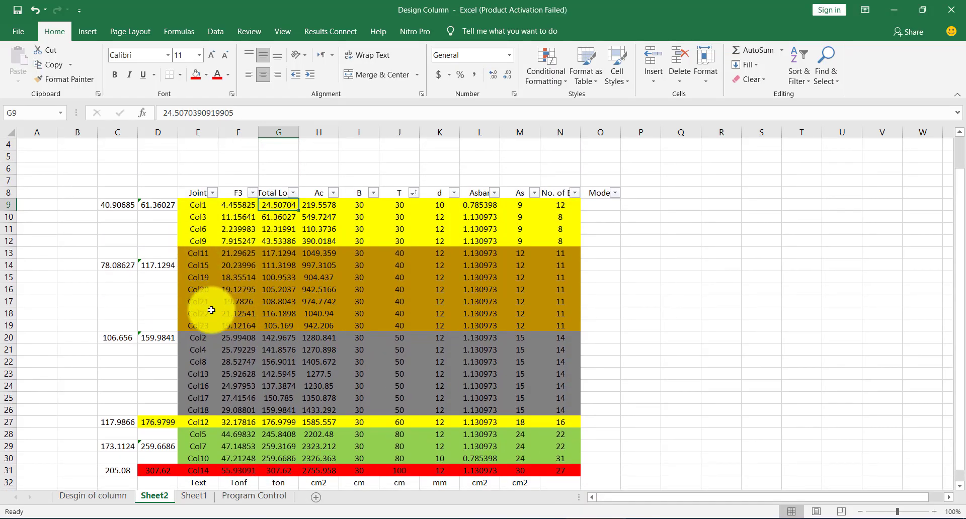
pyautogui.click(198, 385)
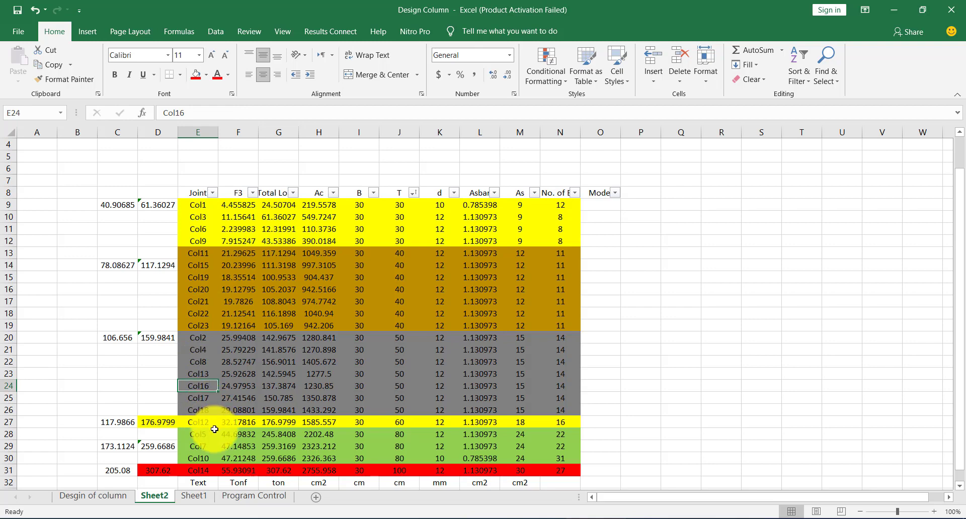
# Highlight the Col19 and Col18 rows from column E to column O with a gray fill
pyautogui.scroll(-3, 214, 422)
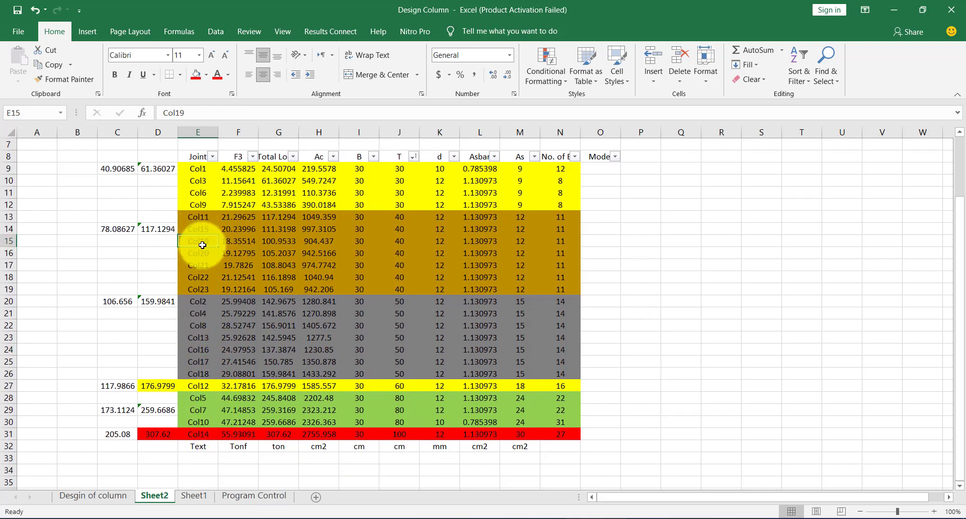
pyautogui.moveTo(202, 245); pyautogui.dragTo(619, 237)
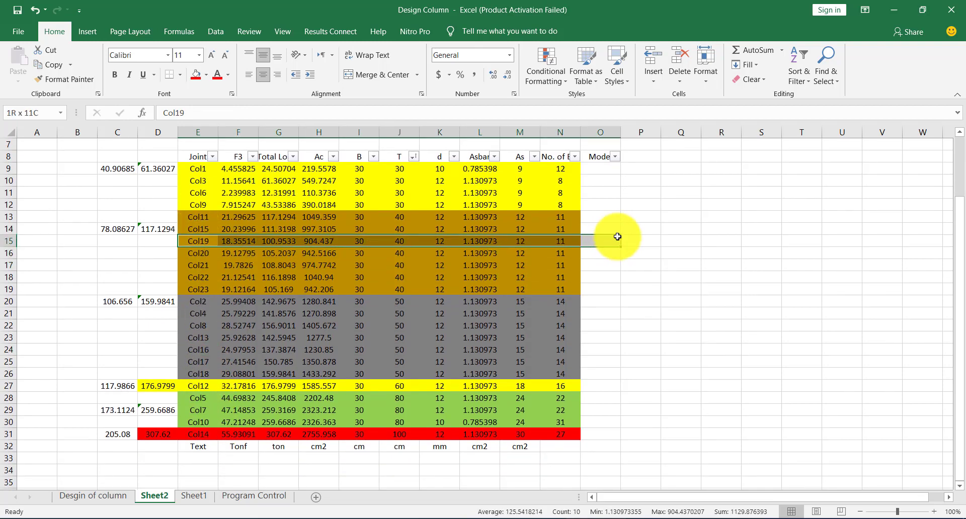
pyautogui.click(205, 75)
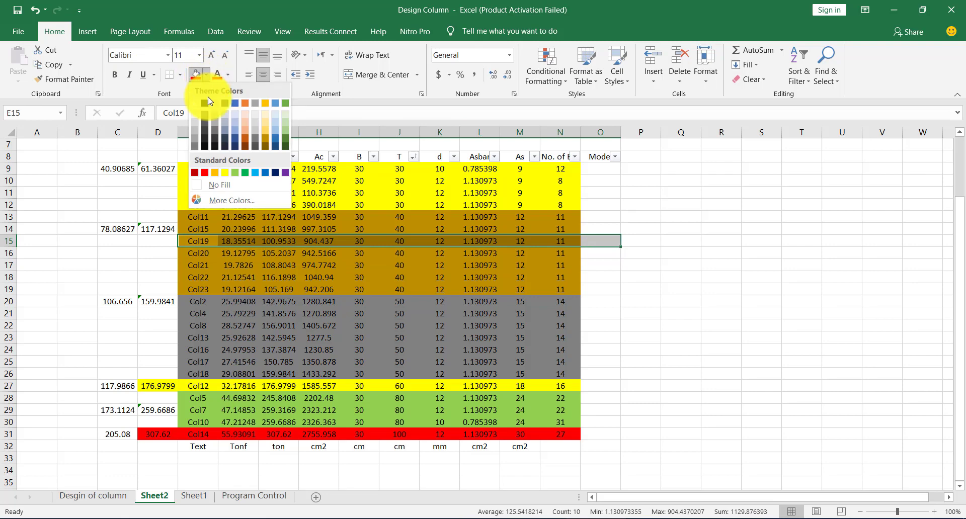
pyautogui.click(193, 136)
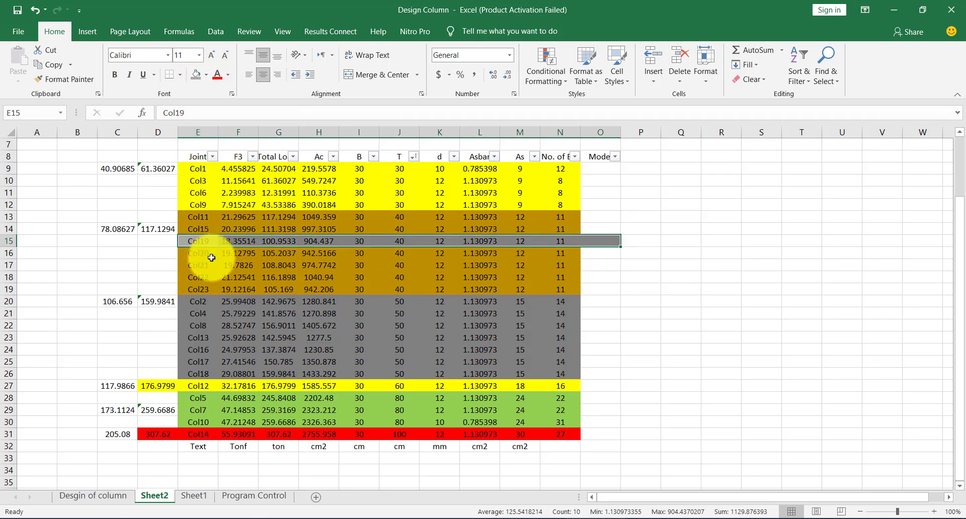
pyautogui.scroll(1, 212, 258)
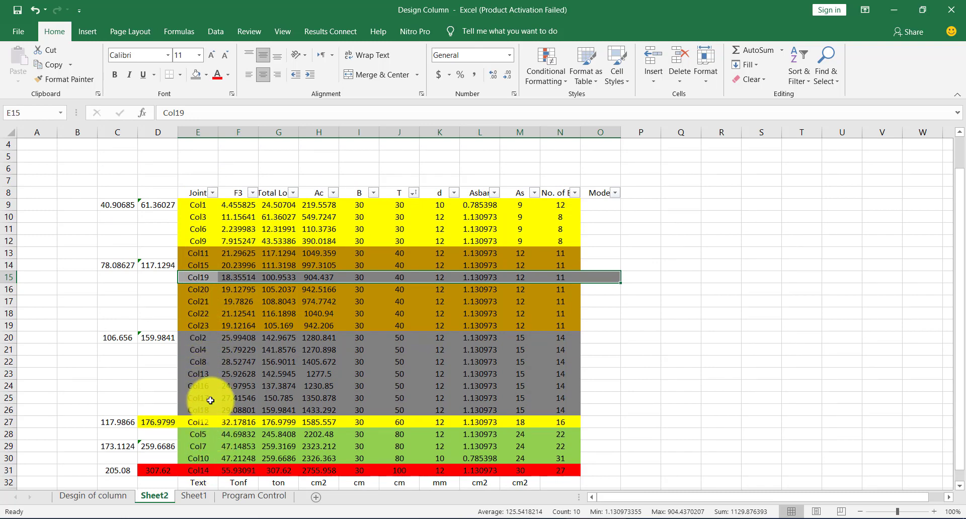
pyautogui.moveTo(205, 410); pyautogui.dragTo(597, 413)
pyautogui.click(197, 76)
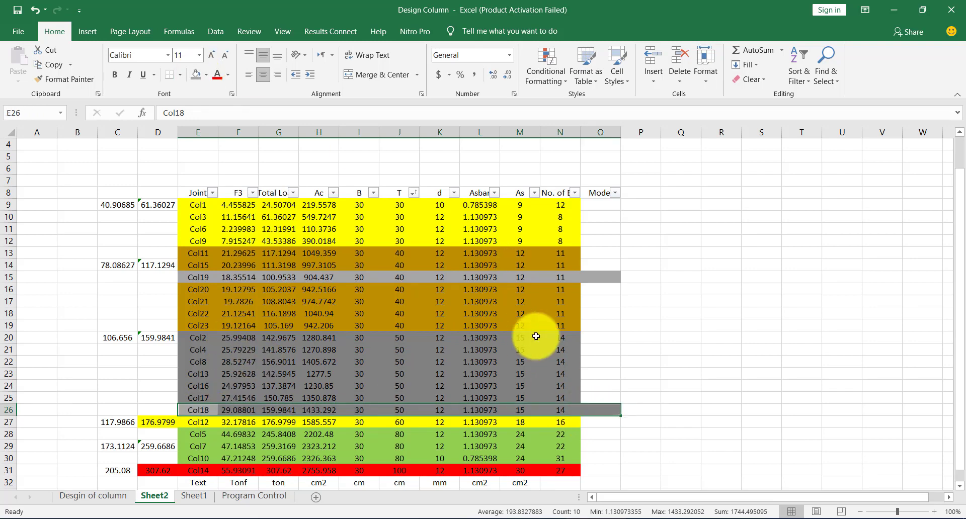
# Copy the total loads of Col18 and Col19 into cells O26 and O15 on their own rows
pyautogui.click(277, 408)
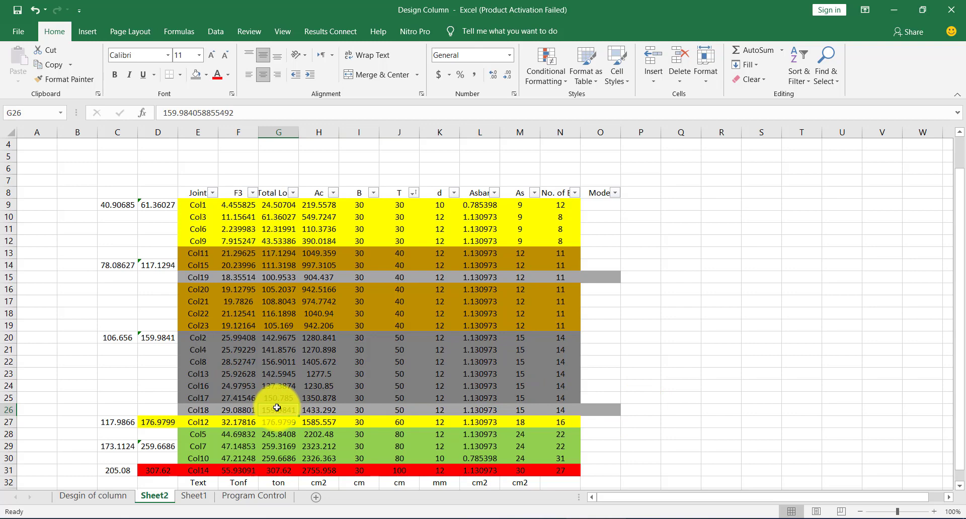
pyautogui.hotkey('ctrl', 'c')
pyautogui.click(612, 407)
pyautogui.hotkey('ctrl', 'v')
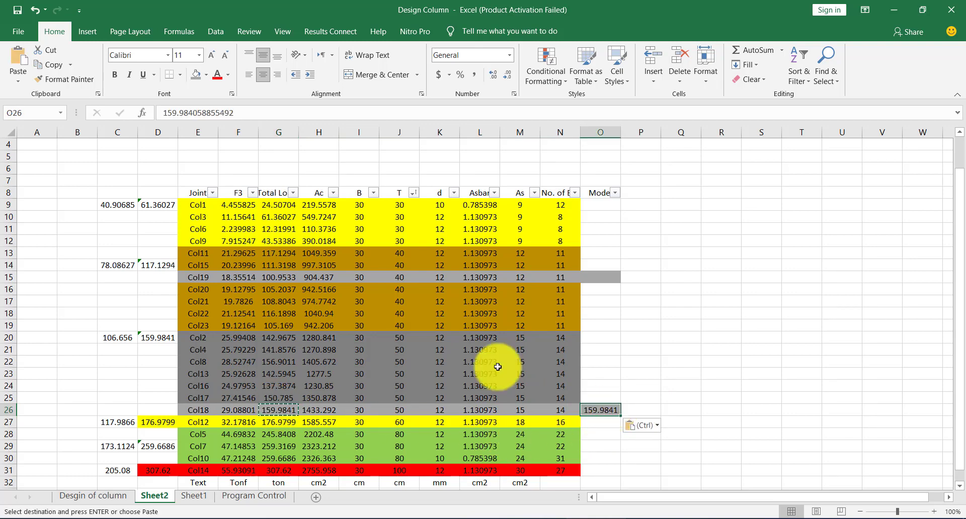
pyautogui.click(236, 278)
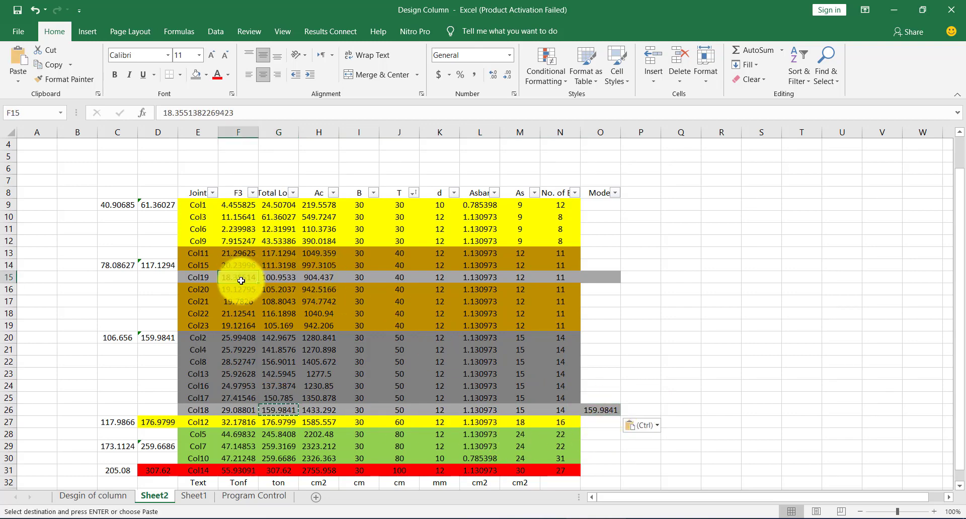
pyautogui.click(276, 277)
pyautogui.hotkey('ctrl', 'c')
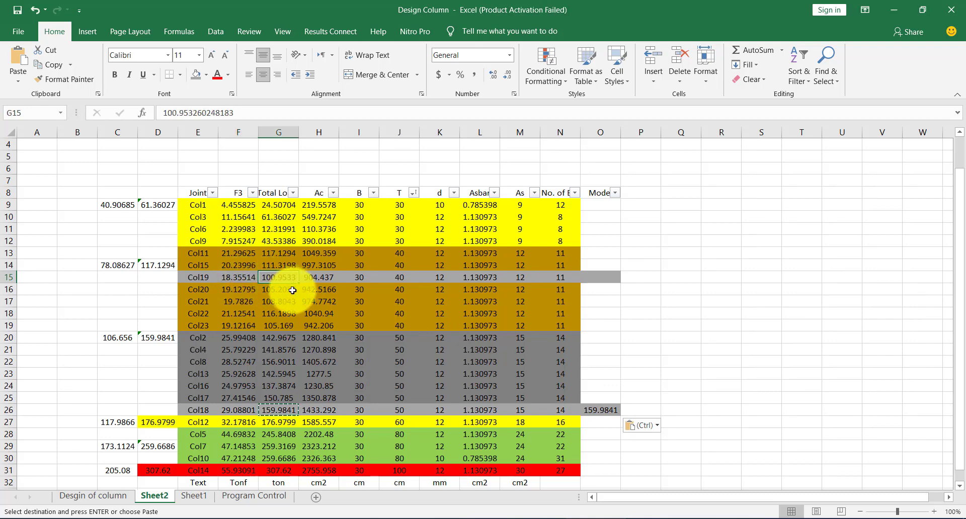
pyautogui.hotkey('ctrl', 'v')
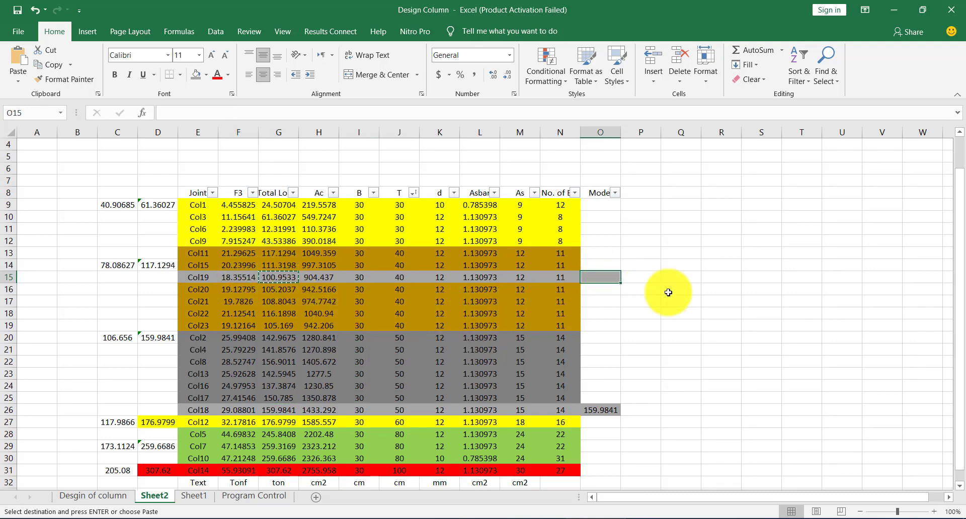
# Divide the Col19 and Col18 loads in O15 and O26 by 1.5, with the formulas in cells P15 and P26
pyautogui.write('=')
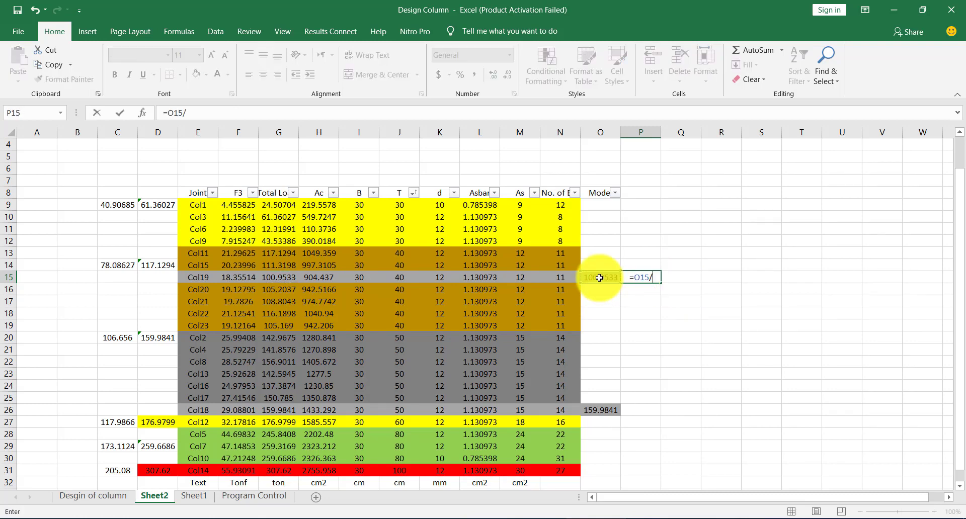
pyautogui.write('/1.5')
pyautogui.press('Return')
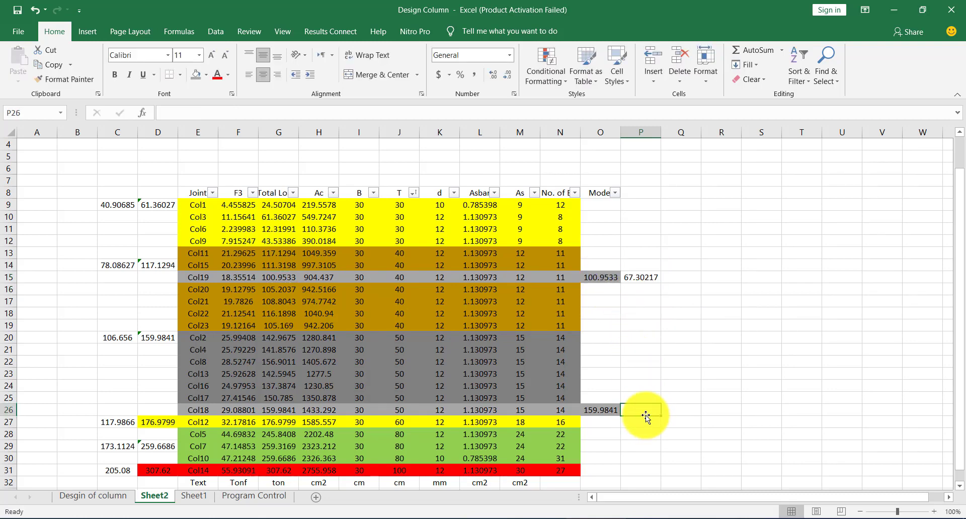
pyautogui.write('=')
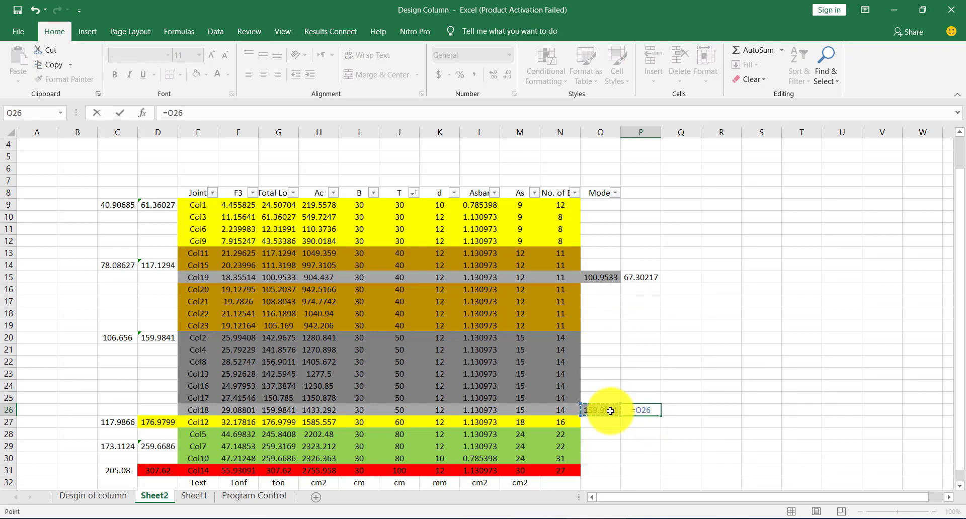
pyautogui.write('/1.5')
pyautogui.click(666, 400)
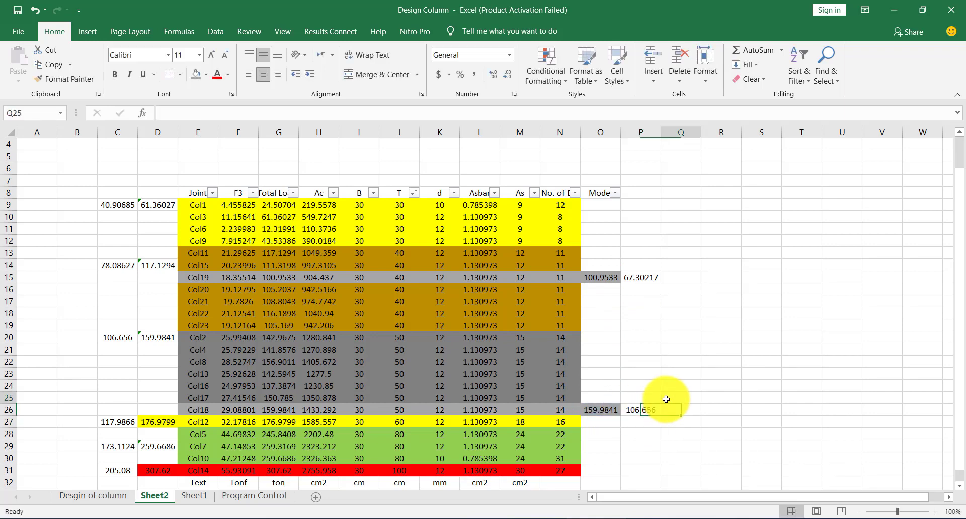
pyautogui.click(642, 276)
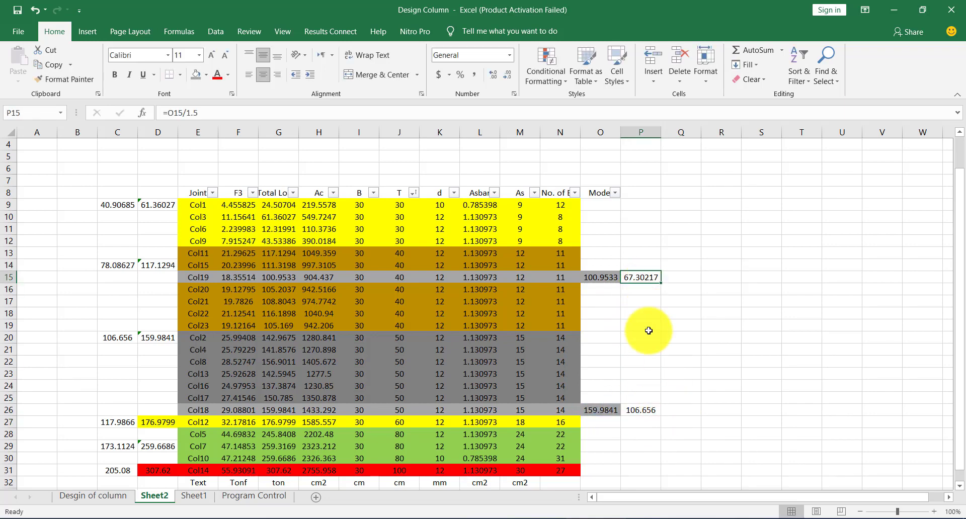
pyautogui.click(650, 362)
pyautogui.click(647, 411)
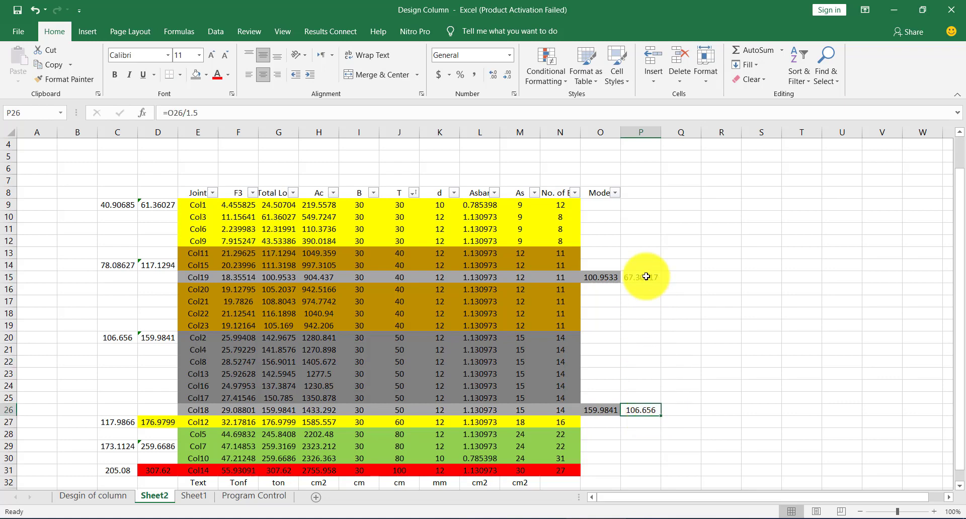
# Switch to the RC-Design-U-2007 workbook and set the exterior column's working load to 67 ton and its longitudinal dimension to 40 cm
pyautogui.click(779, 518)
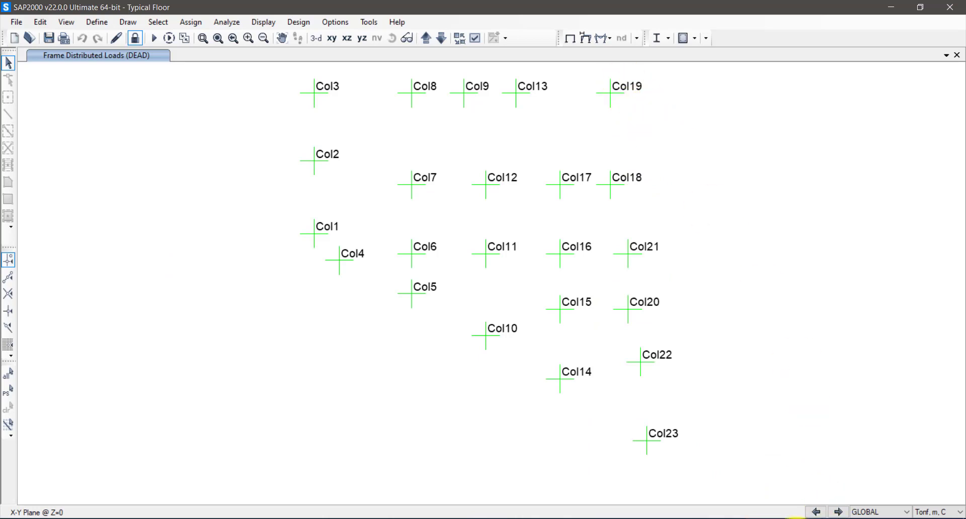
pyautogui.click(795, 518)
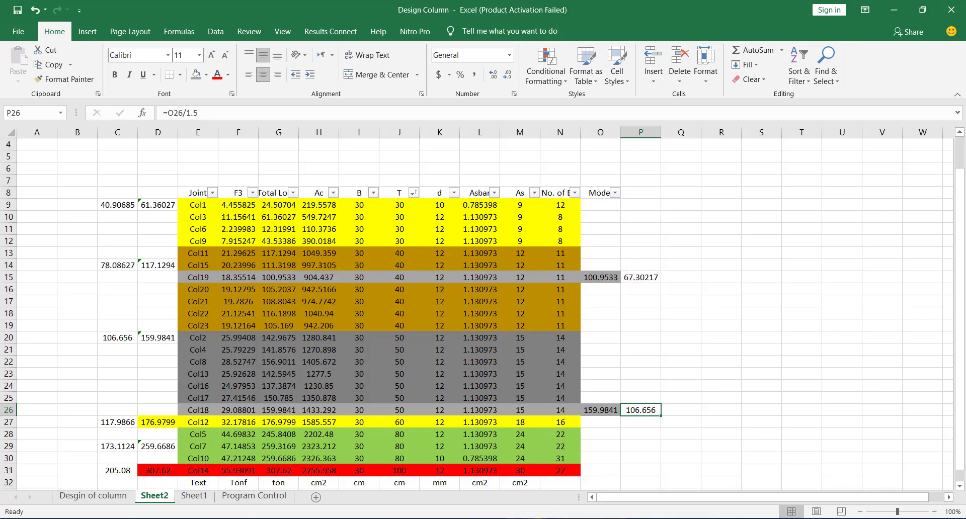
pyautogui.hotkey('alt', 'Tab')
pyautogui.click(91, 382)
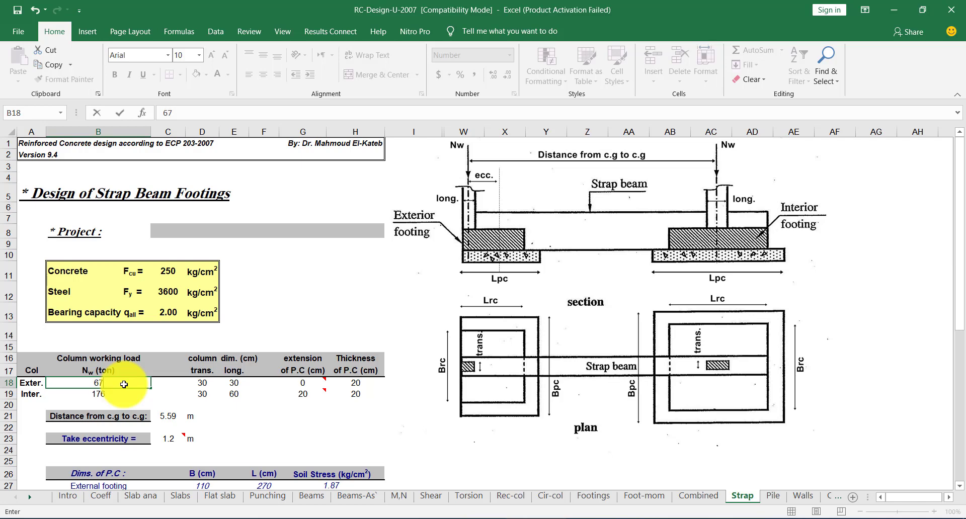
pyautogui.write('67')
pyautogui.click(222, 387)
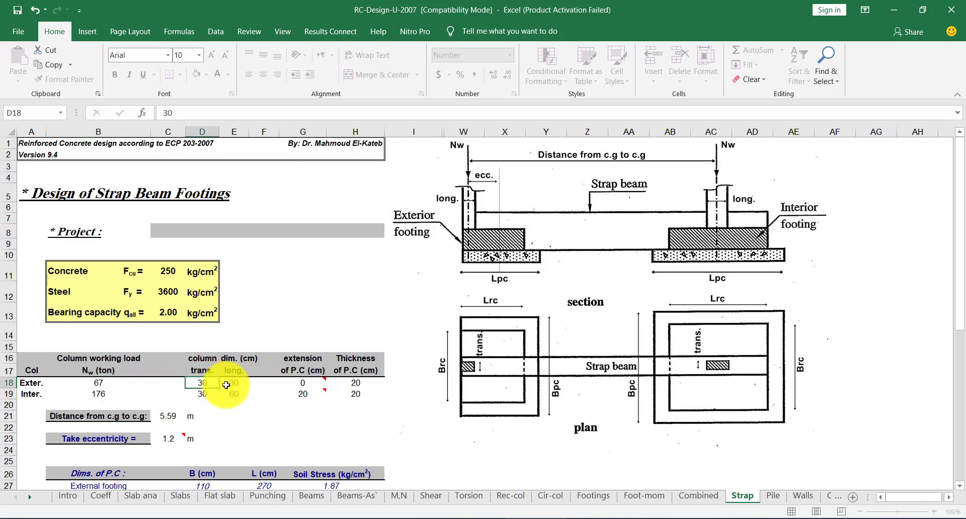
pyautogui.write('40')
pyautogui.press('Return')
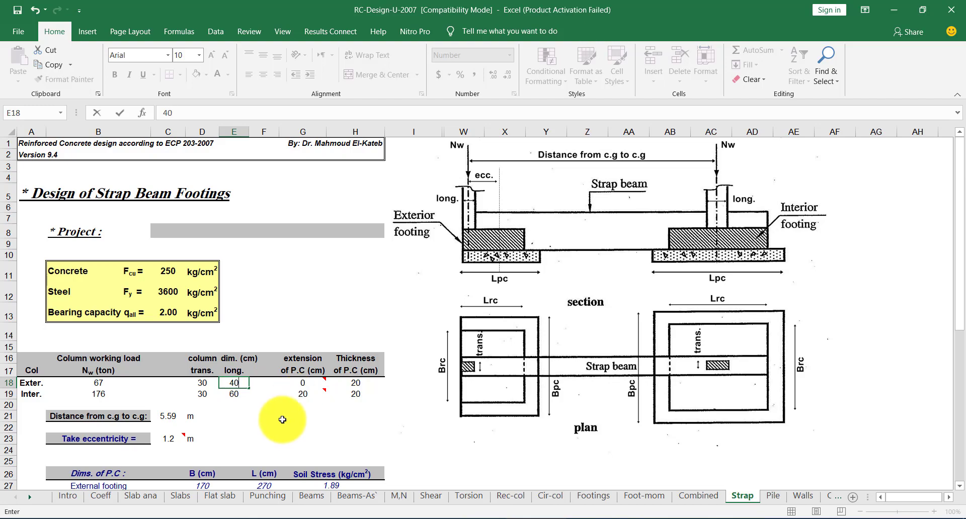
# Check Col18 in the Design Column workbook, and set the interior strap column's longitudinal dimension to 50 cm and working load to 106 ton
pyautogui.click(769, 518)
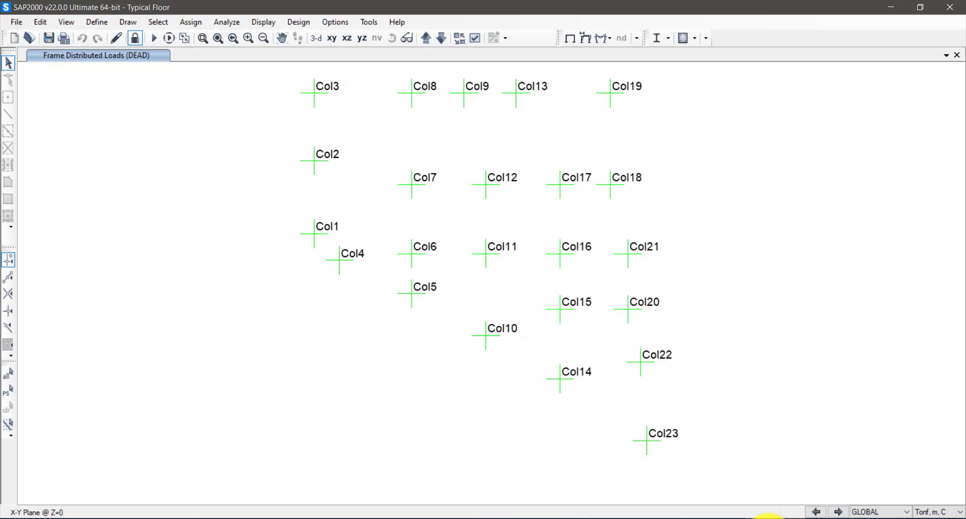
pyautogui.click(769, 518)
pyautogui.click(567, 516)
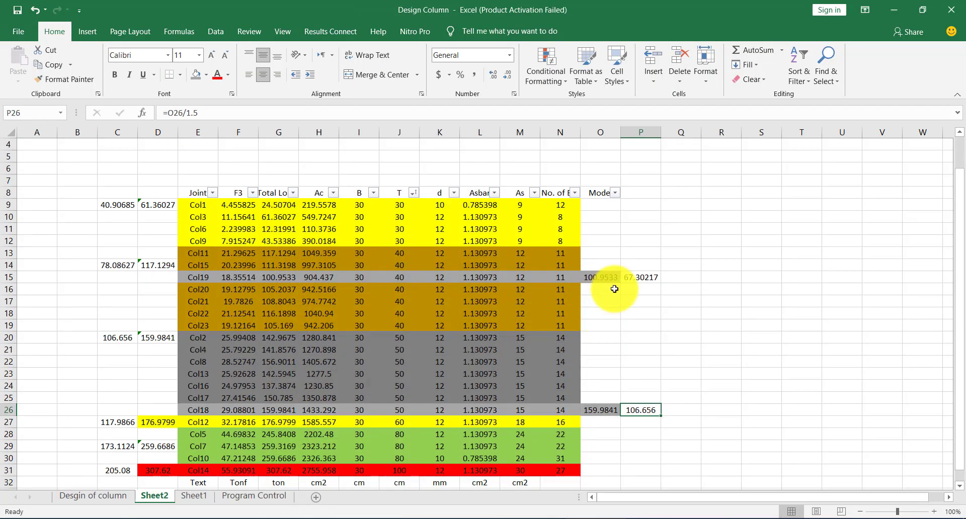
pyautogui.click(642, 285)
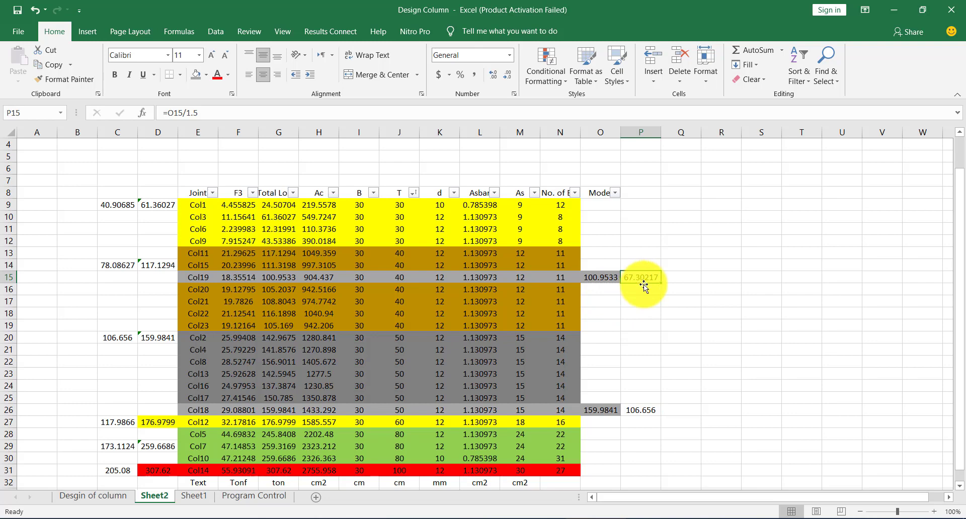
pyautogui.click(641, 388)
pyautogui.click(646, 410)
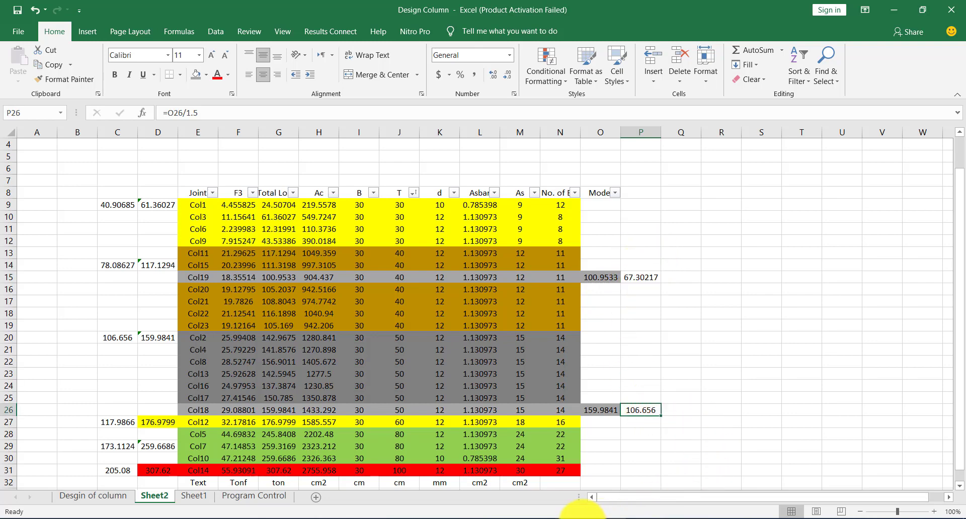
pyautogui.click(558, 517)
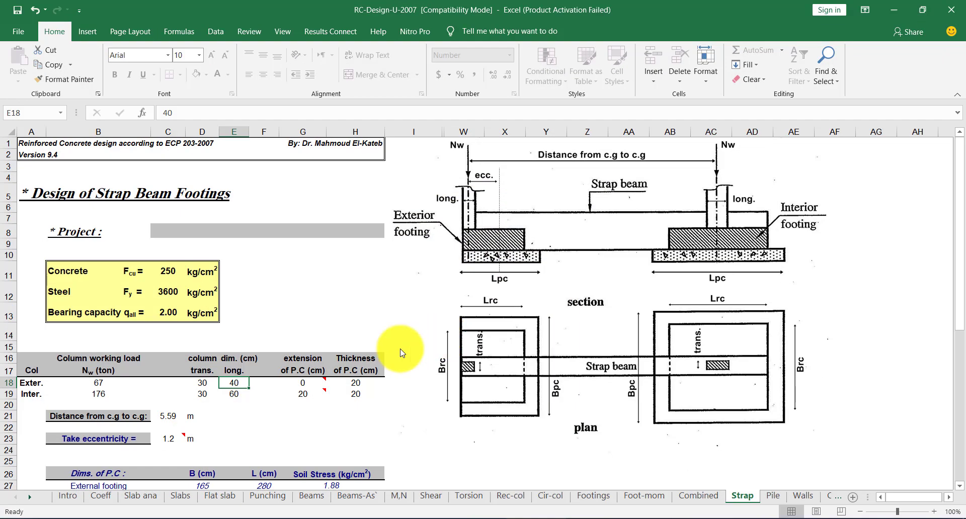
pyautogui.click(234, 394)
pyautogui.write('50')
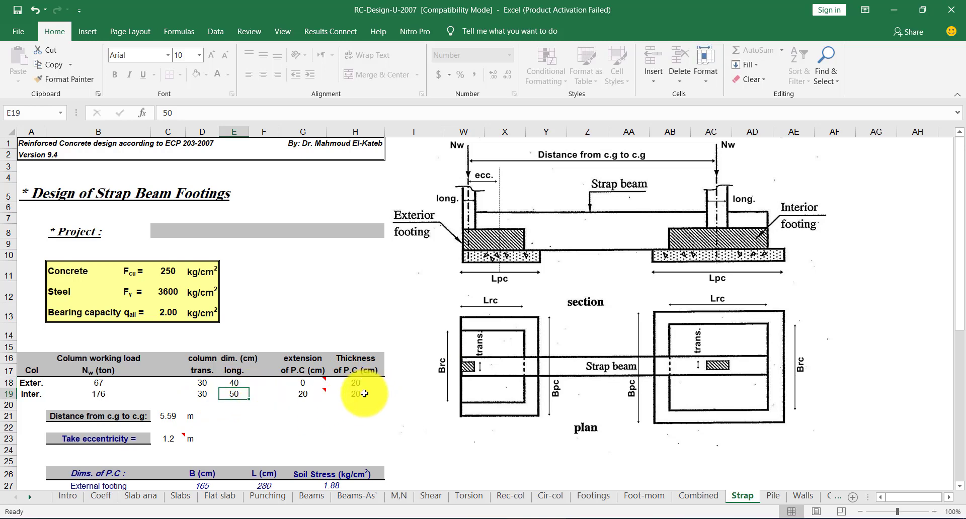
pyautogui.click(113, 395)
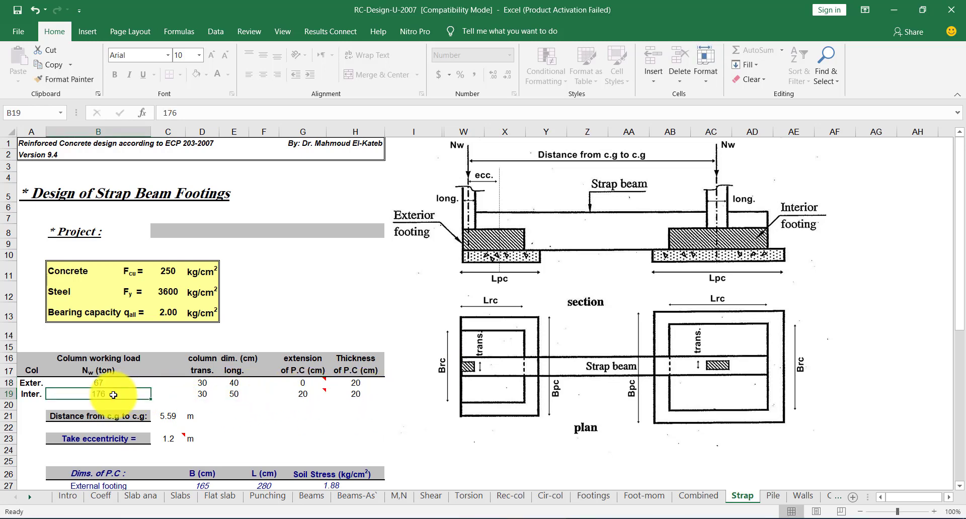
pyautogui.write('106')
pyautogui.press('Return')
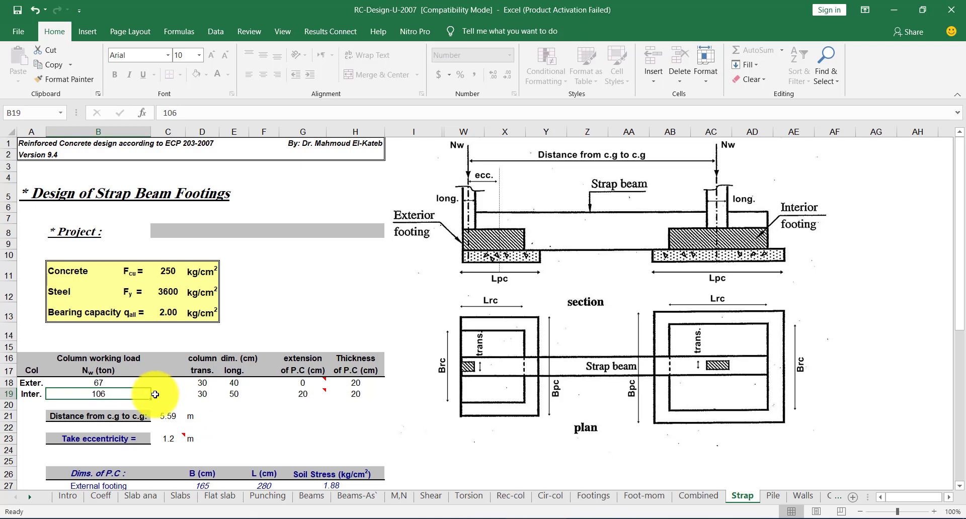
# Set the center-to-center distance between the two strap columns to 5.29 m
pyautogui.scroll(-1, 155, 395)
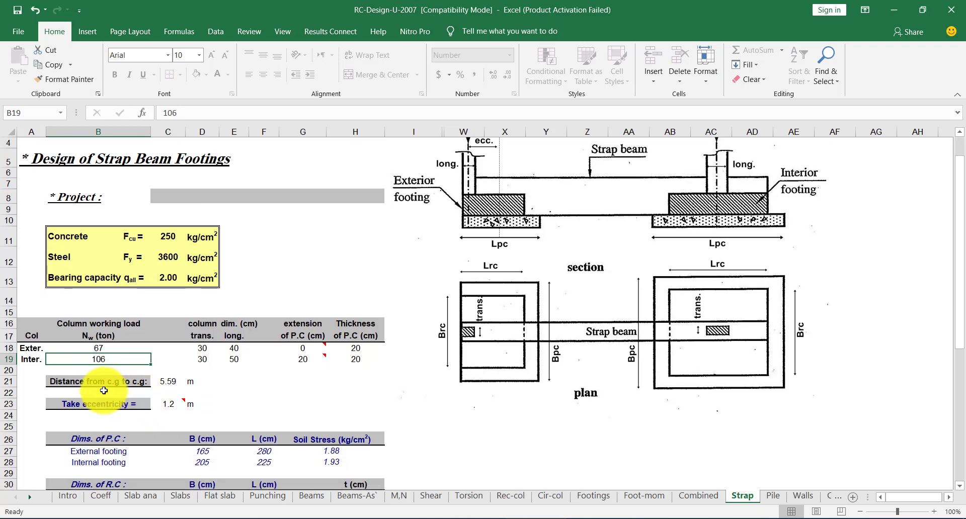
pyautogui.click(172, 385)
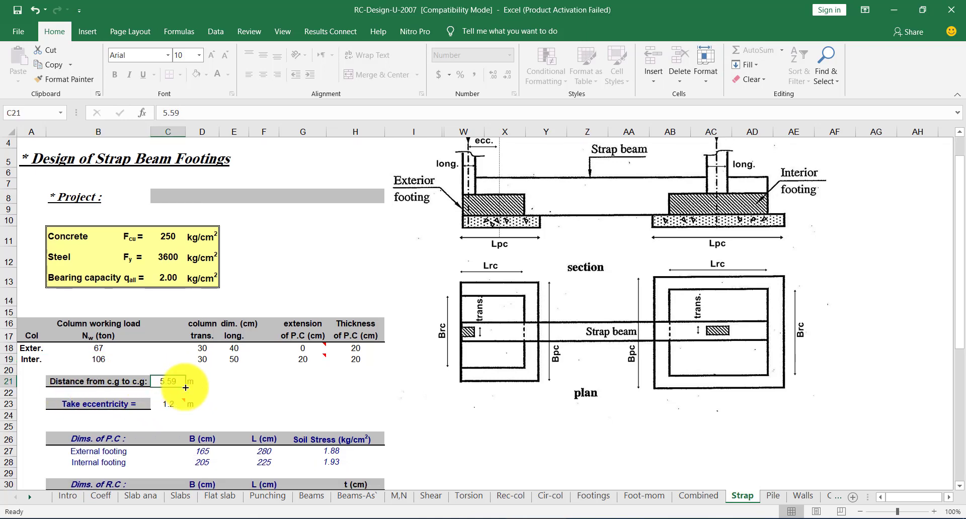
pyautogui.write('5.29')
pyautogui.press('Return')
# Open the Windows Calculator and work out the eccentricity as 0.2 × 5.29 + 0.1
pyautogui.click(171, 405)
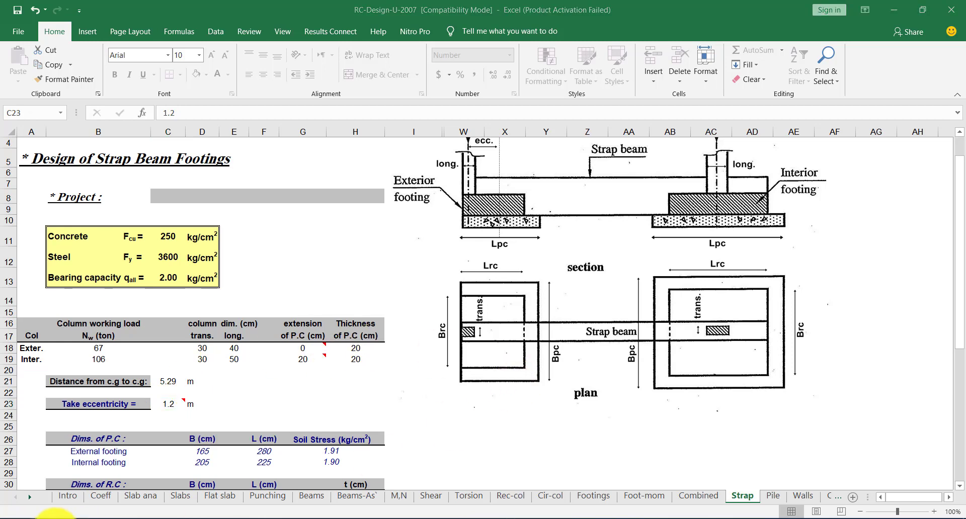
pyautogui.click(55, 518)
pyautogui.write('ca')
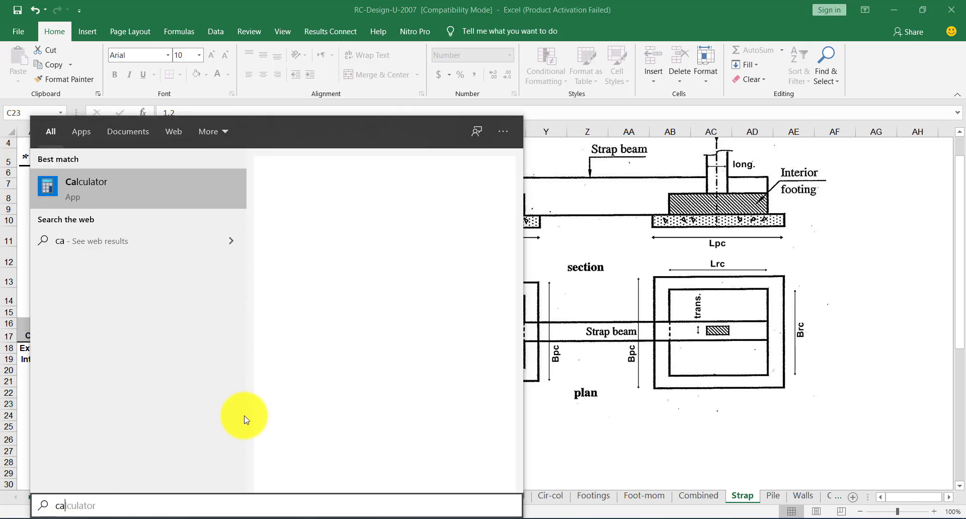
pyautogui.press('Return')
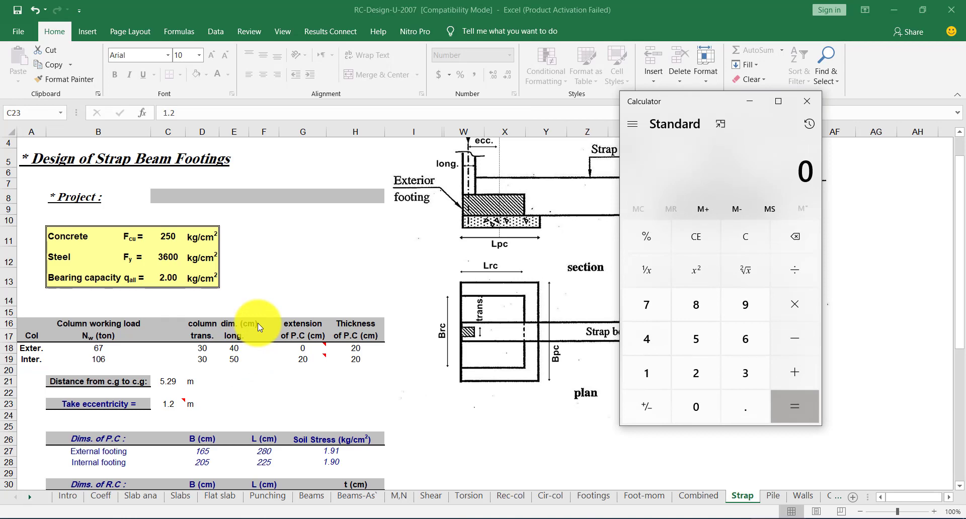
pyautogui.write('.2*')
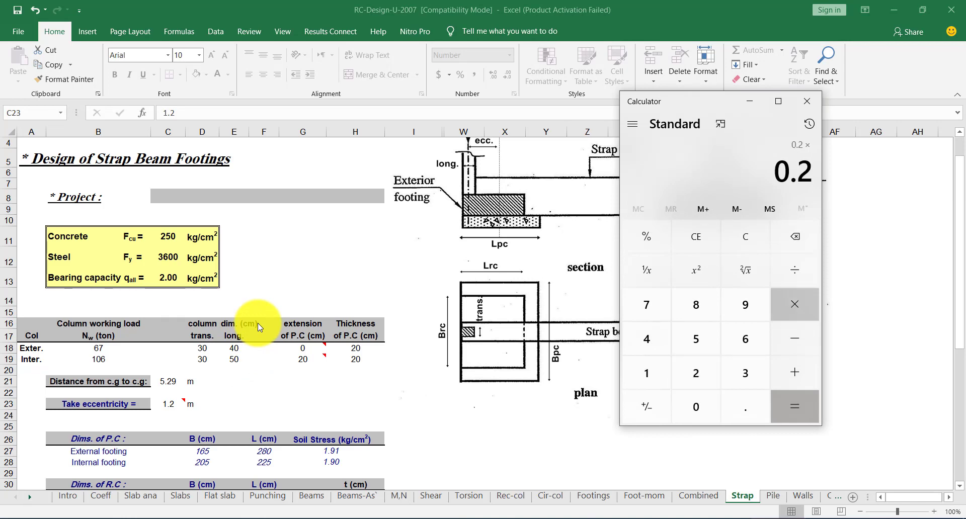
pyautogui.write('5.29')
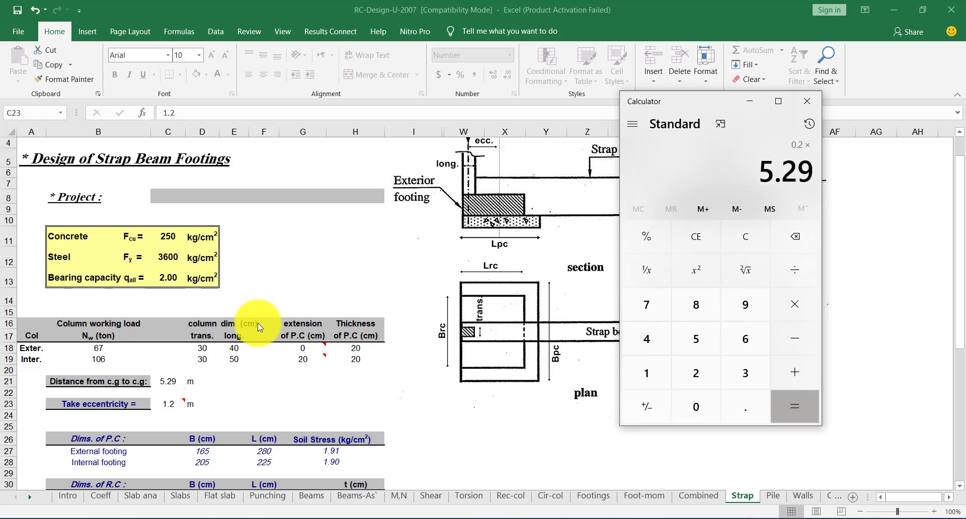
pyautogui.press('Return')
pyautogui.write('+.1')
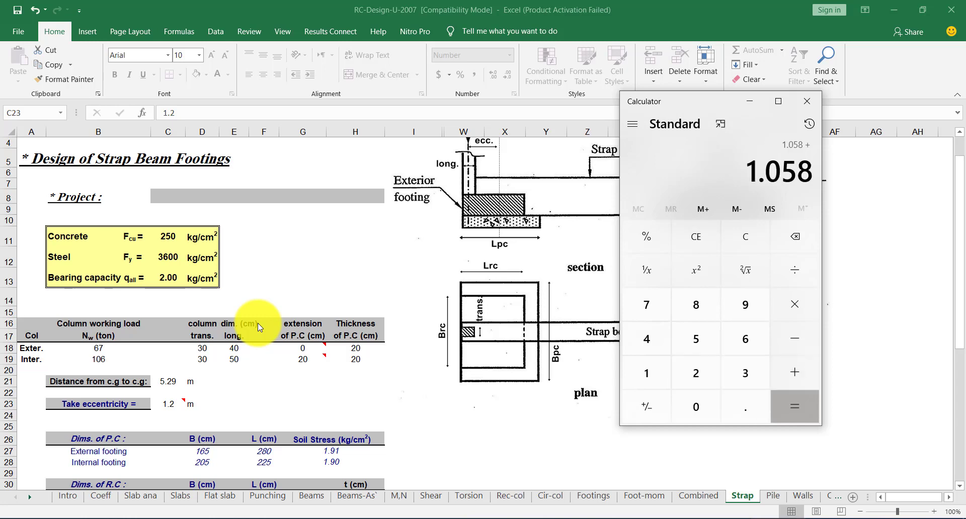
pyautogui.press('Return')
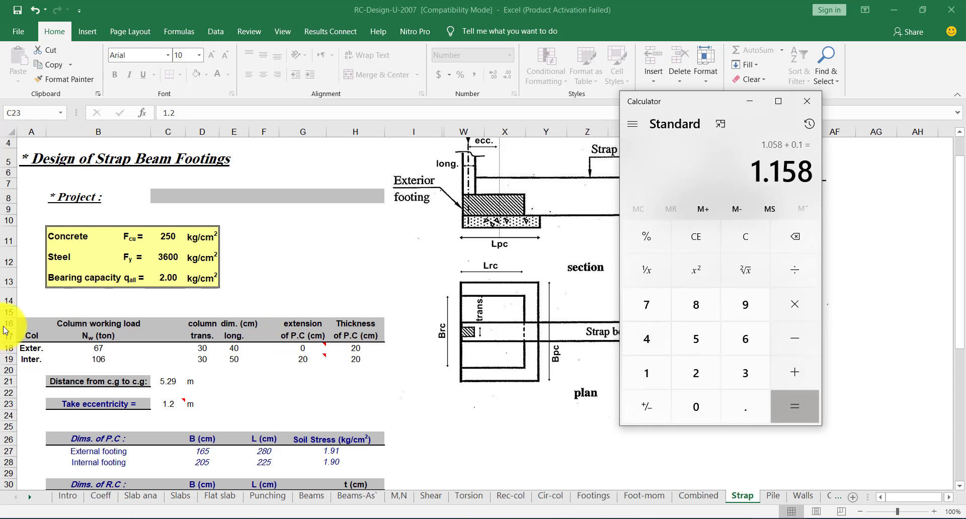
# Set the strap footing's eccentricity to 1.15 m in the design sheet
pyautogui.click(174, 406)
pyautogui.moveTo(176, 400)
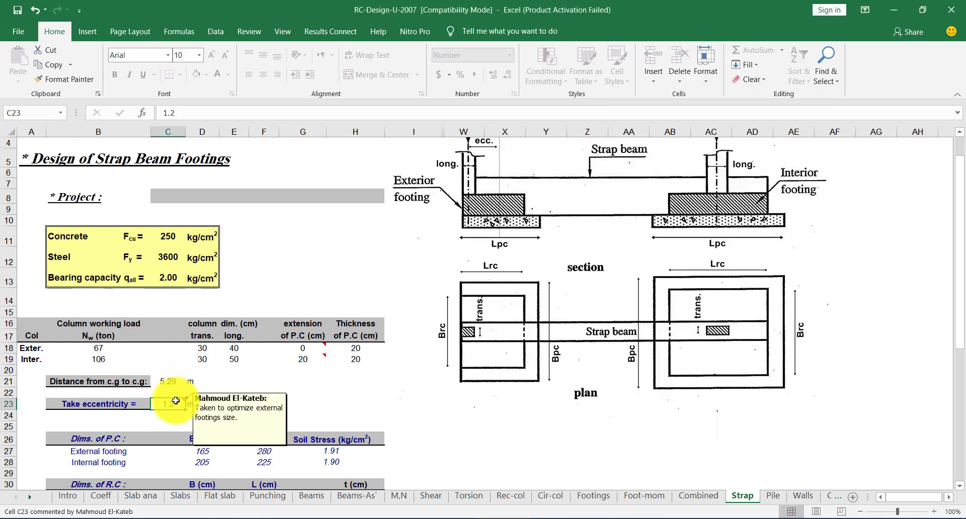
pyautogui.write('1.15')
pyautogui.press('Return')
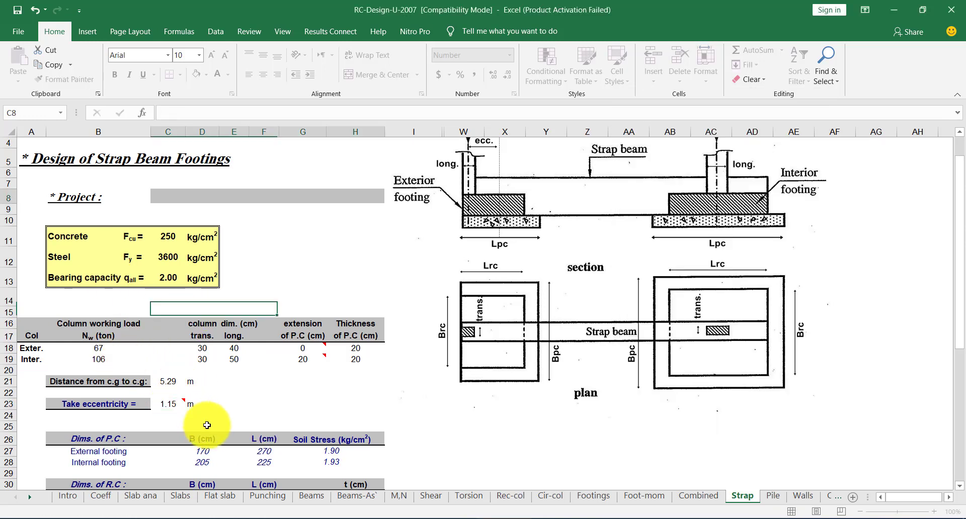
# Review the strap footing dimensions and set the strap beam's depth t to 80 cm
pyautogui.scroll(-2, 265, 379)
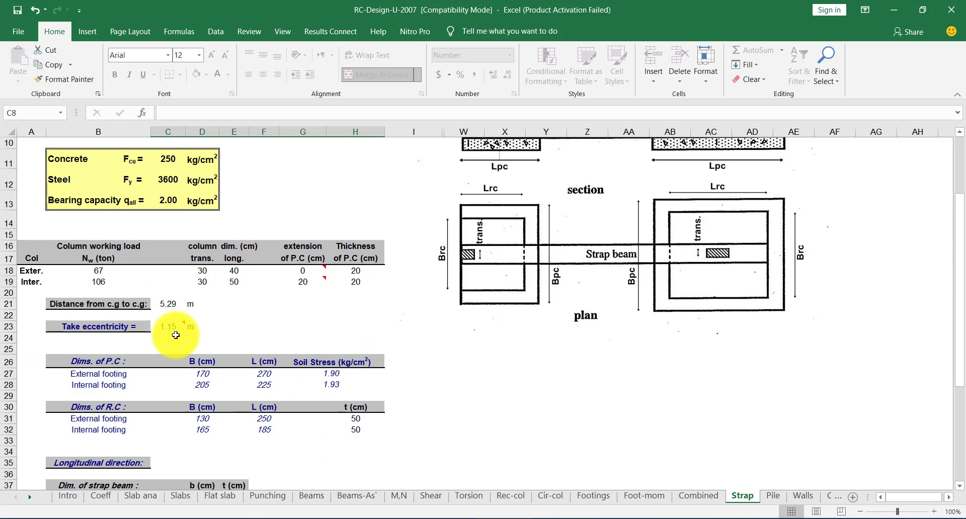
pyautogui.scroll(-1, 174, 329)
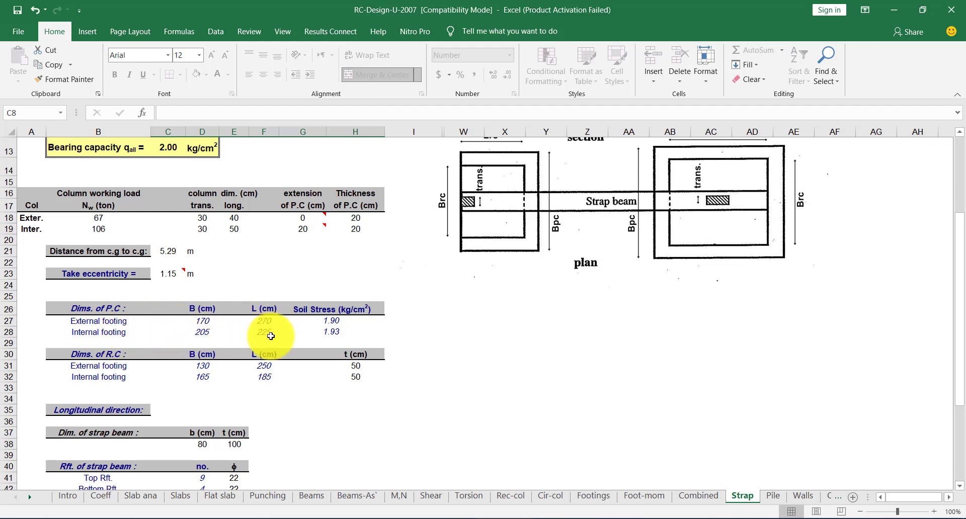
pyautogui.scroll(-2, 270, 336)
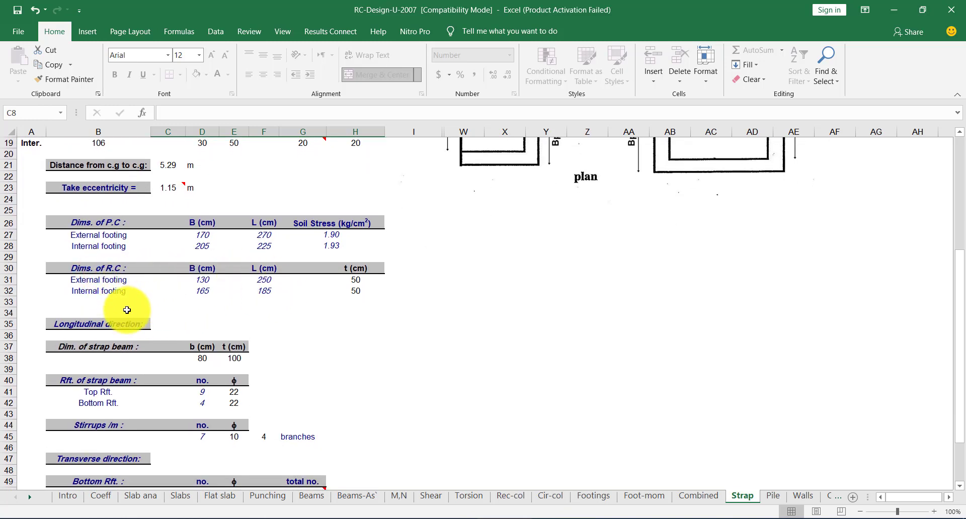
pyautogui.scroll(-1, 75, 317)
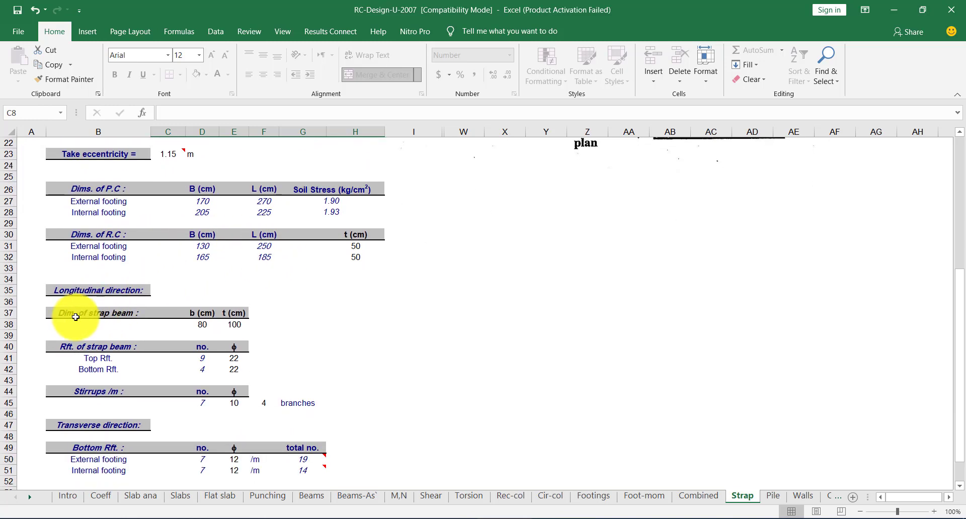
pyautogui.click(207, 329)
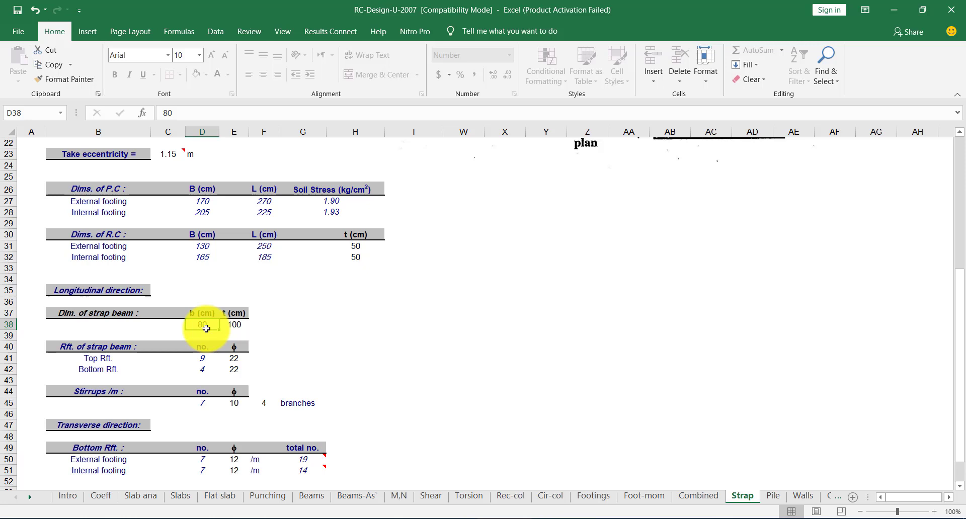
pyautogui.click(236, 327)
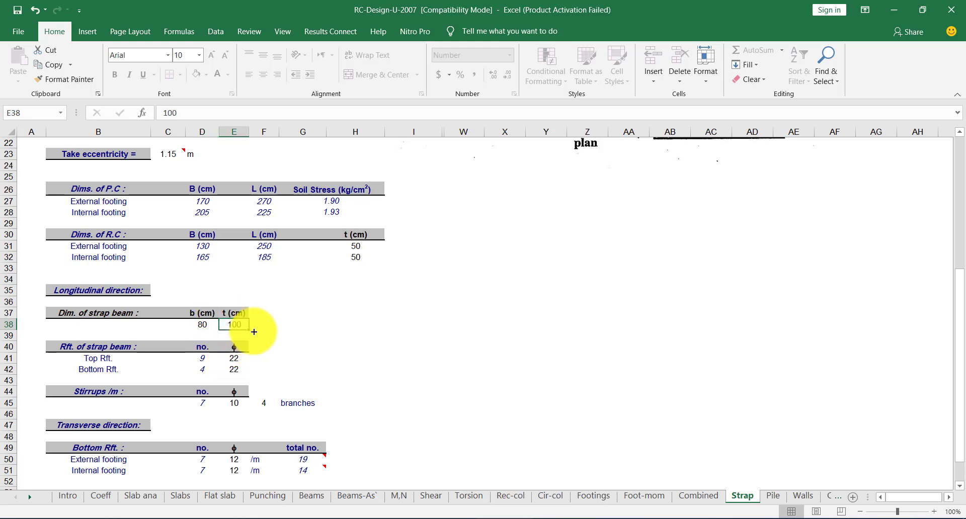
pyautogui.write('80')
pyautogui.hotkey('ctrl', 'Return')
pyautogui.scroll(-1, 327, 324)
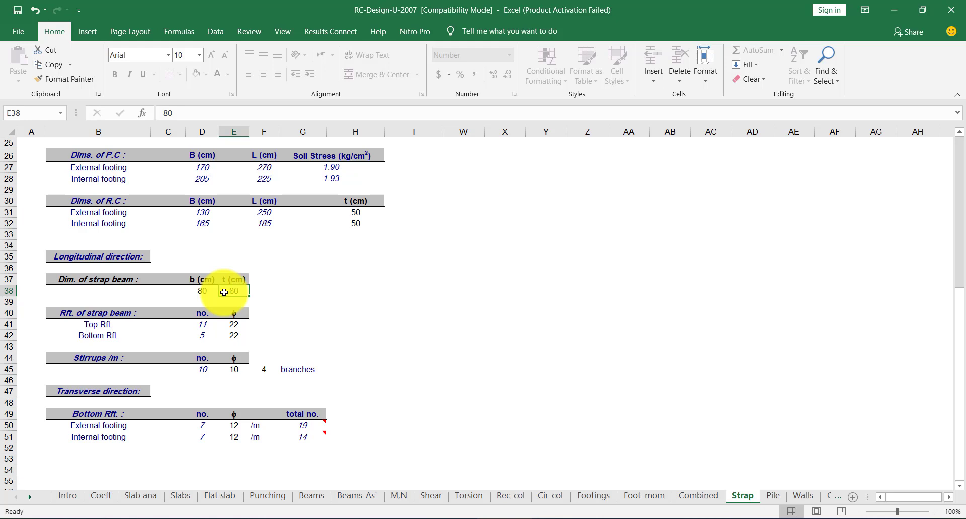
# Set the strap beam's width b to 50 cm and review the beam's resulting reinforcement
pyautogui.click(200, 290)
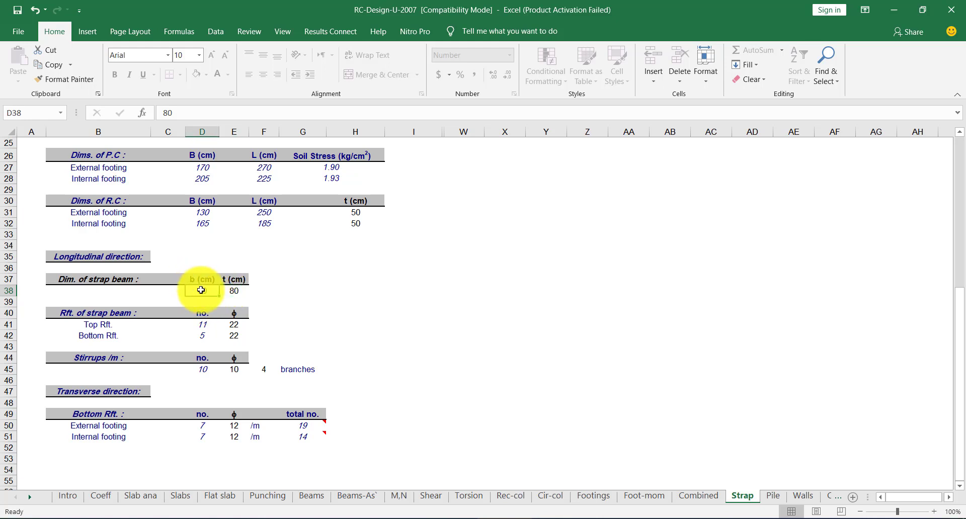
pyautogui.write('50')
pyautogui.scroll(5, 256, 285)
pyautogui.click(312, 287)
pyautogui.scroll(-4, 254, 329)
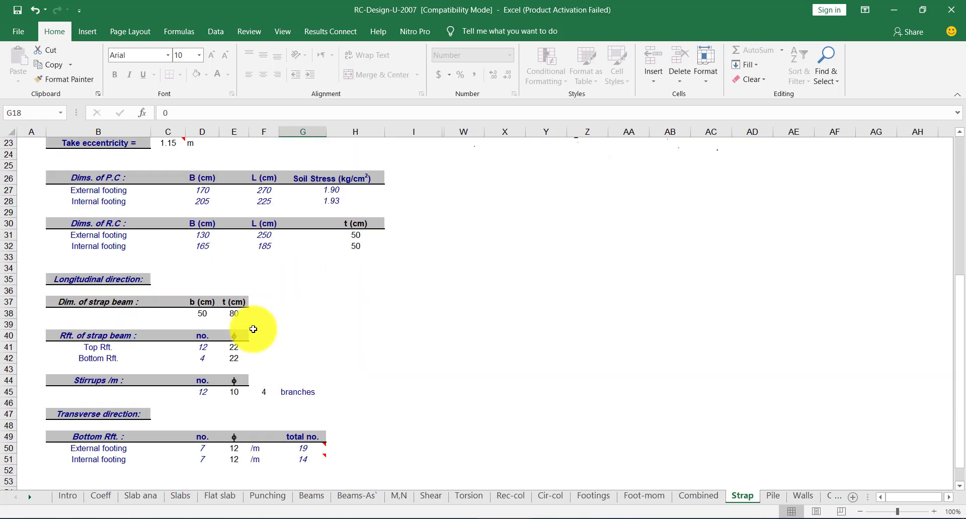
pyautogui.scroll(-1, 253, 330)
pyautogui.click(211, 281)
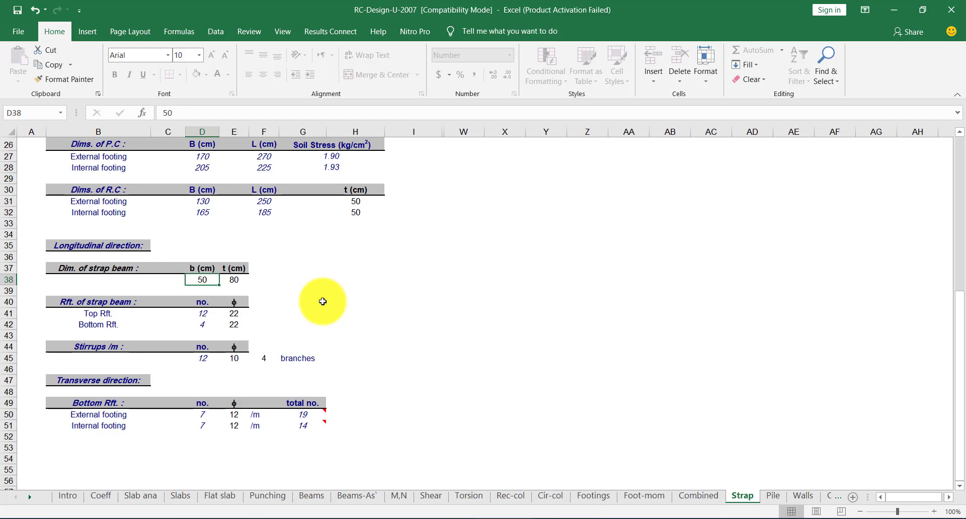
pyautogui.scroll(2, 428, 325)
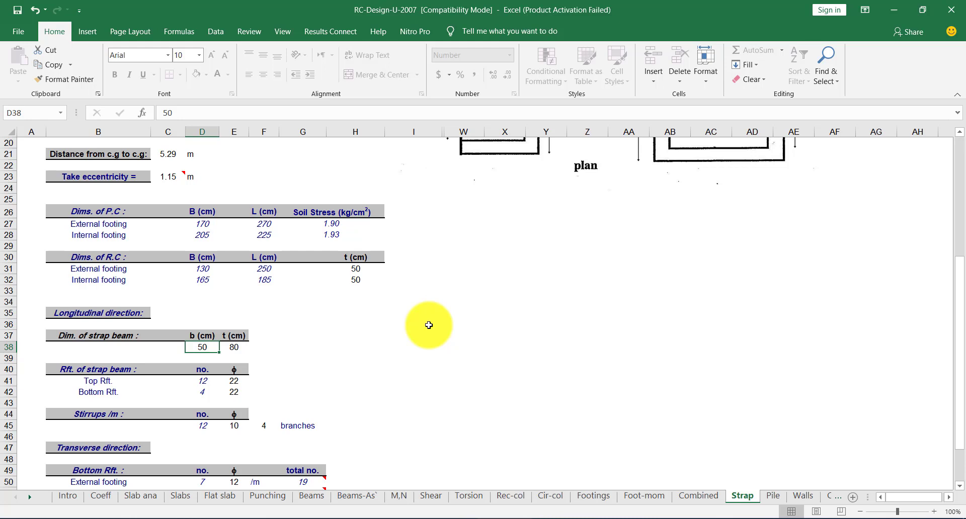
# Switch to AutoCAD and examine how the strap beams join the edge and interior footings on the finished foundation plan
pyautogui.click(299, 517)
pyautogui.scroll(-5, 398, 352)
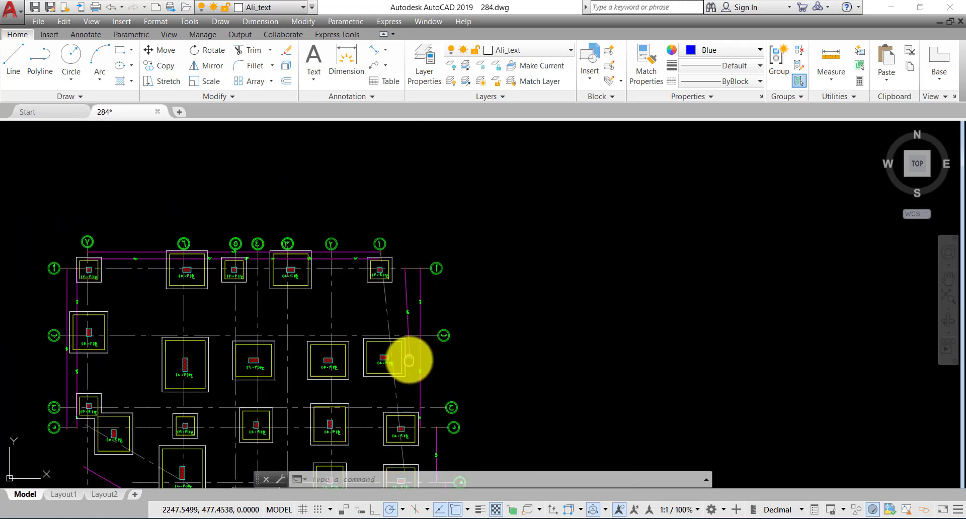
pyautogui.scroll(-3, 409, 360)
pyautogui.scroll(10, 468, 390)
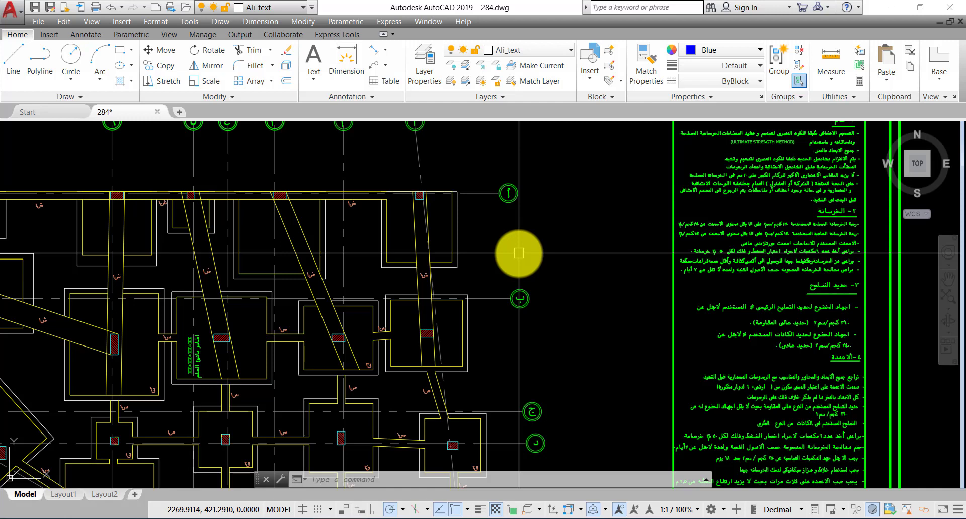
pyautogui.scroll(-5, 295, 323)
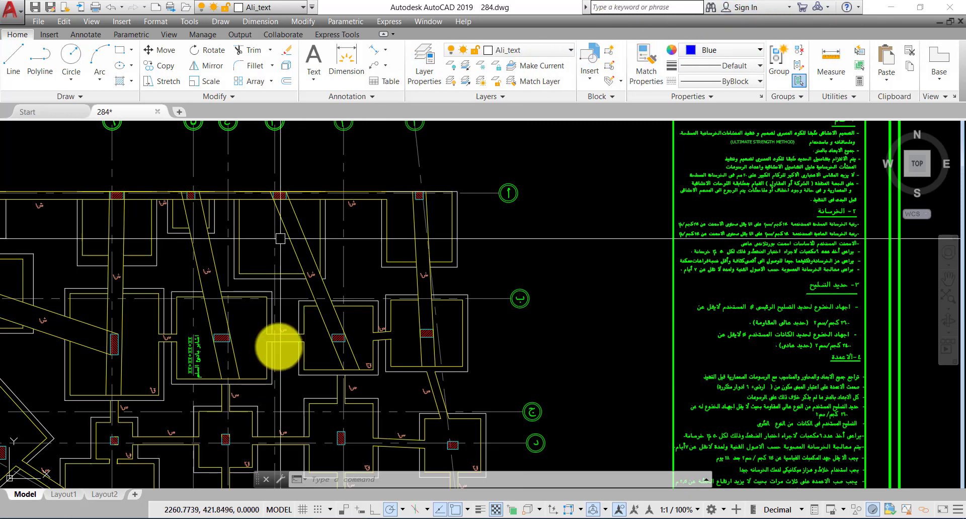
pyautogui.scroll(-4, 298, 312)
pyautogui.scroll(-5, 431, 447)
pyautogui.scroll(10, 367, 237)
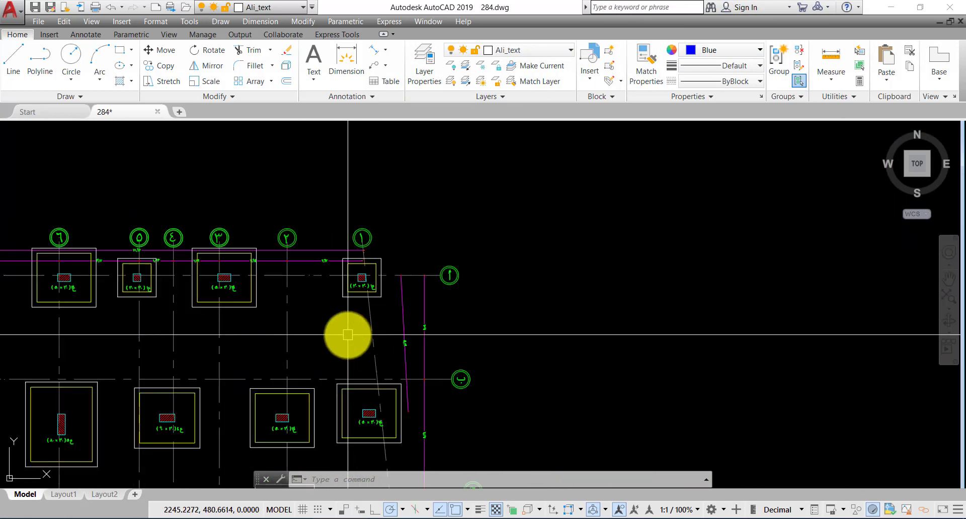
pyautogui.write('l')
pyautogui.press('Return')
pyautogui.press('Escape')
pyautogui.scroll(6, 362, 273)
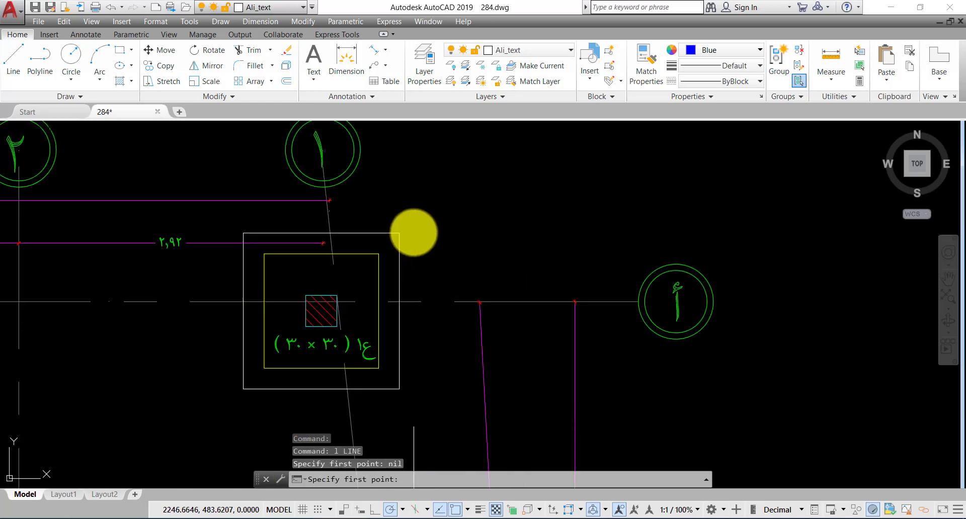
pyautogui.click(417, 226)
pyautogui.click(369, 282)
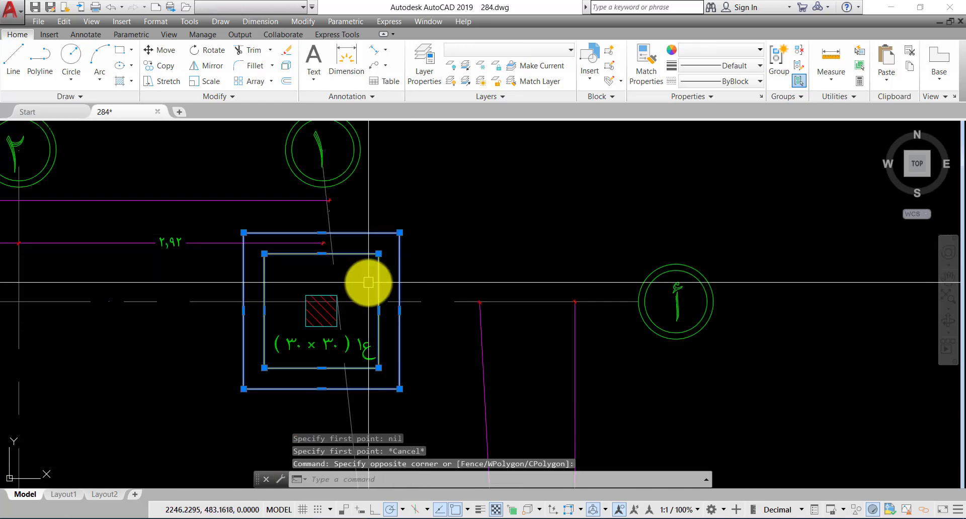
pyautogui.write('n')
pyautogui.press('Return')
pyautogui.press('Escape')
# Move both footing outlines at the 30×30 corner column on axis 1 down so the outer outline's top edge aligns with the column's top edge
pyautogui.click(428, 256)
pyautogui.click(376, 272)
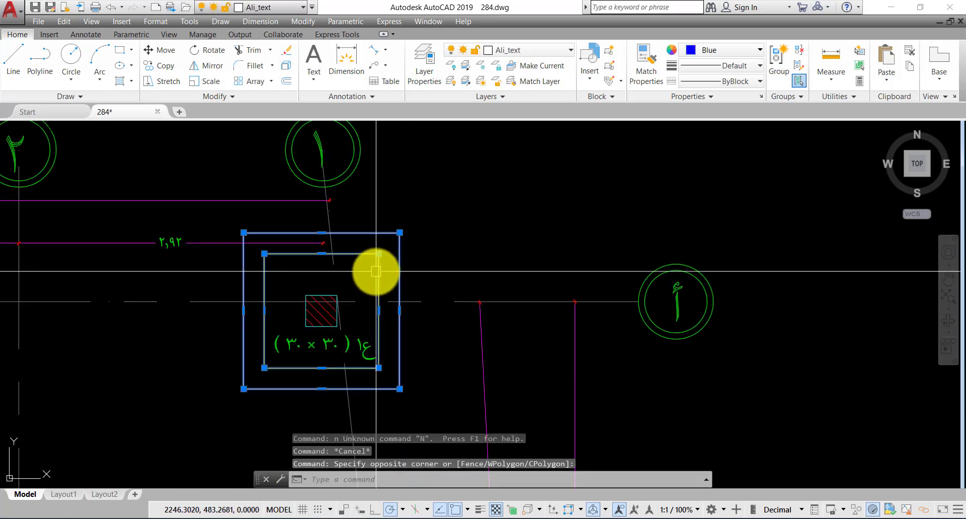
pyautogui.write('m')
pyautogui.press('Return')
pyautogui.click(322, 233)
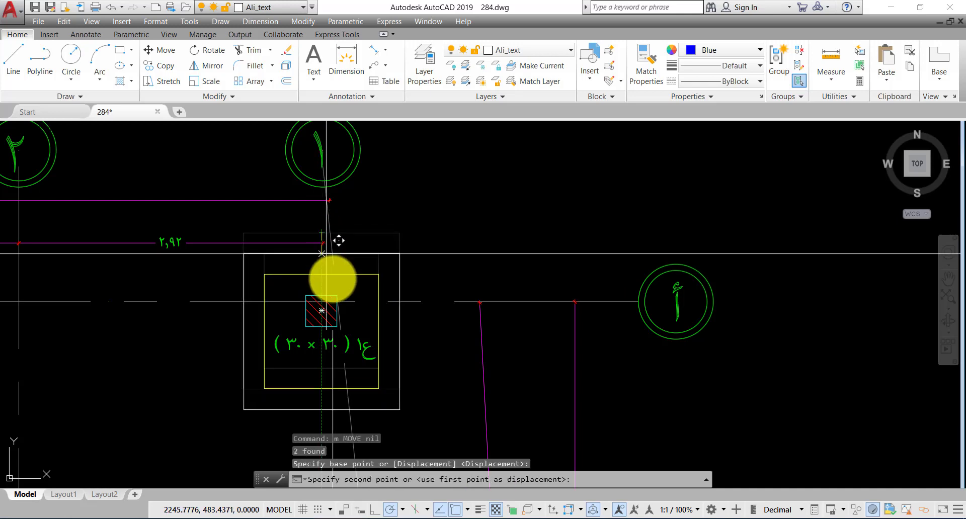
pyautogui.click(322, 296)
pyautogui.scroll(2, 356, 324)
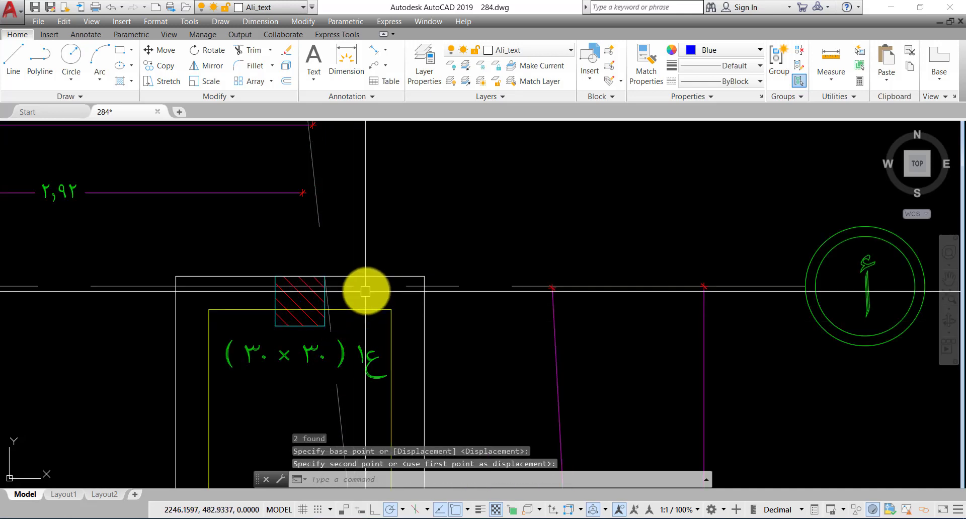
# Move the corner footing's inner outline, together with the axis line crossing it, up until the outline's top edge meets the column's top edge
pyautogui.click(365, 287)
pyautogui.click(359, 309)
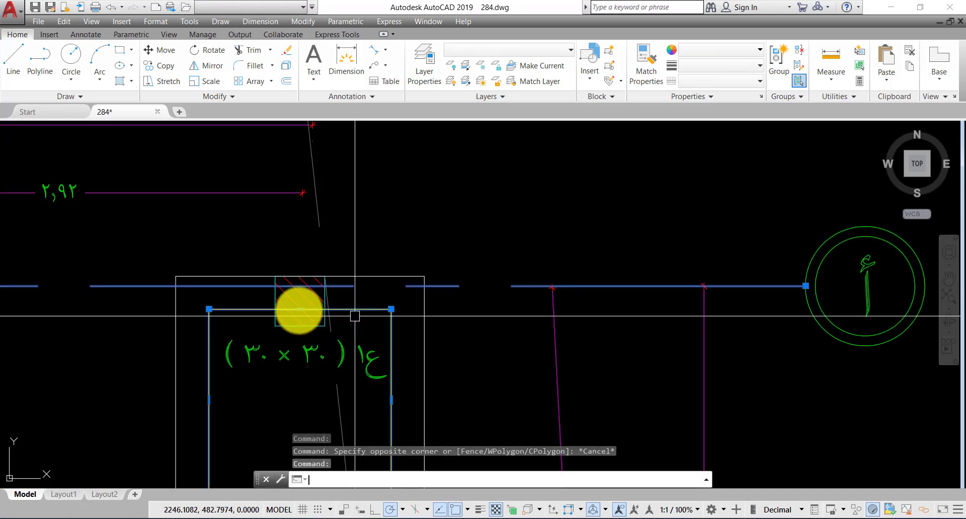
pyautogui.write('m')
pyautogui.press('Return')
pyautogui.click(300, 309)
pyautogui.scroll(-3, 317, 241)
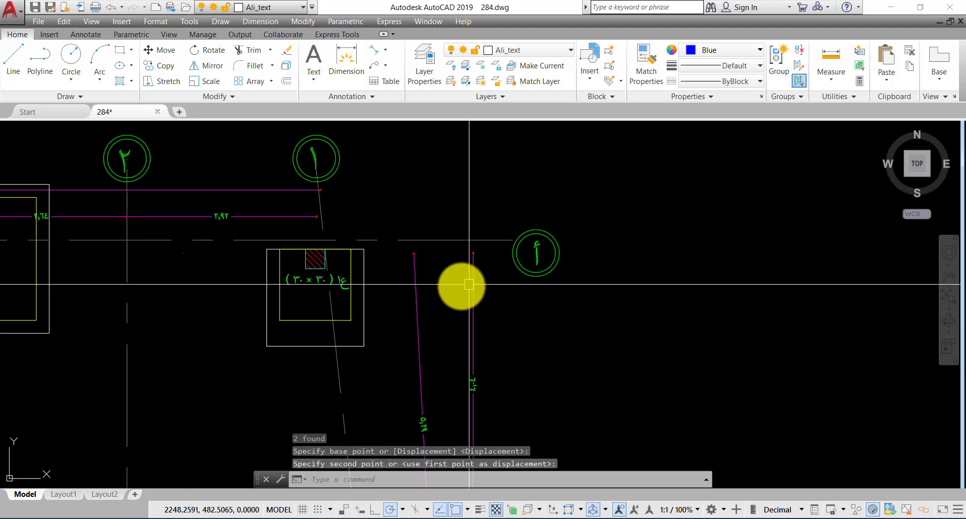
# Draw a line from the center of the corner column on axis 1 to the center of the 30×50 column below it
pyautogui.moveTo(401, 298); pyautogui.dragTo(394, 283, button='middle')
pyautogui.press('Escape')
pyautogui.write('l')
pyautogui.press('Return')
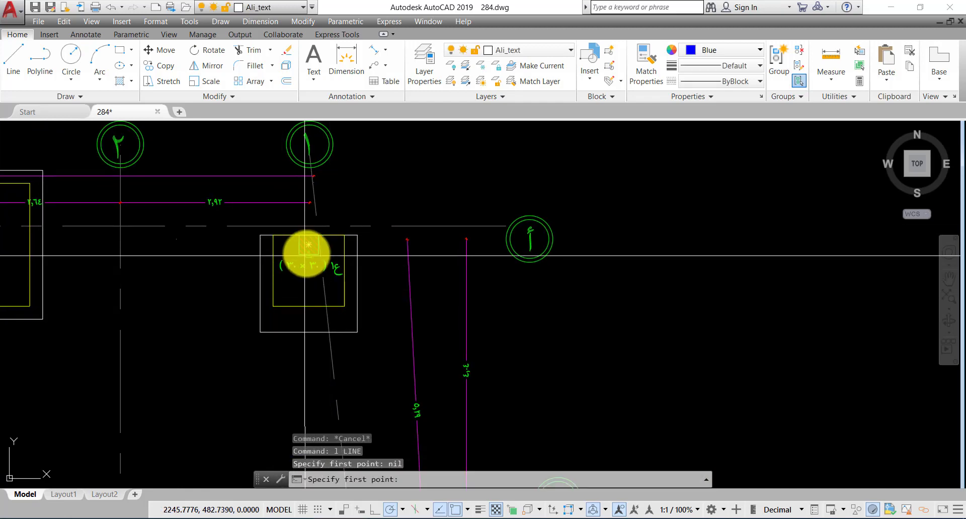
pyautogui.click(305, 246)
pyautogui.scroll(-3, 306, 248)
pyautogui.scroll(5, 345, 360)
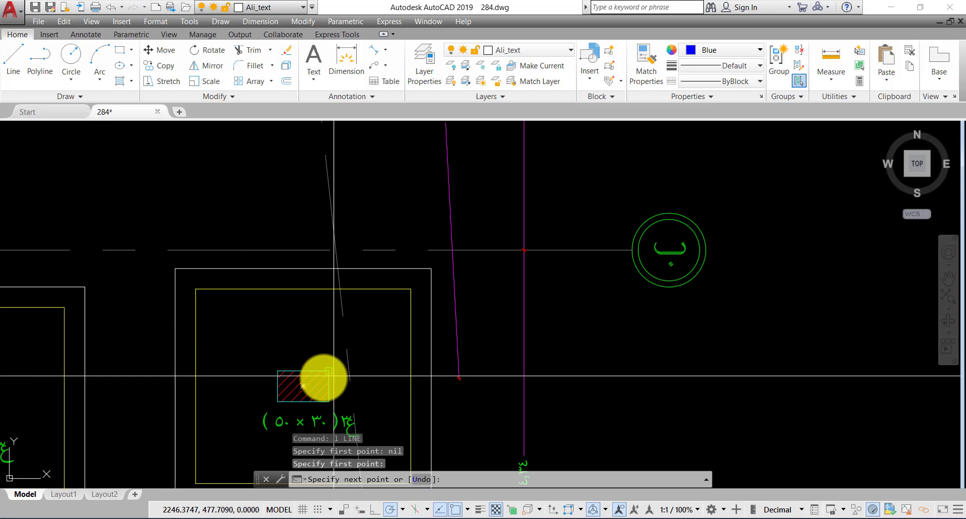
pyautogui.click(303, 386)
pyautogui.scroll(-3, 303, 386)
pyautogui.press('Return')
# Offset the strap line to the right by the distance from the lower column's center to its upper-right corner
pyautogui.click(329, 312)
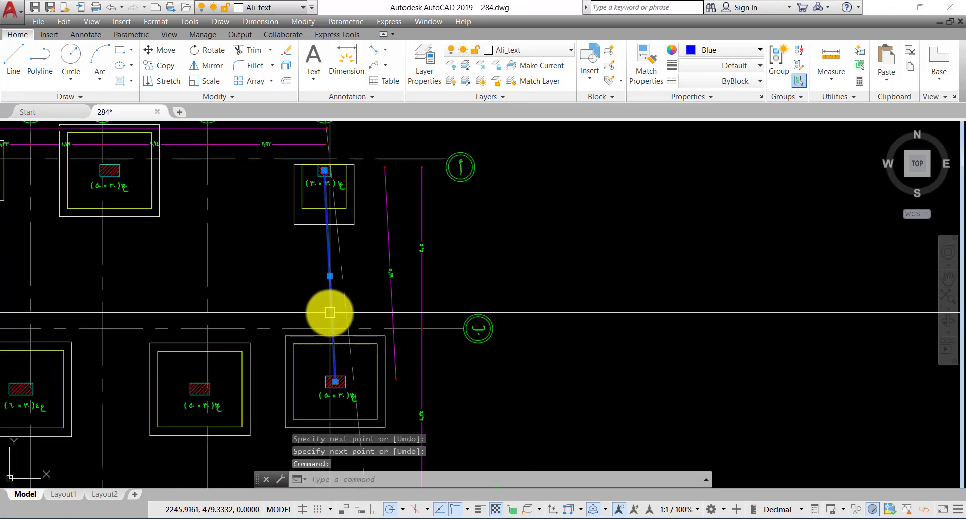
pyautogui.press('o')
pyautogui.press('Return')
pyautogui.scroll(4, 346, 401)
pyautogui.click(318, 346)
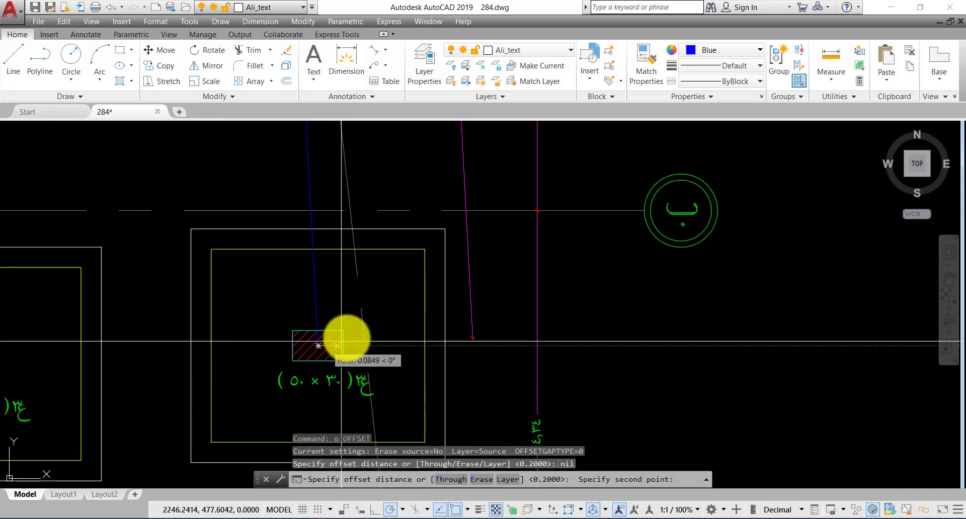
pyautogui.click(345, 340)
pyautogui.click(316, 314)
pyautogui.click(333, 325)
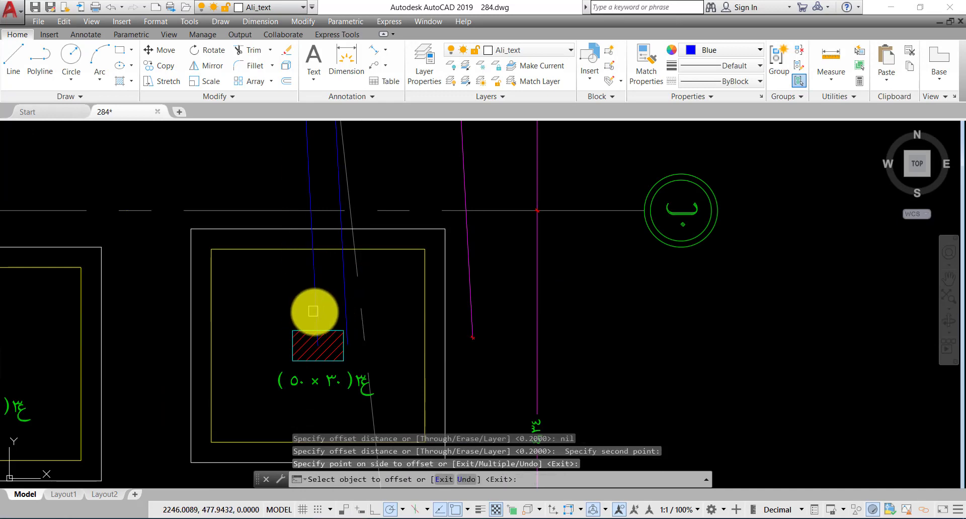
# Offset the strap line to the left by the same distance to form the beam's other edge
pyautogui.click(313, 311)
pyautogui.click(255, 313)
pyautogui.click(326, 356)
pyautogui.click(312, 334)
pyautogui.press('Escape')
pyautogui.press('Escape')
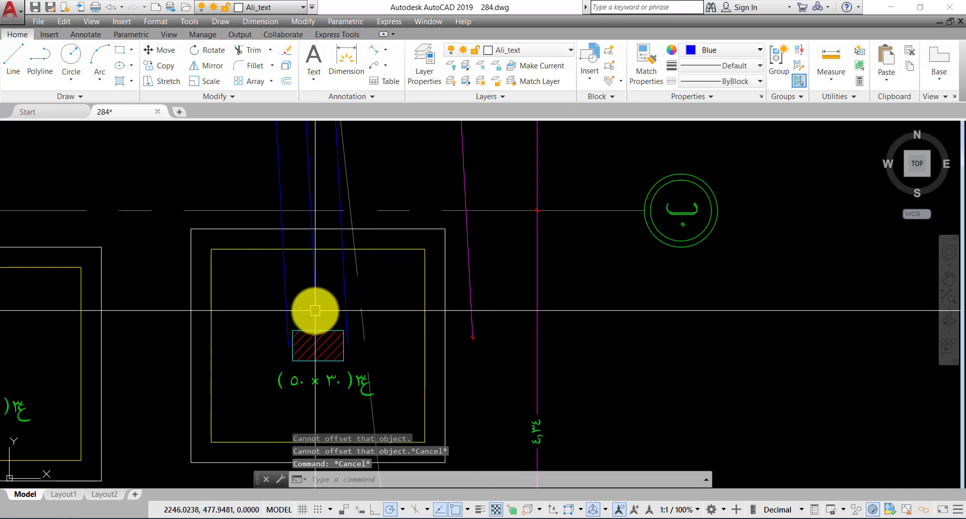
# Delete the original center line between the two strap beam edges
pyautogui.click(315, 310)
pyautogui.press('Delete')
pyautogui.scroll(-6, 322, 312)
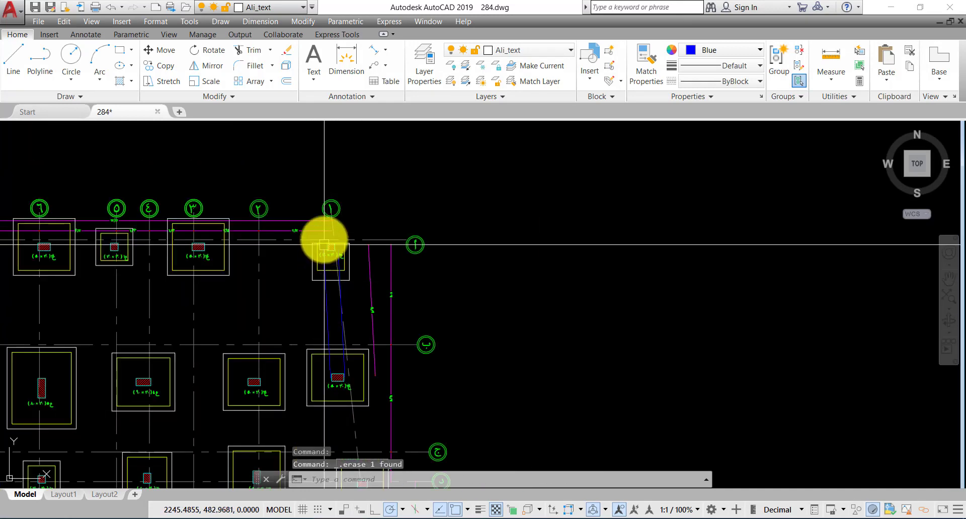
pyautogui.scroll(2, 324, 245)
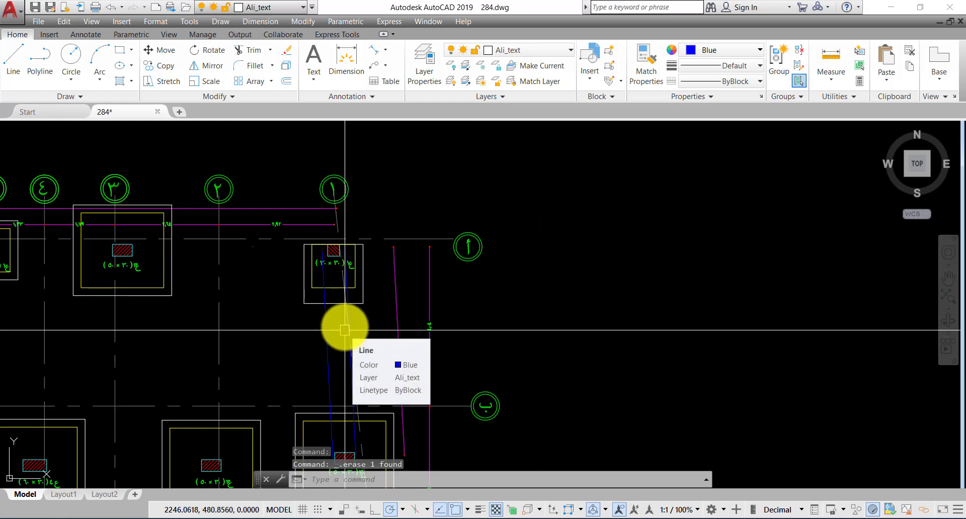
# Examine the strap beams and tie beams on the finished foundation plan, and the strap footing's section and plan detail below it
pyautogui.scroll(-5, 348, 339)
pyautogui.moveTo(351, 345); pyautogui.dragTo(311, 359, button='middle')
pyautogui.scroll(10, 311, 359)
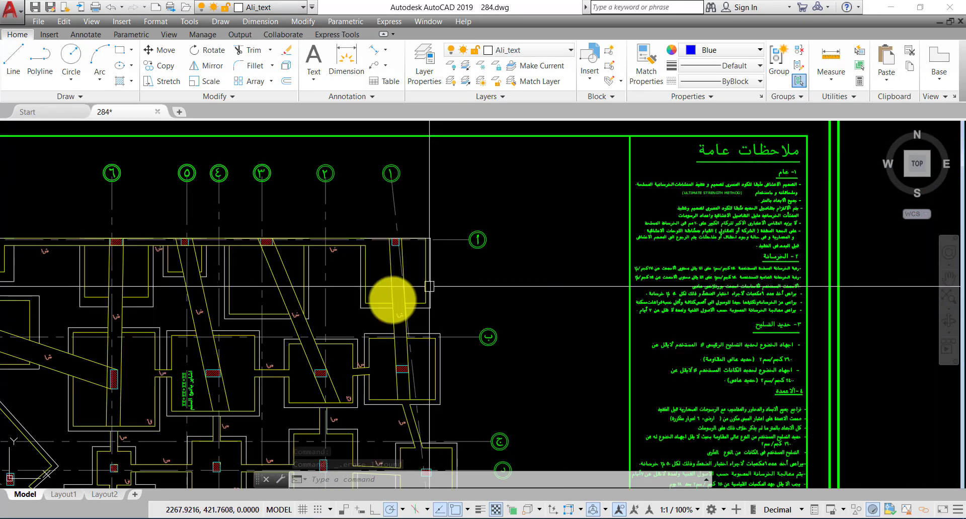
pyautogui.scroll(-4, 410, 342)
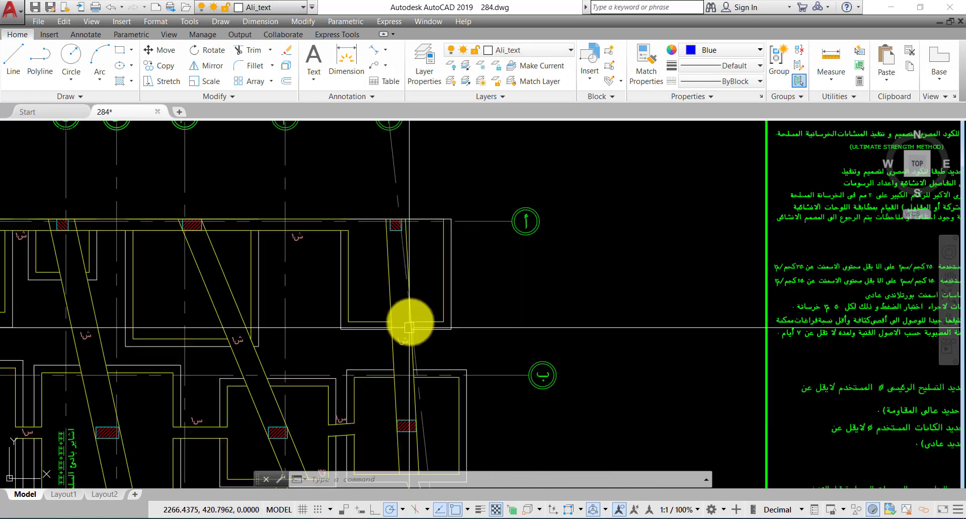
pyautogui.scroll(4, 410, 323)
pyautogui.scroll(-5, 414, 275)
pyautogui.scroll(5, 383, 352)
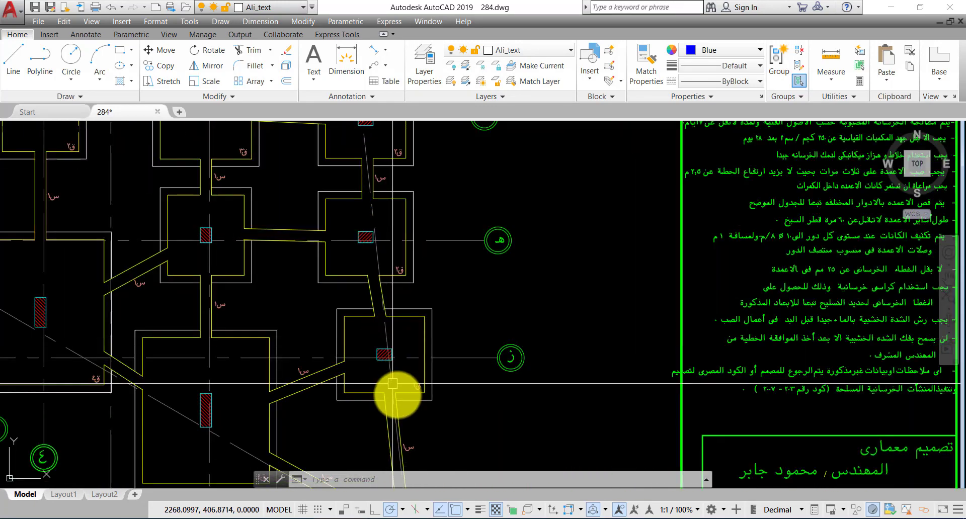
pyautogui.scroll(-5, 397, 397)
pyautogui.scroll(6, 425, 282)
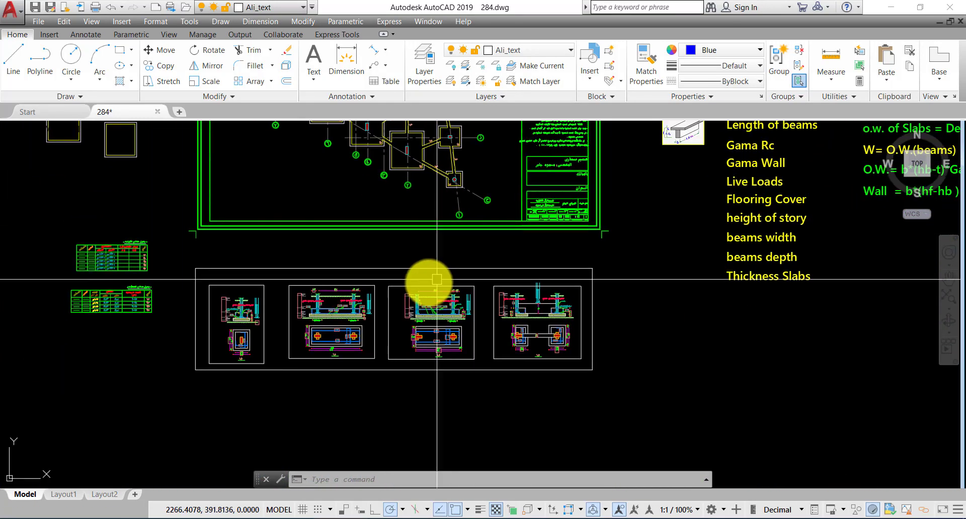
pyautogui.scroll(3, 584, 316)
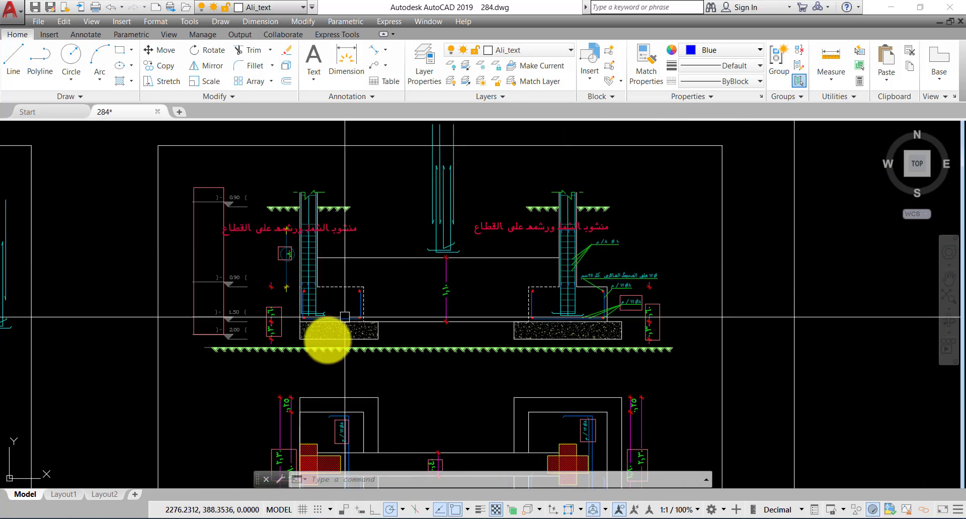
# Examine the strap footing's section with its strap beam depth and the matching plan detail
pyautogui.scroll(-2, 352, 360)
pyautogui.scroll(-3, 379, 341)
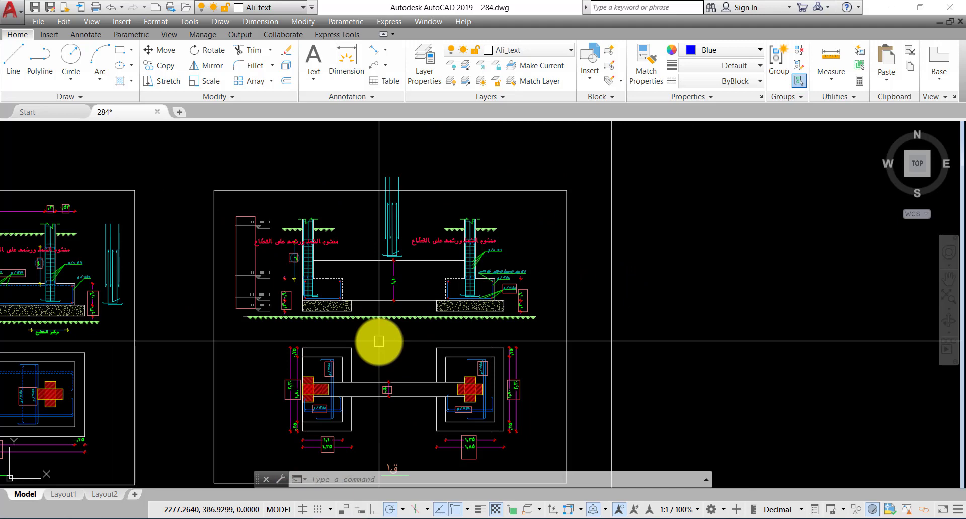
pyautogui.scroll(3, 414, 401)
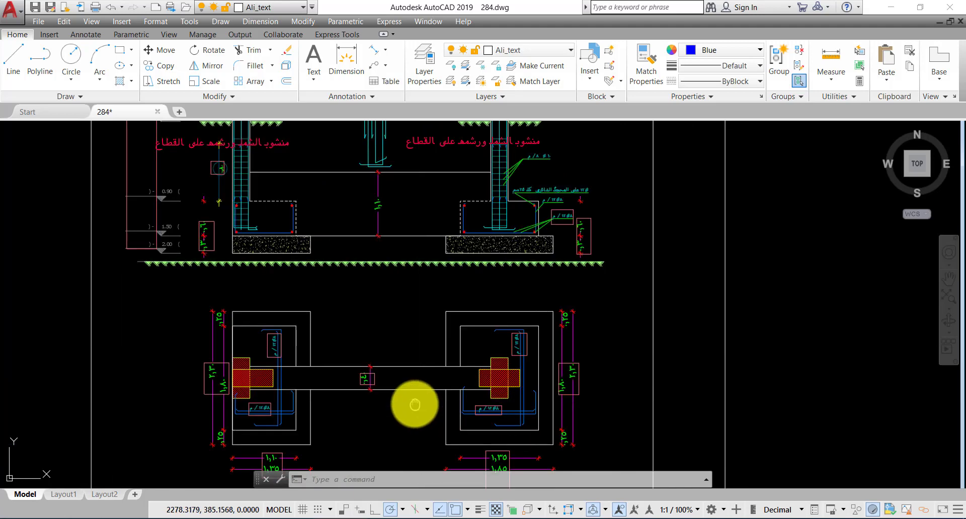
pyautogui.scroll(-5, 281, 211)
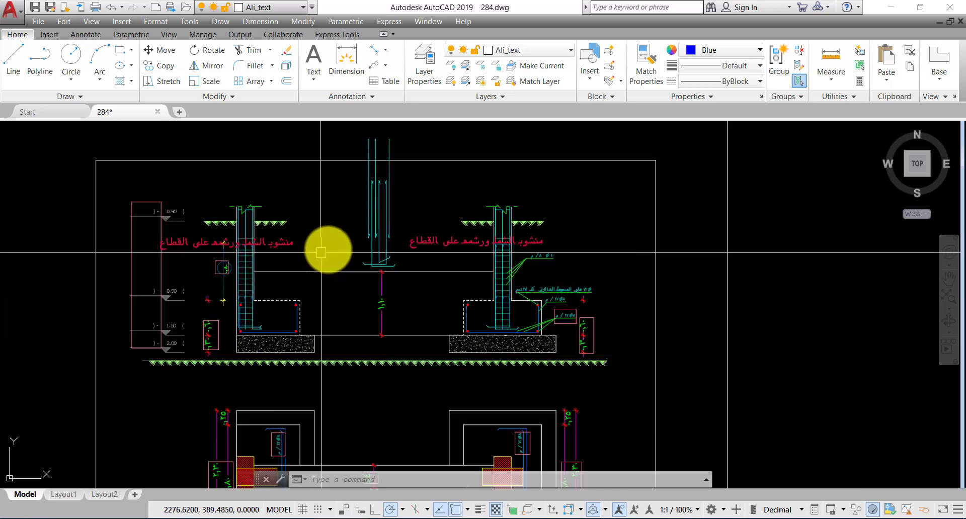
# Examine the combined footing and isolated footing details, comparing their sections, reinforcement and plan dimensions
pyautogui.scroll(6, 251, 280)
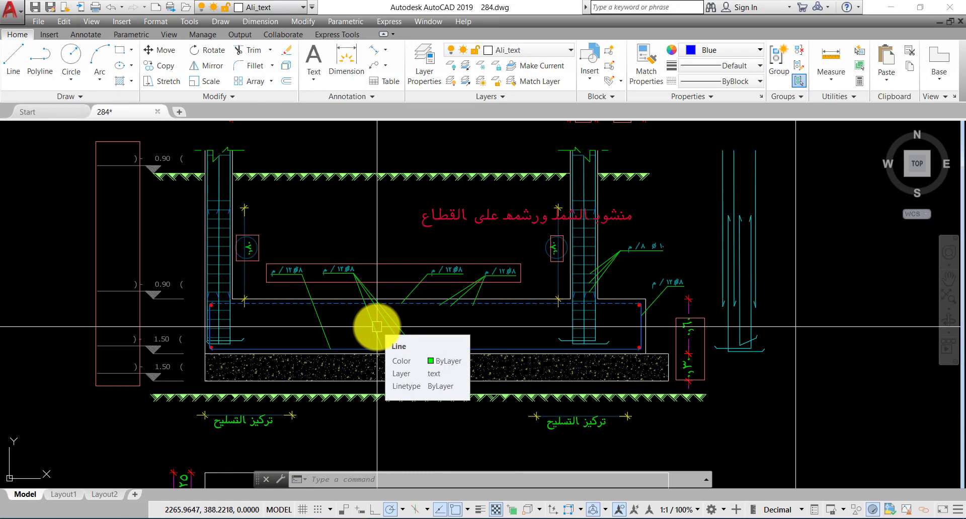
pyautogui.scroll(-5, 377, 326)
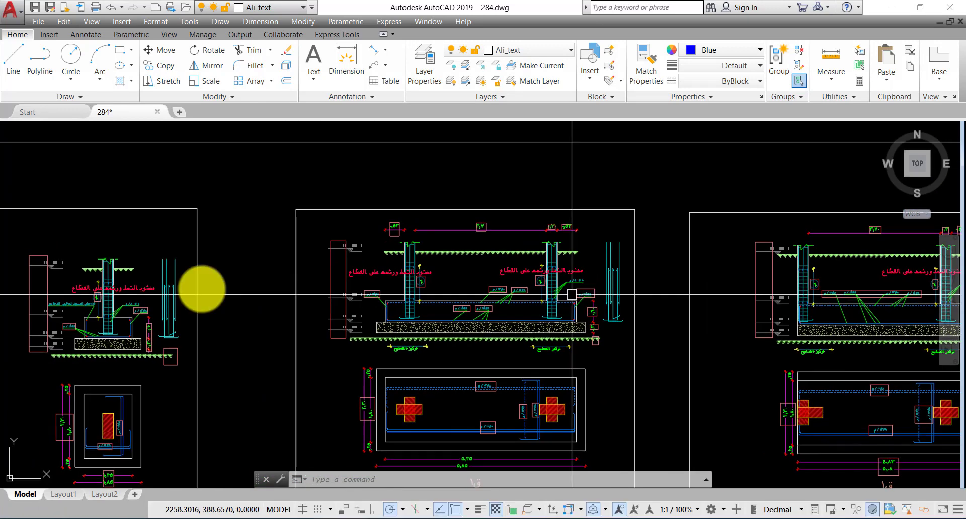
pyautogui.scroll(5, 255, 190)
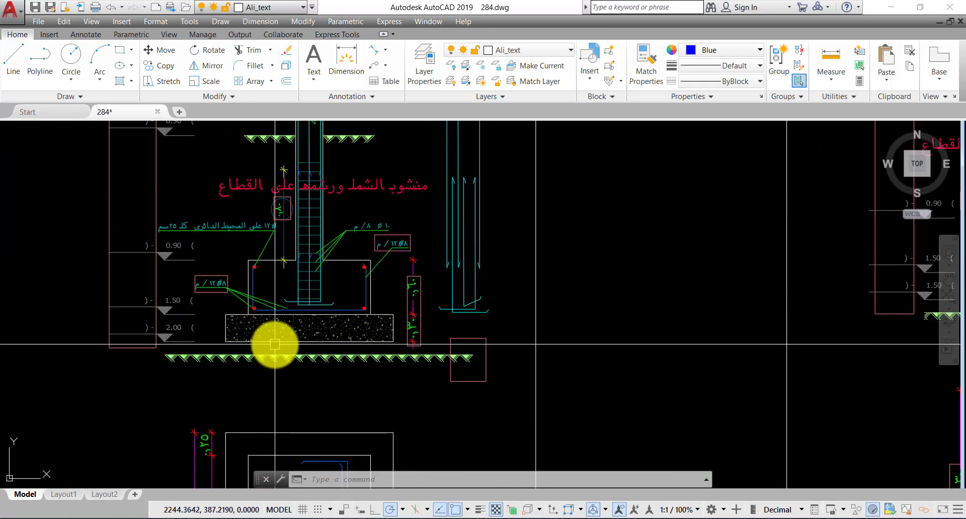
pyautogui.scroll(-5, 280, 336)
pyautogui.moveTo(286, 332); pyautogui.dragTo(305, 298, button='middle')
pyautogui.rightClick(305, 298)
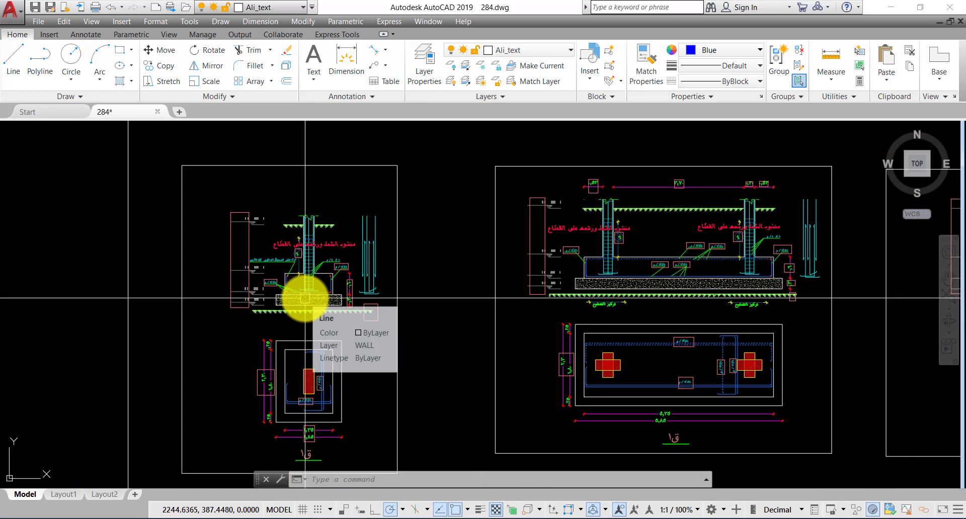
pyautogui.click(332, 332)
pyautogui.moveTo(362, 301); pyautogui.dragTo(371, 252)
pyautogui.scroll(5, 343, 310)
pyautogui.scroll(-8, 343, 311)
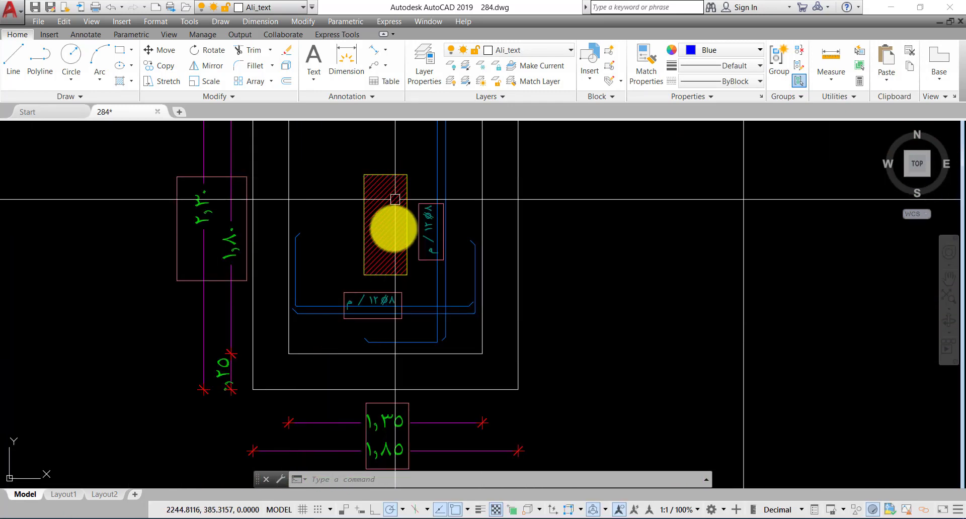
pyautogui.scroll(-4, 433, 231)
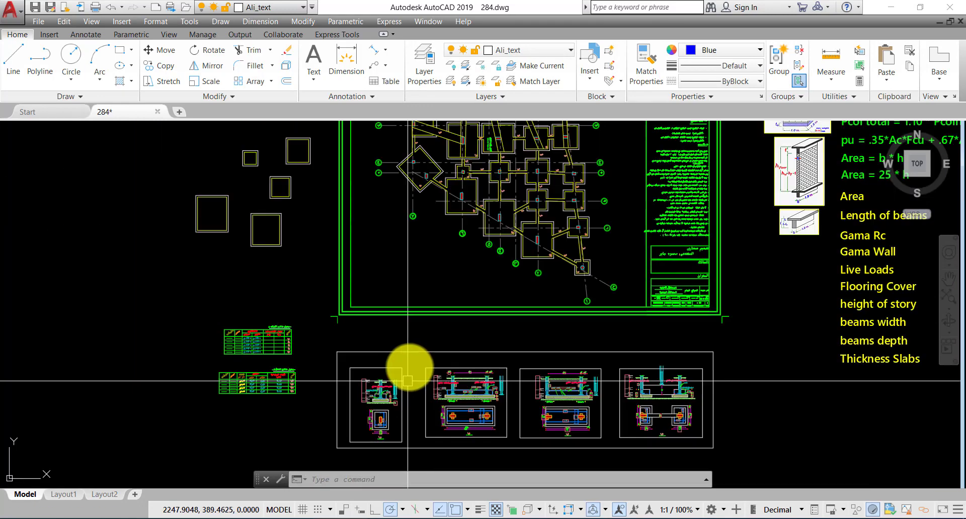
# Examine the rotated combined footing under the two columns near axes ج and د on the finished foundation plan
pyautogui.scroll(6, 453, 176)
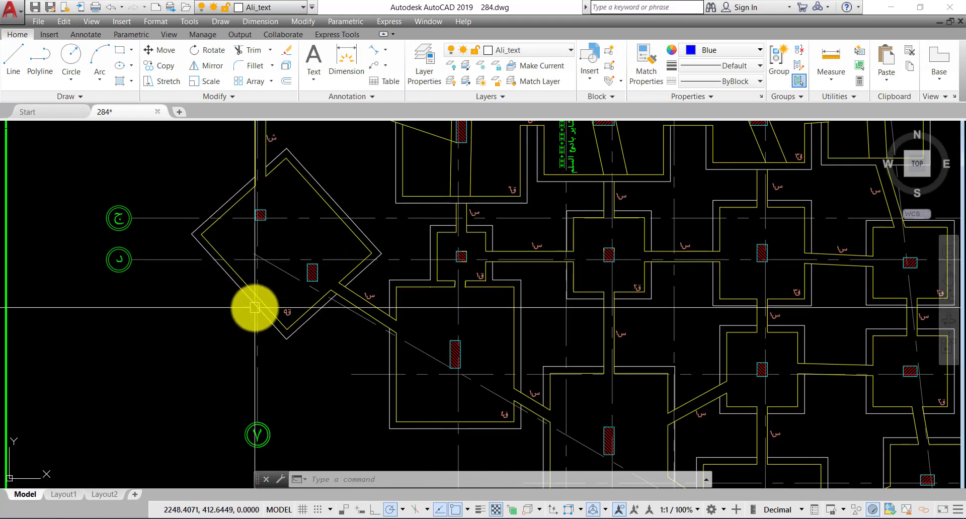
pyautogui.moveTo(255, 308)
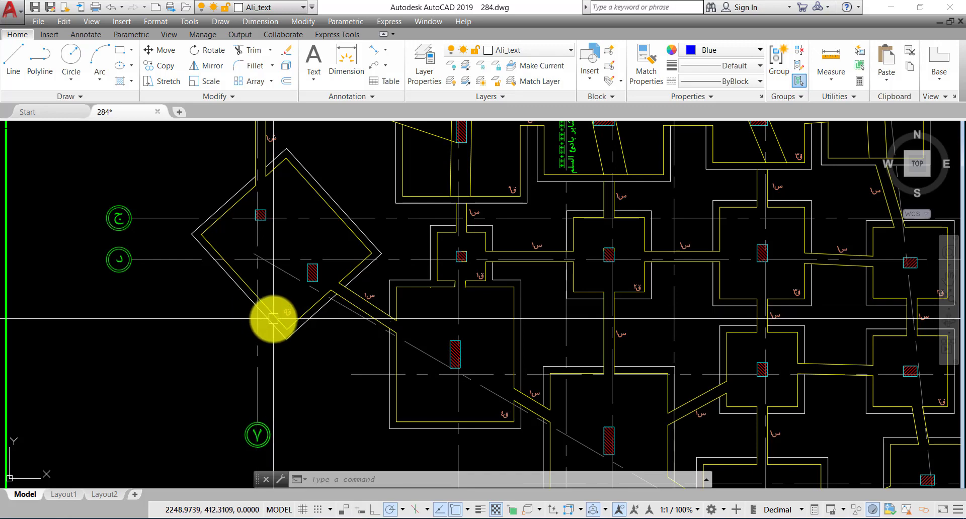
pyautogui.scroll(-4, 276, 314)
pyautogui.scroll(2, 291, 243)
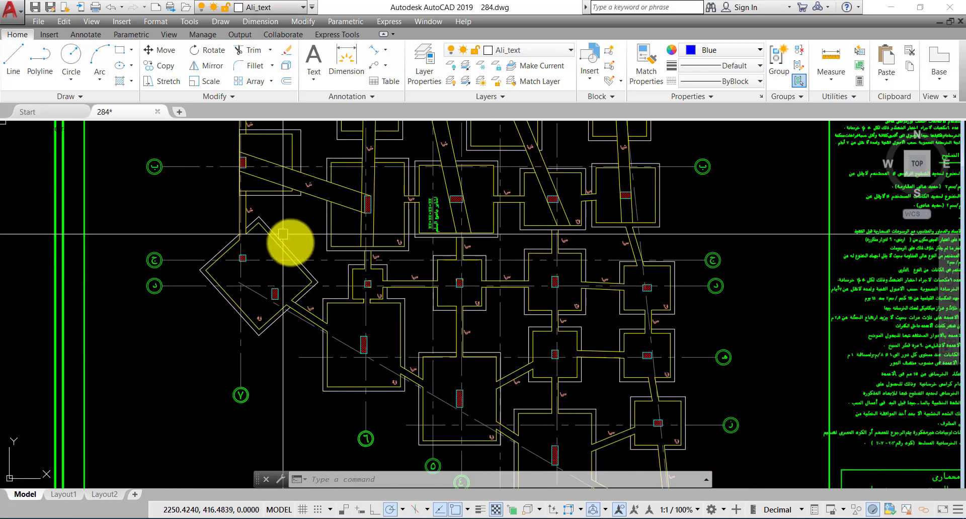
# On the working plan, delete both footing outlines of the 30 x 50 column and the inner outline of the adjoining 30 x 30 column's footing
pyautogui.scroll(-3, 291, 243)
pyautogui.moveTo(291, 243); pyautogui.dragTo(339, 347, button='middle')
pyautogui.scroll(-1, 319, 248)
pyautogui.scroll(7, 179, 155)
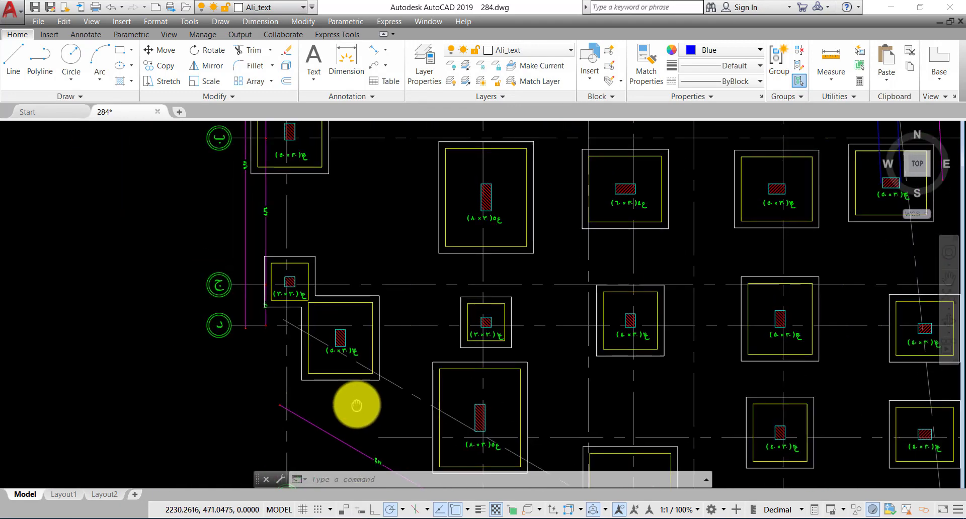
pyautogui.scroll(4, 347, 255)
pyautogui.click(345, 242)
pyautogui.click(293, 313)
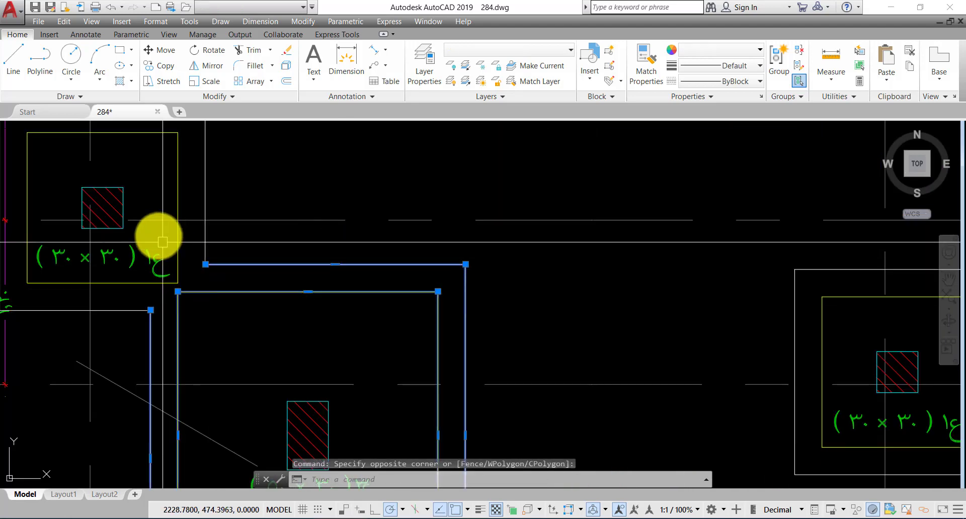
pyautogui.click(179, 236)
pyautogui.scroll(-3, 254, 248)
pyautogui.press('Delete')
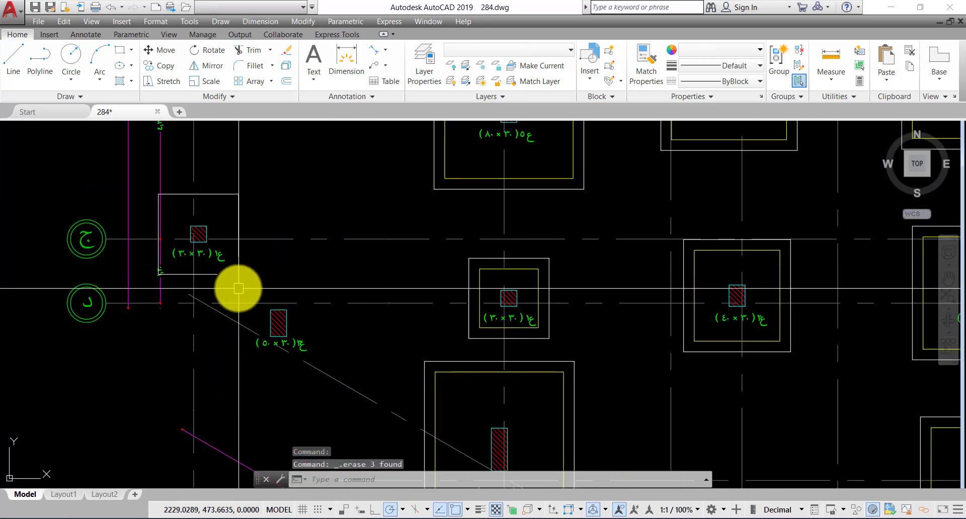
# Switch to the RC-Design-U-2007 workbook in Excel and review the column loads, column dimensions and footing dimensions on the Combined sheet
pyautogui.hotkey('alt', 'Tab')
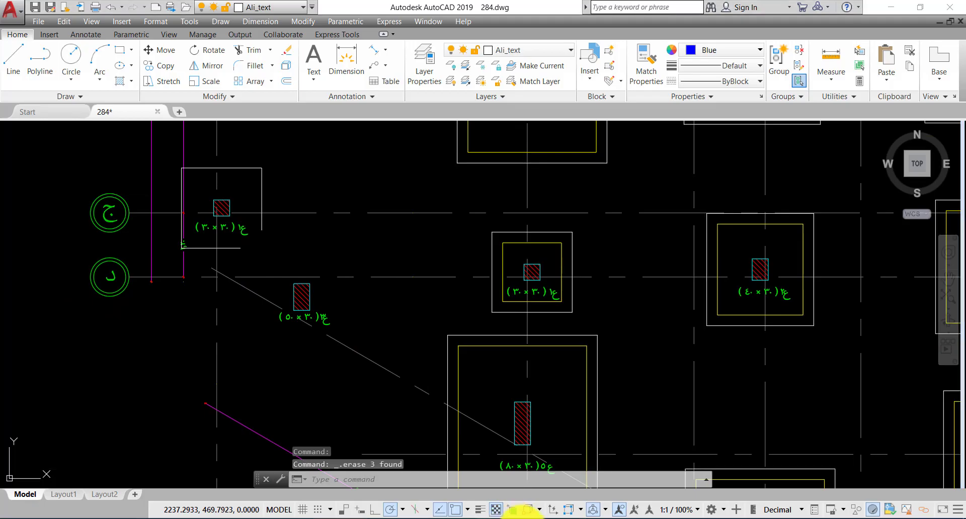
pyautogui.click(699, 496)
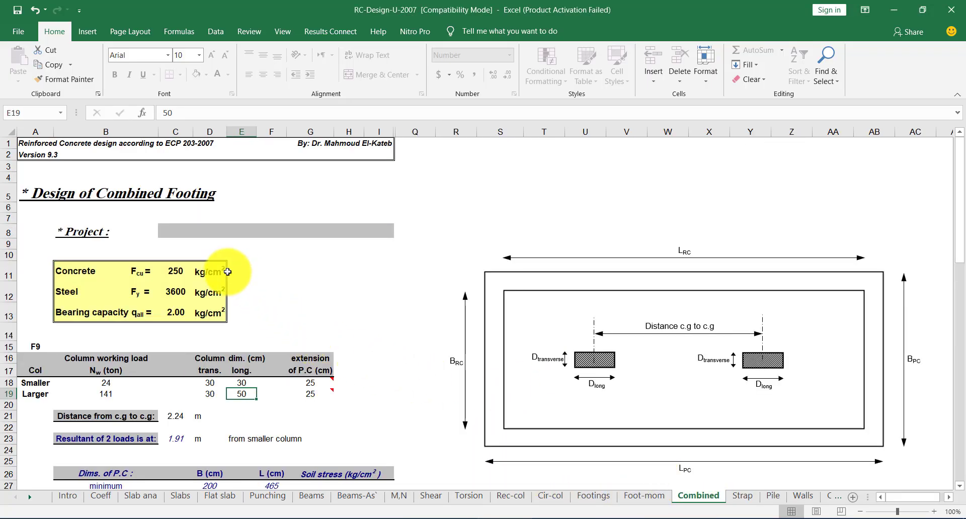
pyautogui.scroll(-1, 161, 346)
pyautogui.click(122, 351)
pyautogui.click(118, 361)
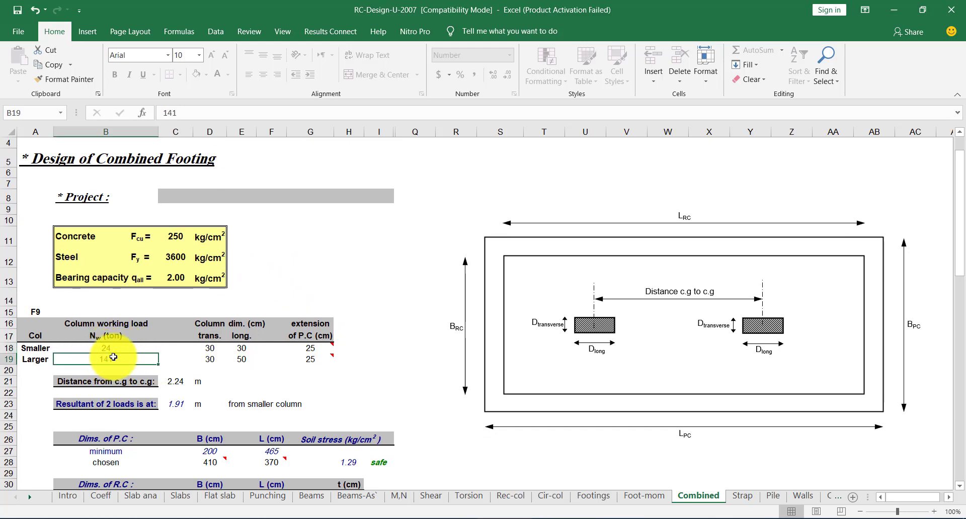
pyautogui.click(205, 349)
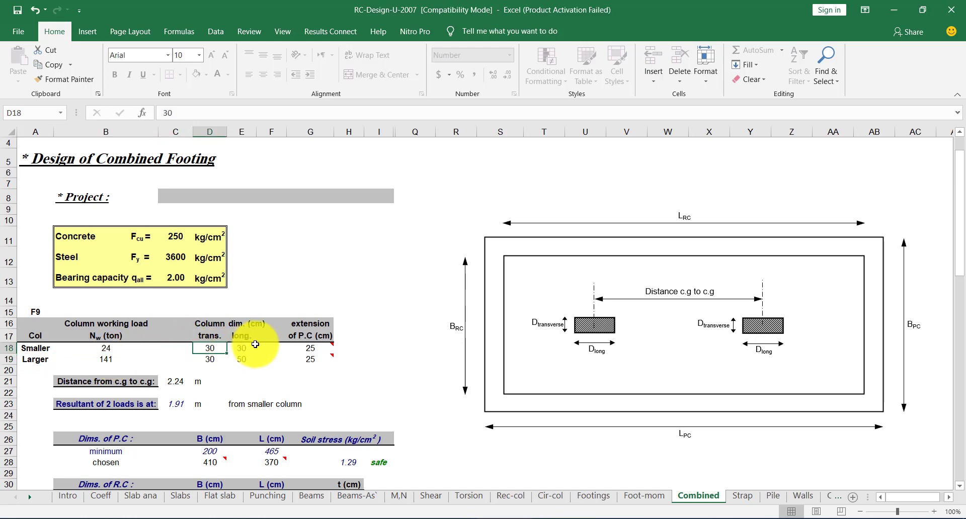
pyautogui.click(234, 359)
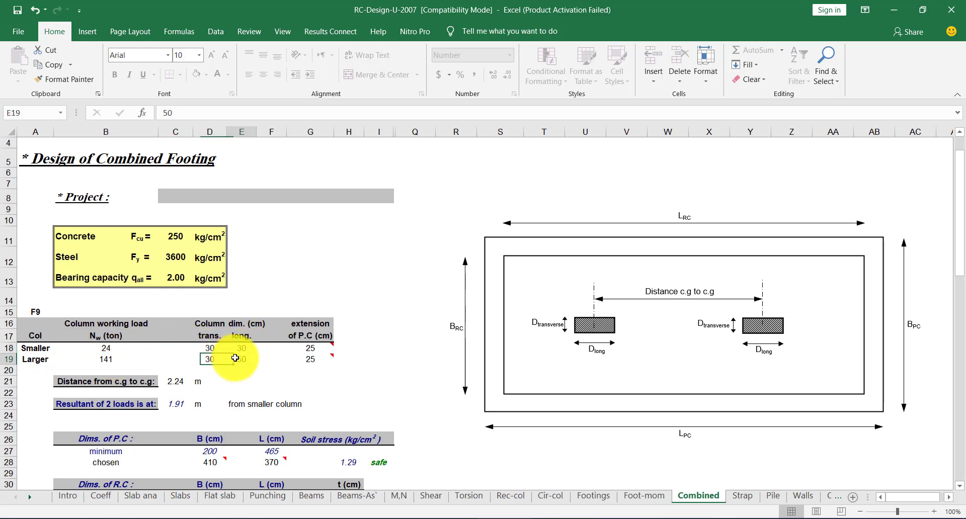
pyautogui.click(119, 354)
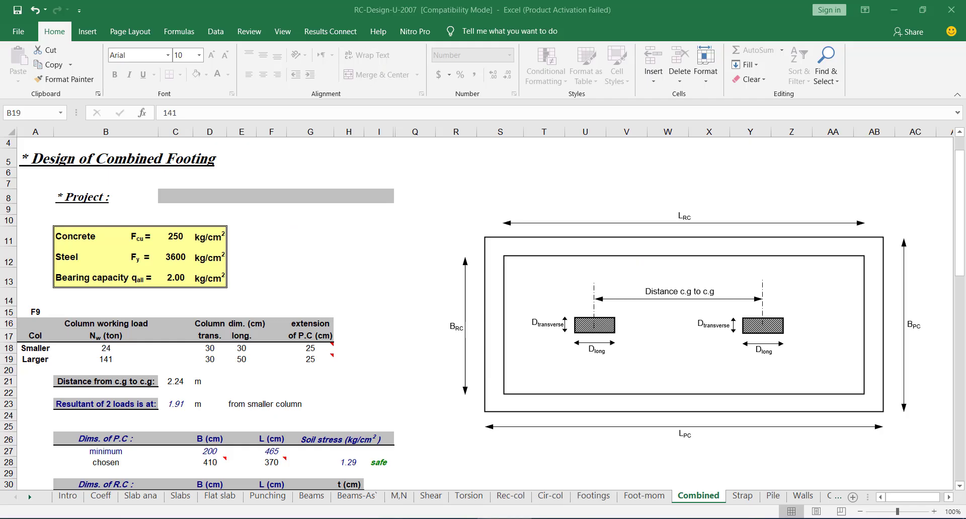
pyautogui.scroll(-1, 211, 360)
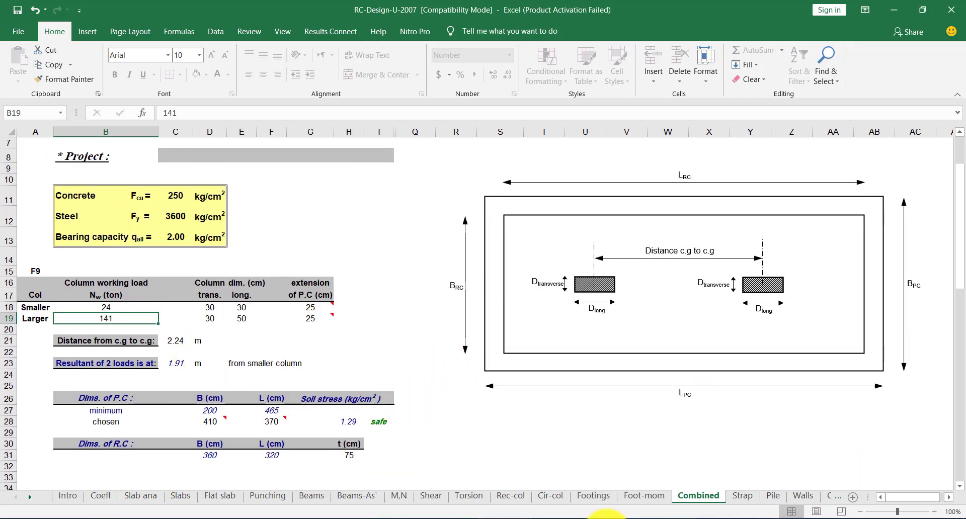
# Identify the two columns on the SAP2000 plan, and look up Col1's total load in the Design Column workbook
pyautogui.click(733, 500)
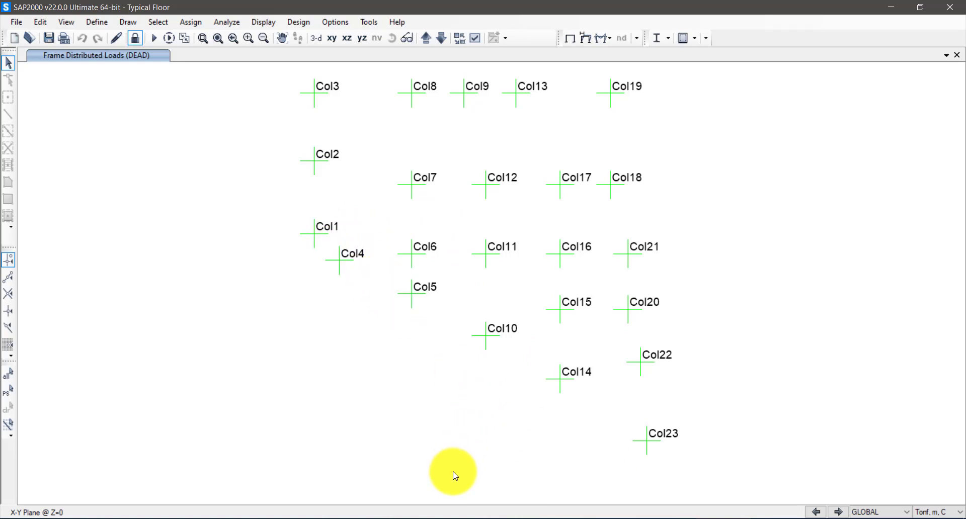
pyautogui.click(557, 511)
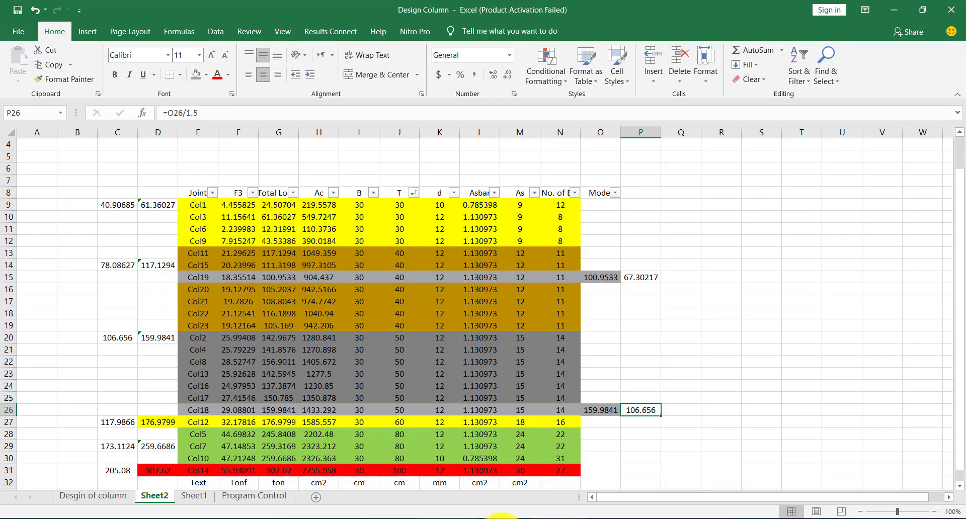
pyautogui.click(507, 517)
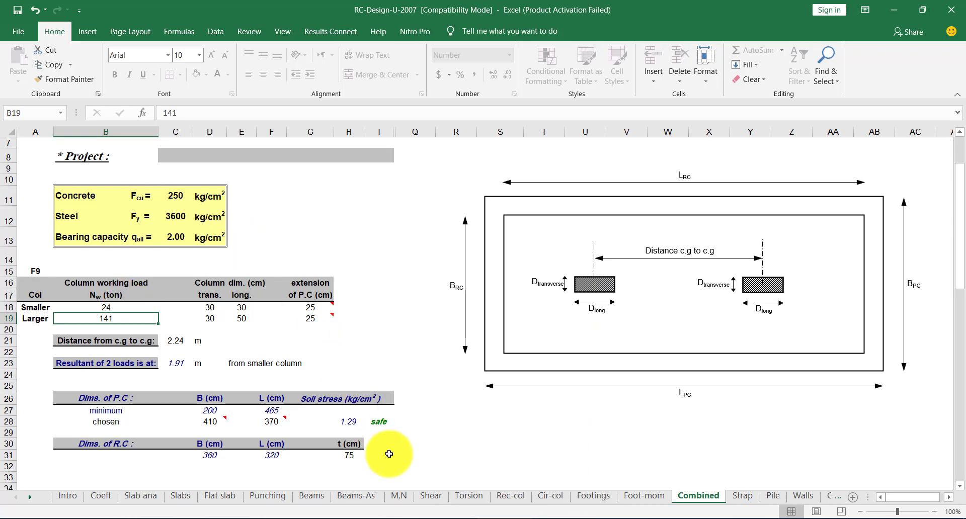
pyautogui.click(566, 517)
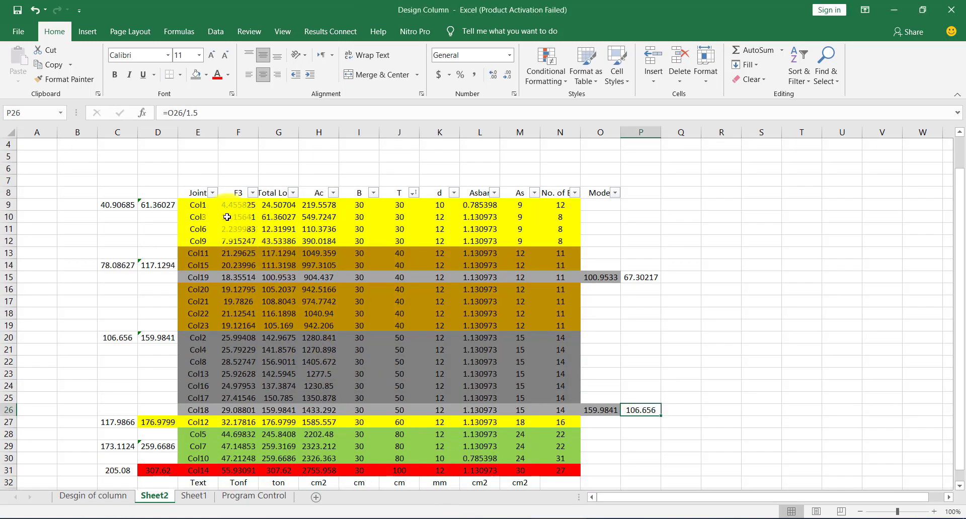
pyautogui.click(286, 206)
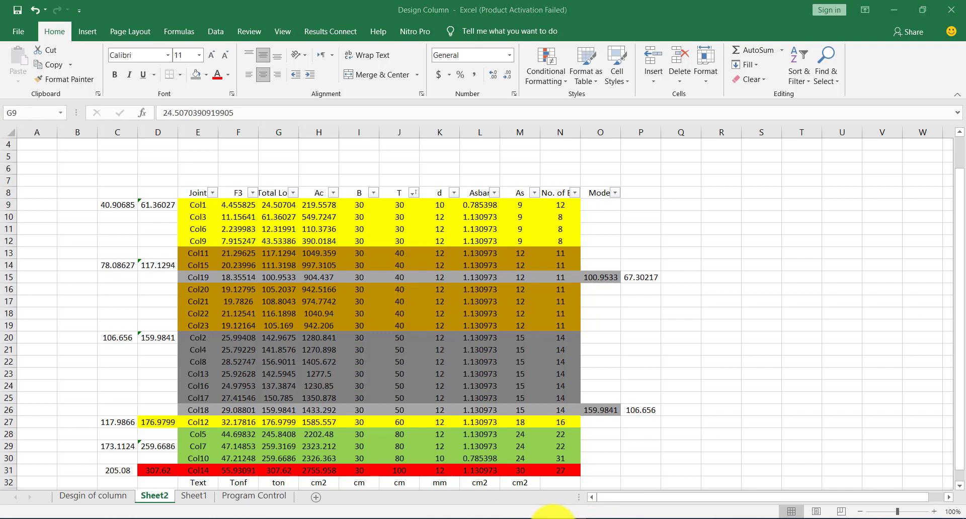
# In the RC-Design-U-2007 workbook, set the combined footing's smaller column working load to 16 ton and check its column dimensions
pyautogui.click(564, 517)
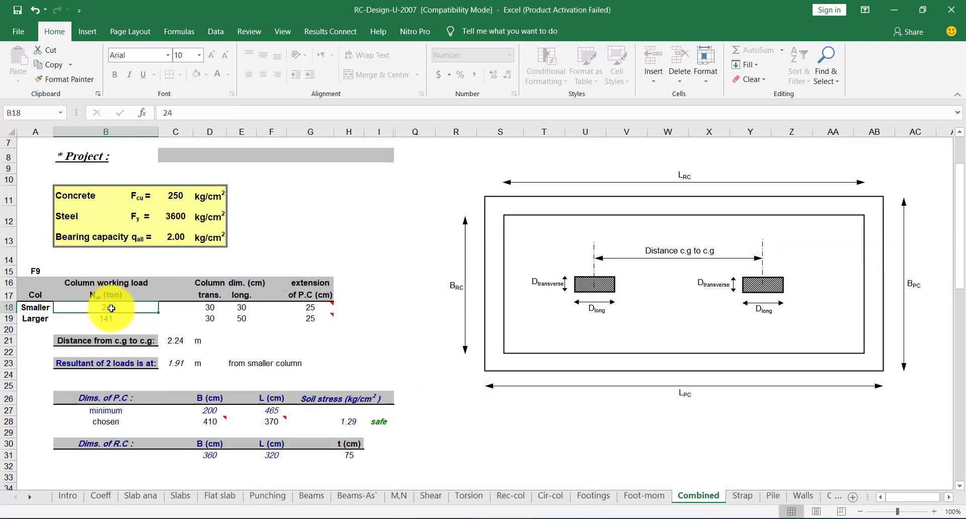
pyautogui.write('16')
pyautogui.click(203, 307)
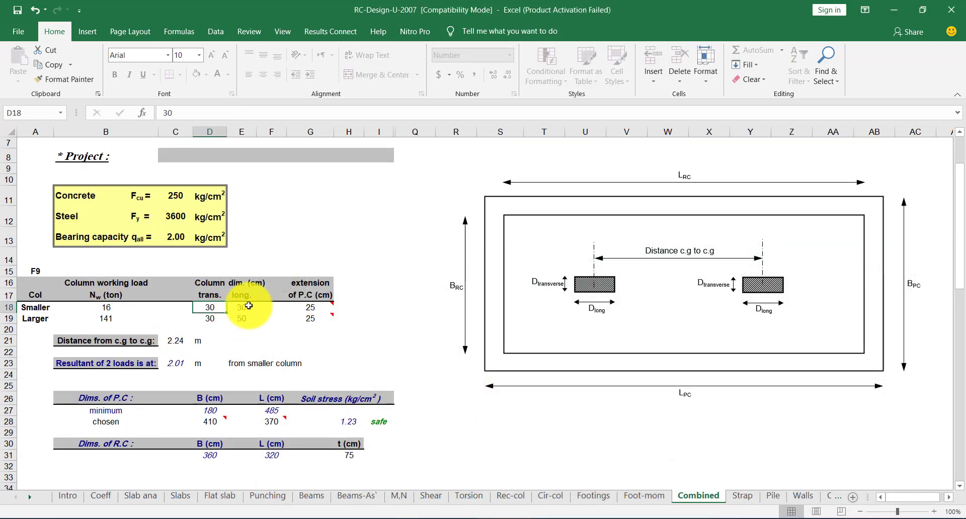
pyautogui.click(246, 305)
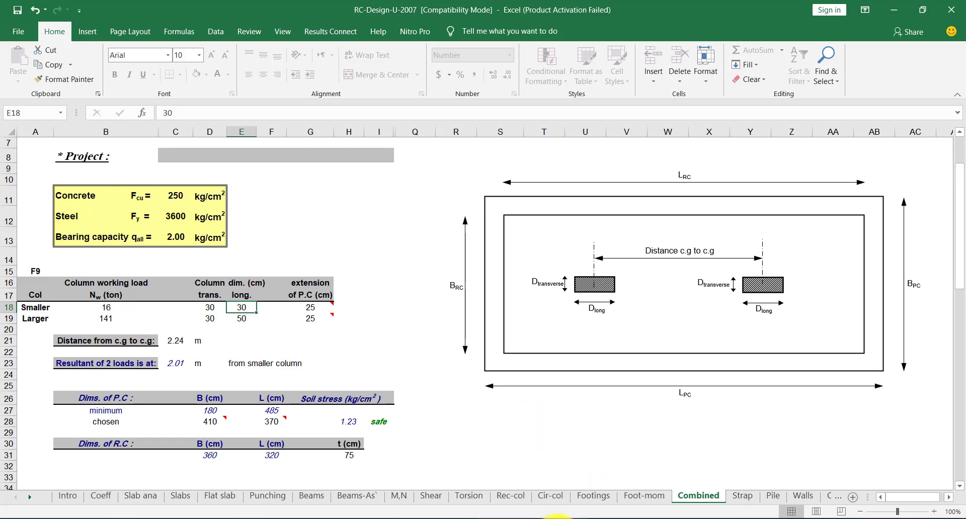
# In the Design Column workbook, calculate Col4's working load in cell D22 with the formula =G21/1.5
pyautogui.click(558, 517)
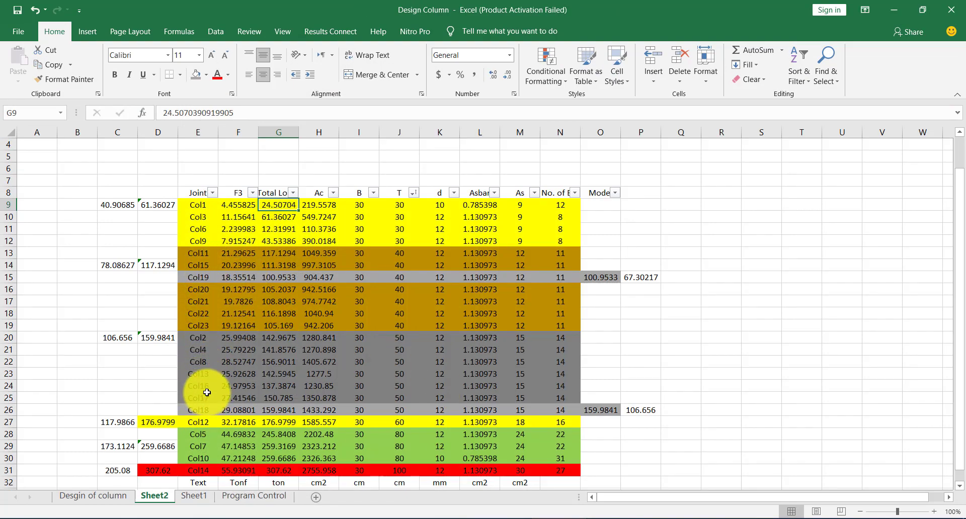
pyautogui.moveTo(204, 352); pyautogui.dragTo(302, 364)
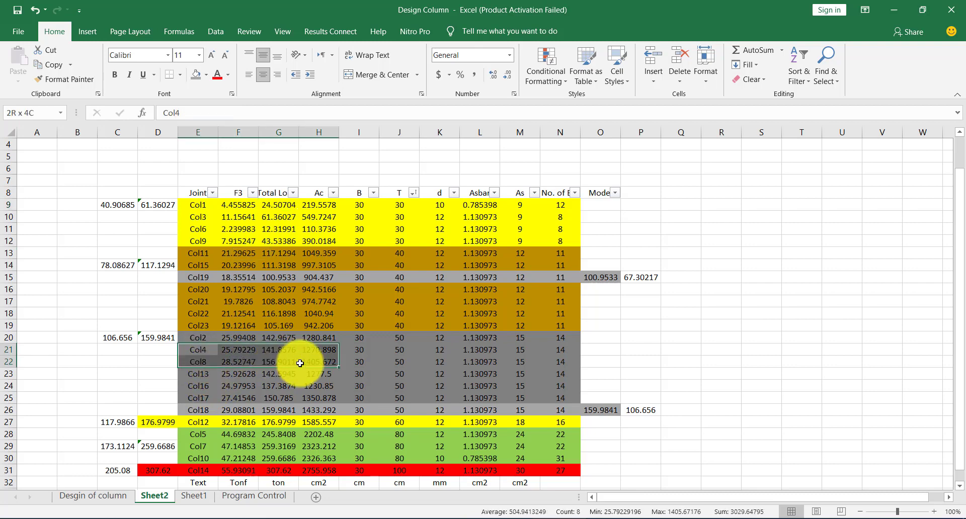
pyautogui.click(280, 351)
pyautogui.click(158, 361)
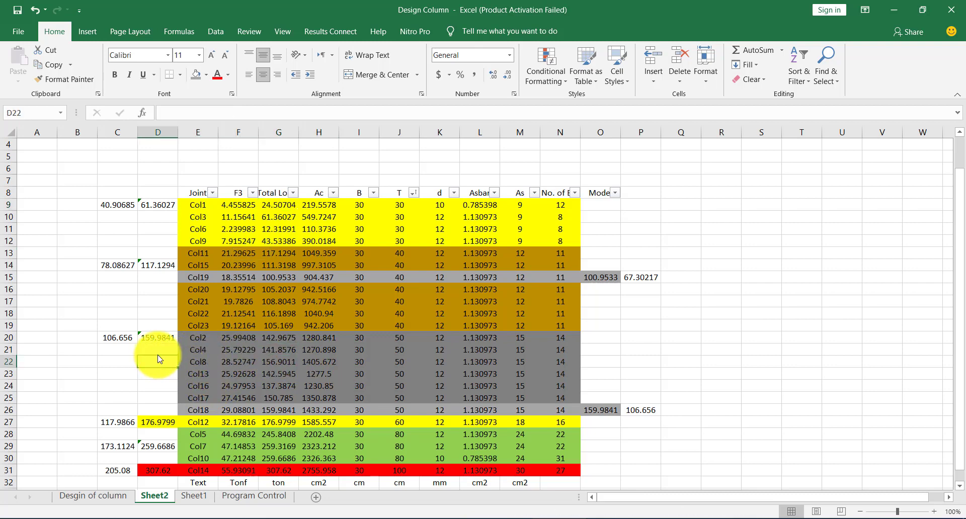
pyautogui.write('=')
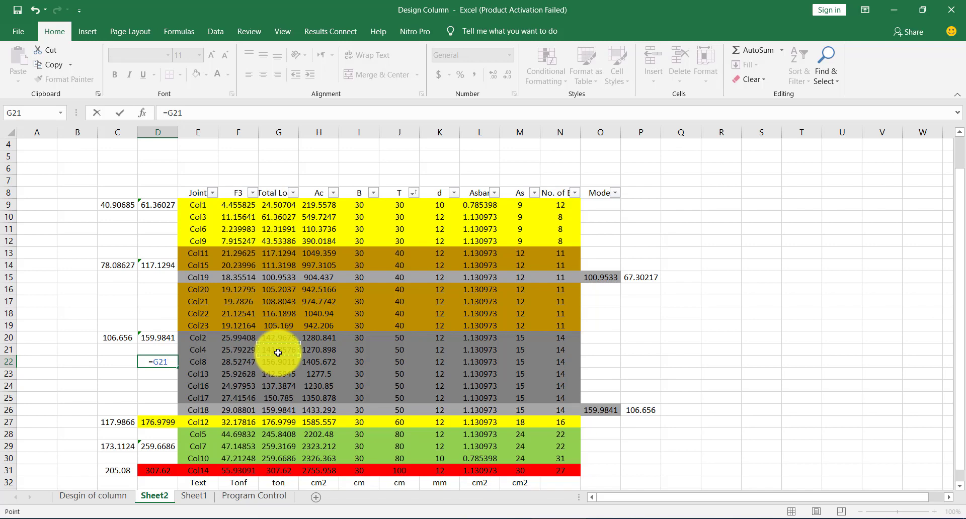
pyautogui.write('/1.5')
pyautogui.press('Return')
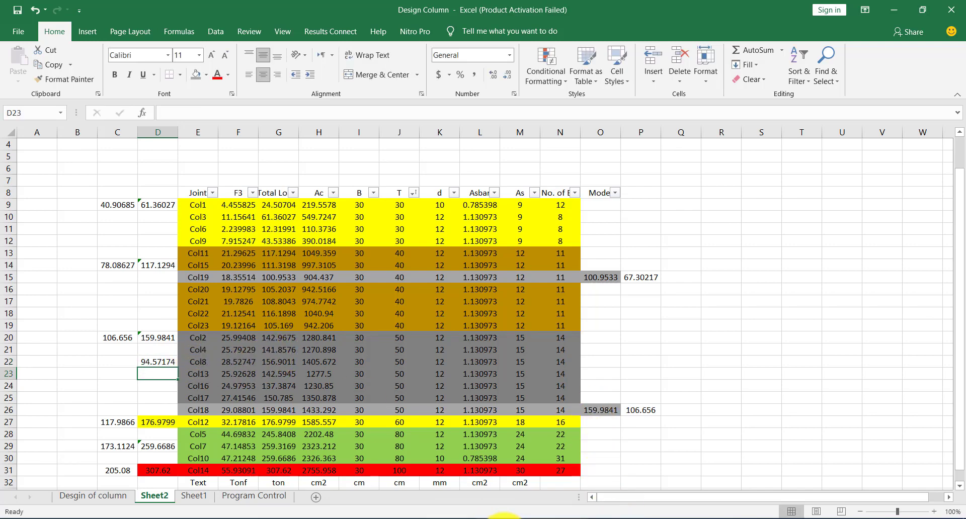
# Switch to the RC-Design-U-2007 workbook and set the combined footing's larger column working load to 94 ton
pyautogui.click(503, 518)
pyautogui.click(118, 317)
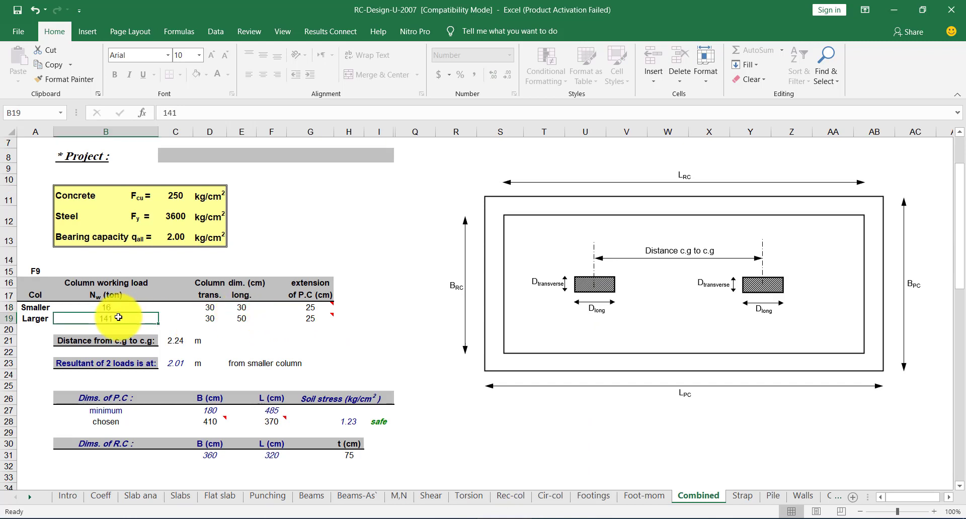
pyautogui.write('94')
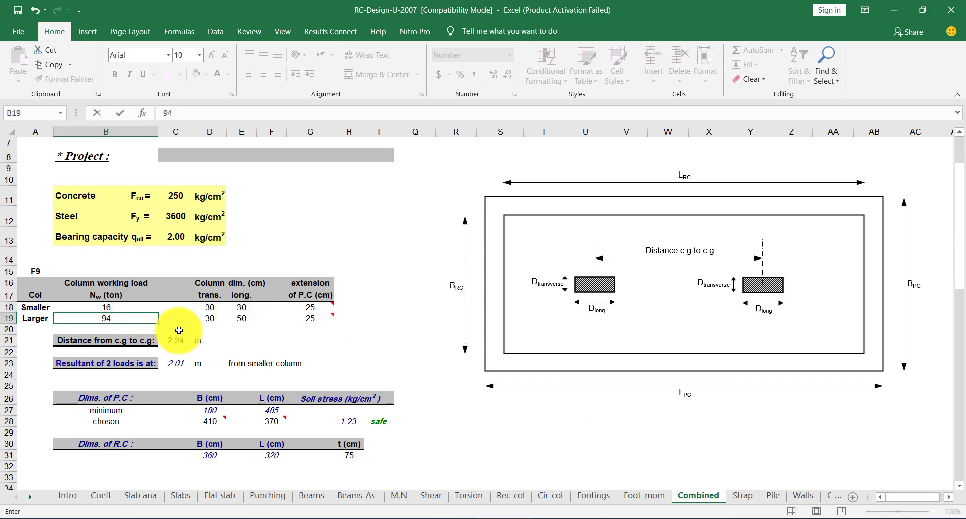
# Try 40 cm as the larger column's longitudinal dimension, check the Design Column workbook, and restore the dimension to 50 cm
pyautogui.click(209, 319)
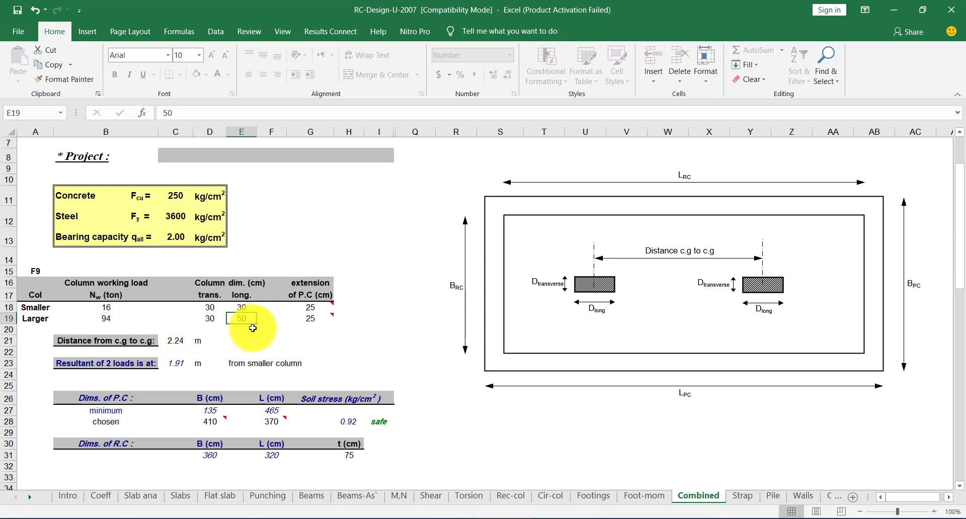
pyautogui.write('40')
pyautogui.click(493, 517)
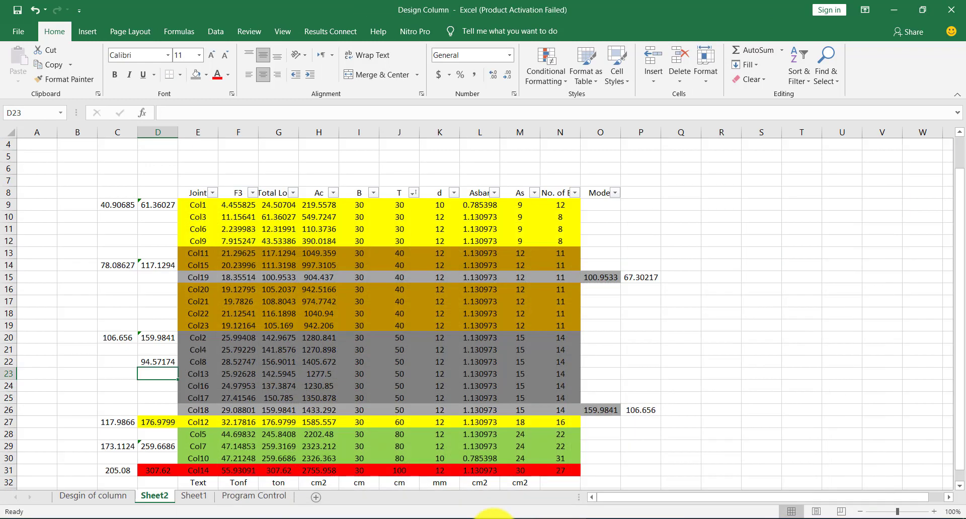
pyautogui.click(493, 517)
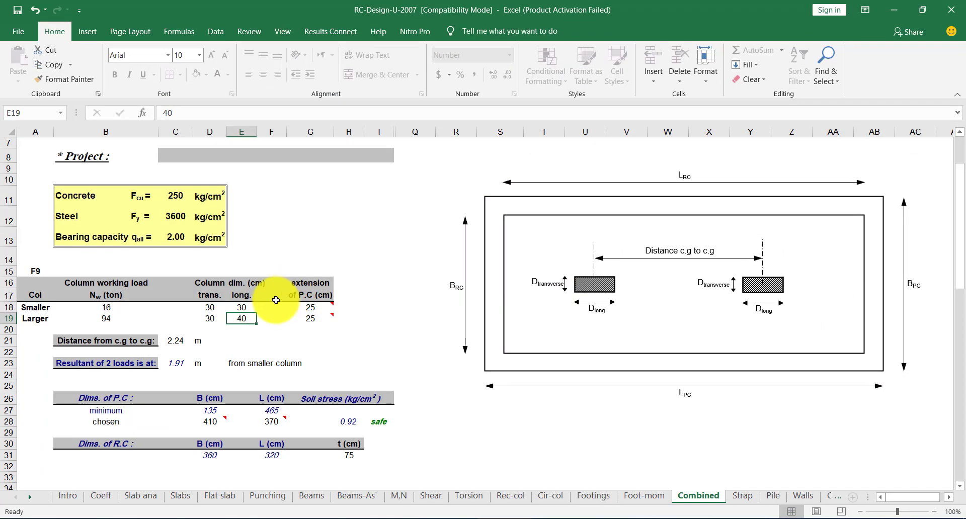
pyautogui.click(304, 321)
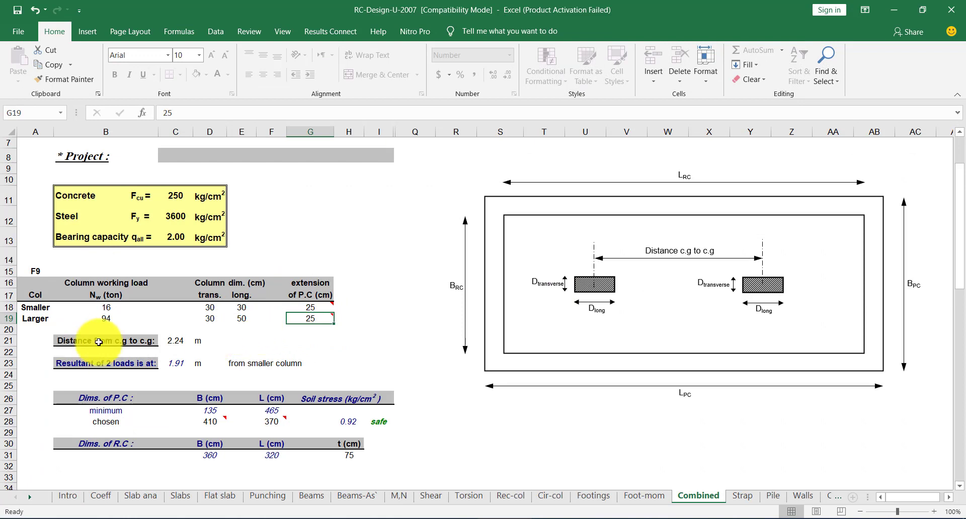
# Switch to AutoCAD and add an aligned dimension between the centres of the 30×30 column near axis ج and the neighbouring 50×30 column
pyautogui.scroll(-1, 151, 345)
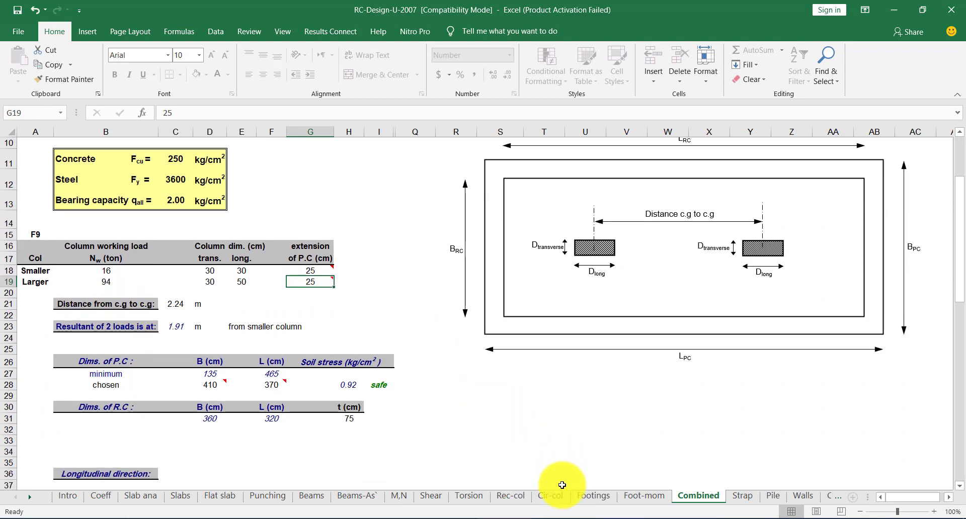
pyautogui.click(344, 517)
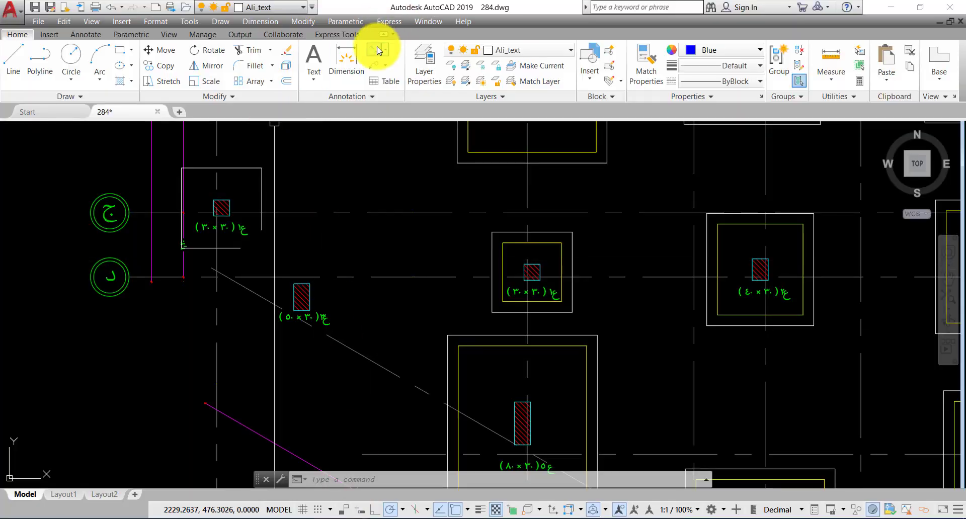
pyautogui.click(375, 48)
pyautogui.scroll(3, 220, 203)
pyautogui.click(222, 221)
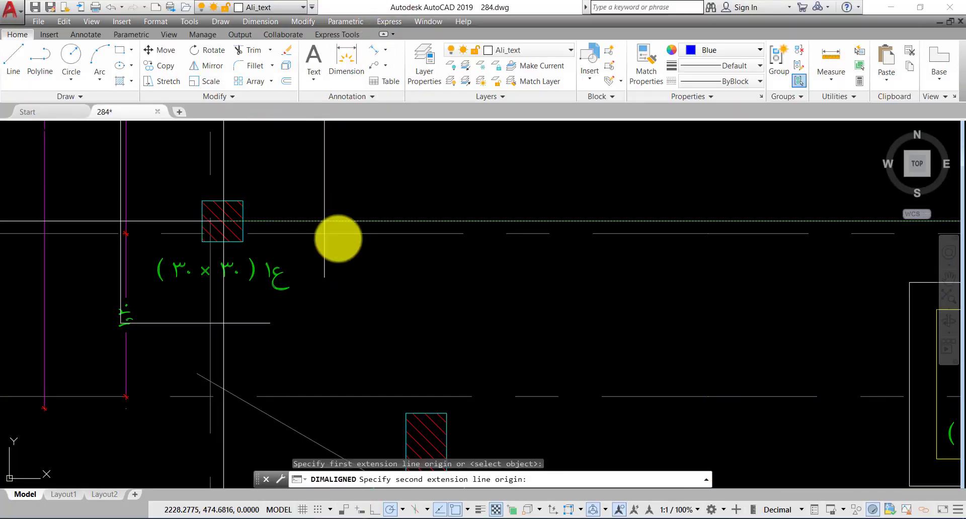
pyautogui.moveTo(437, 444); pyautogui.dragTo(427, 373, button='middle')
pyautogui.click(416, 377)
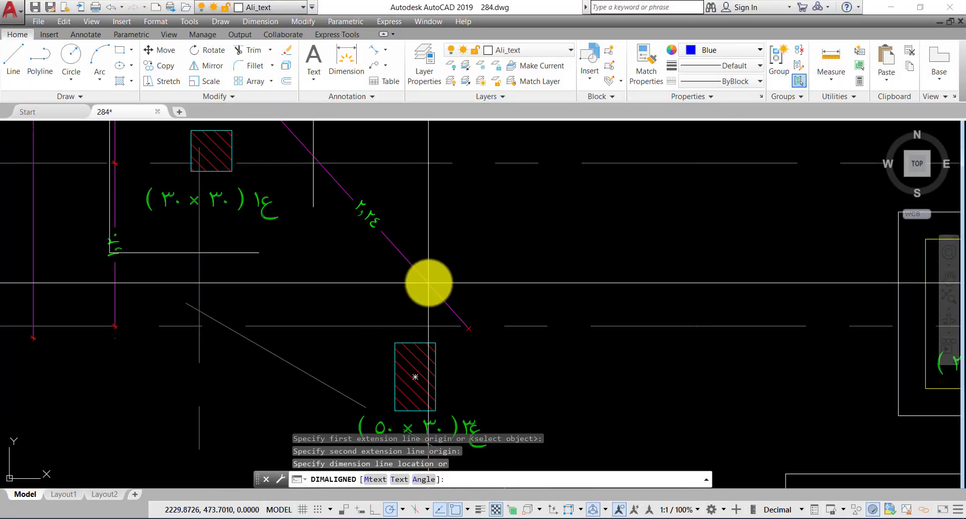
pyautogui.click(447, 250)
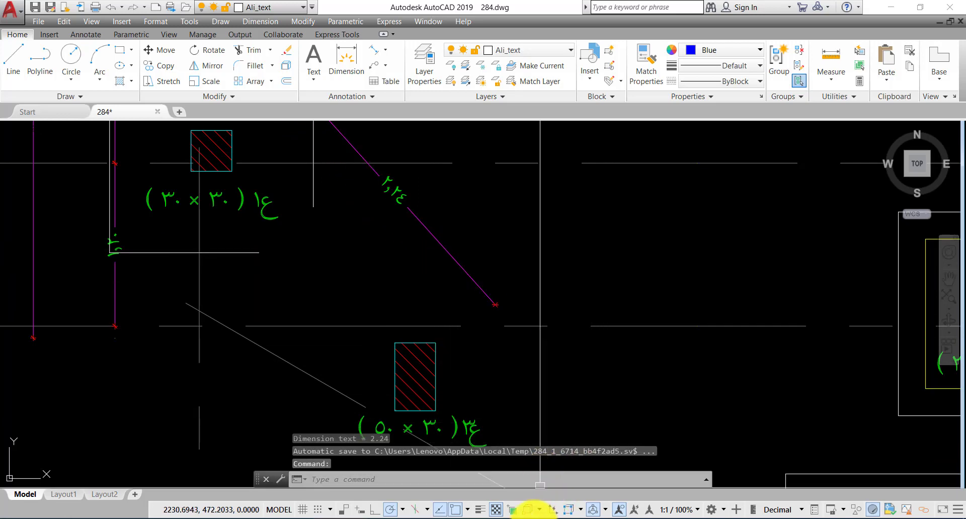
# Return to the RC-Design-U-2007 workbook and enter 2.24 m as the distance between the two columns' centres
pyautogui.click(453, 509)
pyautogui.click(532, 518)
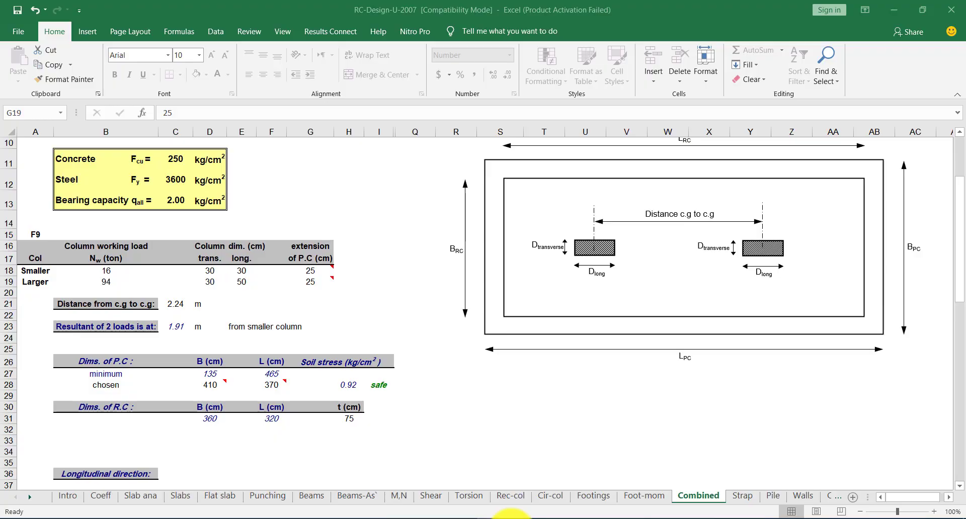
pyautogui.click(189, 306)
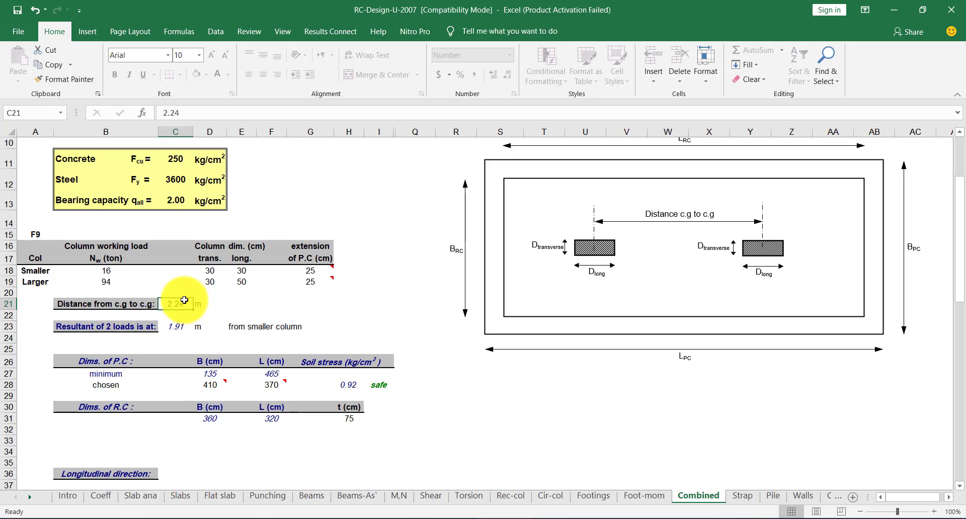
pyautogui.write('2.24')
pyautogui.press('Return')
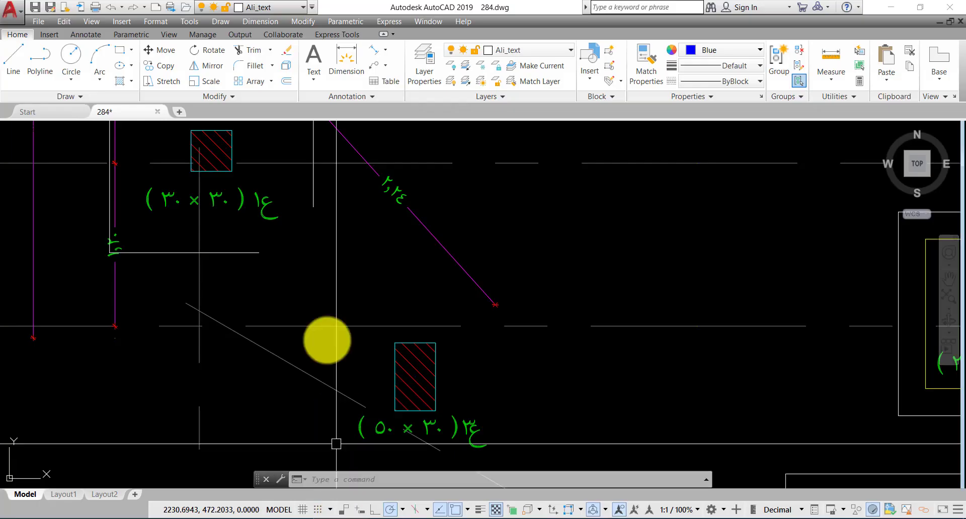
# In AutoCAD, draw a diagonal line between opposite corners of the 30×30 column near axis ج
pyautogui.moveTo(328, 338); pyautogui.dragTo(334, 336, button='middle')
pyautogui.scroll(-2, 352, 324)
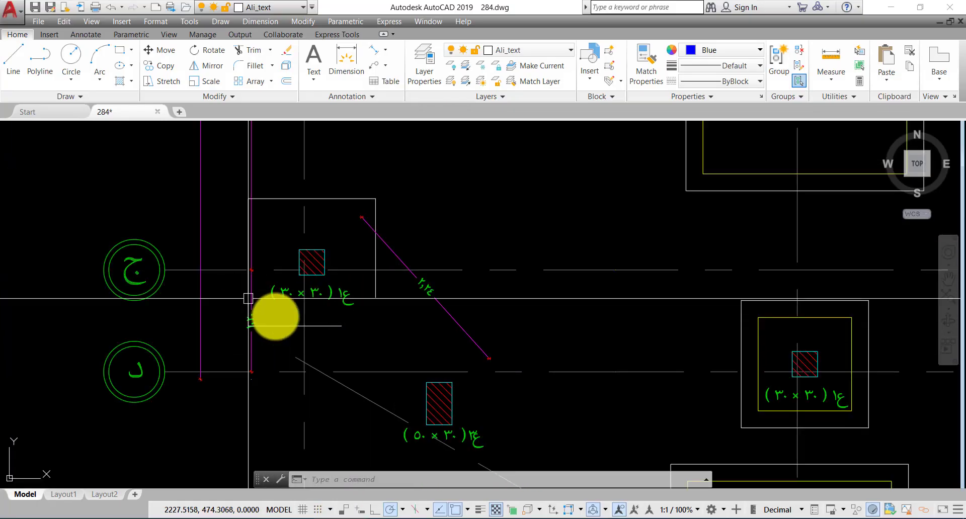
pyautogui.write('l')
pyautogui.press('Return')
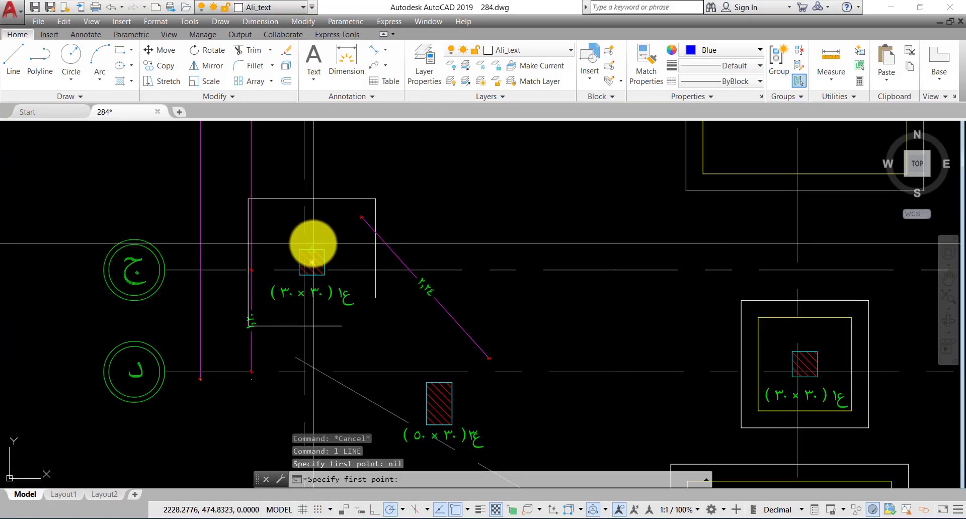
pyautogui.scroll(2, 313, 243)
pyautogui.click(331, 253)
pyautogui.click(290, 294)
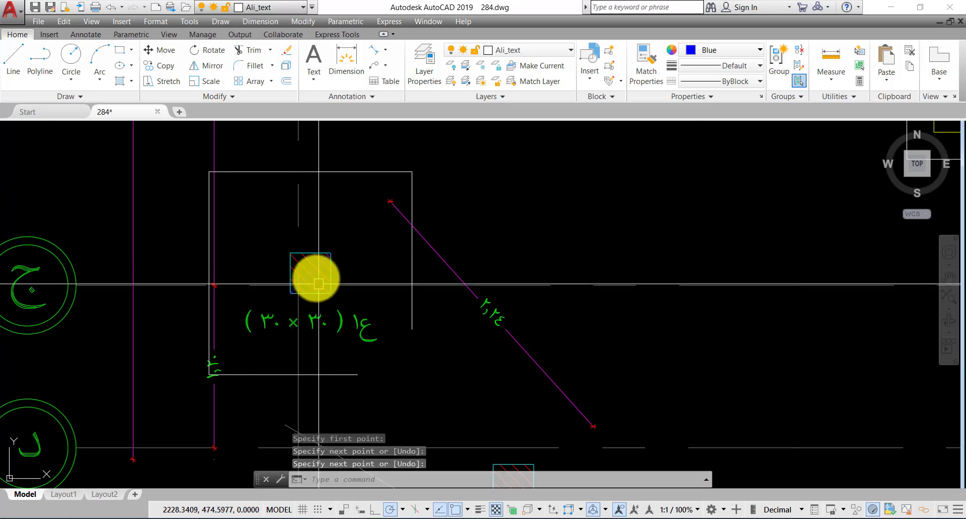
pyautogui.press('Return')
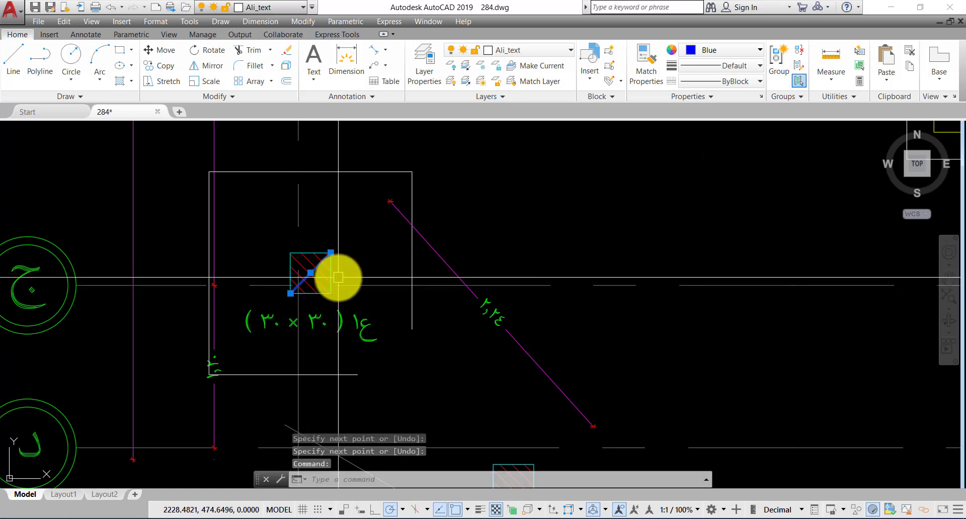
# Offset the 30×30 column's diagonal line by 1.9 towards the 50×30 column to mark the load resultant
pyautogui.write('o')
pyautogui.press('Return')
pyautogui.click(312, 272)
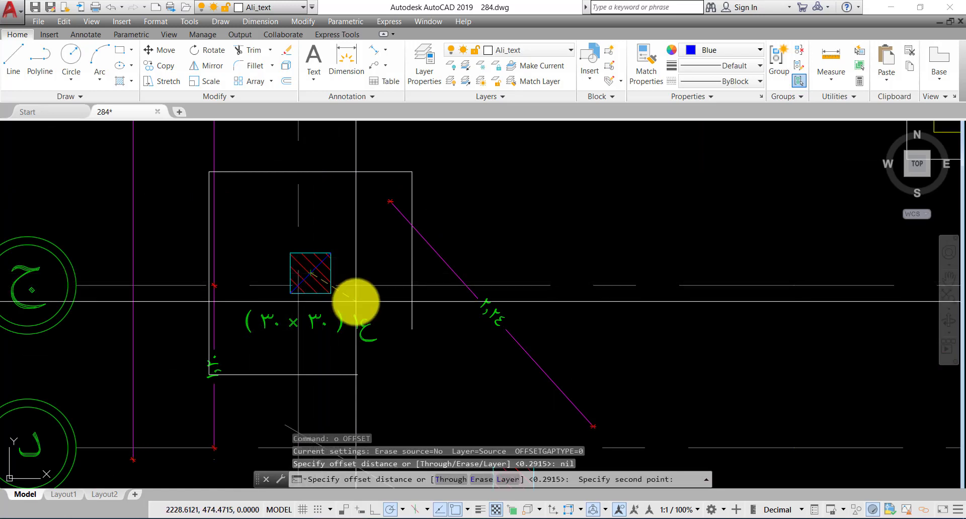
pyautogui.write('1.9')
pyautogui.press('Return')
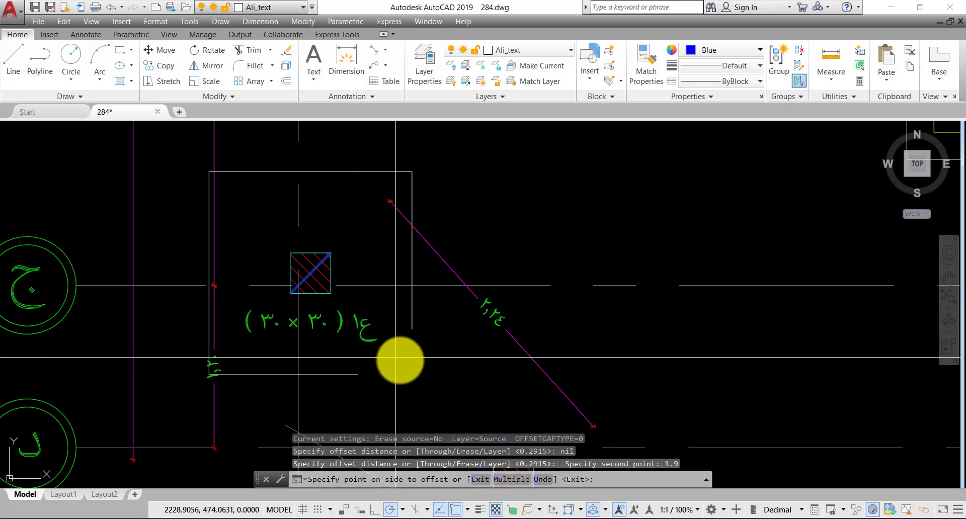
pyautogui.scroll(-3, 403, 306)
pyautogui.scroll(1, 429, 349)
pyautogui.press('Escape')
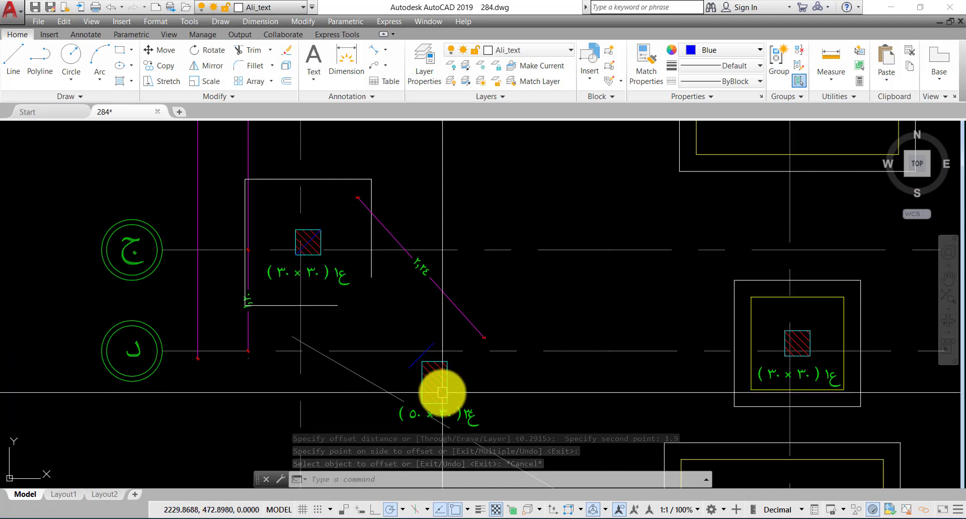
# Draw a line joining the centre of the 50×30 column to the centre of the 30×30 column
pyautogui.moveTo(443, 393)
pyautogui.mouseDown(button='middle')
pyautogui.moveTo(416, 338)
pyautogui.moveTo(362, 347)
pyautogui.mouseUp(button='middle')
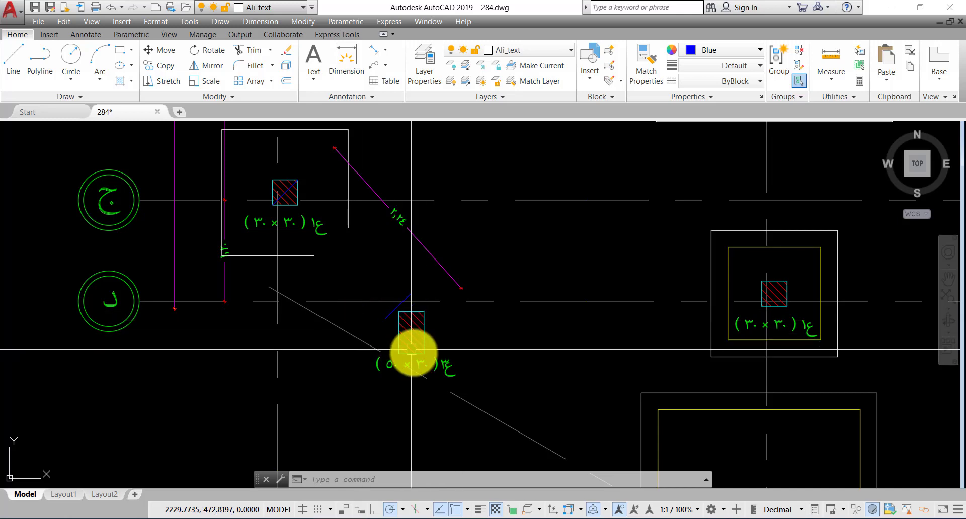
pyautogui.write('l')
pyautogui.press('Return')
pyautogui.click(411, 330)
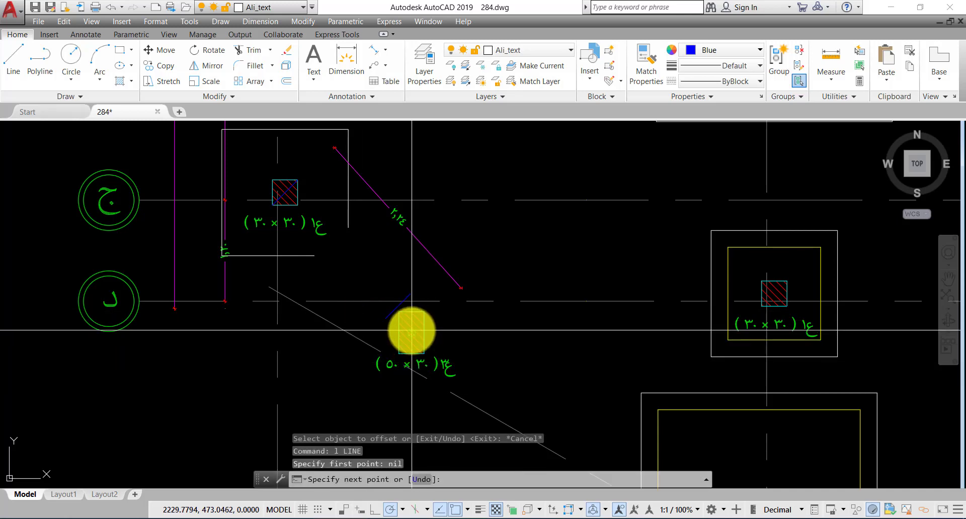
pyautogui.click(288, 198)
pyautogui.press('Return')
pyautogui.scroll(4, 376, 297)
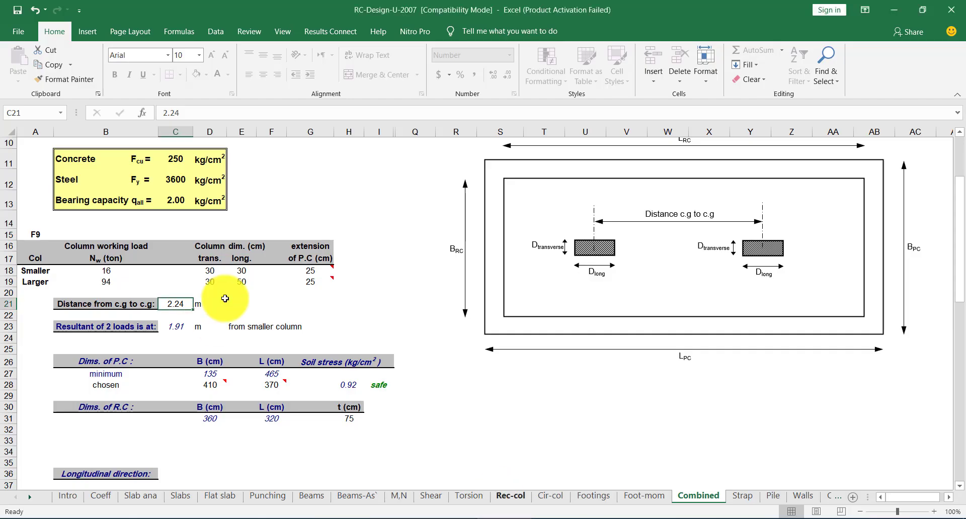
# Check the plain concrete dimensions in the RC-Design-U-2007 workbook, and draw a 4.1 by 3.7 rectangle in AutoCAD outside the plan
pyautogui.scroll(-1, 214, 386)
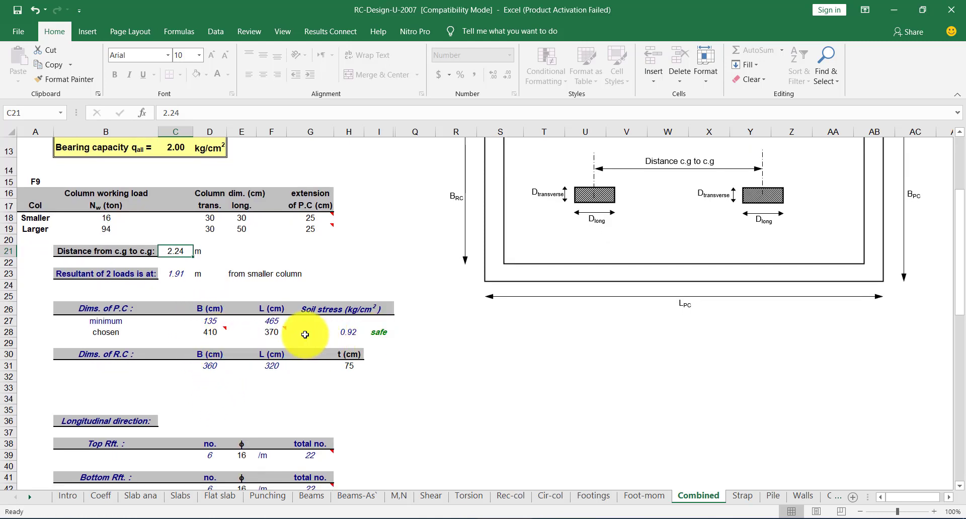
pyautogui.click(345, 518)
pyautogui.scroll(-3, 287, 358)
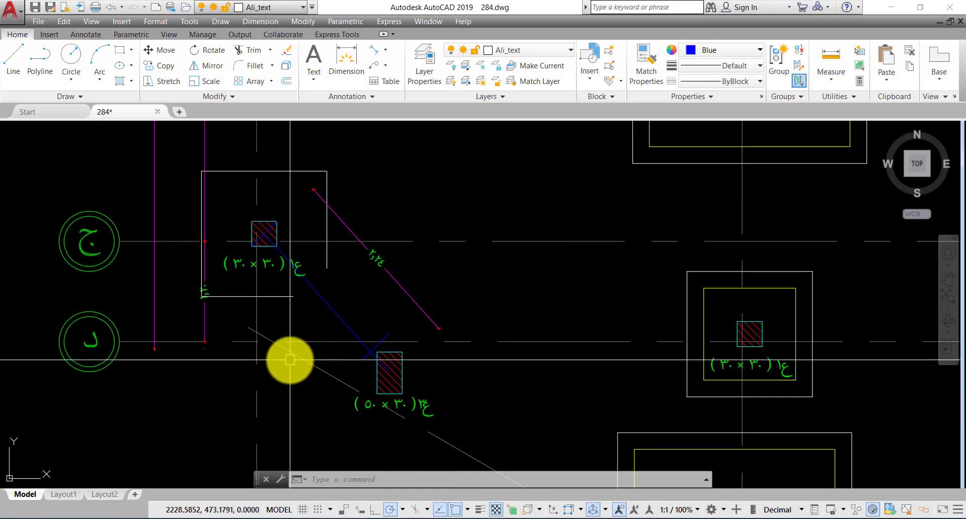
pyautogui.press('Escape')
pyautogui.write('rec')
pyautogui.press('Return')
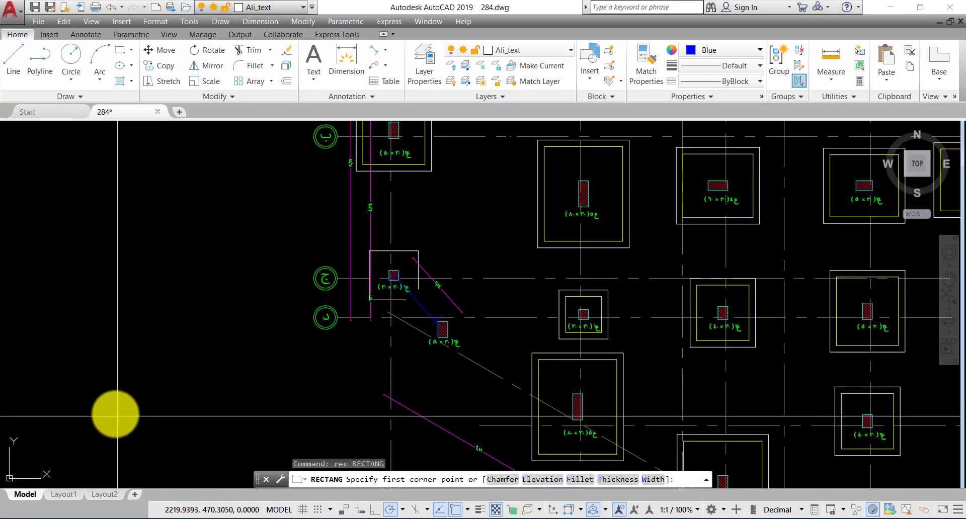
pyautogui.click(116, 410)
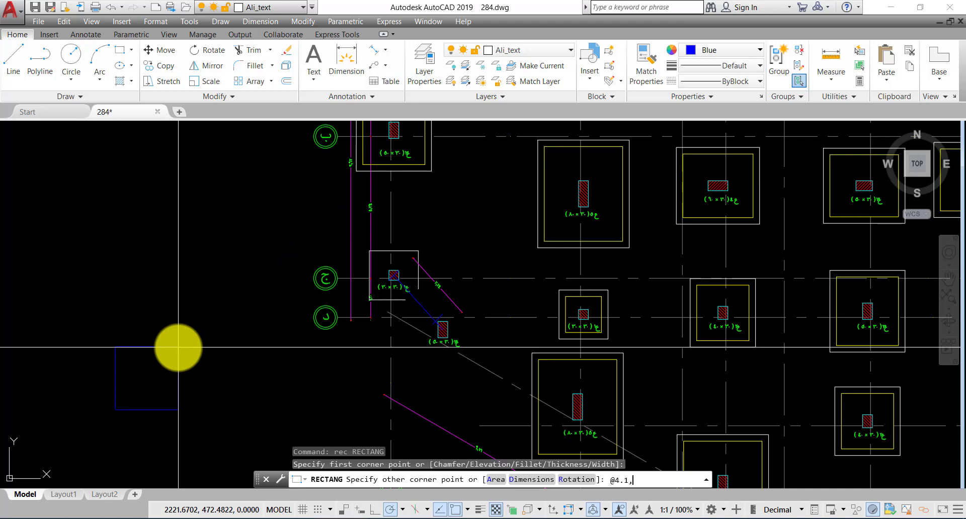
pyautogui.write('@4.1,3.7')
pyautogui.press('Return')
pyautogui.scroll(-4, 226, 339)
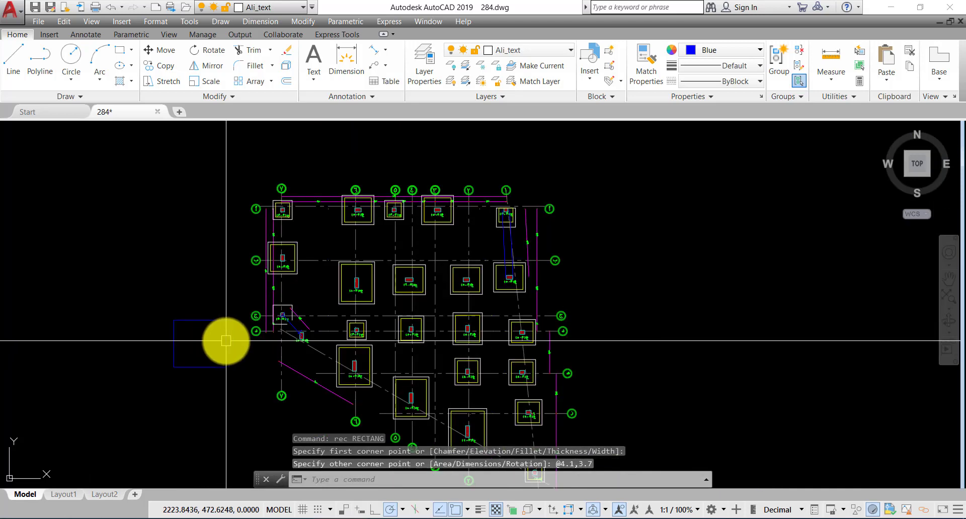
# Offset the 4.1 by 3.7 footing rectangle inward by 0.2 to outline the reinforced concrete footing
pyautogui.click(226, 341)
pyautogui.write('o')
pyautogui.press('Return')
pyautogui.scroll(4, 220, 355)
pyautogui.click(230, 346)
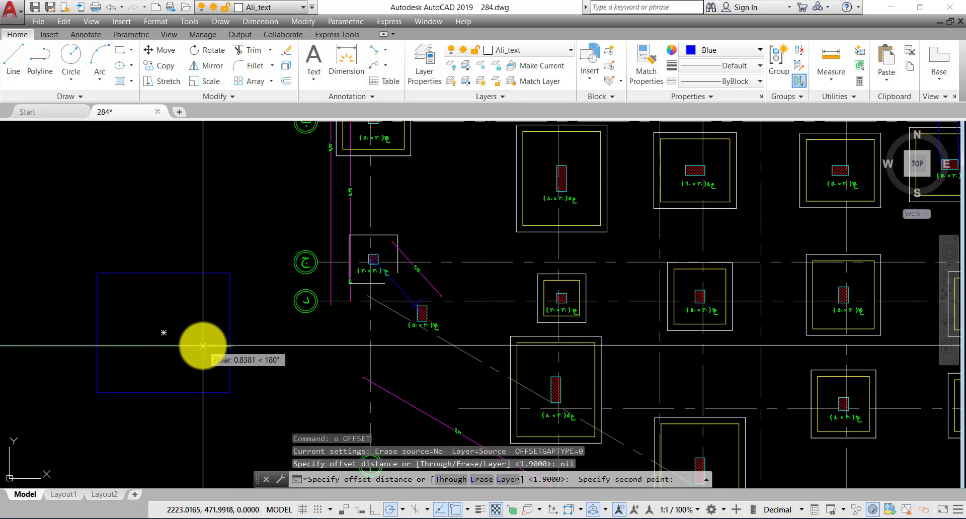
pyautogui.write('.2')
pyautogui.press('Return')
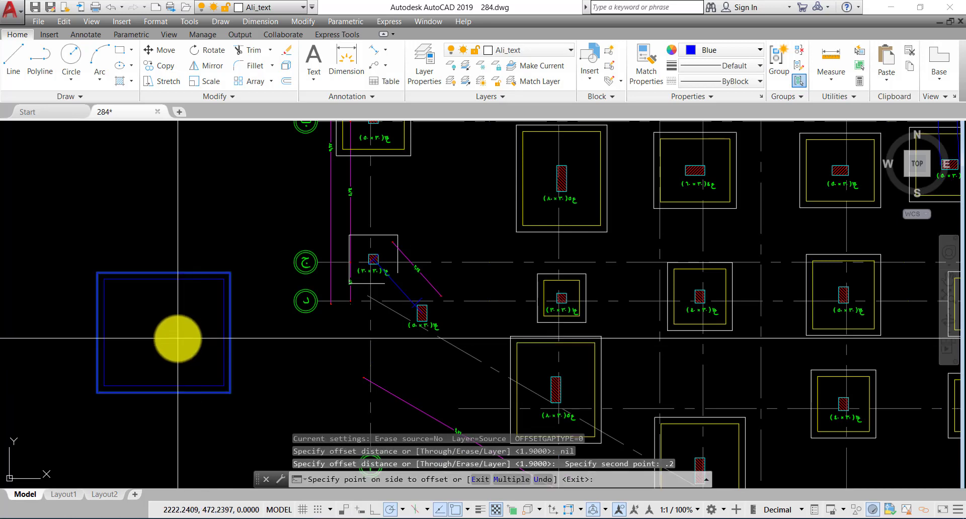
pyautogui.click(229, 329)
pyautogui.click(216, 327)
pyautogui.press('Escape')
pyautogui.press('Escape')
# Move both footing rectangles close to the two columns, using the outer rectangle's east edge midpoint as base point
pyautogui.click(214, 337)
pyautogui.click(231, 345)
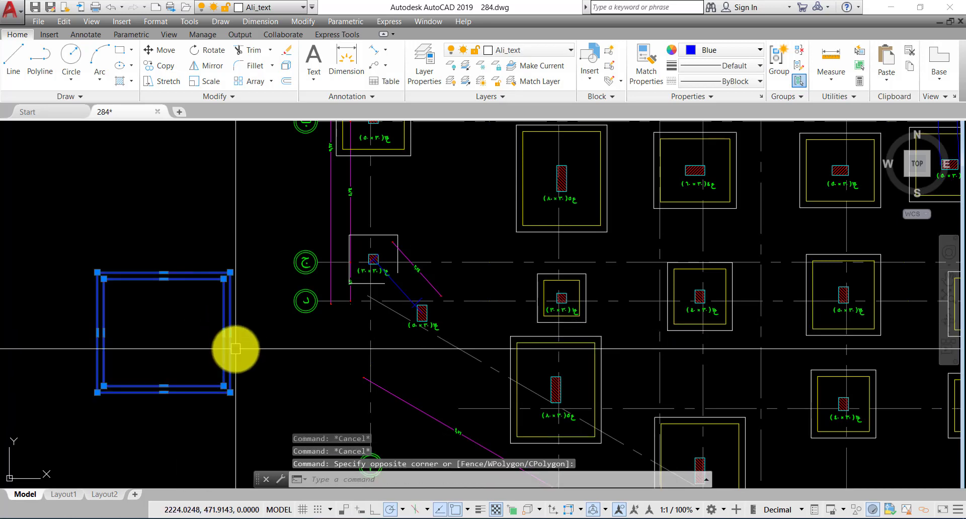
pyautogui.write('m')
pyautogui.press('Return')
pyautogui.click(230, 332)
pyautogui.scroll(4, 392, 357)
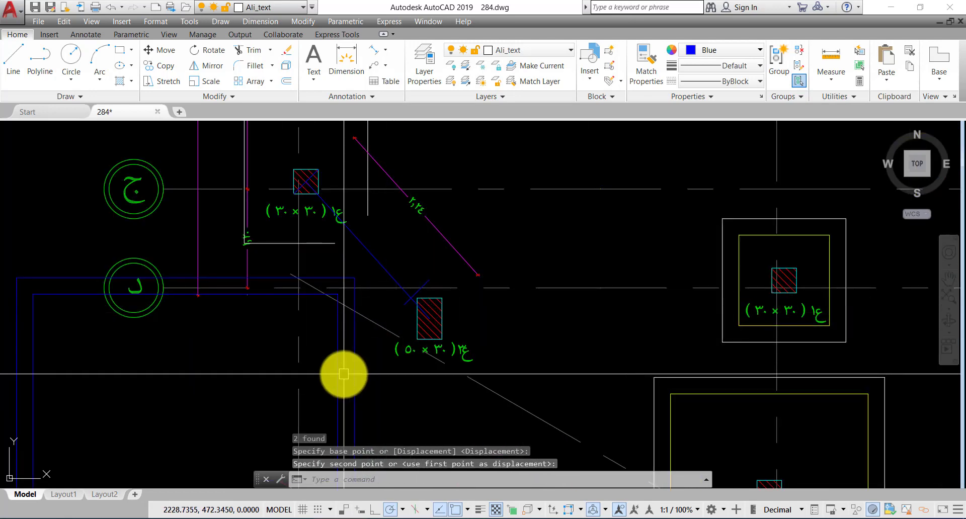
# Change the colour of both combined footing rectangles to yellow
pyautogui.click(367, 390)
pyautogui.click(327, 397)
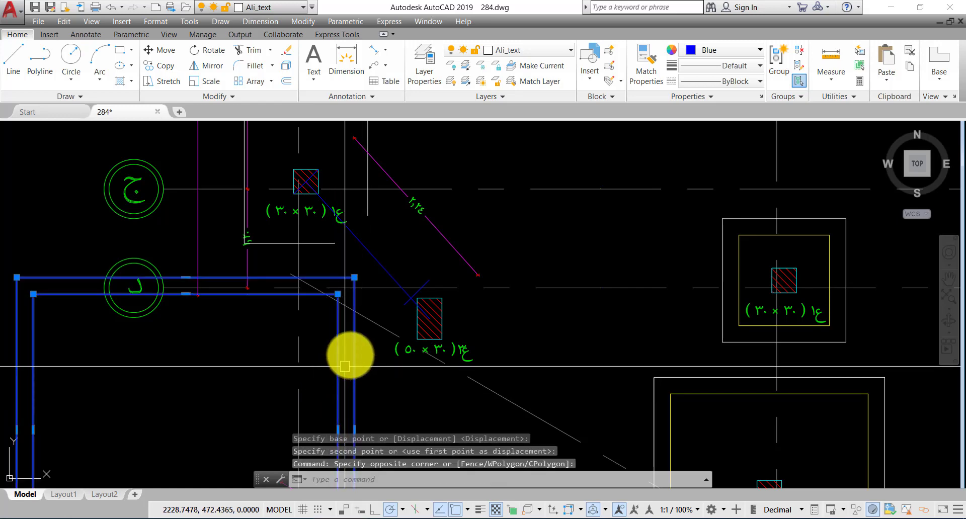
pyautogui.click(694, 50)
pyautogui.click(700, 178)
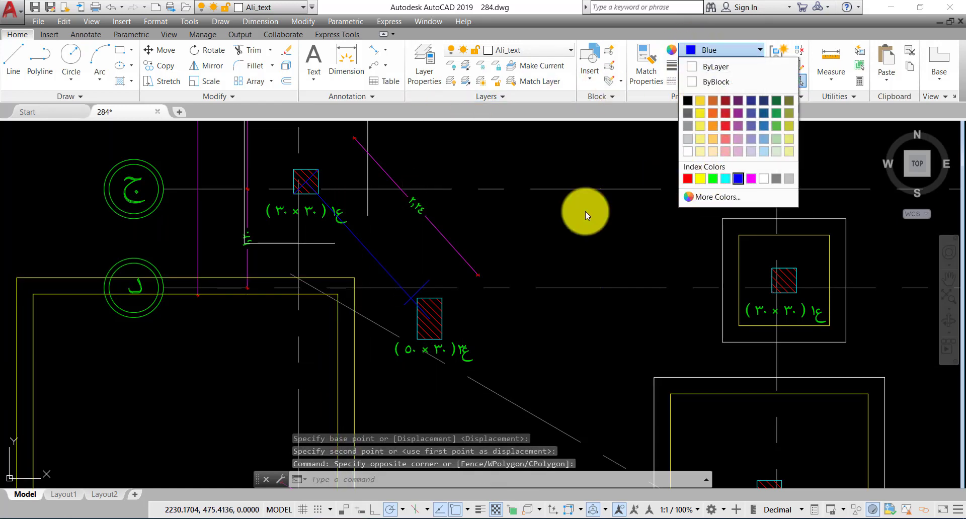
pyautogui.scroll(-2, 351, 298)
pyautogui.press('Escape')
pyautogui.press('Escape')
pyautogui.write('a')
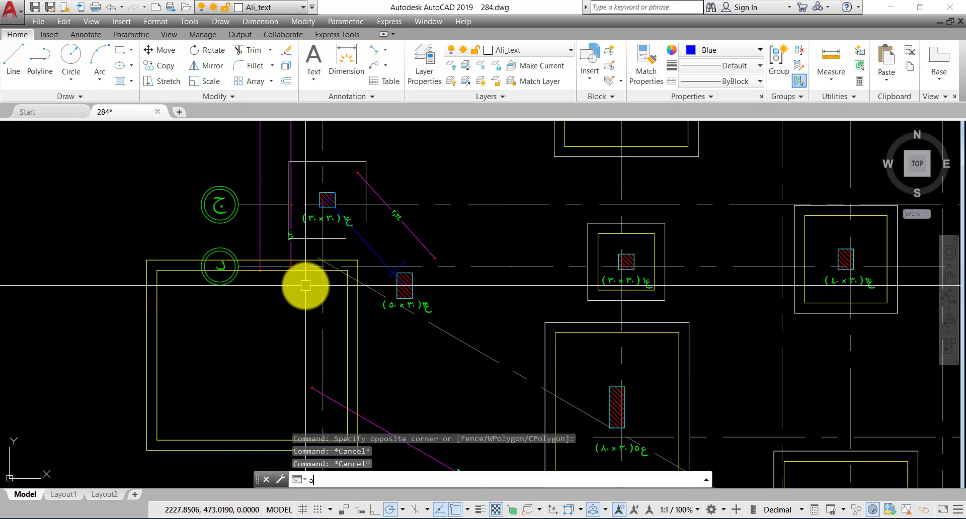
pyautogui.press('Return')
pyautogui.scroll(2, 339, 272)
pyautogui.click(71, 247)
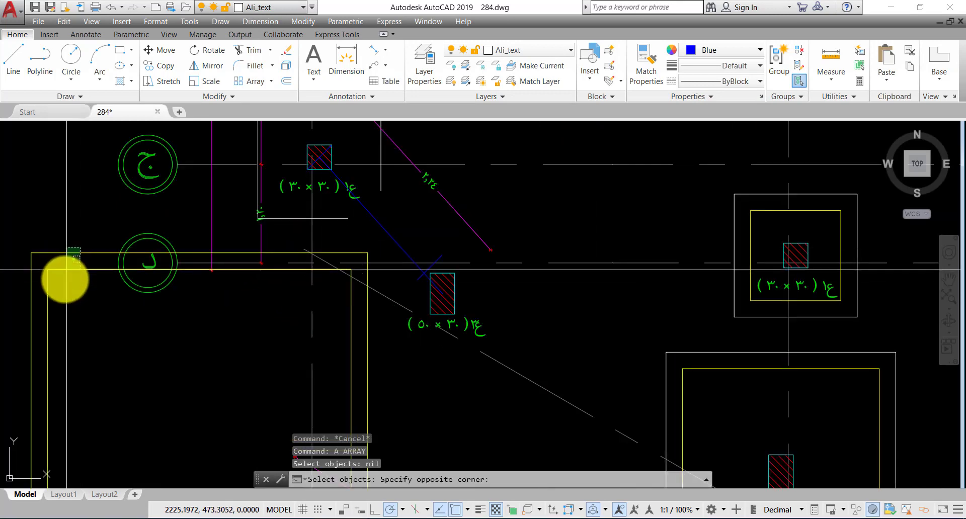
pyautogui.click(68, 280)
pyautogui.press('Return')
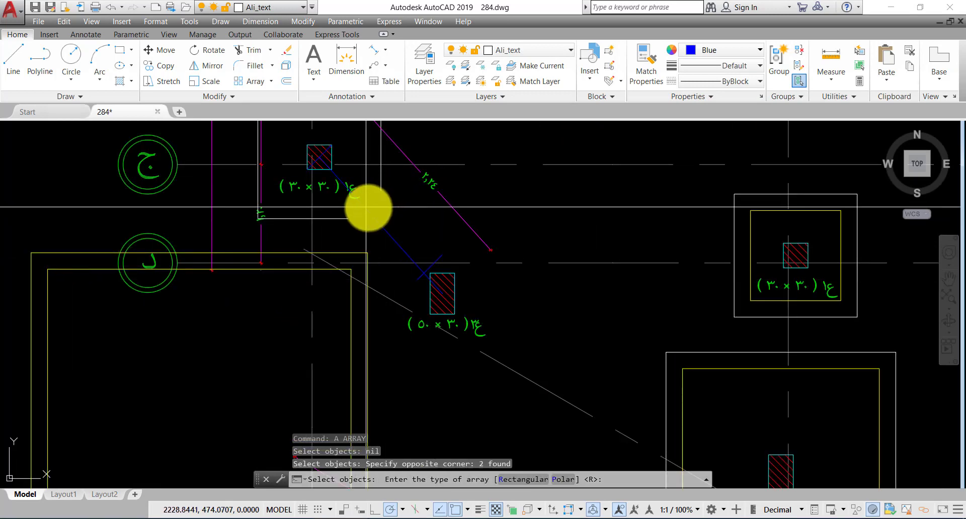
pyautogui.moveTo(37, 263); pyautogui.dragTo(114, 276, button='middle')
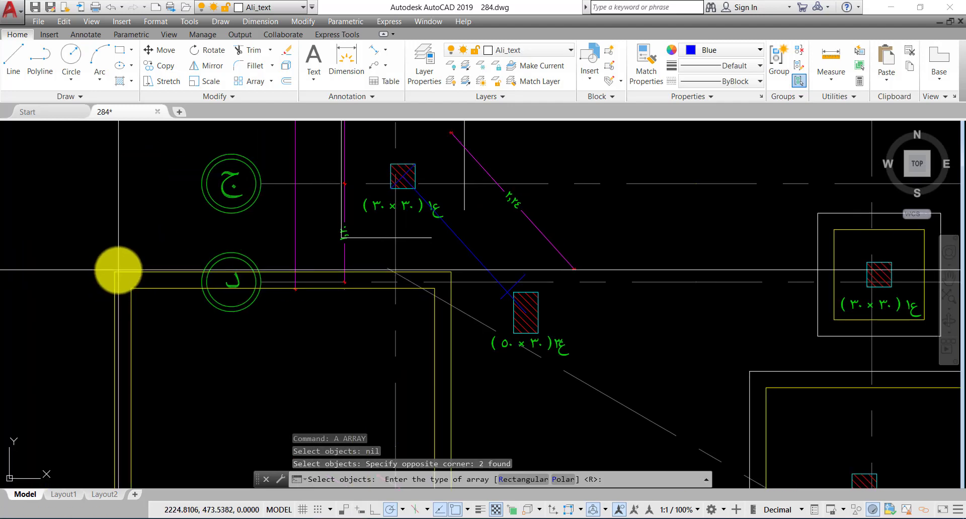
pyautogui.press('Escape')
# Align both yellow combined footing rectangles with the blue diagonal line joining the two columns, without scaling them
pyautogui.click(162, 304)
pyautogui.click(138, 249)
pyautogui.write('A;l')
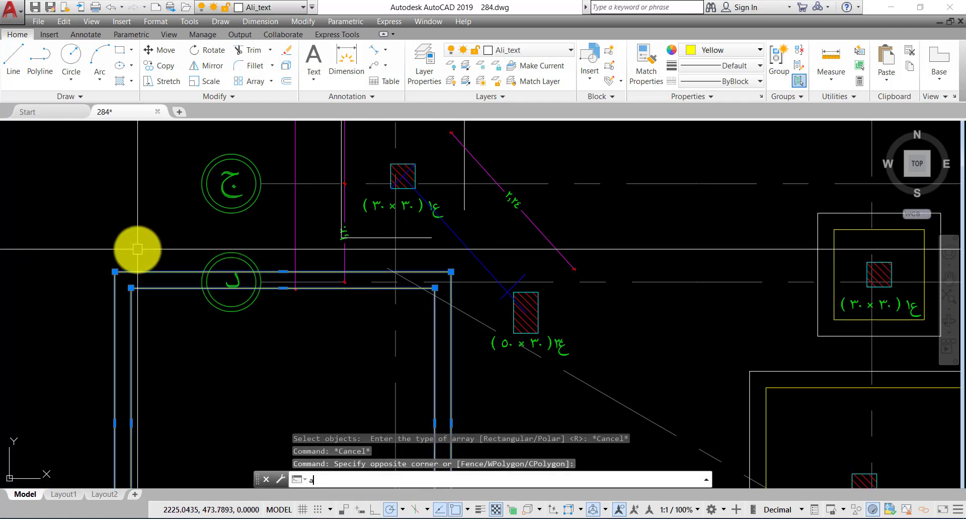
pyautogui.press('BackSpace')
pyautogui.press('BackSpace')
pyautogui.press('BackSpace')
pyautogui.write('al')
pyautogui.press('Return')
pyautogui.click(115, 271)
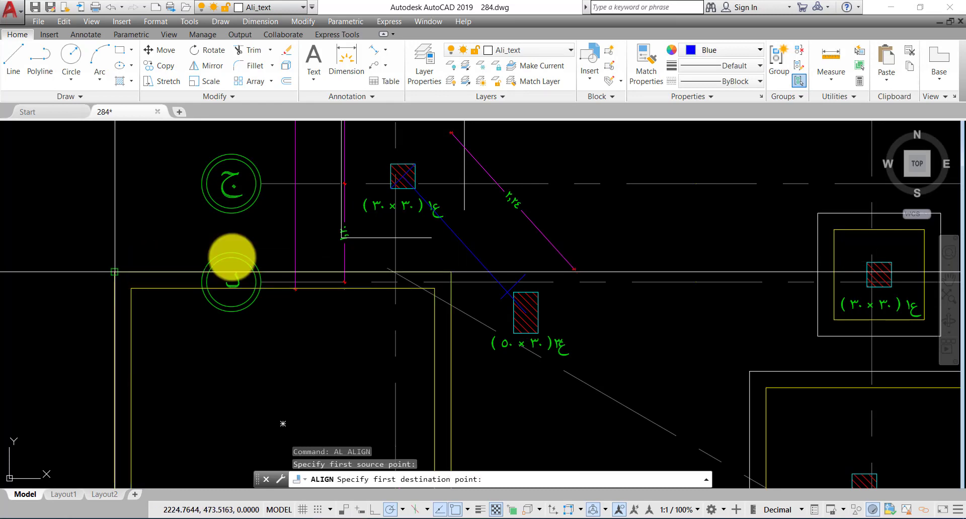
pyautogui.click(449, 228)
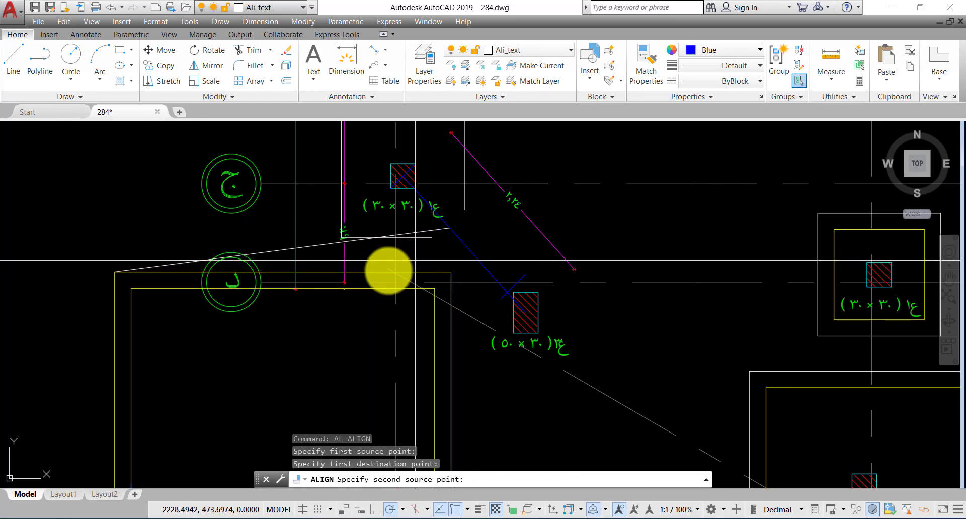
pyautogui.click(436, 270)
pyautogui.click(478, 261)
pyautogui.press('Return')
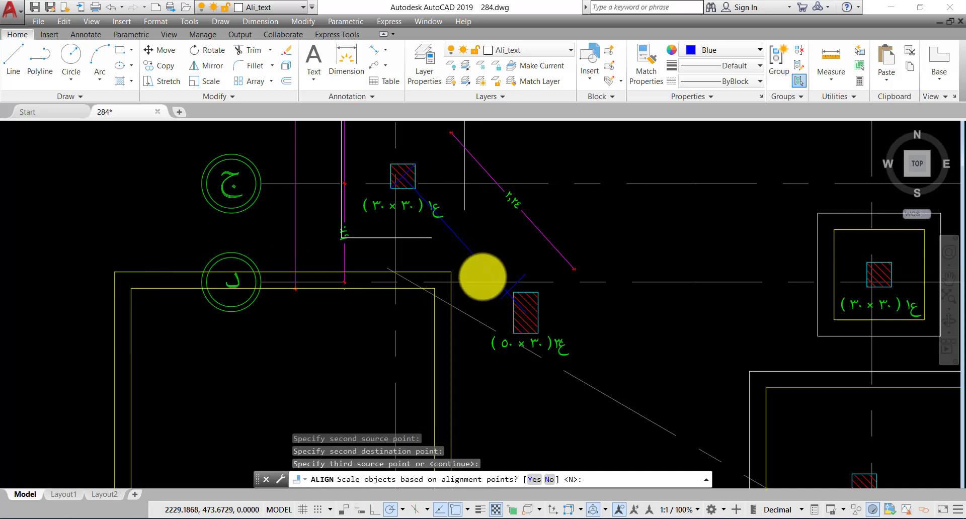
pyautogui.press('Return')
# Move both rotated footing rectangles by their centre onto the blue cross mark beside the 50 x 30 column
pyautogui.scroll(-2, 466, 321)
pyautogui.moveTo(353, 383); pyautogui.dragTo(291, 361)
pyautogui.scroll(-3, 302, 360)
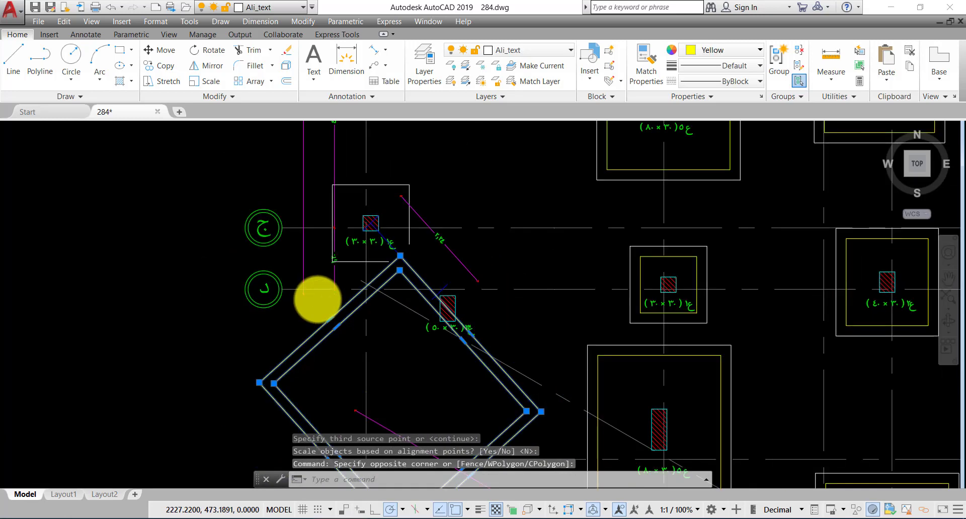
pyautogui.write('m')
pyautogui.press('Return')
pyautogui.click(373, 347)
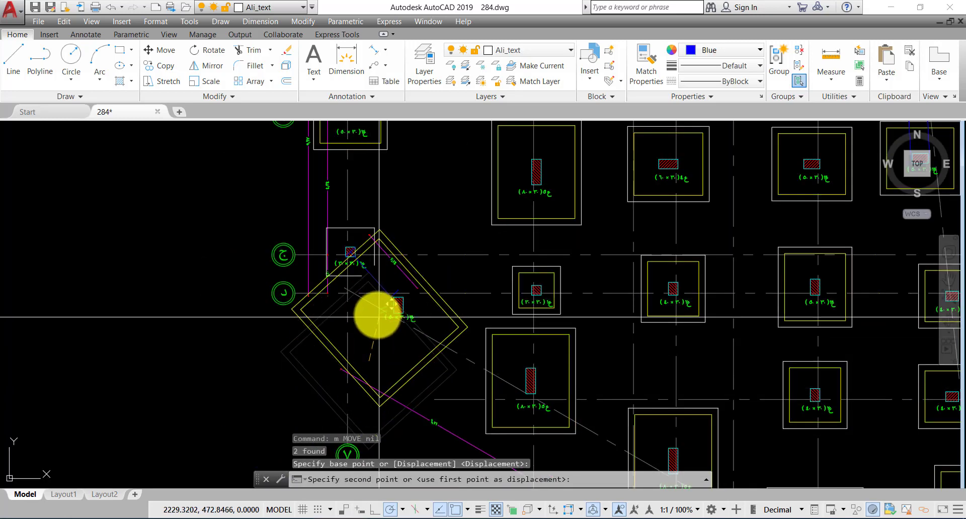
pyautogui.scroll(4, 396, 280)
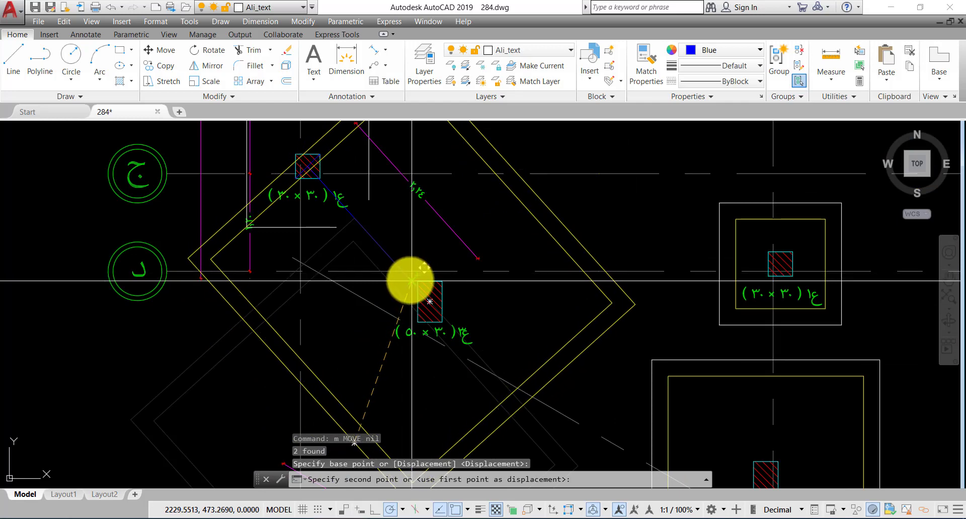
pyautogui.click(412, 281)
pyautogui.scroll(-1, 356, 291)
pyautogui.scroll(1, 339, 270)
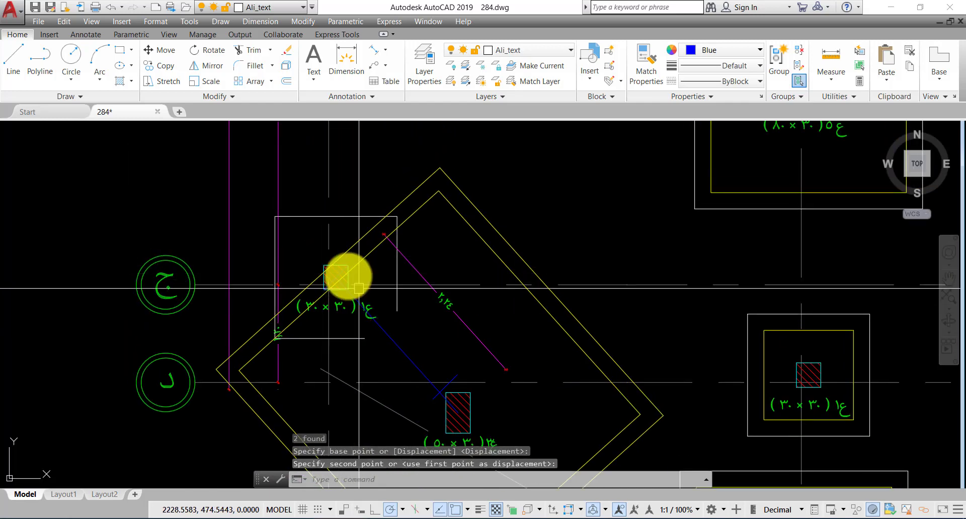
# Stretch the northwest edge of the outer combined footing rectangle outward by 0.5
pyautogui.moveTo(346, 275); pyautogui.dragTo(368, 297, button='middle')
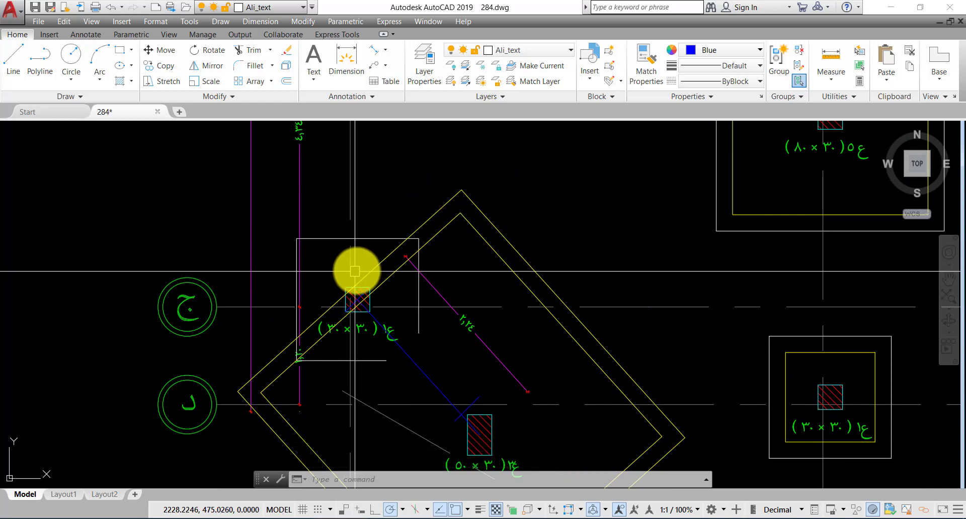
pyautogui.scroll(2, 348, 275)
pyautogui.click(377, 276)
pyautogui.click(354, 282)
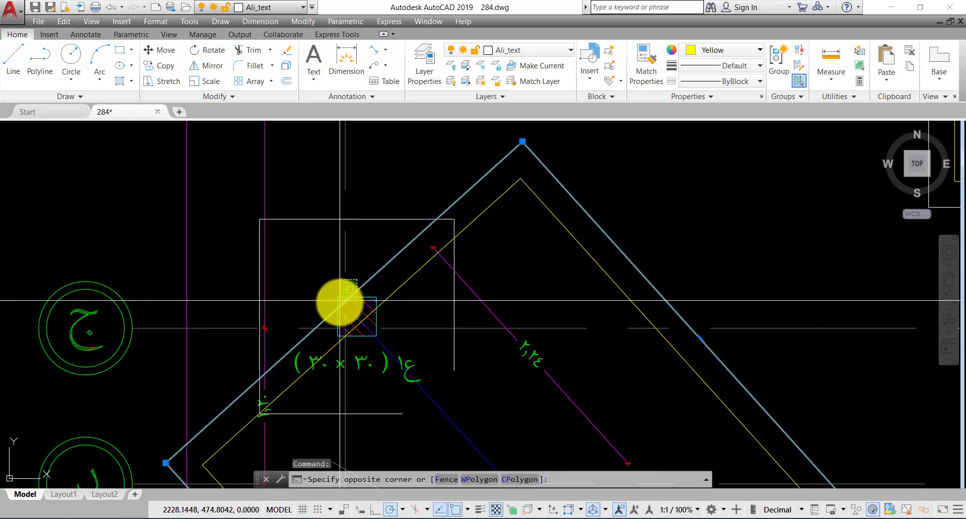
pyautogui.click(347, 298)
pyautogui.click(344, 302)
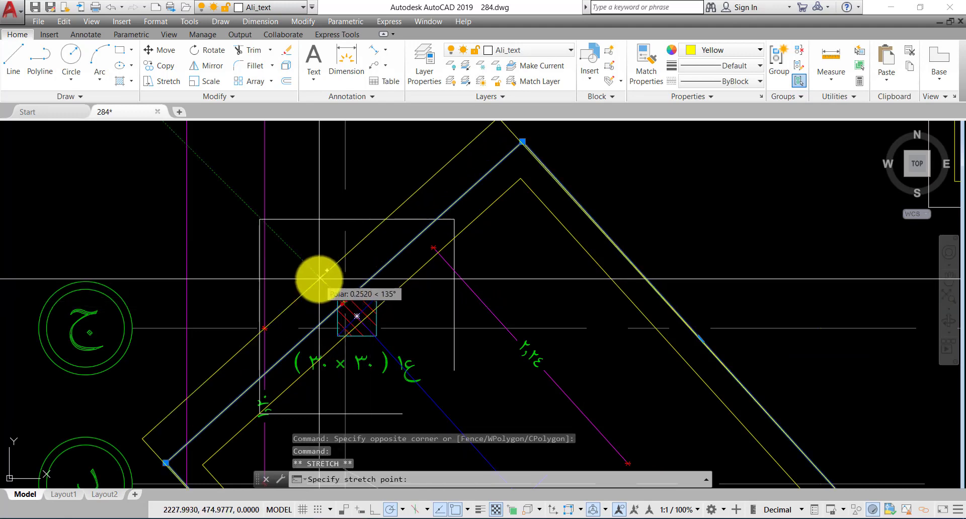
pyautogui.write('.5')
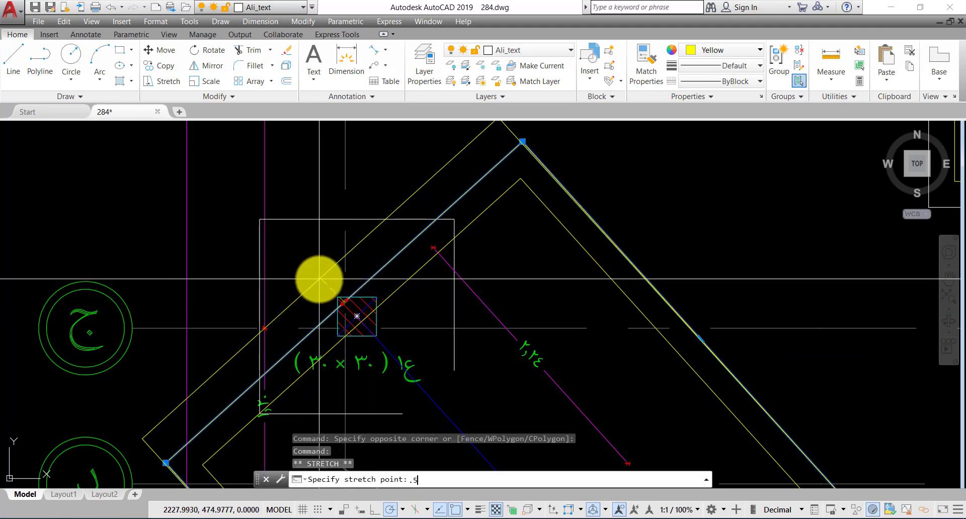
pyautogui.press('Return')
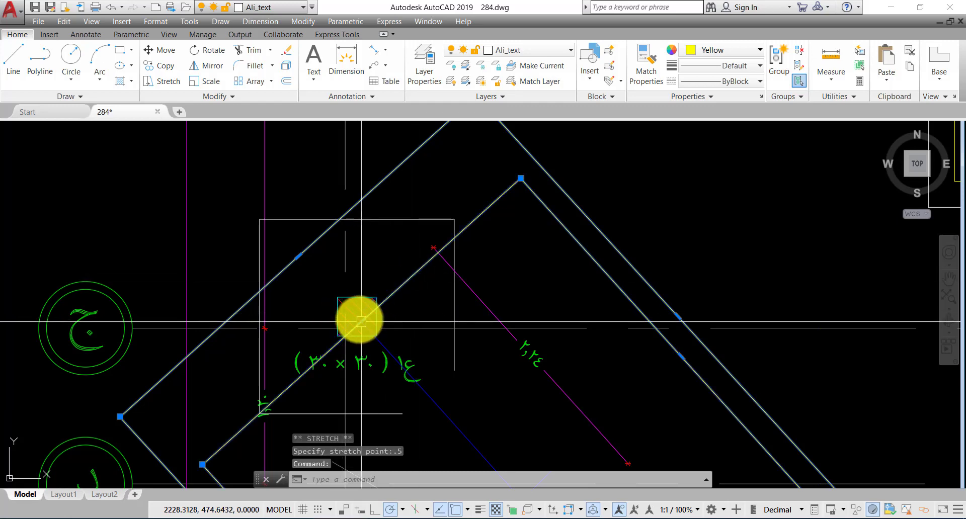
# Stretch the northwest edge of the inner combined footing rectangle outward by 0.5 and clear the selection
pyautogui.click(358, 318)
pyautogui.write('.')
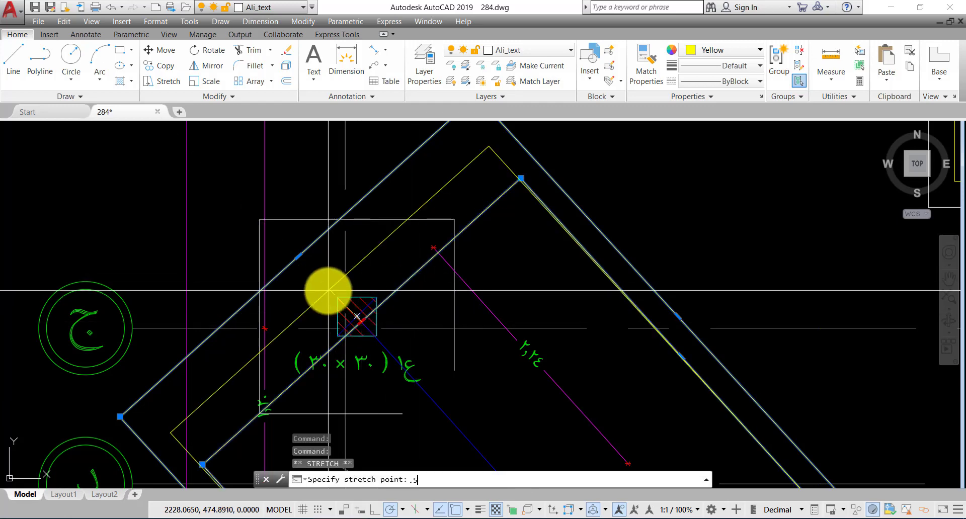
pyautogui.write('5')
pyautogui.press('Return')
pyautogui.scroll(-5, 328, 291)
pyautogui.moveTo(384, 280); pyautogui.dragTo(360, 250, button='middle')
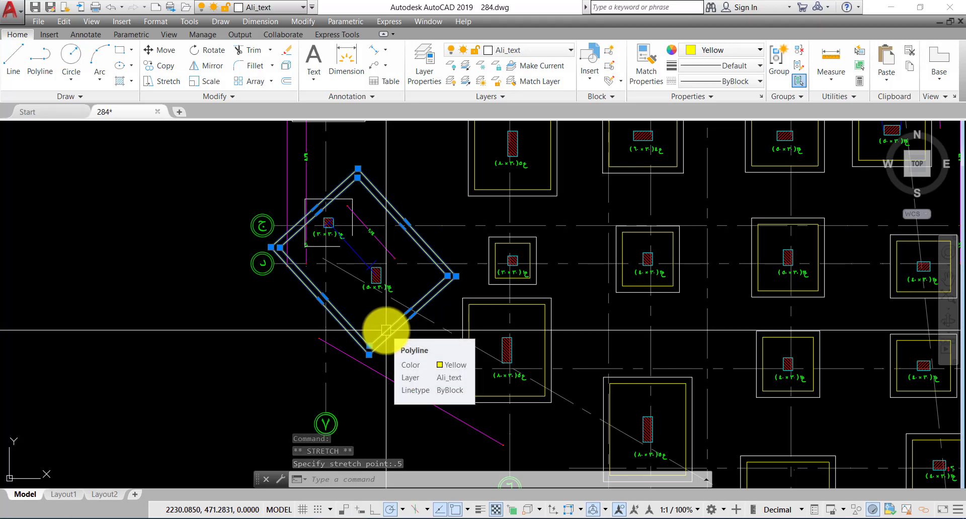
pyautogui.moveTo(363, 287)
pyautogui.mouseDown(button='middle')
pyautogui.moveTo(369, 316)
pyautogui.moveTo(355, 343)
pyautogui.moveTo(353, 295)
pyautogui.mouseUp(button='middle')
pyautogui.press('Escape')
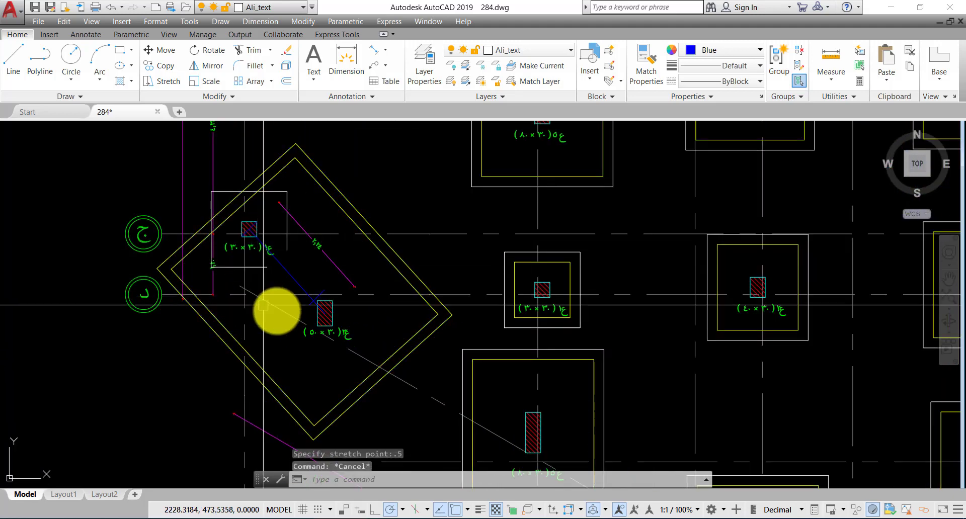
# Examine the footings drawn on the plan and the strap beam along the north axis of the finished foundation drawing
pyautogui.scroll(-5, 302, 302)
pyautogui.moveTo(309, 334); pyautogui.dragTo(355, 257, button='middle')
pyautogui.scroll(-3, 352, 277)
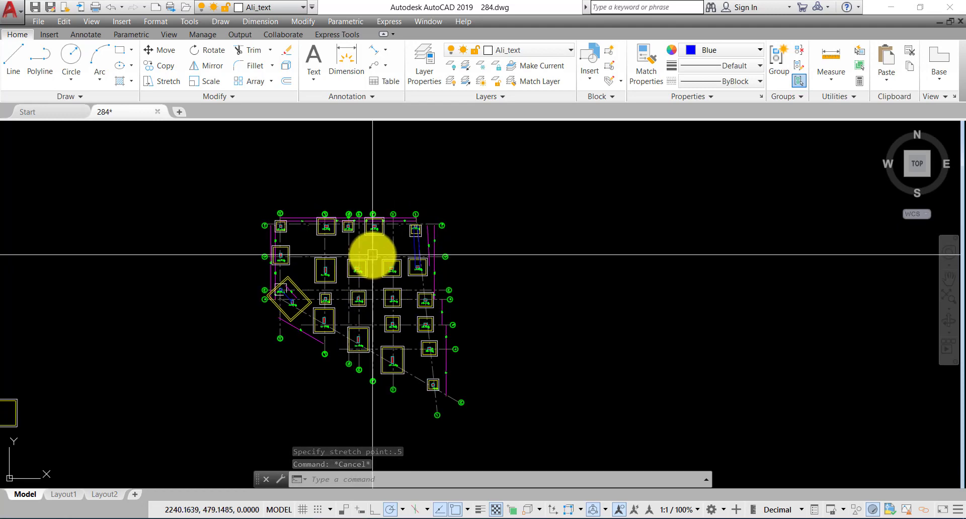
pyautogui.scroll(4, 378, 225)
pyautogui.scroll(2, 377, 225)
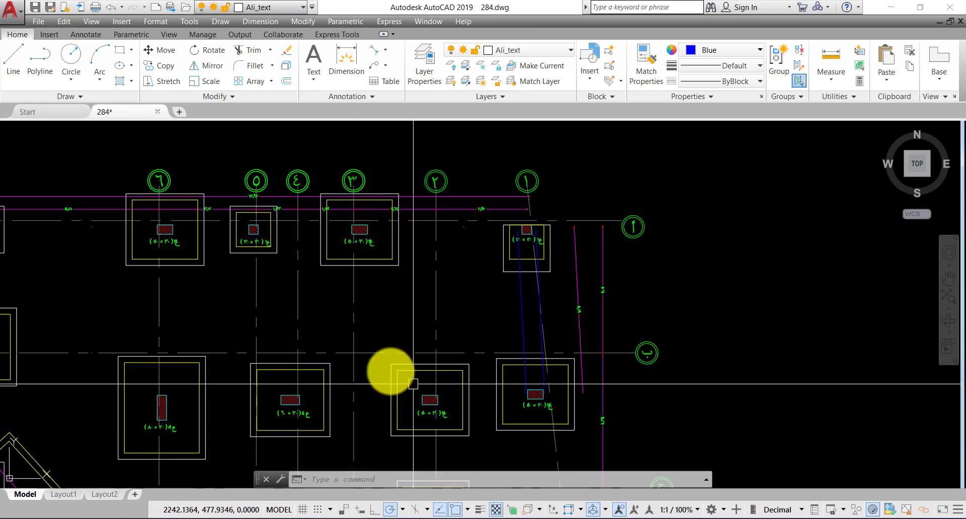
pyautogui.scroll(-5, 231, 319)
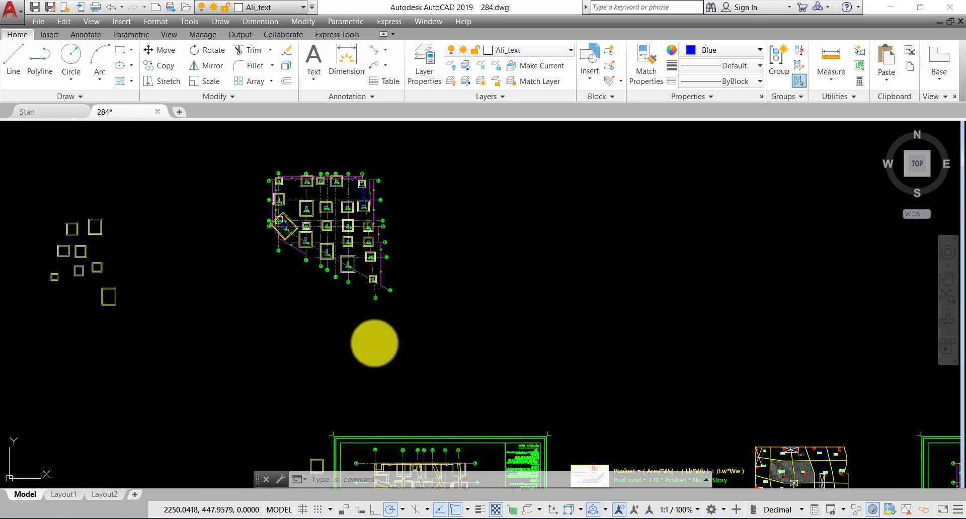
pyautogui.scroll(4, 235, 211)
pyautogui.scroll(5, 235, 210)
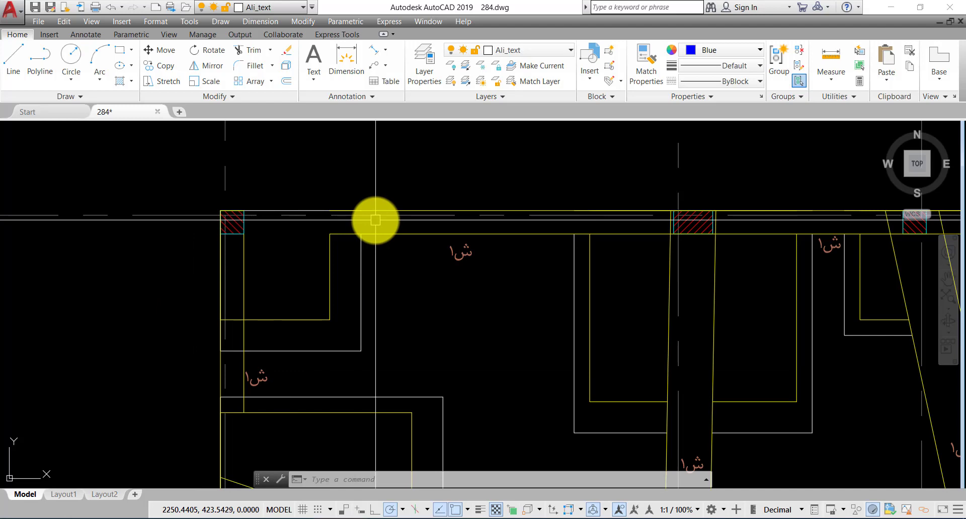
# Examine the strap beams linking the edge footings to the neighbouring interior footings on the finished foundation drawing
pyautogui.scroll(-5, 375, 220)
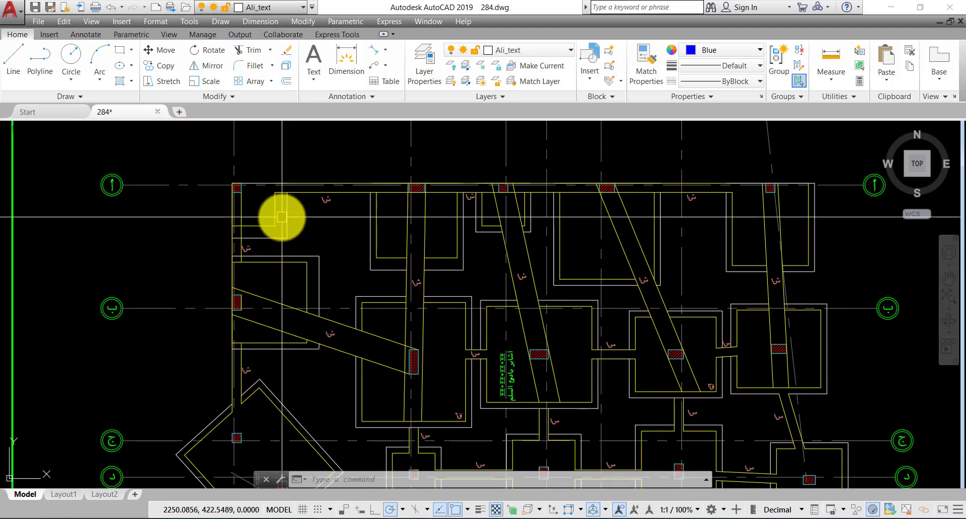
pyautogui.scroll(4, 282, 217)
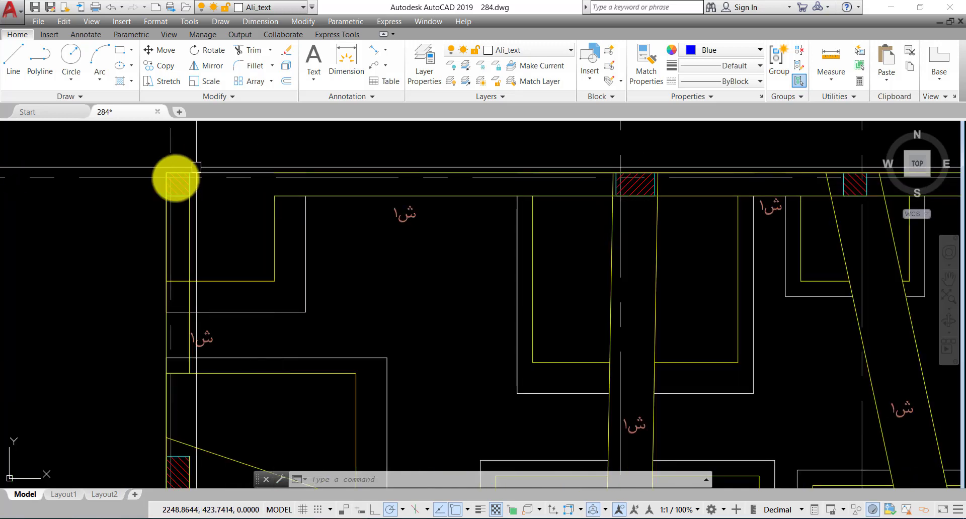
pyautogui.scroll(-5, 248, 242)
pyautogui.scroll(5, 273, 222)
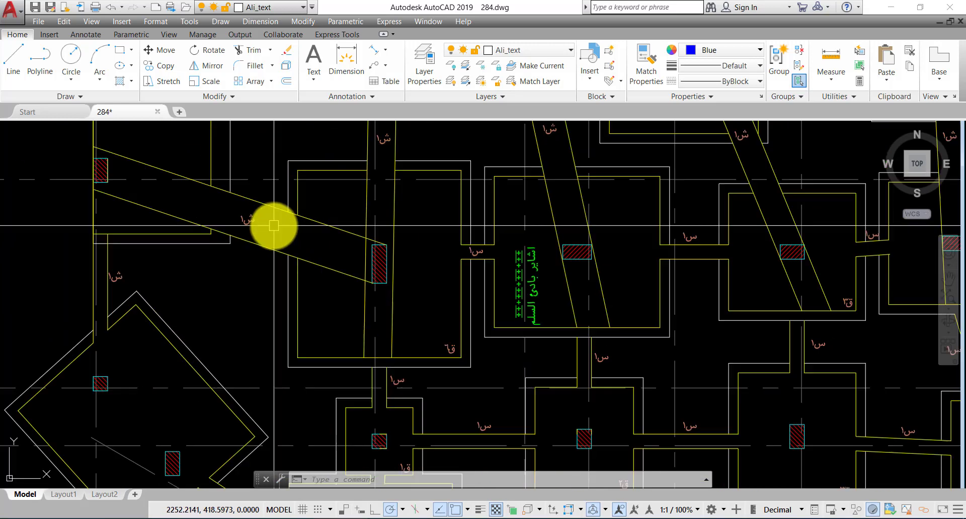
pyautogui.scroll(-1, 151, 277)
pyautogui.scroll(-4, 135, 288)
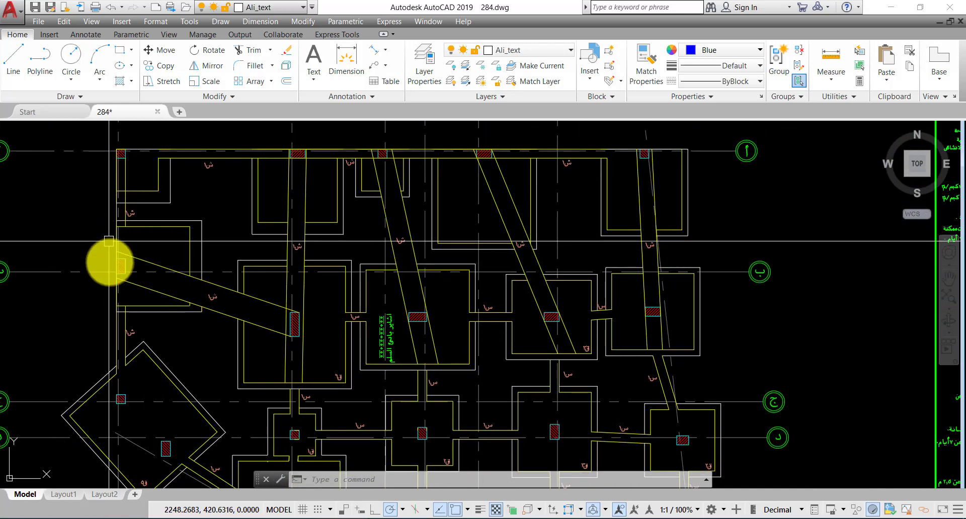
pyautogui.scroll(2, 290, 316)
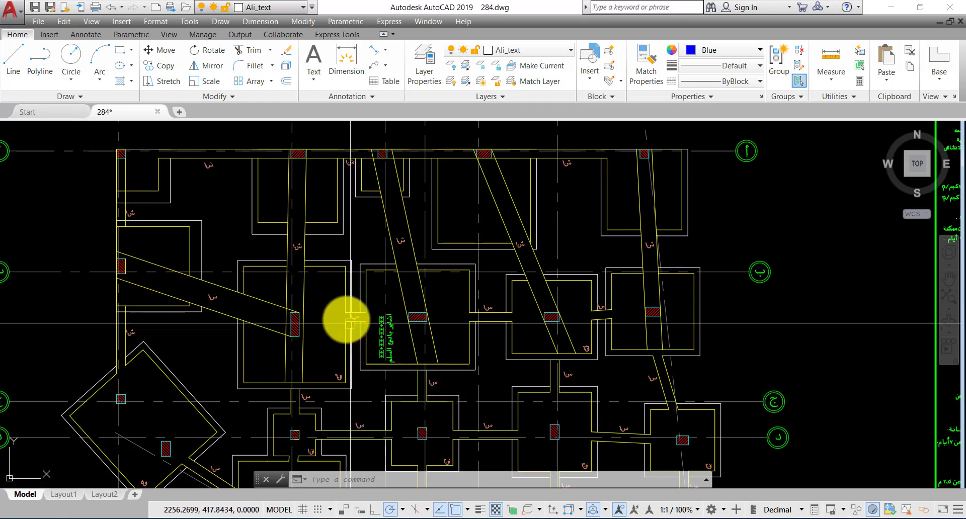
pyautogui.scroll(-5, 342, 322)
pyautogui.moveTo(327, 250); pyautogui.dragTo(334, 264, button='middle')
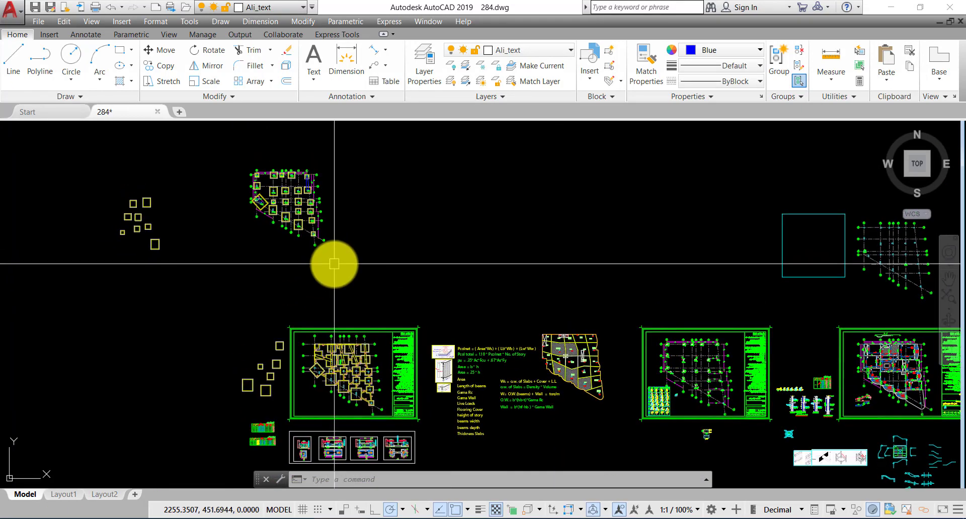
pyautogui.scroll(8, 327, 347)
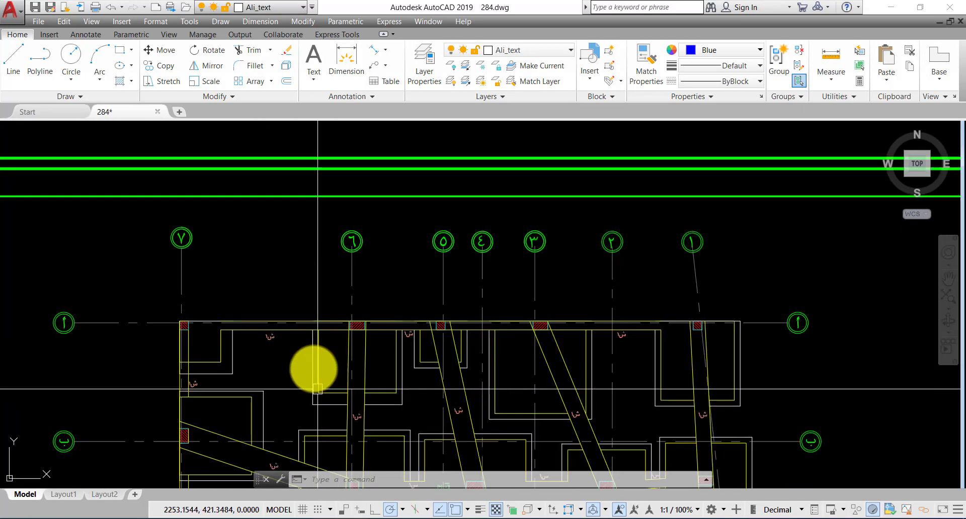
pyautogui.scroll(2, 196, 282)
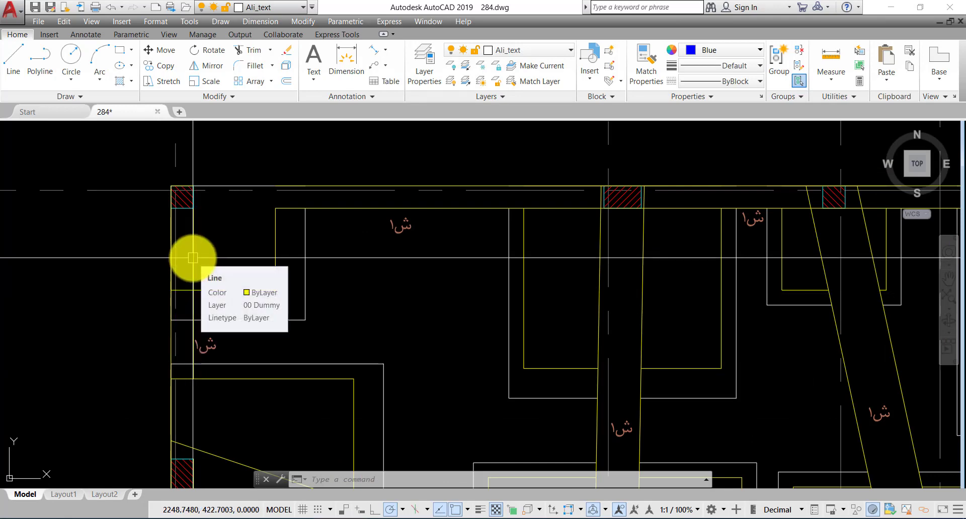
pyautogui.moveTo(198, 352); pyautogui.dragTo(222, 239, button='middle')
pyautogui.scroll(-2, 222, 275)
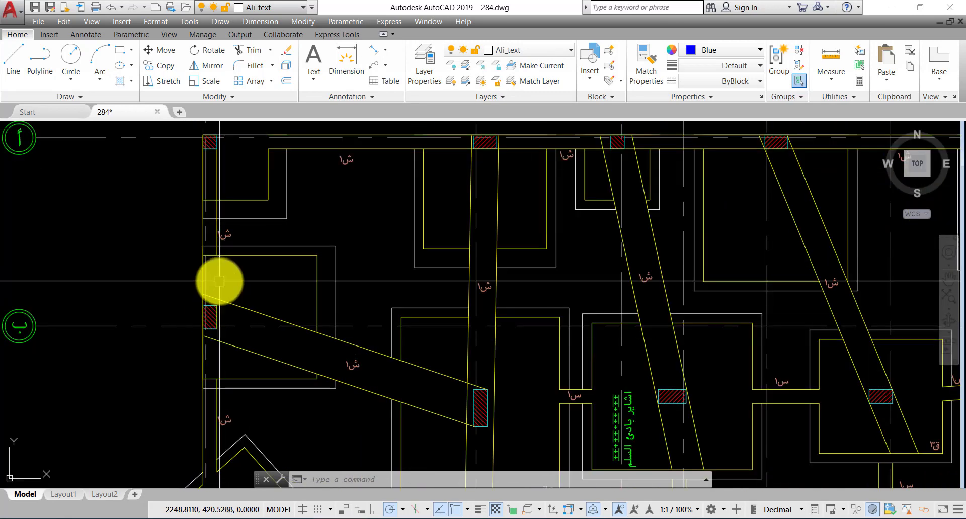
# Stretch the inner edge line of the west strap beam down through the footing to the sloping strap beam
pyautogui.scroll(2, 226, 245)
pyautogui.press('Escape')
pyautogui.press('Escape')
pyautogui.scroll(3, 216, 231)
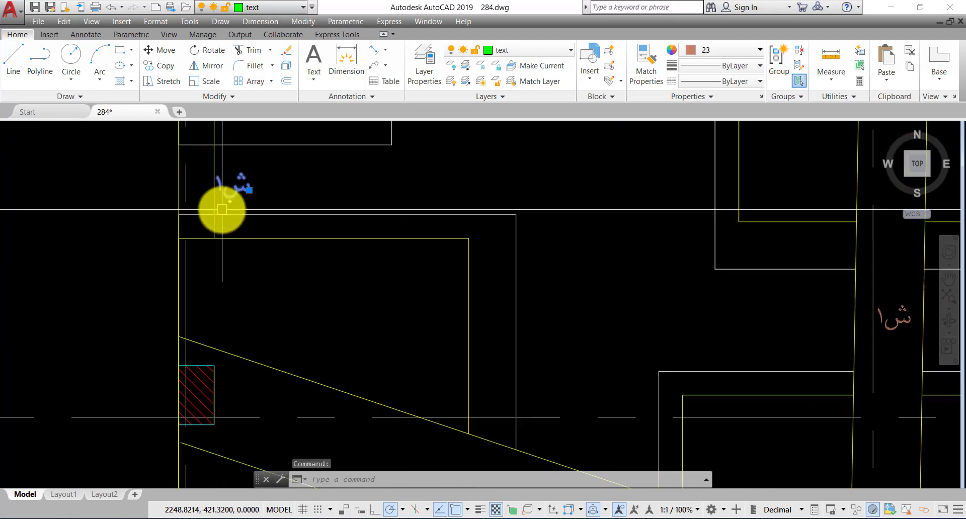
pyautogui.click(209, 236)
pyautogui.click(209, 255)
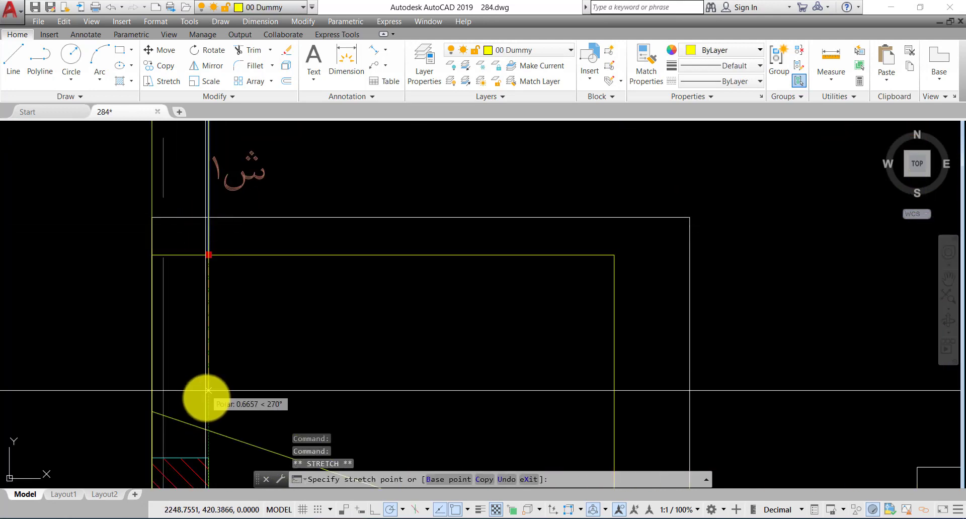
pyautogui.click(208, 416)
pyautogui.scroll(-2, 215, 360)
pyautogui.write('ex')
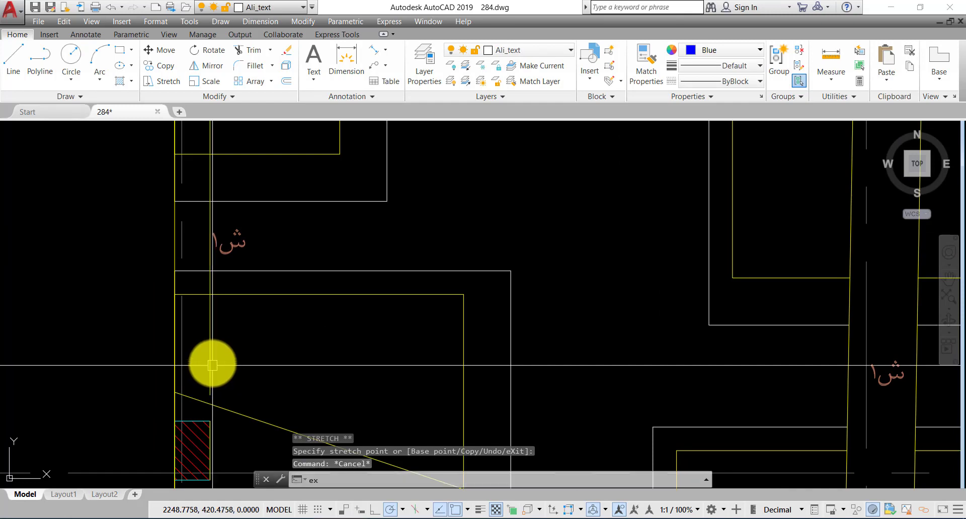
pyautogui.press('Return')
pyautogui.press('Return')
pyautogui.press('Escape')
# Examine the whole foundation plan, comparing the strap beams and footings along the north and west edges with the interior footings
pyautogui.scroll(-5, 229, 347)
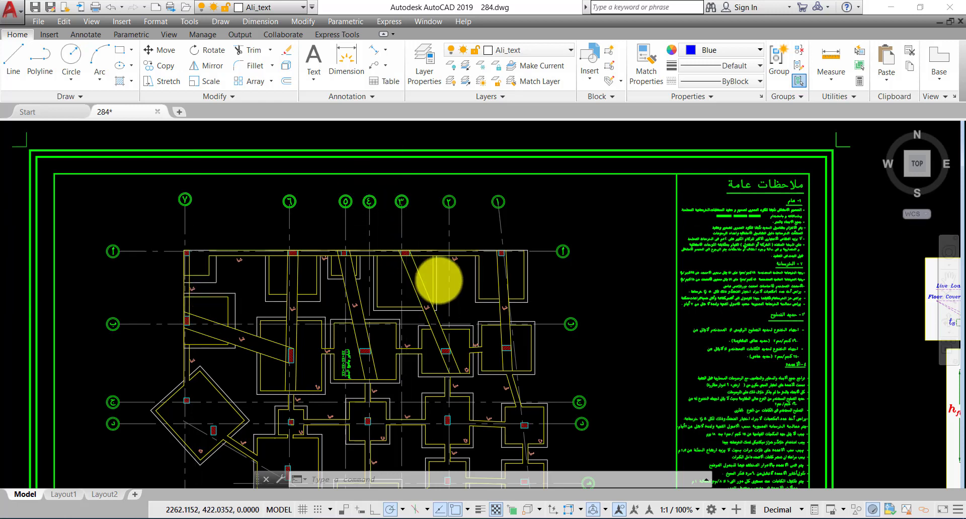
pyautogui.scroll(-5, 498, 322)
pyautogui.scroll(2, 515, 302)
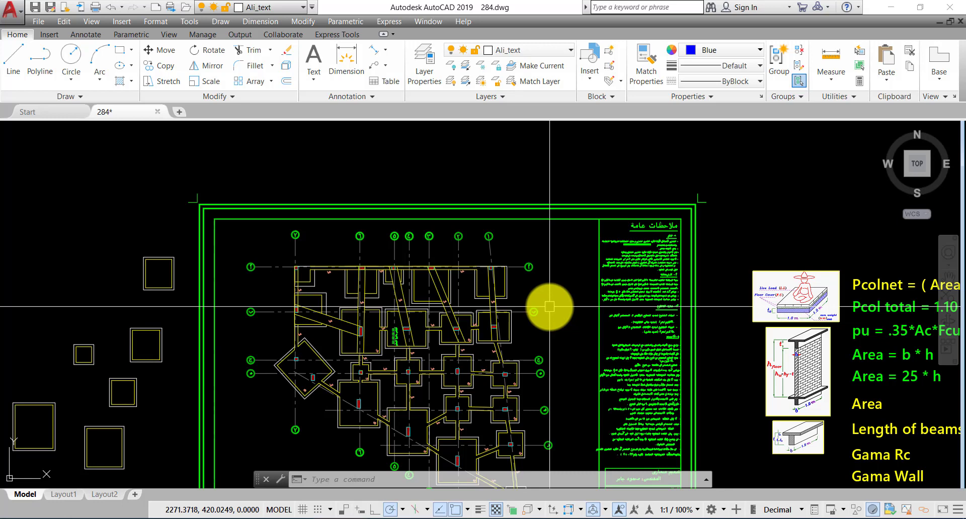
pyautogui.scroll(8, 317, 282)
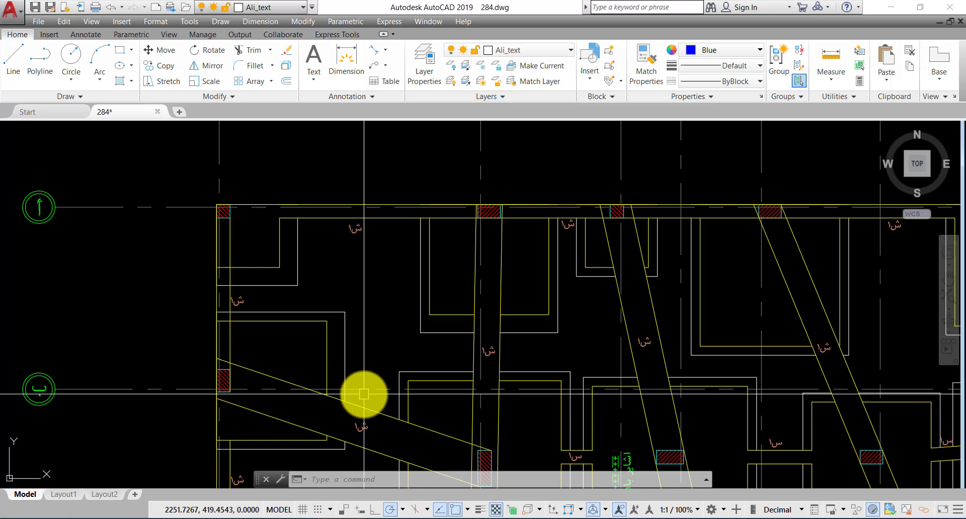
pyautogui.scroll(-5, 364, 394)
pyautogui.scroll(4, 371, 309)
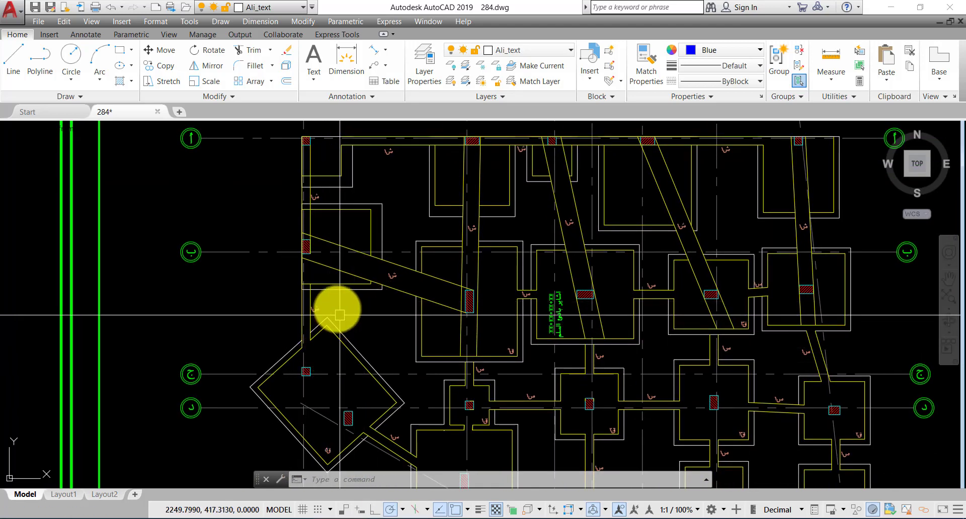
pyautogui.moveTo(327, 290)
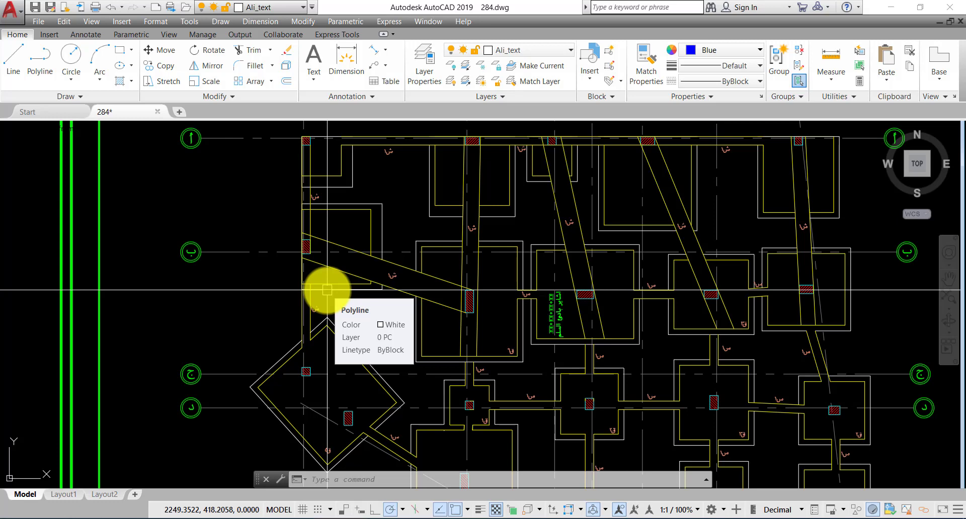
pyautogui.scroll(-3, 377, 324)
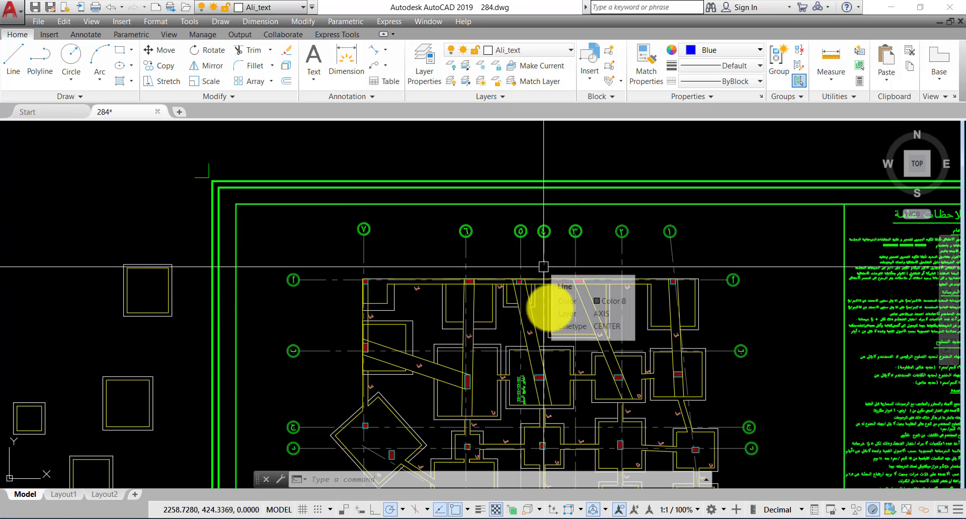
pyautogui.moveTo(561, 351); pyautogui.dragTo(537, 306, button='middle')
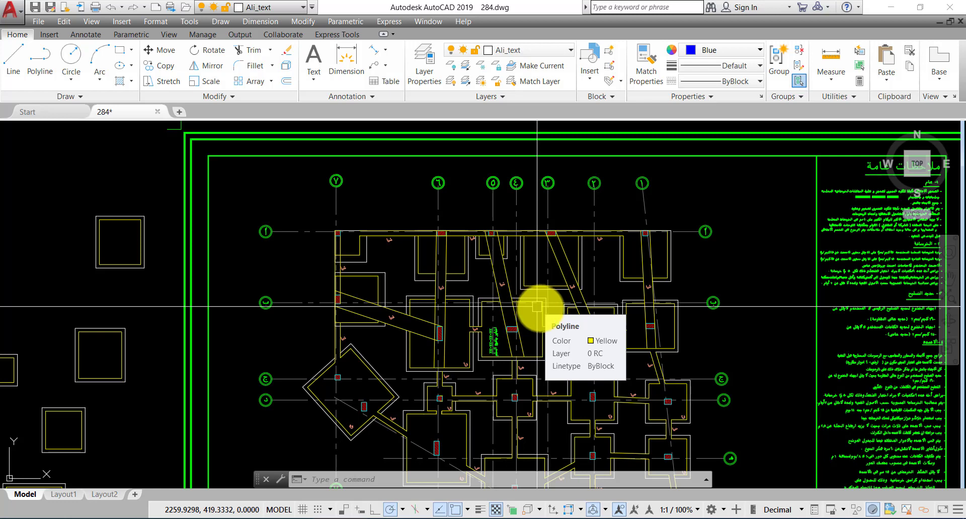
pyautogui.moveTo(711, 327); pyautogui.dragTo(492, 298, button='middle')
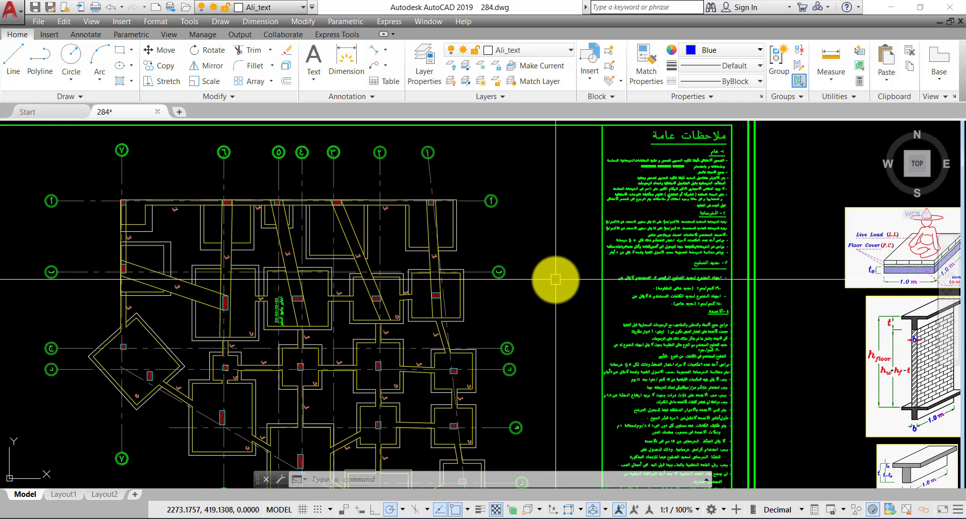
pyautogui.scroll(-2, 558, 282)
pyautogui.moveTo(557, 295); pyautogui.dragTo(500, 277, button='middle')
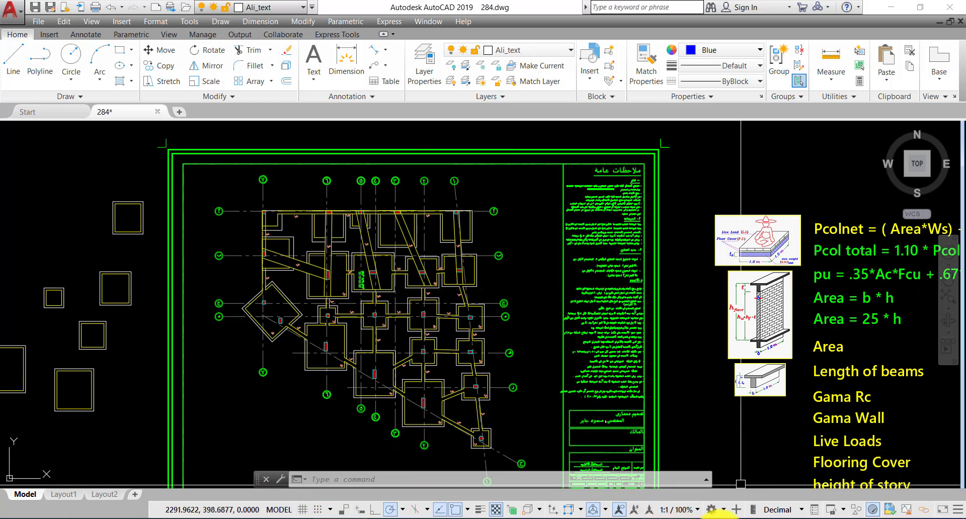
# Switch to SAP2000, save the changes to Typical Floor and start a new blank model in Tonf, m, C units
pyautogui.hotkey('alt', 'Tab')
pyautogui.click(13, 21)
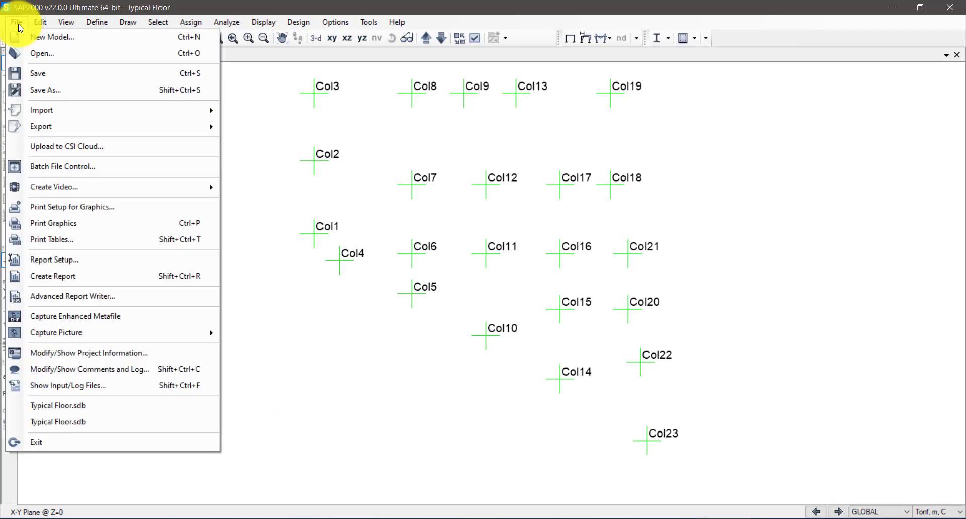
pyautogui.press('Escape')
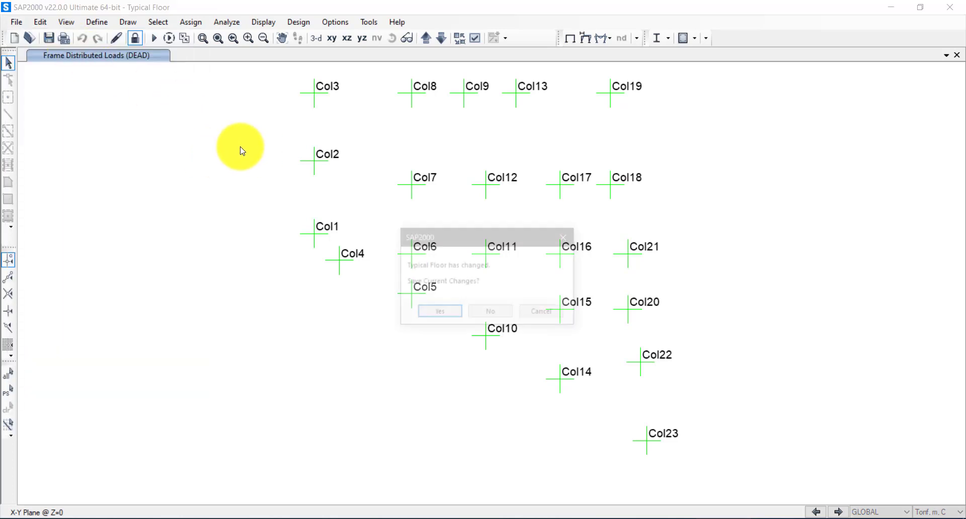
pyautogui.click(446, 313)
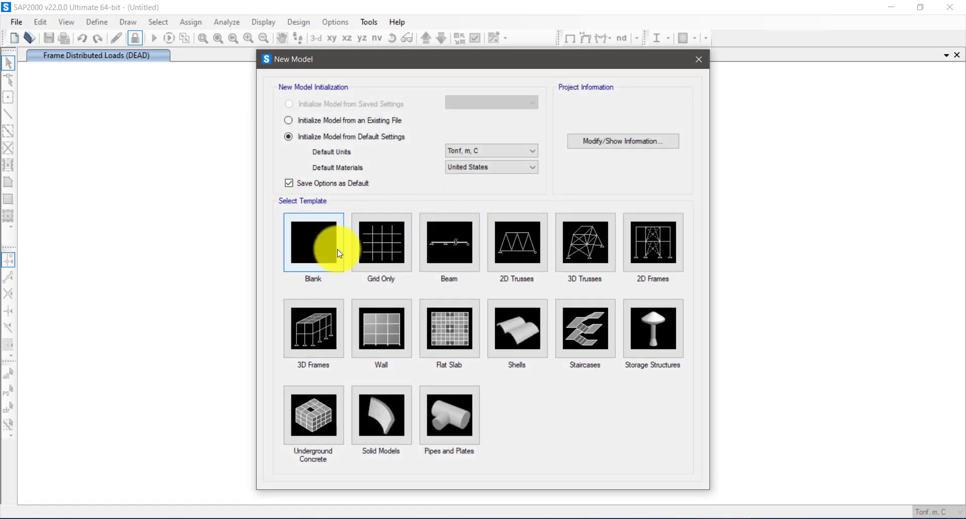
pyautogui.click(351, 249)
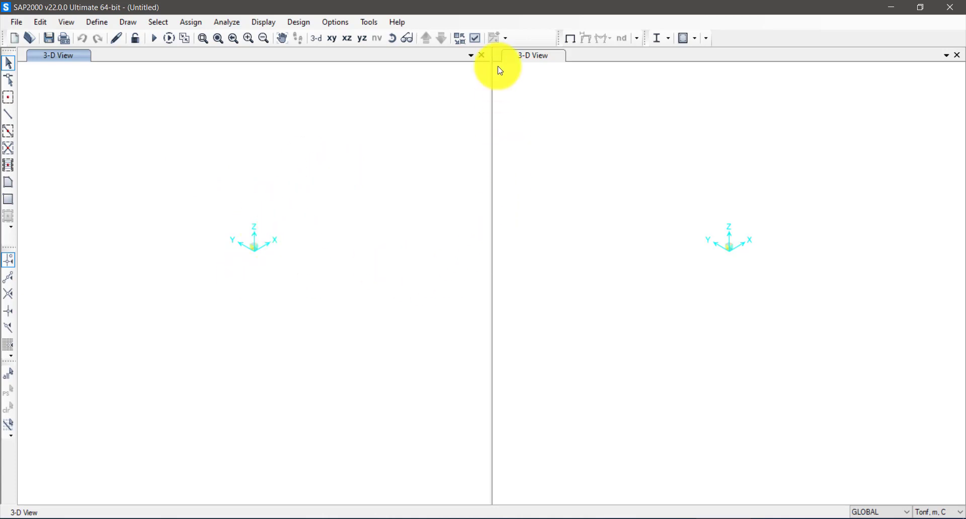
# Add one grid line each in X, Y and Z to the GLOBAL grid system and define the grids by spacing
pyautogui.rightClick(171, 237)
pyautogui.click(194, 244)
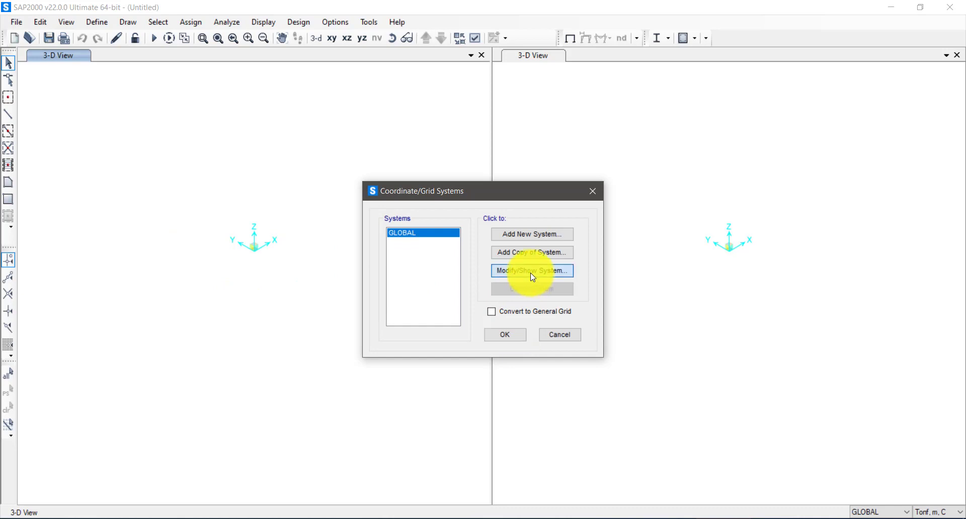
pyautogui.click(531, 275)
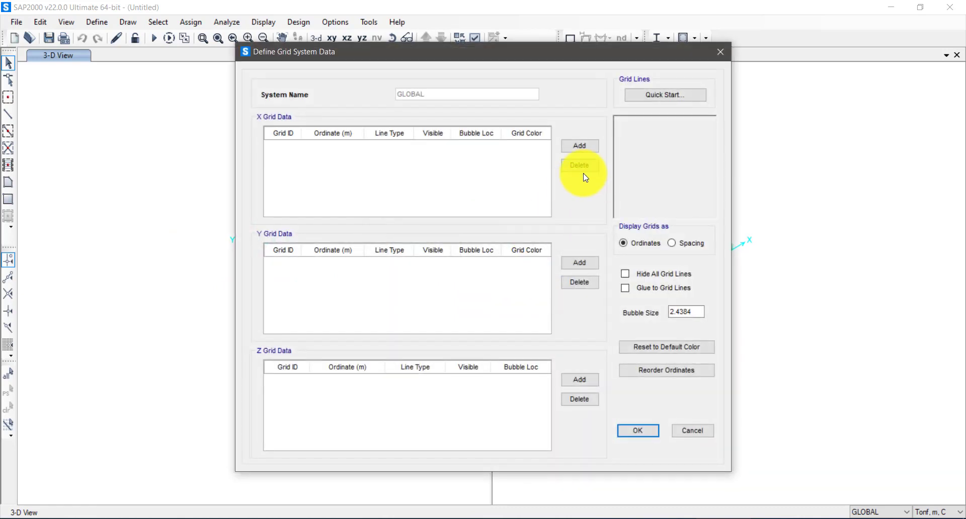
pyautogui.click(579, 262)
pyautogui.click(582, 381)
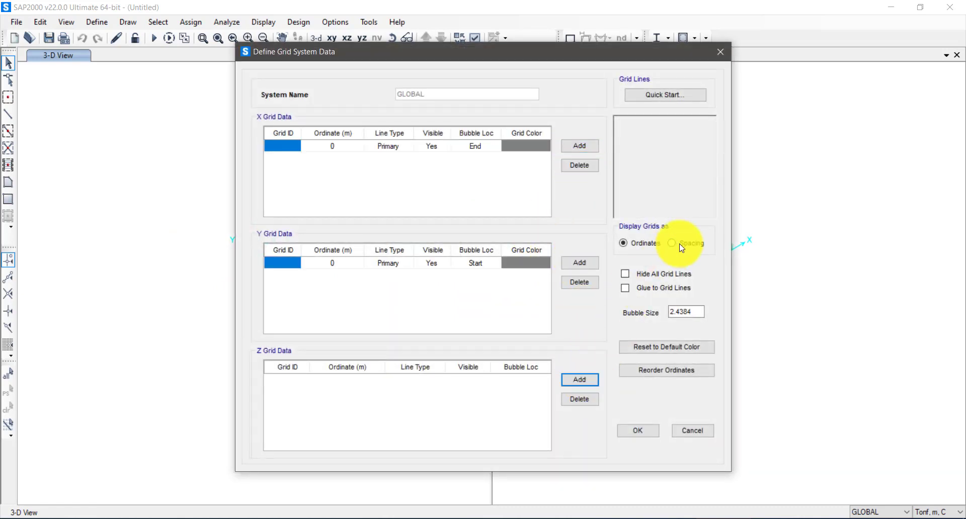
pyautogui.click(680, 245)
pyautogui.click(581, 378)
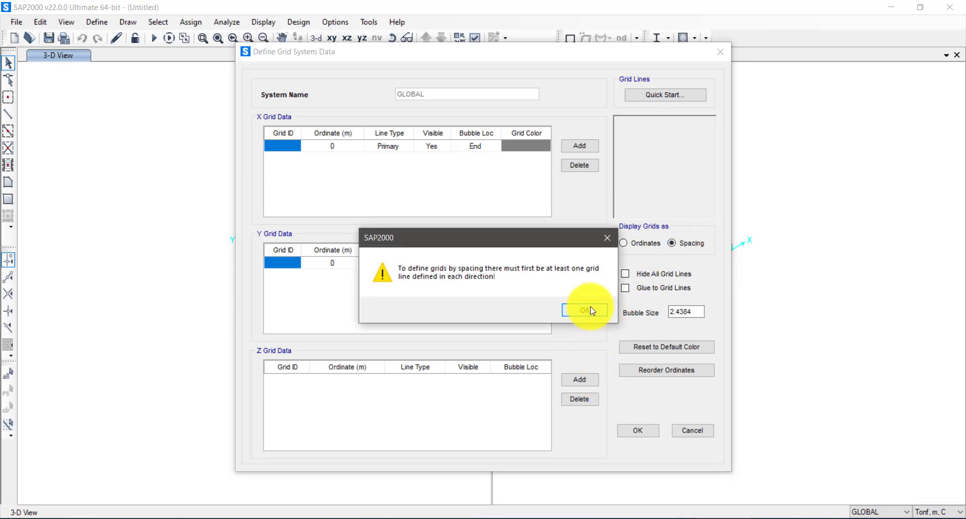
pyautogui.click(580, 308)
pyautogui.click(580, 379)
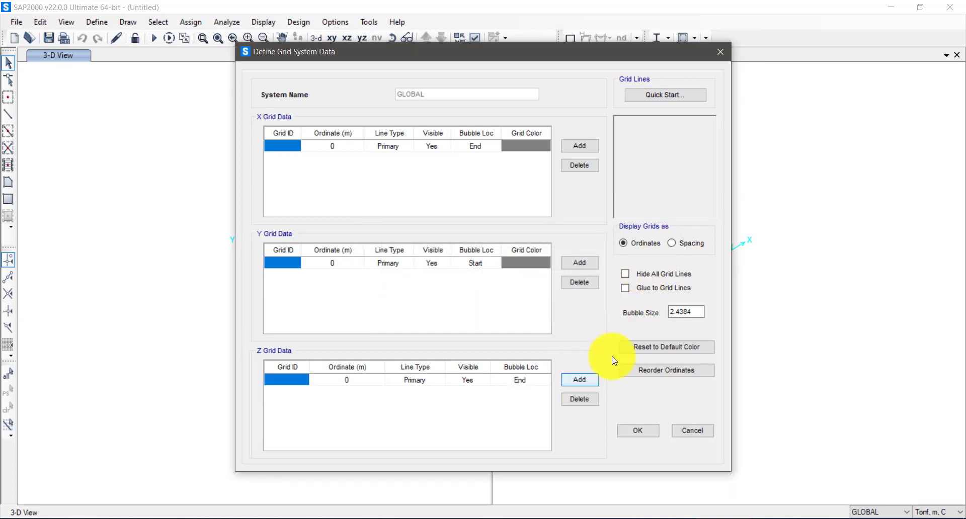
pyautogui.click(686, 250)
# Define three X grid lines with IDs 1, 2 and 3 spaced 6 m apart and accept the grid system
pyautogui.click(580, 147)
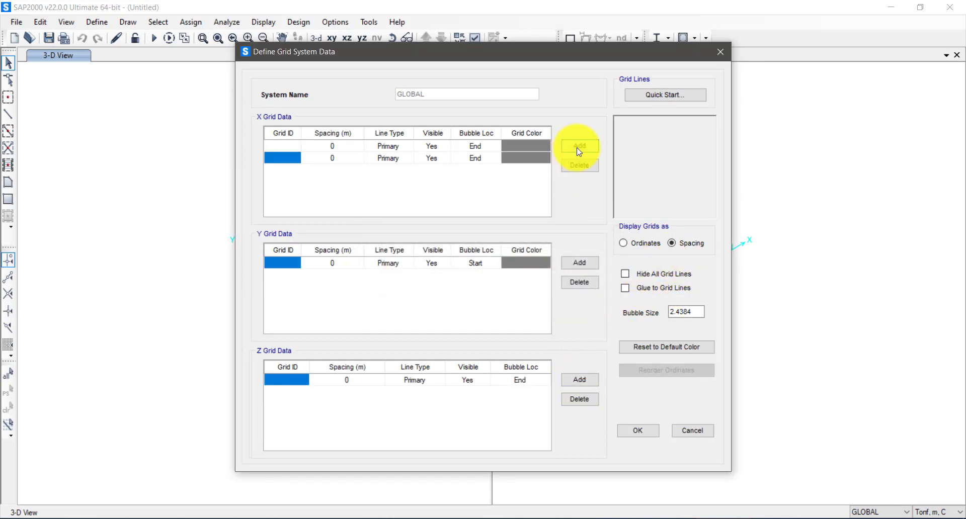
pyautogui.click(580, 147)
pyautogui.click(580, 147)
pyautogui.click(354, 147)
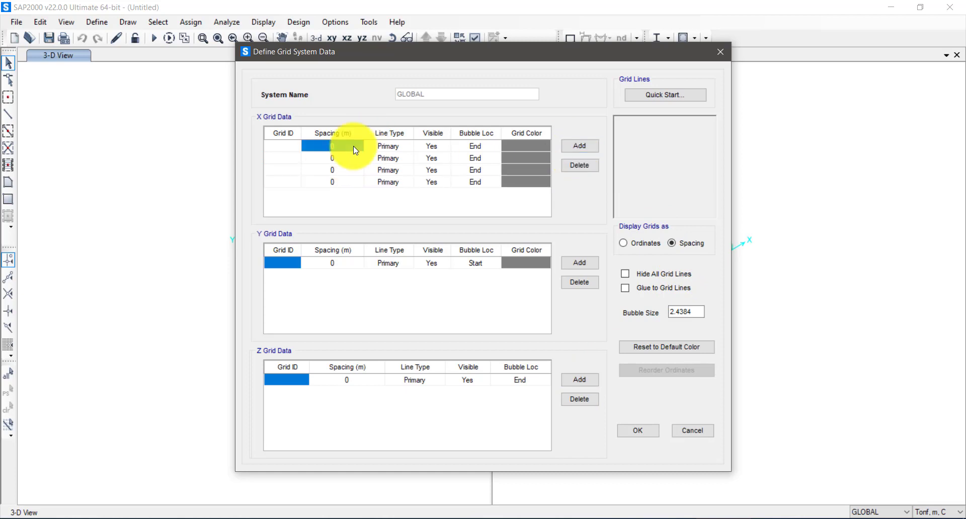
pyautogui.write('6')
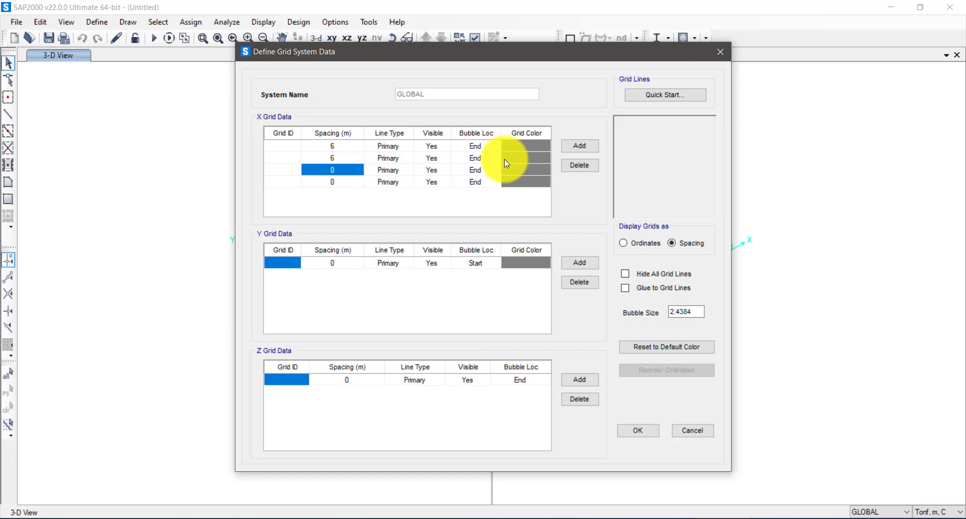
pyautogui.click(577, 163)
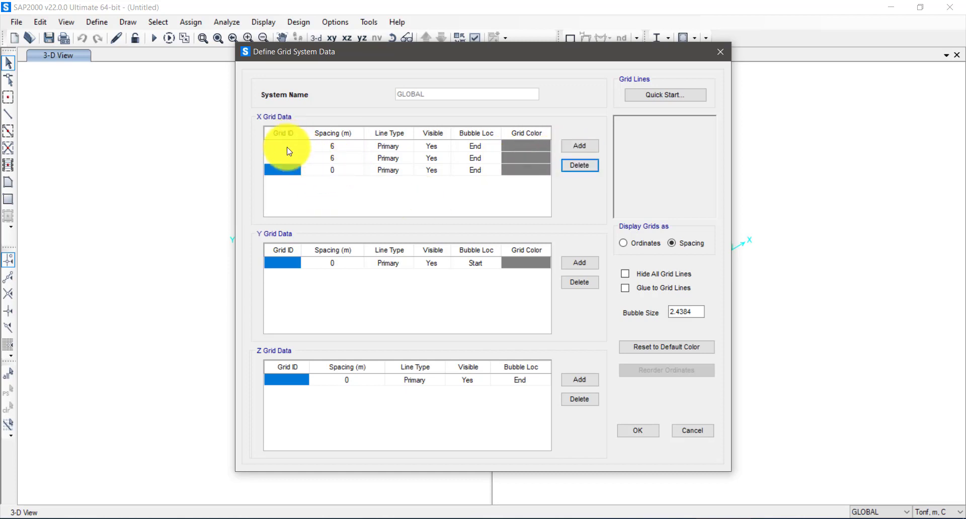
pyautogui.click(294, 170)
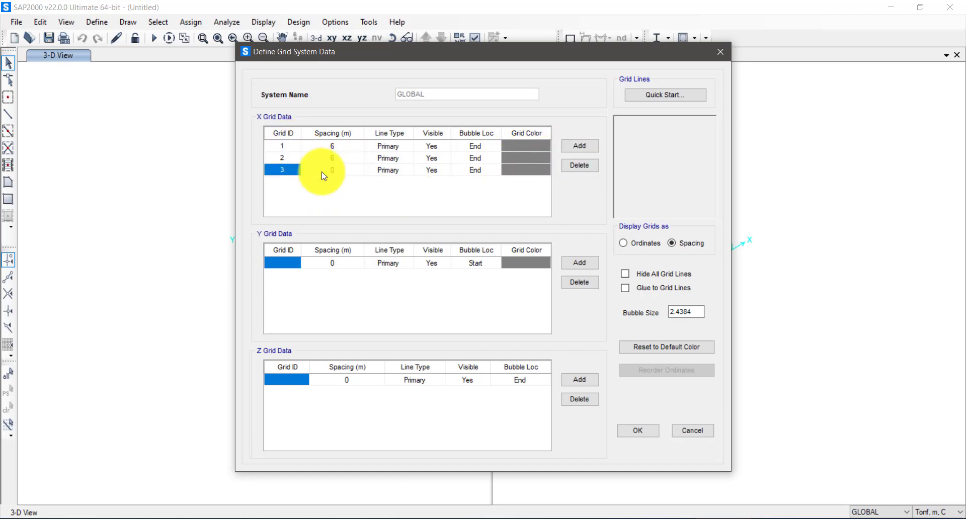
pyautogui.click(636, 430)
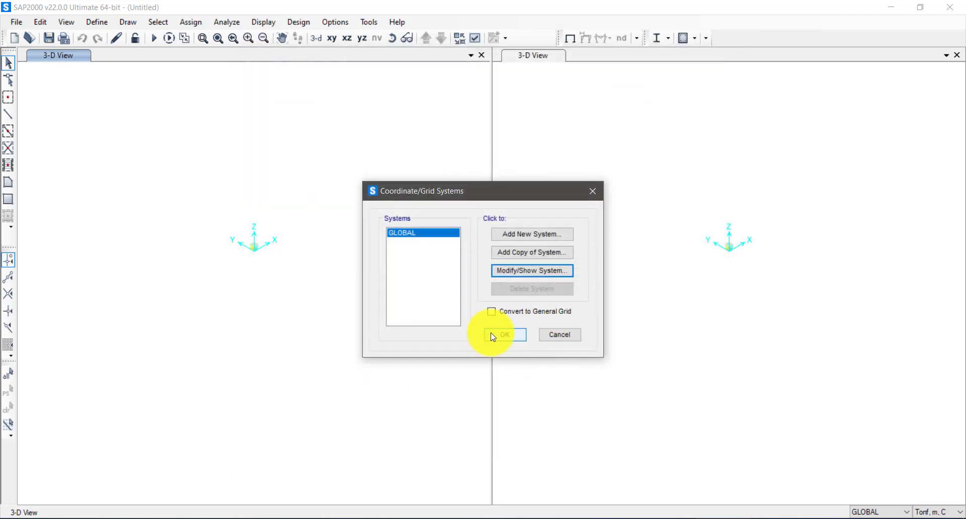
pyautogui.click(508, 334)
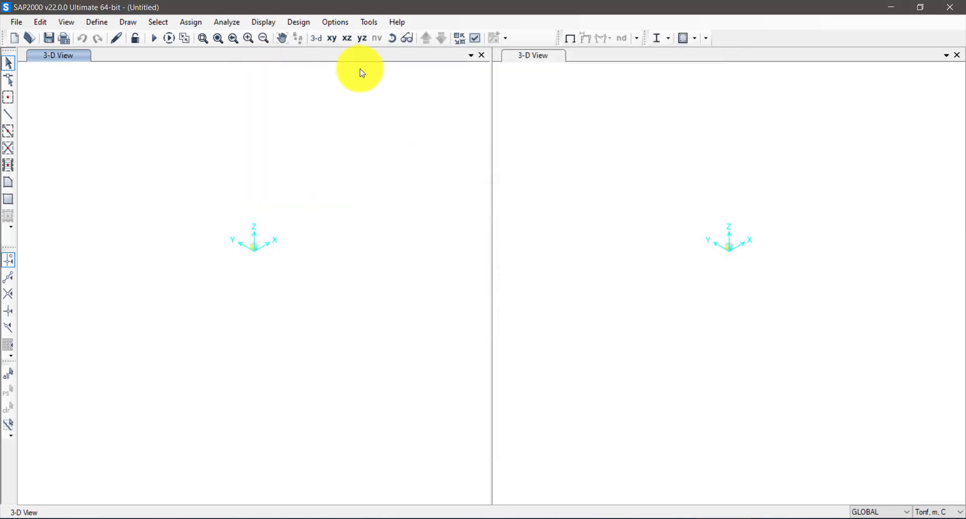
# Show the X-Z plane at Y=0 and draw straight FSEC1 frames along the base line between grids 1, 2 and 3
pyautogui.click(347, 39)
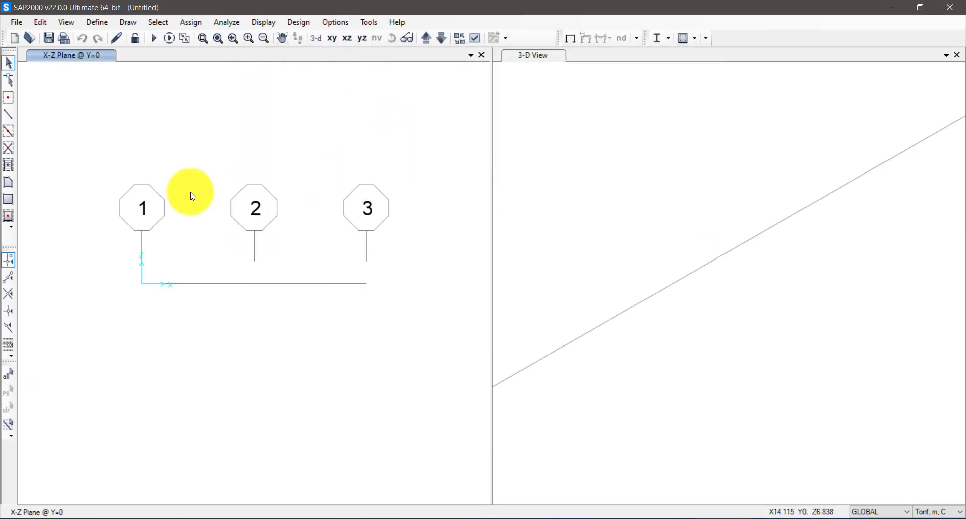
pyautogui.click(10, 121)
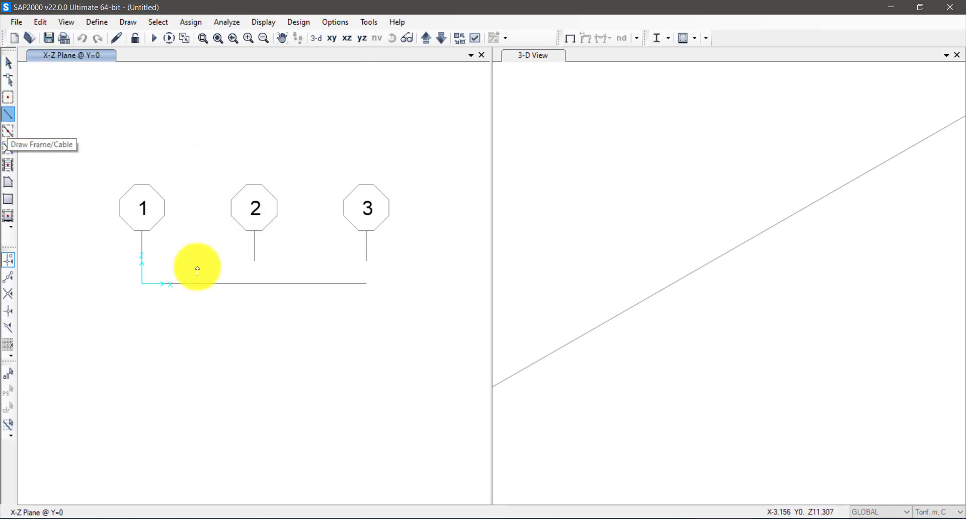
pyautogui.click(8, 132)
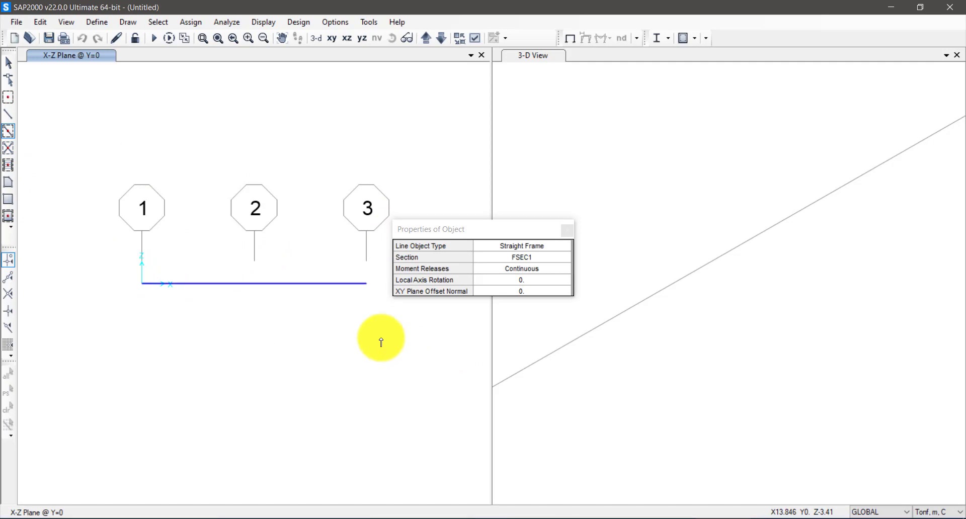
pyautogui.click(327, 284)
pyautogui.press('Escape')
# Select both frames and start adding a new rectangular concrete section for the frame section assignment
pyautogui.click(327, 284)
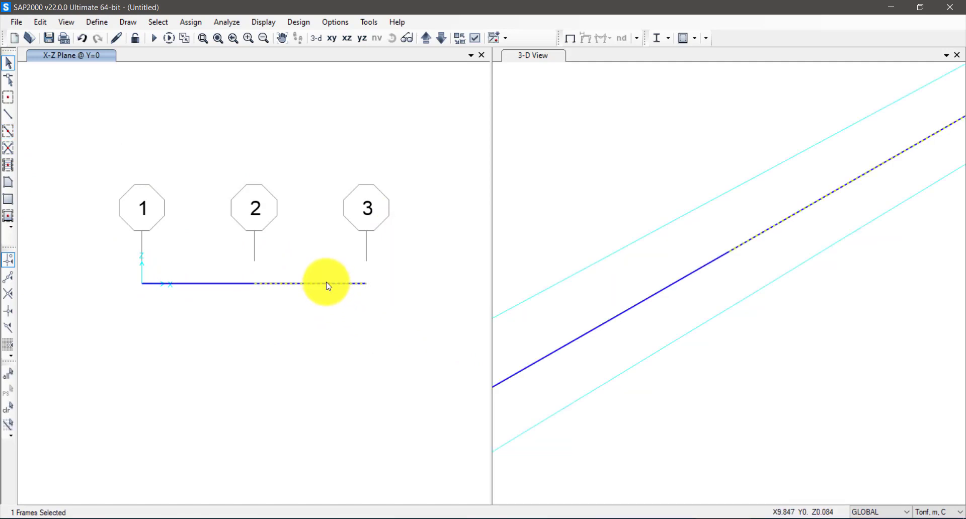
pyautogui.moveTo(209, 276); pyautogui.dragTo(187, 328)
pyautogui.click(191, 22)
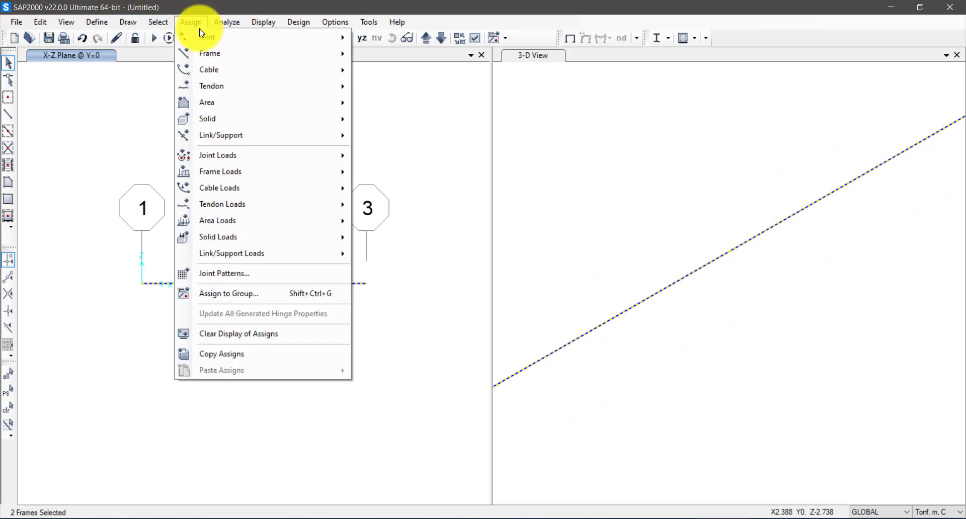
pyautogui.moveTo(246, 54)
pyautogui.click(449, 47)
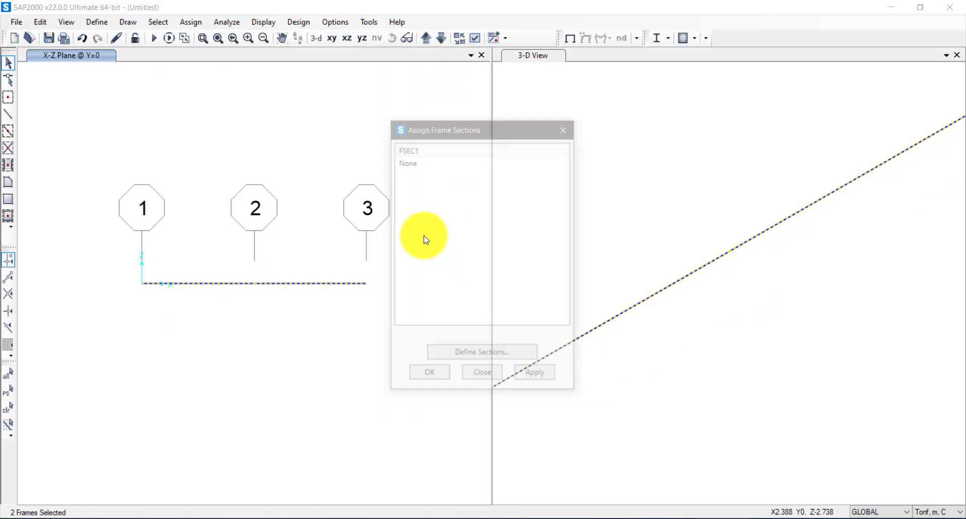
pyautogui.click(495, 355)
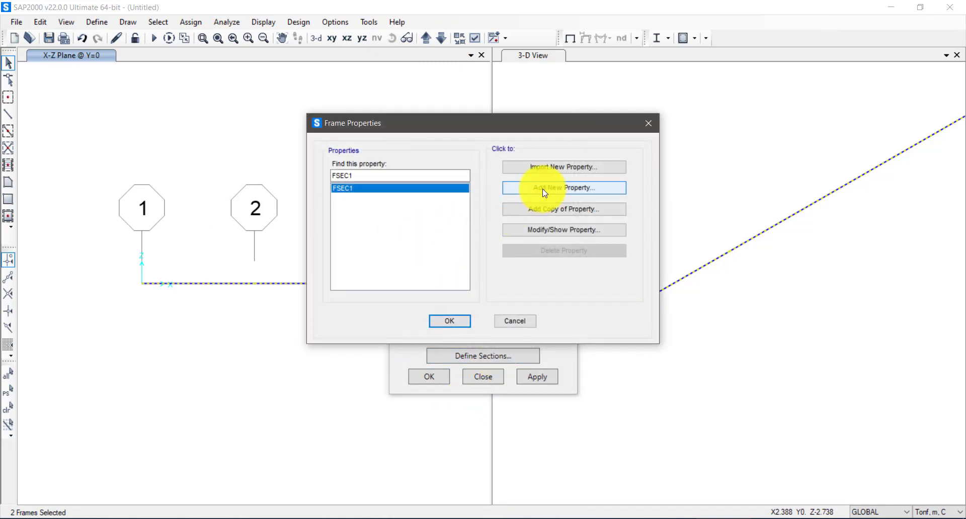
pyautogui.click(552, 188)
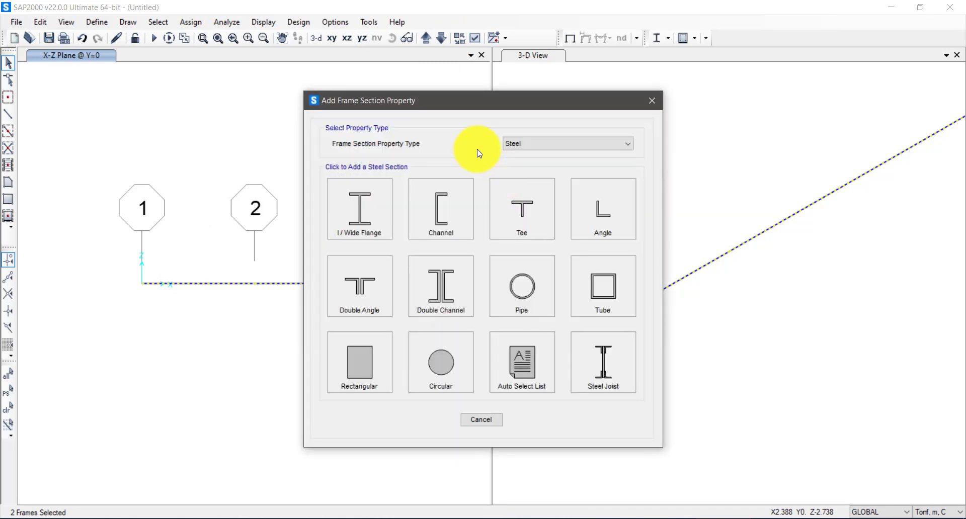
pyautogui.click(543, 144)
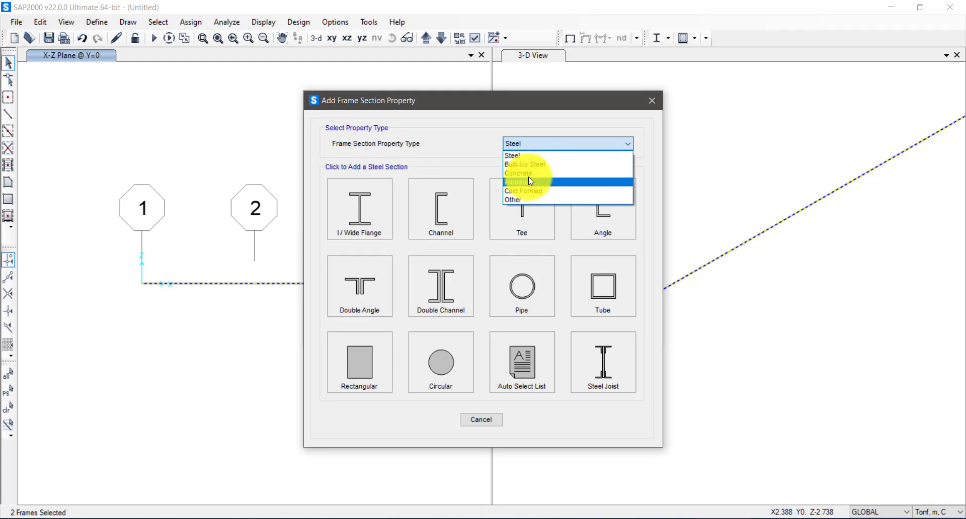
pyautogui.click(529, 175)
pyautogui.click(363, 221)
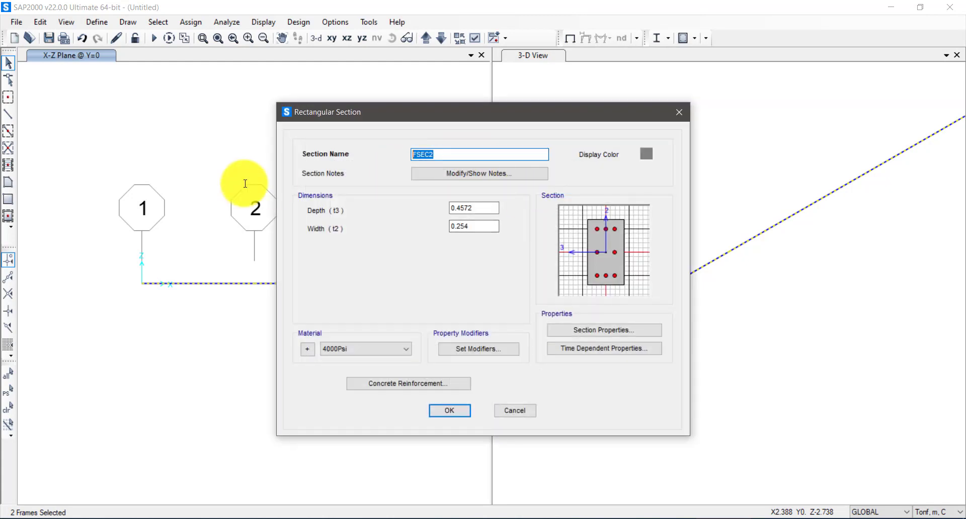
# Name the rectangular section 30*60, set its depth to 0.6 m and width to 0.3 m, and accept the definition
pyautogui.write('30*60')
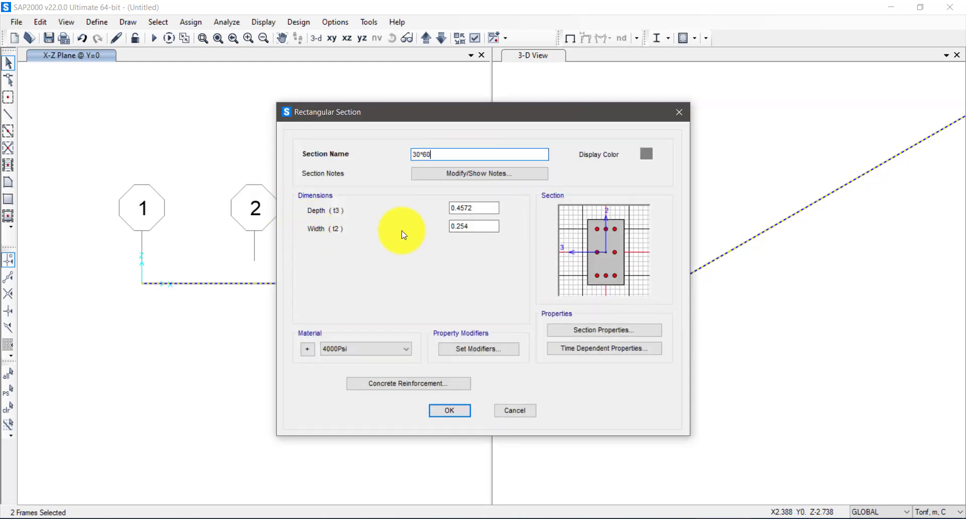
pyautogui.press('Tab')
pyautogui.write('6')
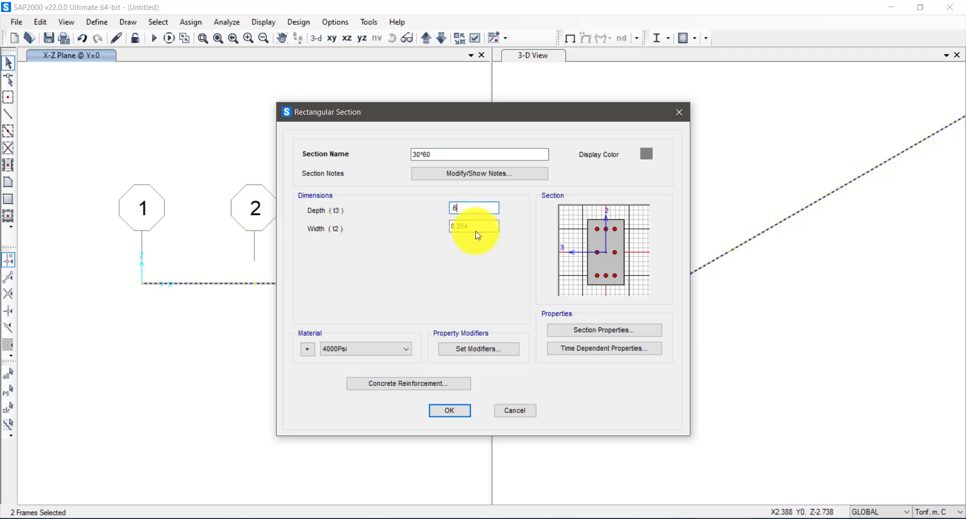
pyautogui.press('Tab')
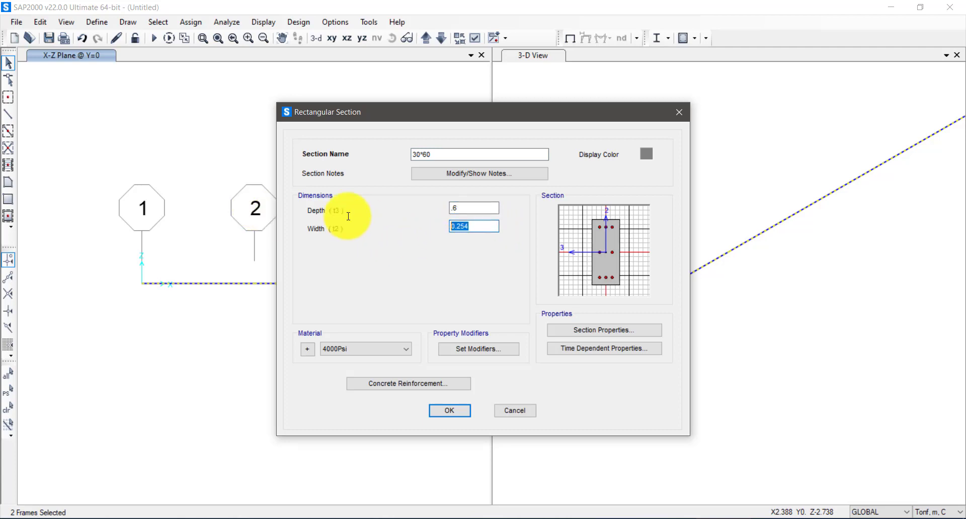
pyautogui.write('.3')
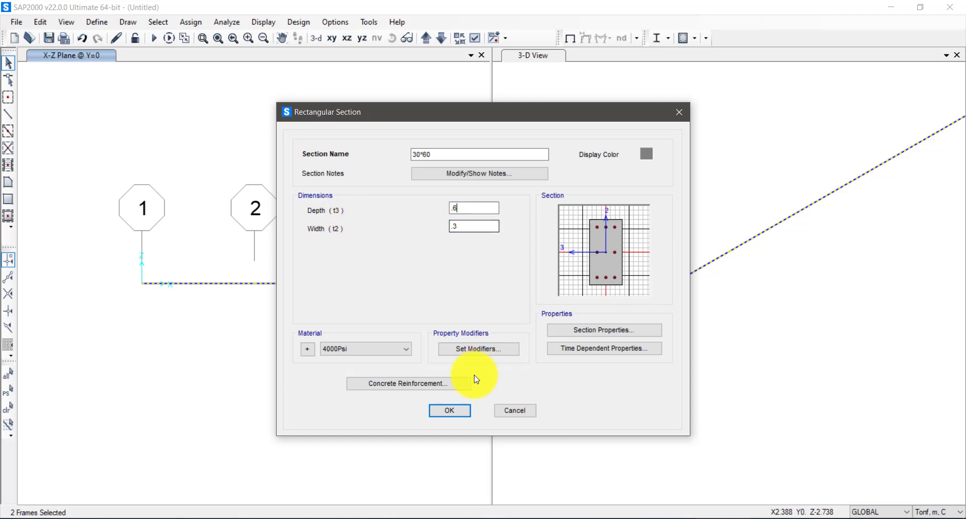
pyautogui.click(448, 410)
pyautogui.click(458, 322)
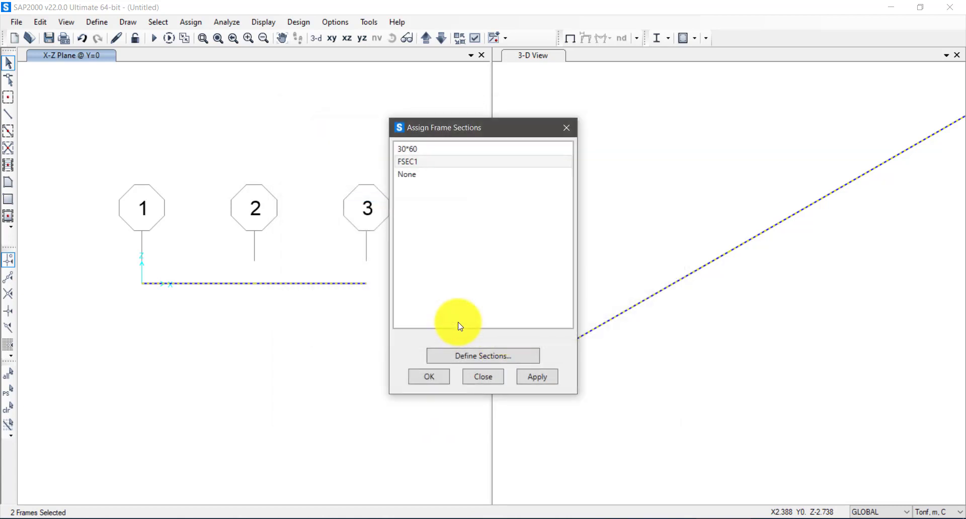
# Assign the 30*60 section to both selected frames
pyautogui.click(411, 150)
pyautogui.click(518, 377)
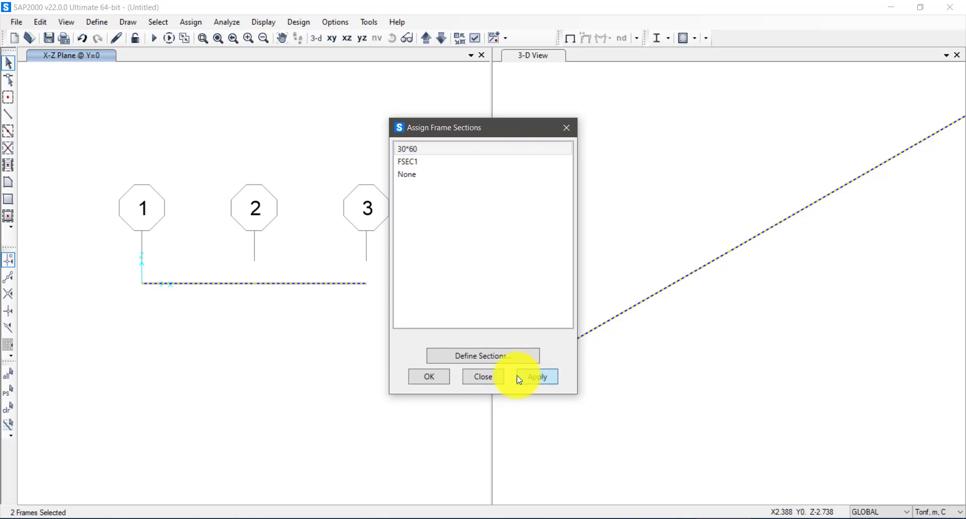
pyautogui.click(440, 378)
# Restrain translations 1, 2 and 3 at the three beam joints on grids 1, 2 and 3
pyautogui.moveTo(357, 273); pyautogui.dragTo(377, 304)
pyautogui.moveTo(239, 270); pyautogui.dragTo(272, 304)
pyautogui.moveTo(121, 262); pyautogui.dragTo(194, 319)
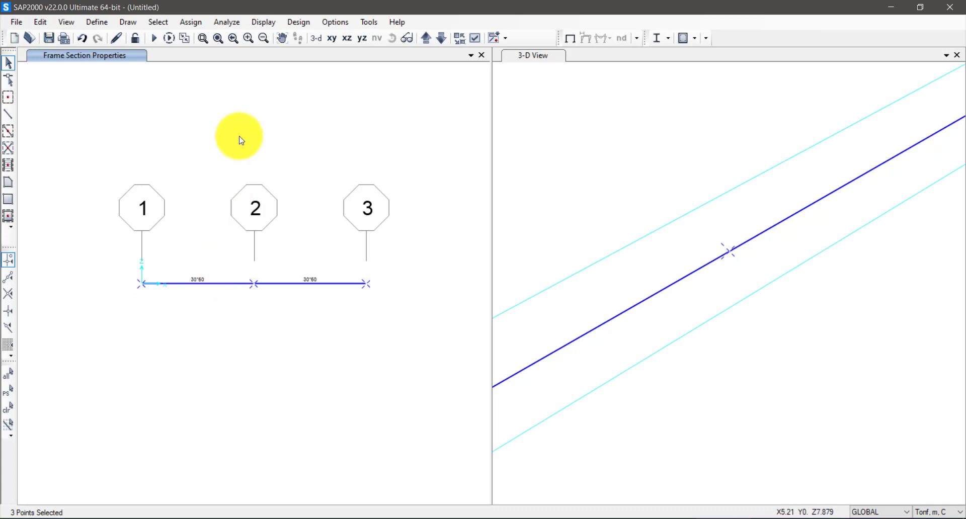
pyautogui.click(189, 23)
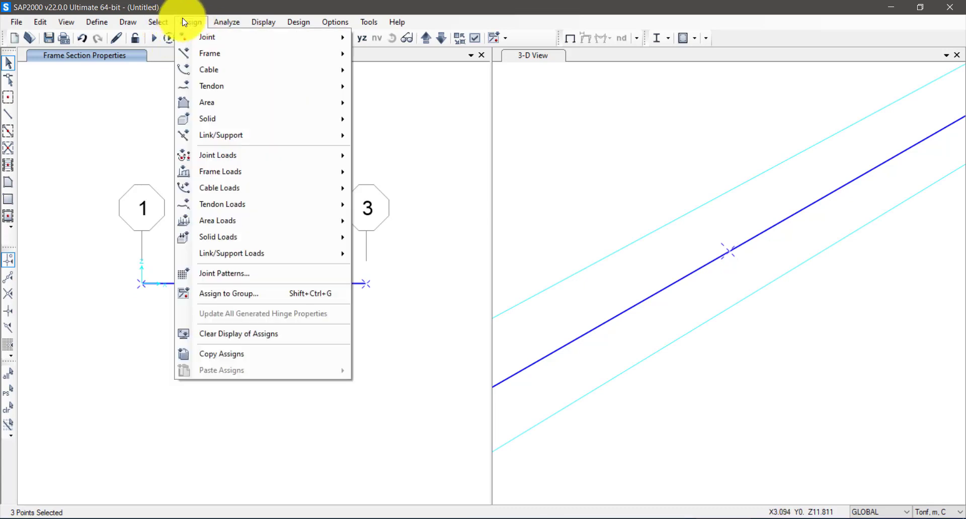
pyautogui.moveTo(233, 37)
pyautogui.click(387, 39)
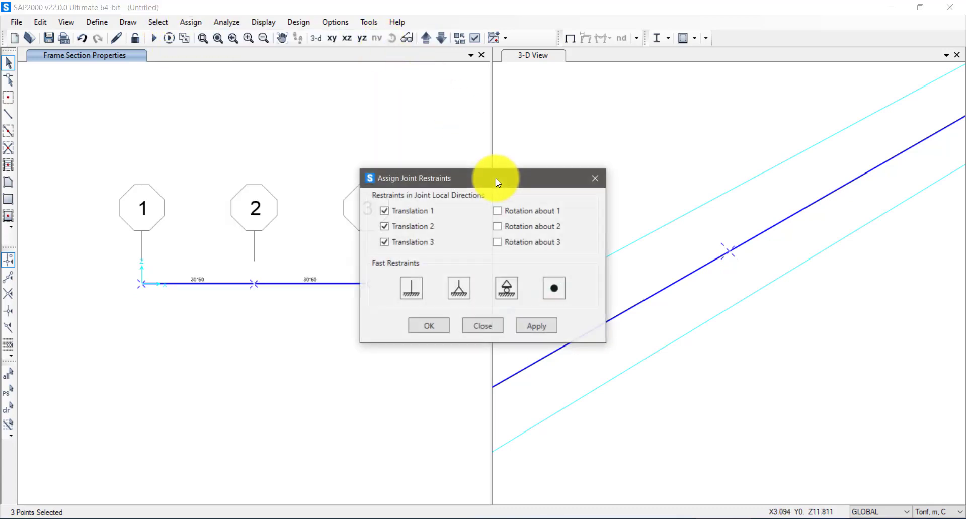
pyautogui.click(526, 322)
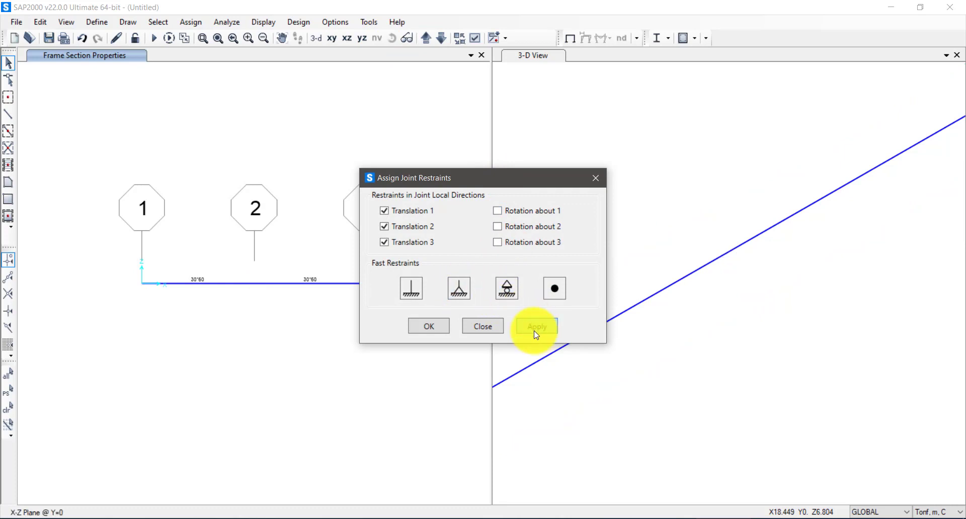
pyautogui.press('Return')
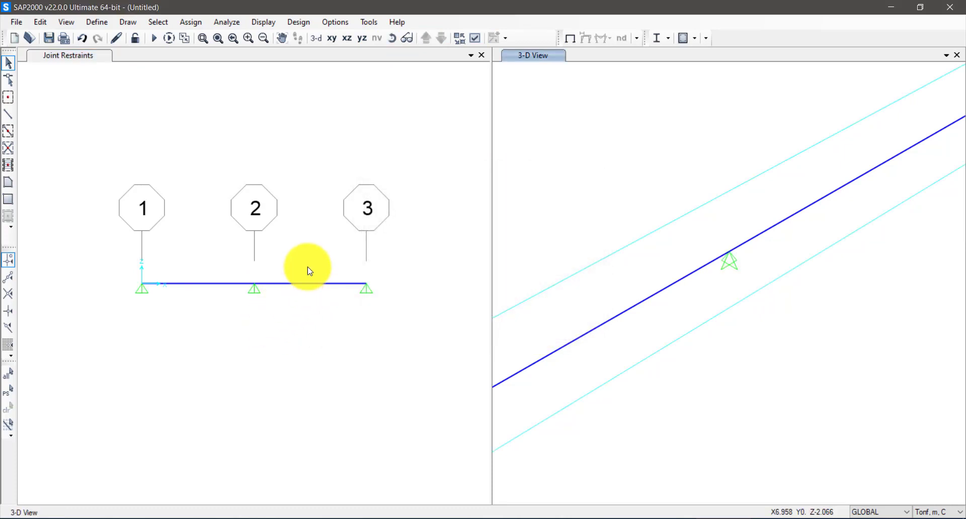
# Select both beam frames and open the frame distributed load assignment
pyautogui.click(308, 282)
pyautogui.click(222, 283)
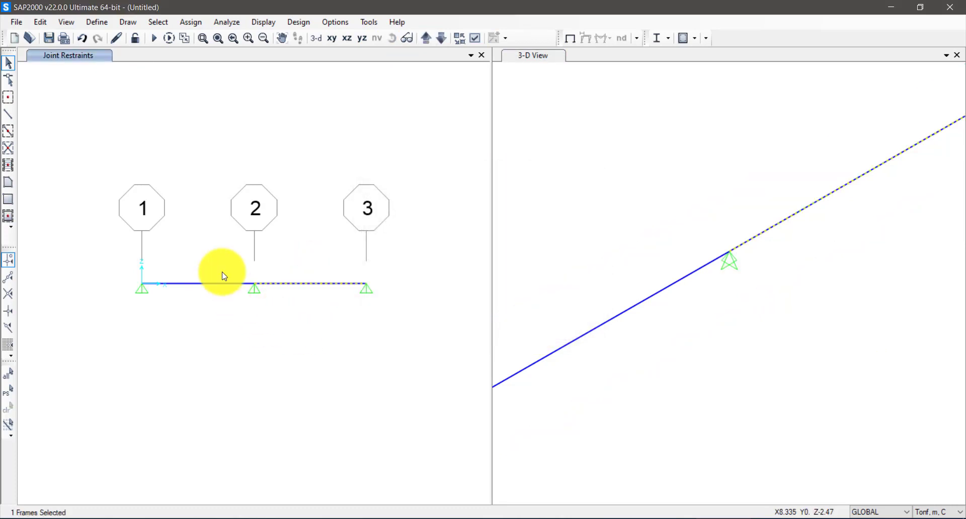
pyautogui.click(194, 20)
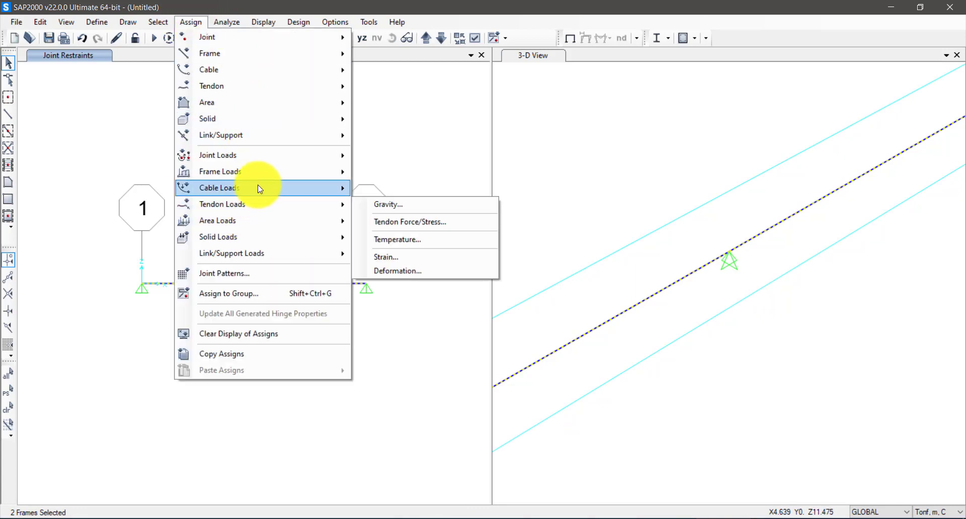
pyautogui.moveTo(263, 173)
pyautogui.click(397, 209)
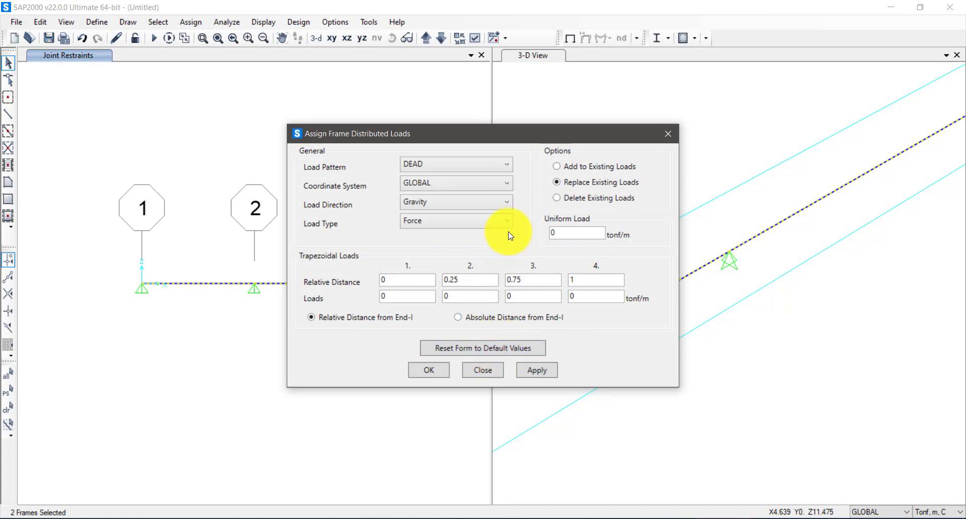
# Add a load pattern named Wall of type Dead with a self-weight multiplier of 1
pyautogui.click(96, 22)
pyautogui.click(171, 285)
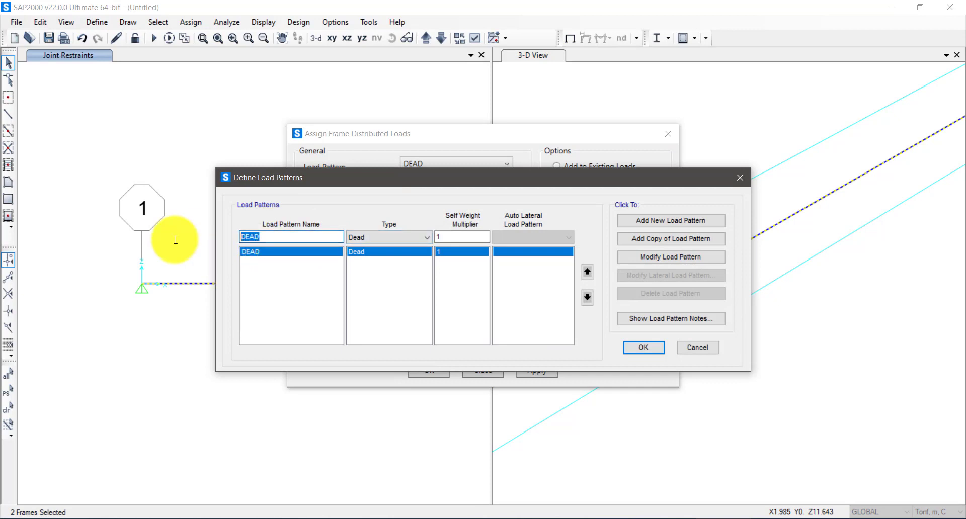
pyautogui.write('Wall')
pyautogui.click(418, 238)
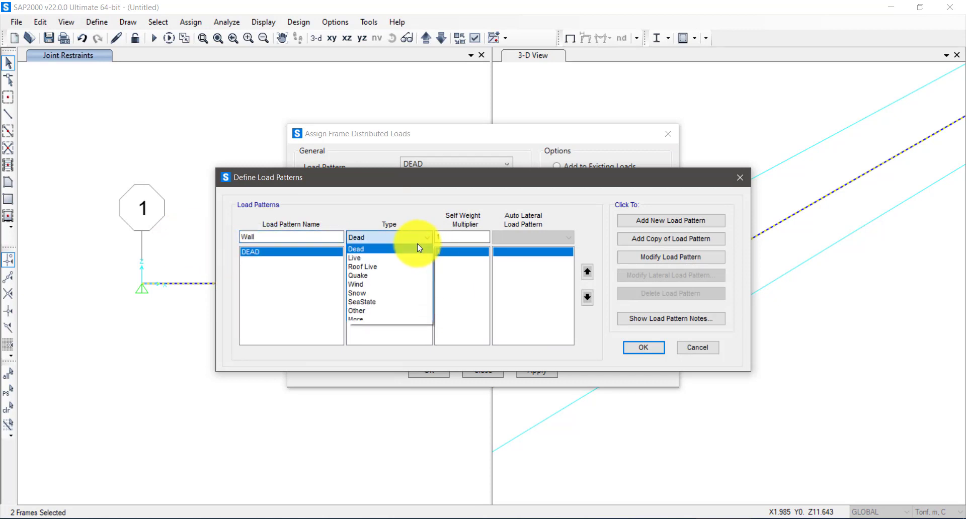
pyautogui.click(397, 249)
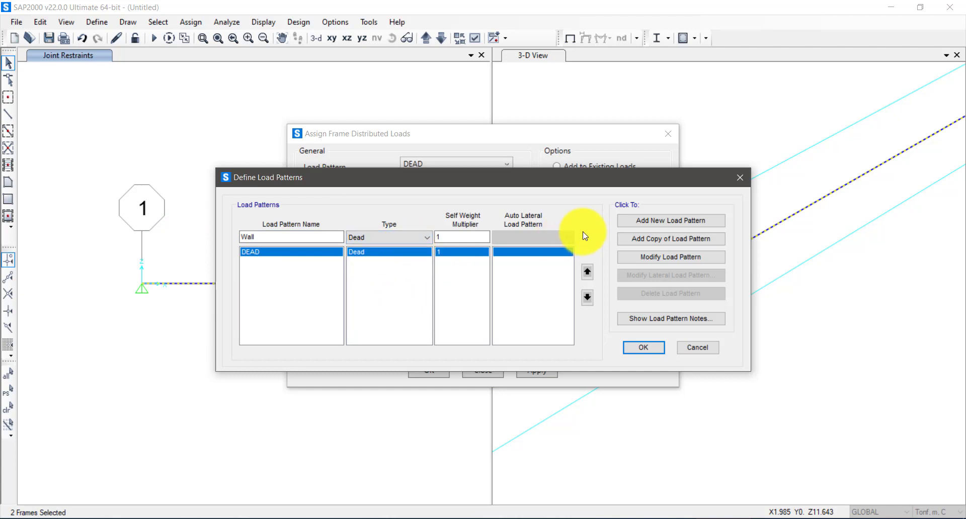
pyautogui.click(650, 221)
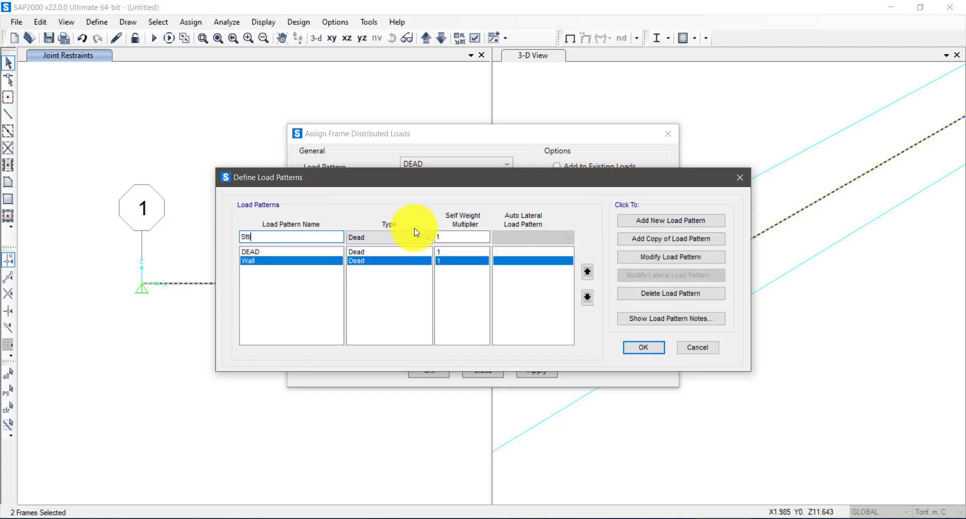
# Add a load pattern named Sttl of type Settlement with a self-weight multiplier of 0 and accept the load patterns
pyautogui.click(395, 237)
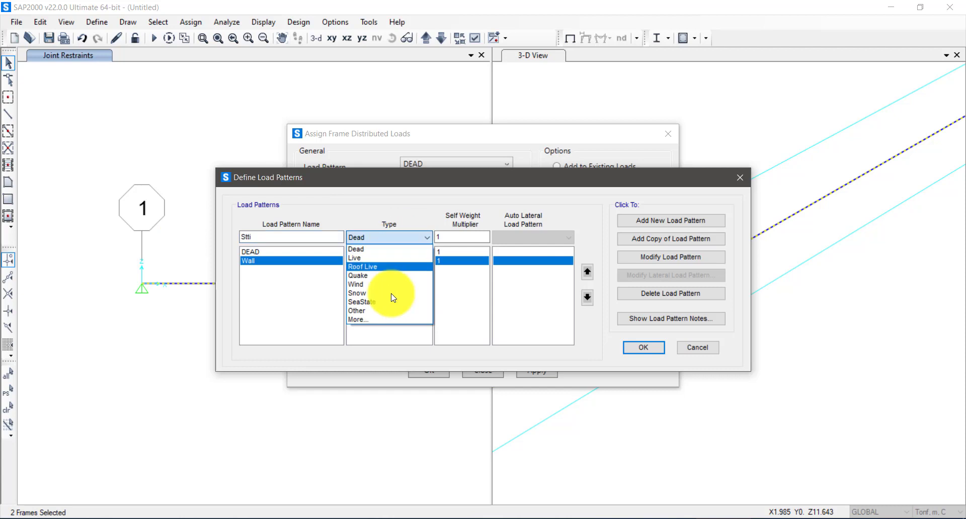
pyautogui.click(376, 320)
pyautogui.click(390, 237)
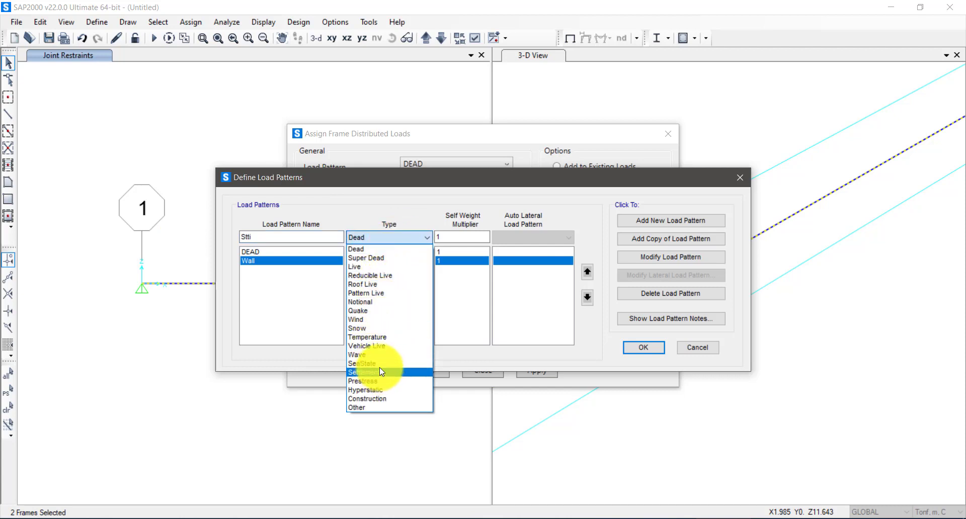
pyautogui.click(382, 372)
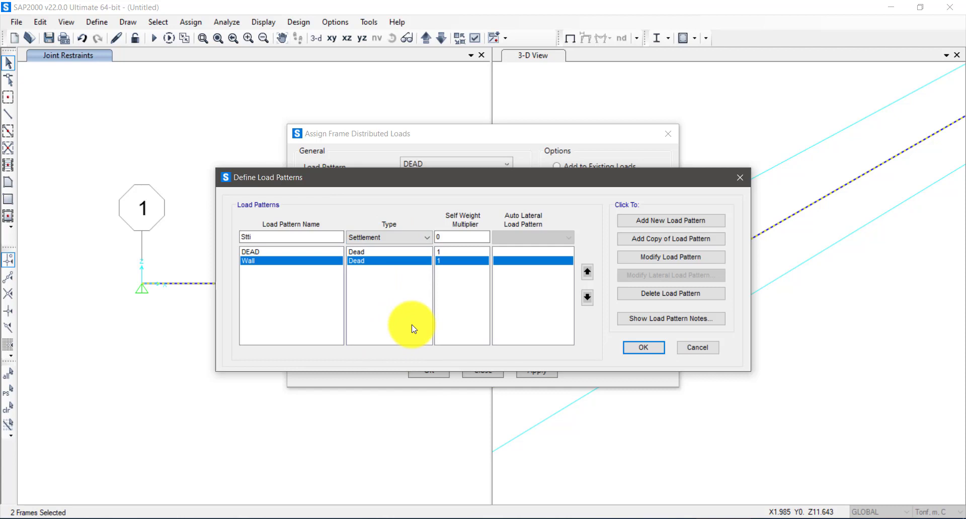
pyautogui.click(667, 223)
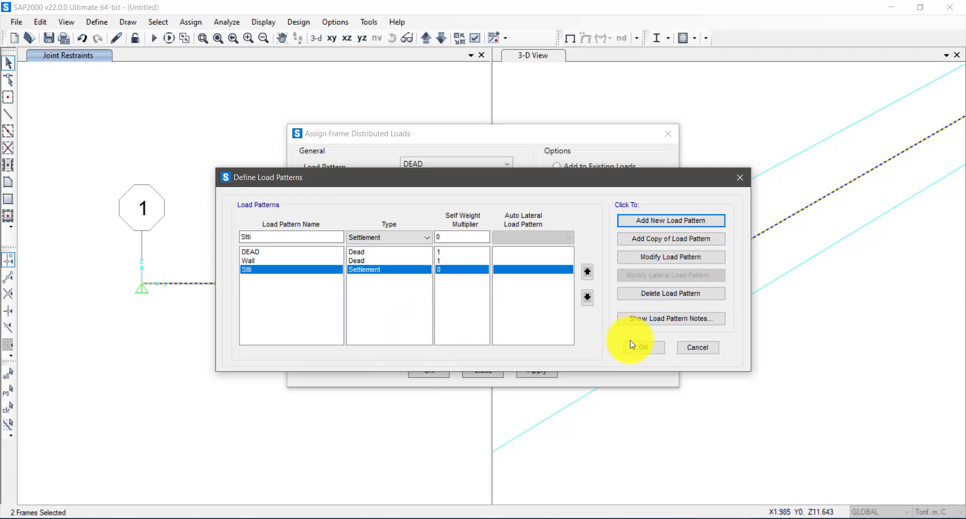
pyautogui.click(632, 345)
# Apply a uniform gravity load of 2.3*1.8*.25 tonf/m to both frames in the Wall load pattern
pyautogui.click(463, 165)
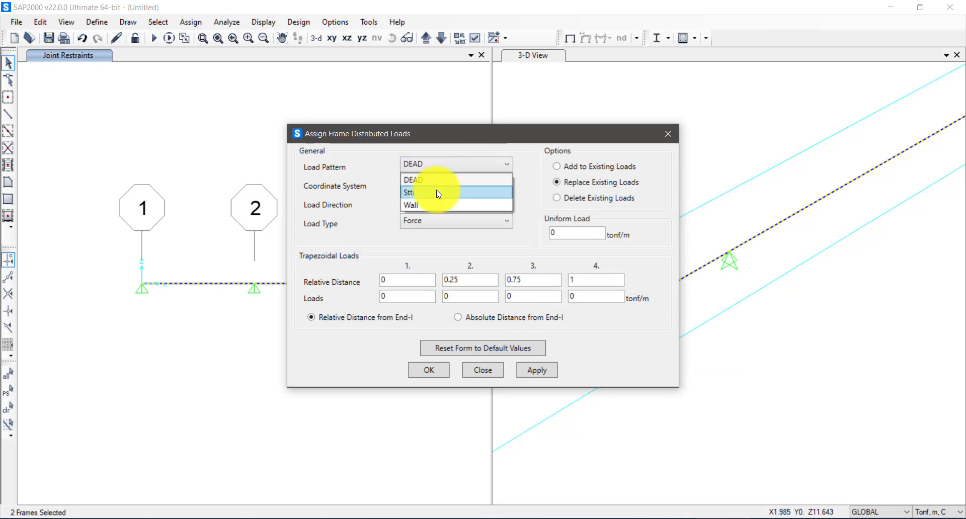
pyautogui.click(433, 205)
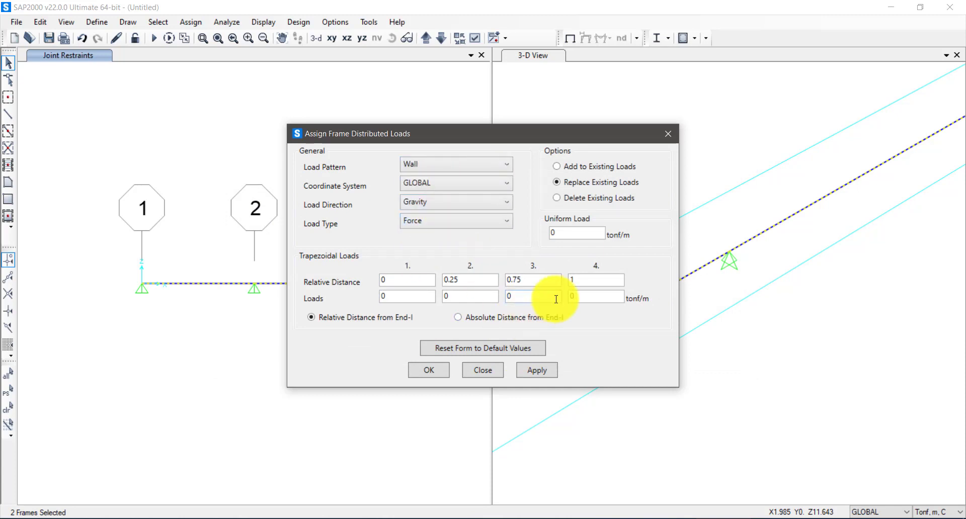
pyautogui.doubleClick(572, 237)
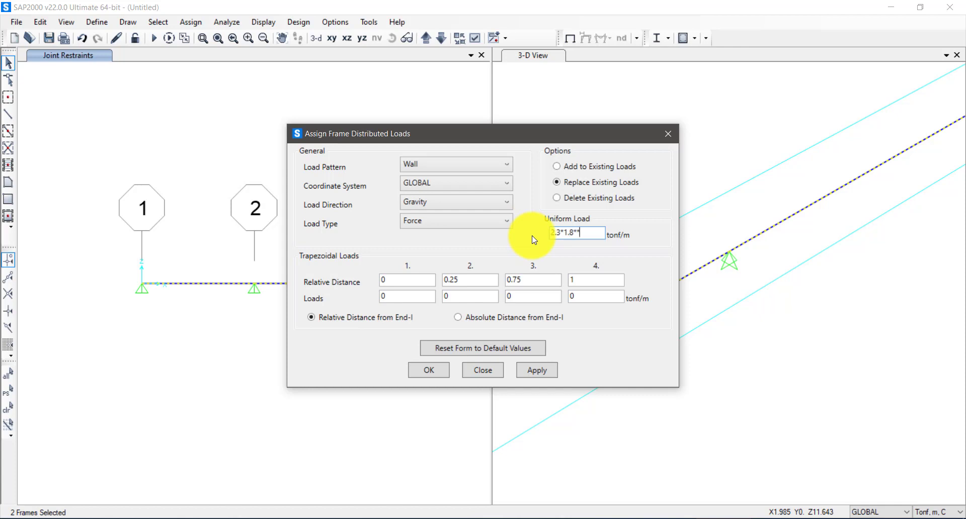
pyautogui.write('5')
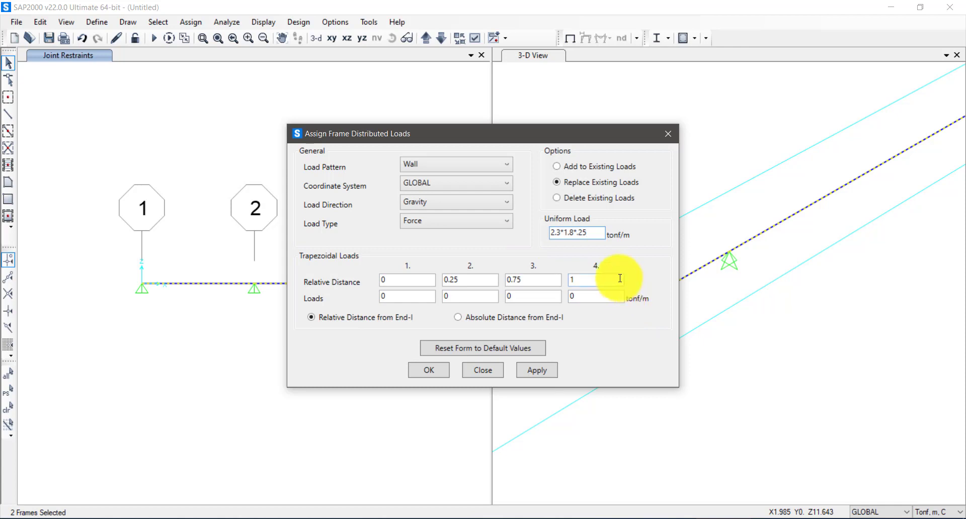
pyautogui.click(536, 372)
pyautogui.click(414, 373)
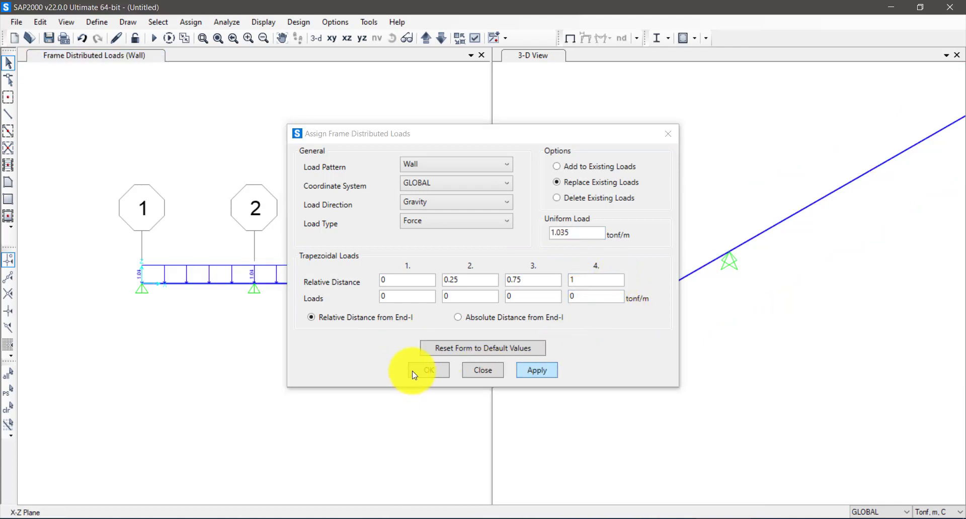
# Assign a ground displacement of -0.02 m in global Z to the middle support joint under the DEAD load pattern
pyautogui.moveTo(234, 321); pyautogui.dragTo(262, 281)
pyautogui.click(196, 23)
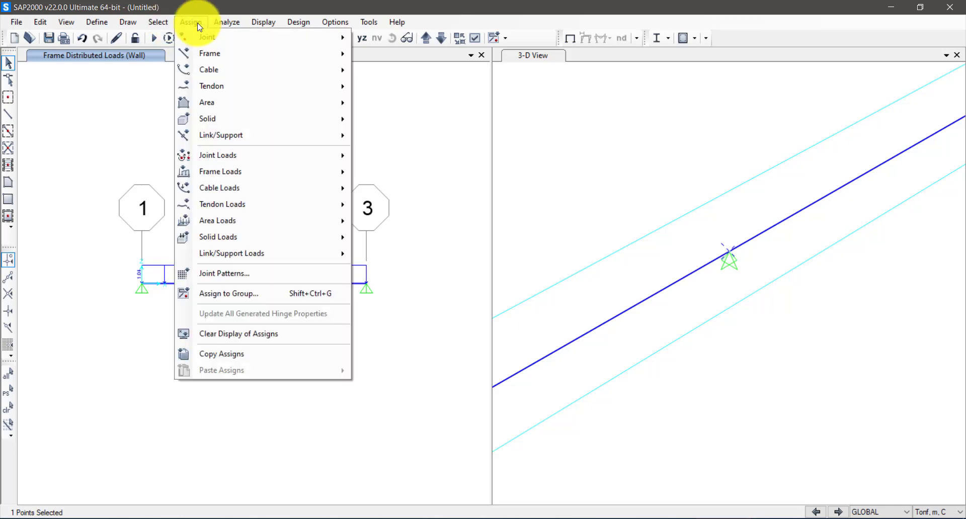
pyautogui.moveTo(287, 173)
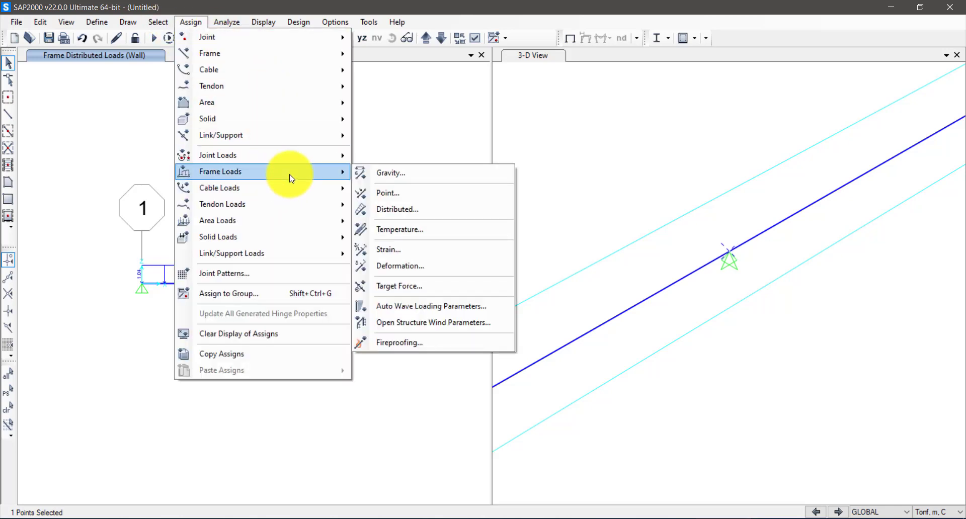
pyautogui.moveTo(283, 154)
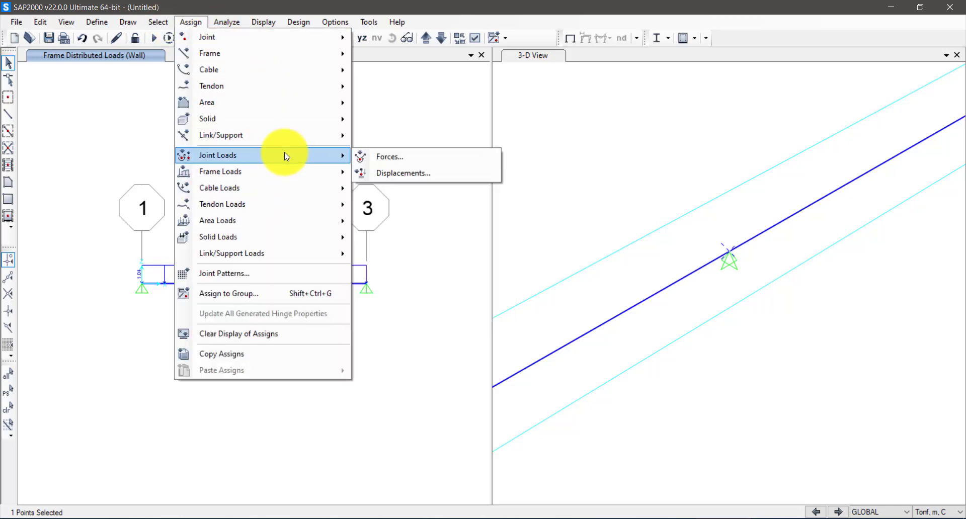
pyautogui.click(382, 172)
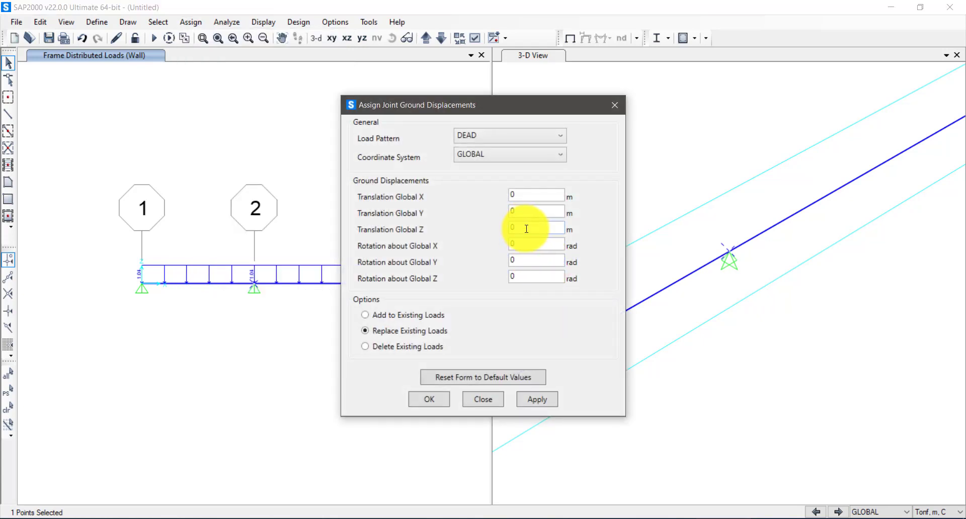
pyautogui.moveTo(527, 229); pyautogui.dragTo(498, 229)
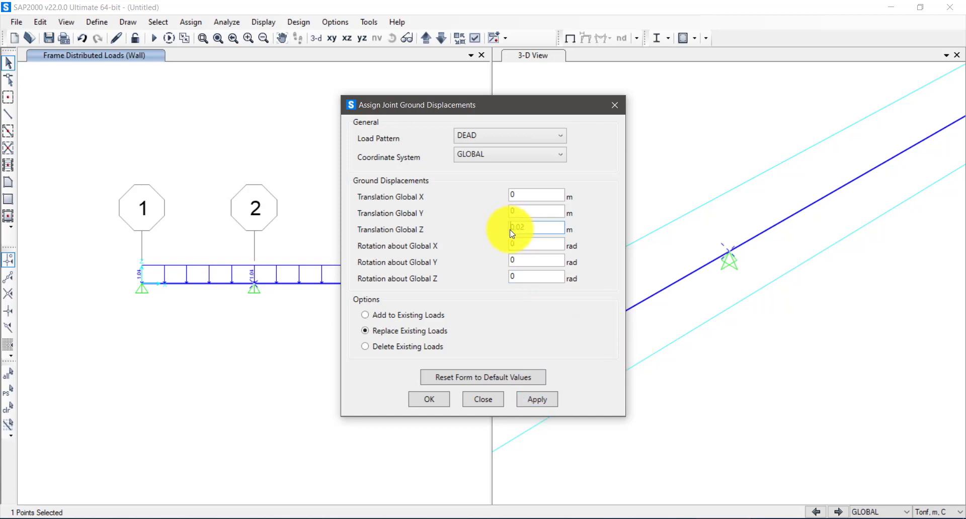
pyautogui.write('-')
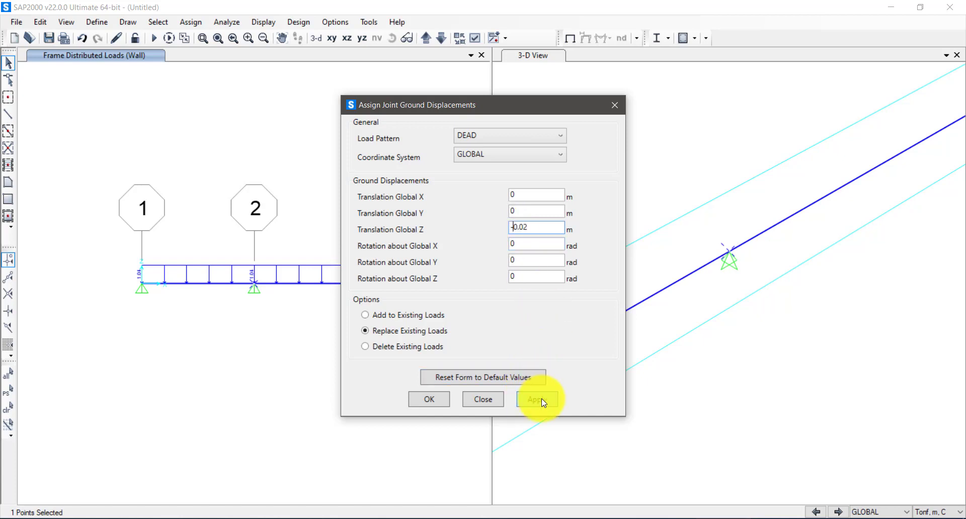
pyautogui.click(541, 399)
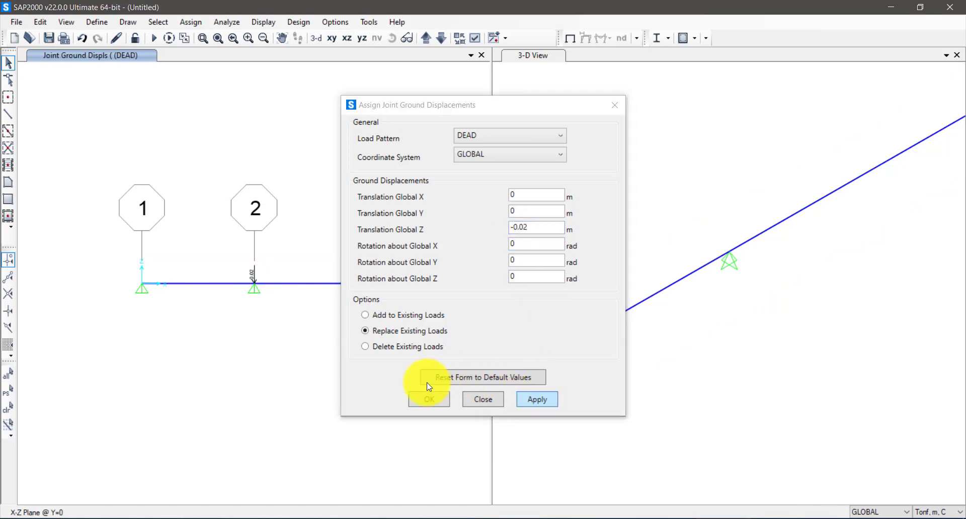
# Apply the same -0.02 m global Z ground displacement to the middle support joint in the Stti load pattern
pyautogui.click(487, 140)
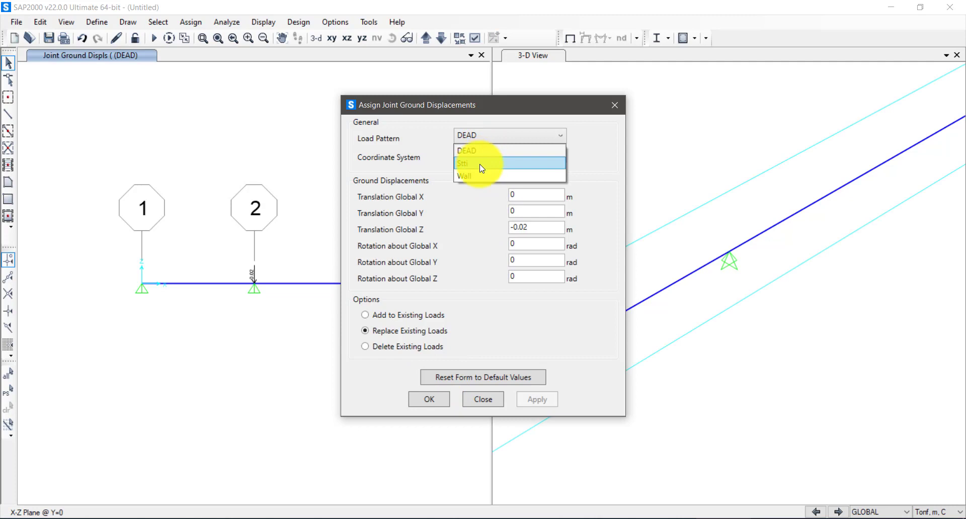
pyautogui.click(481, 165)
pyautogui.moveTo(254, 238); pyautogui.dragTo(282, 322)
pyautogui.click(538, 399)
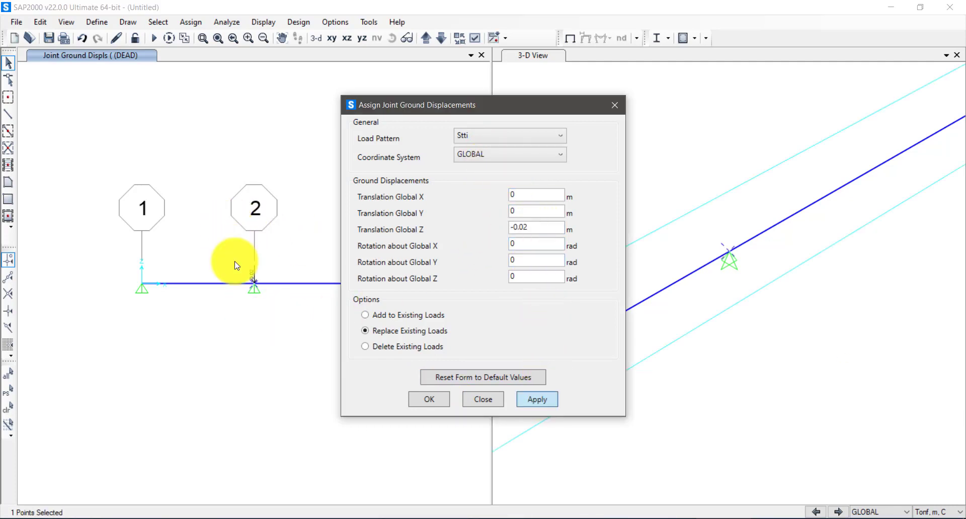
# Delete the middle support joint's ground displacement from the DEAD load pattern and close the assignment
pyautogui.click(493, 129)
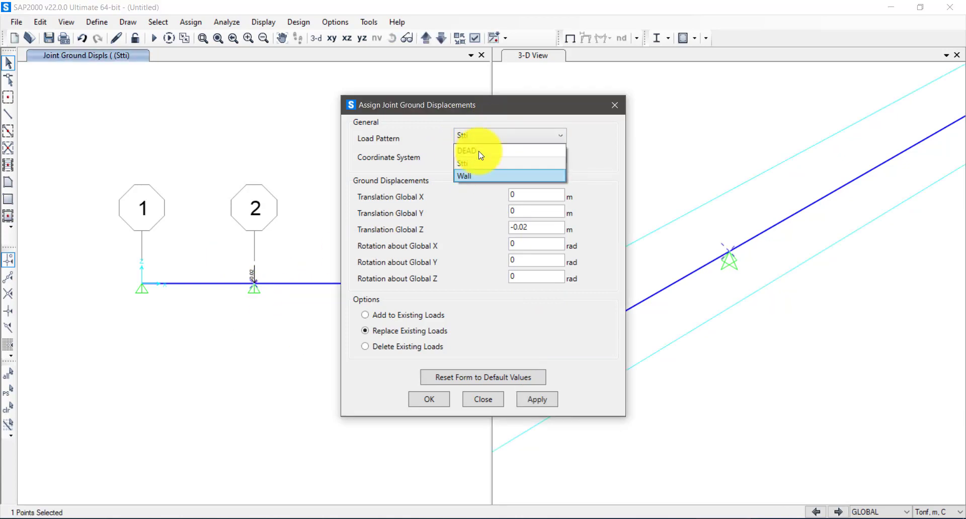
pyautogui.click(480, 151)
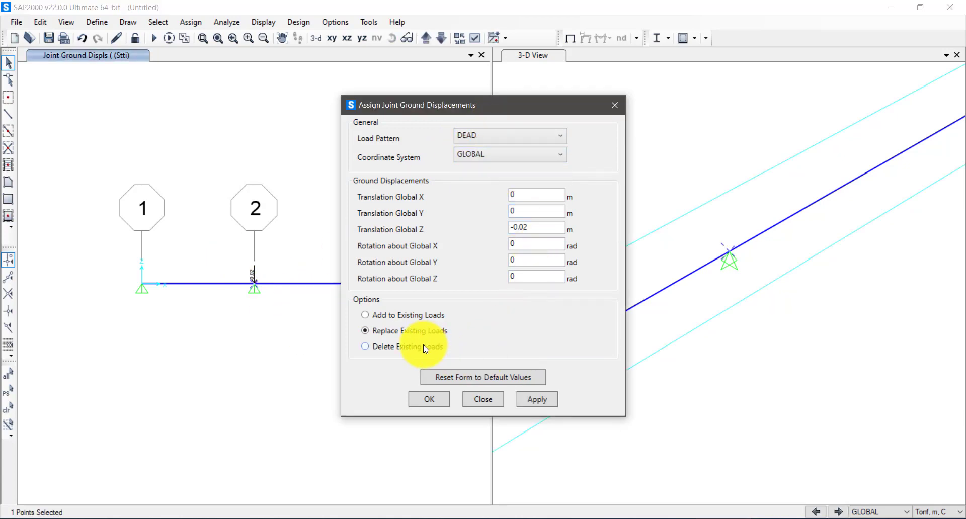
pyautogui.click(365, 347)
pyautogui.click(539, 398)
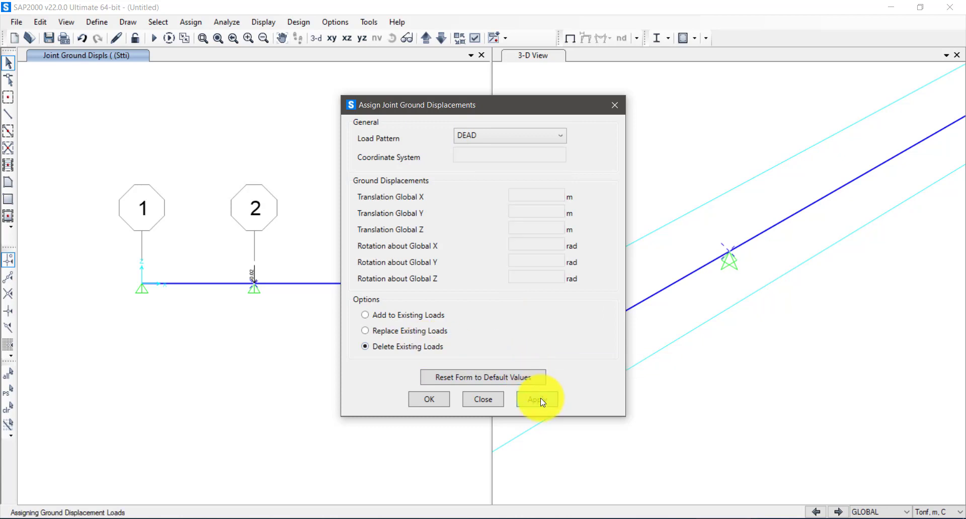
pyautogui.click(437, 401)
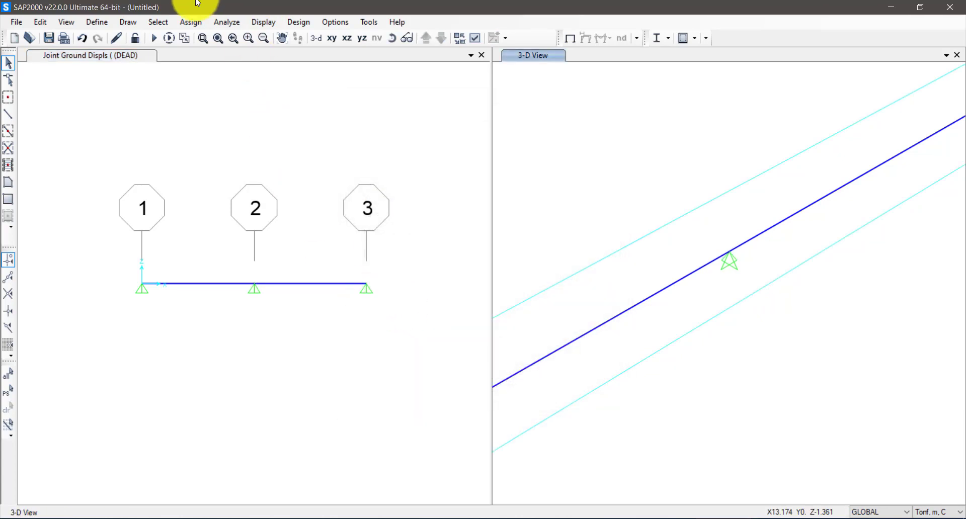
# Save the model as ewe in a new Desktop folder named WE
pyautogui.click(48, 37)
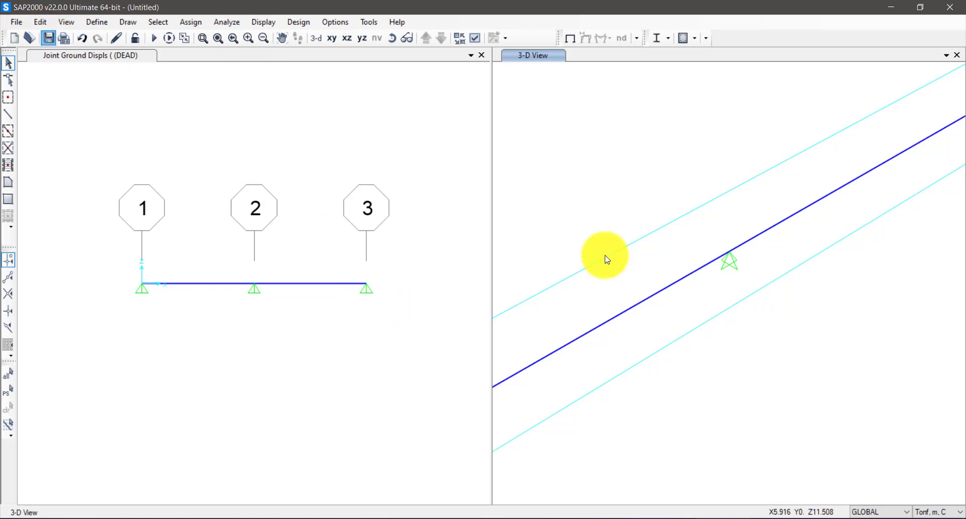
pyautogui.scroll(2, 171, 198)
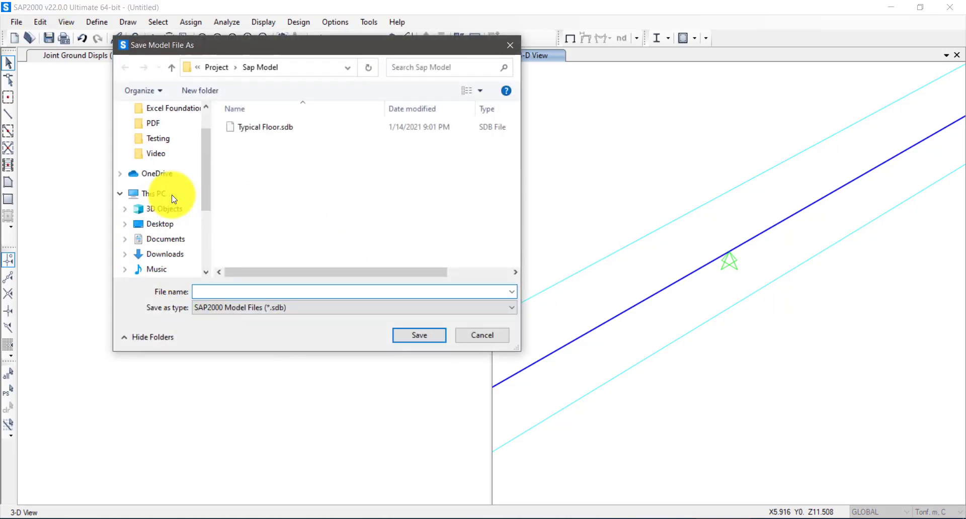
pyautogui.click(176, 229)
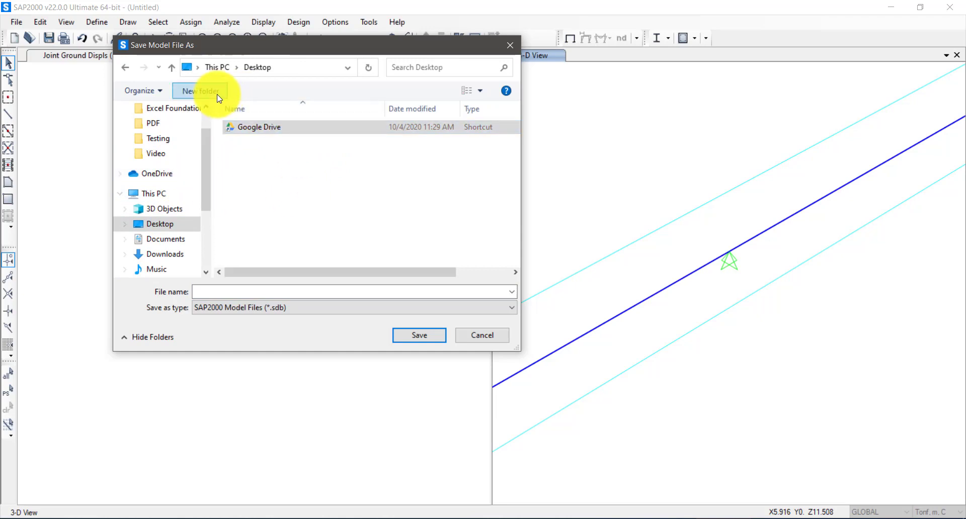
pyautogui.click(219, 95)
pyautogui.write('WE')
pyautogui.doubleClick(297, 143)
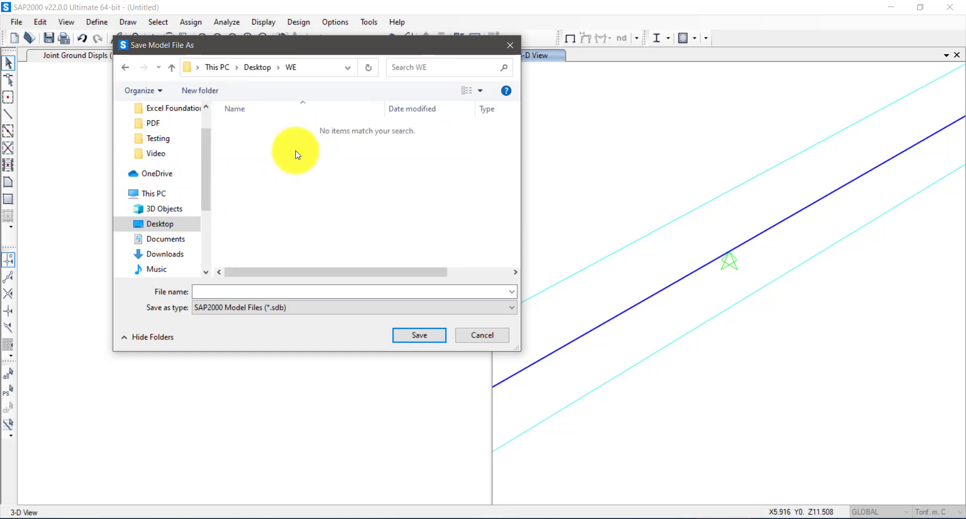
pyautogui.click(315, 293)
pyautogui.write('ewe')
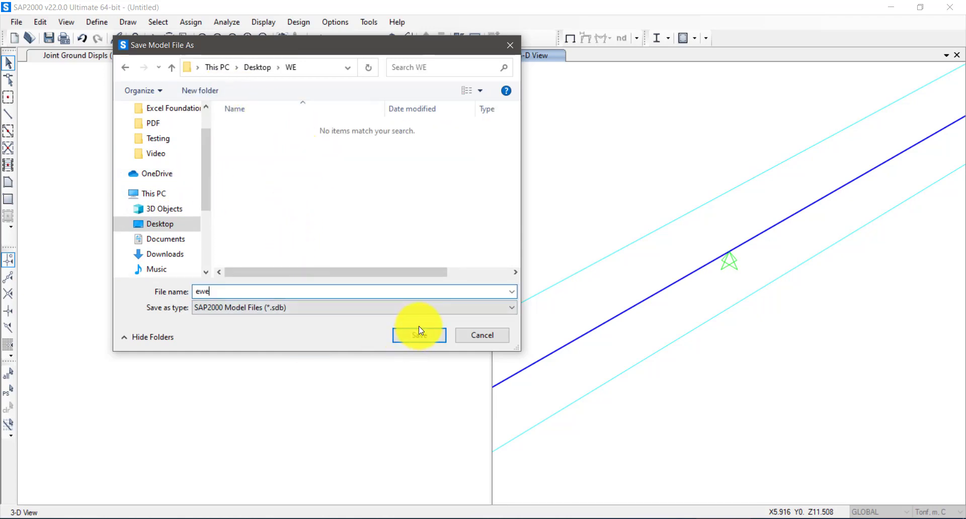
pyautogui.click(420, 331)
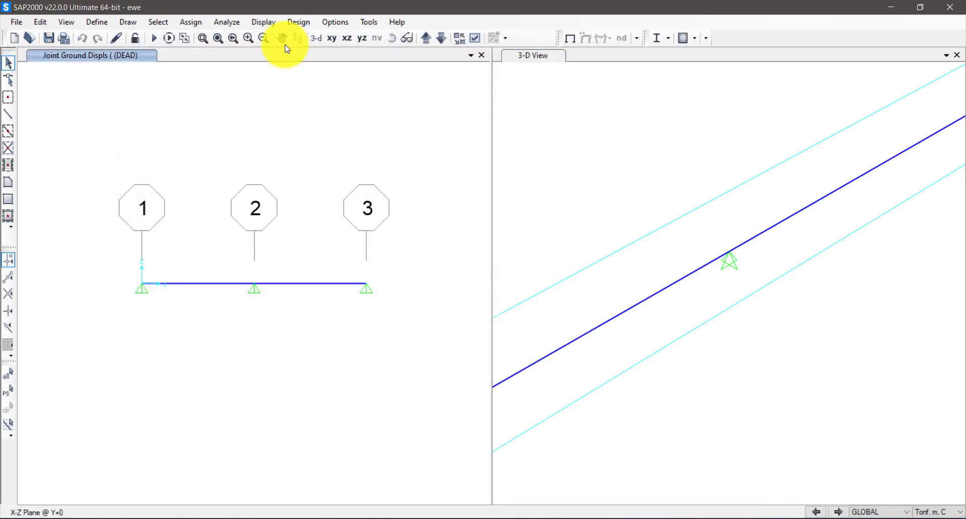
# Run the analysis for the DEAD, MODAL, Wall and Stti load cases and dismiss the analysis messages
pyautogui.click(154, 38)
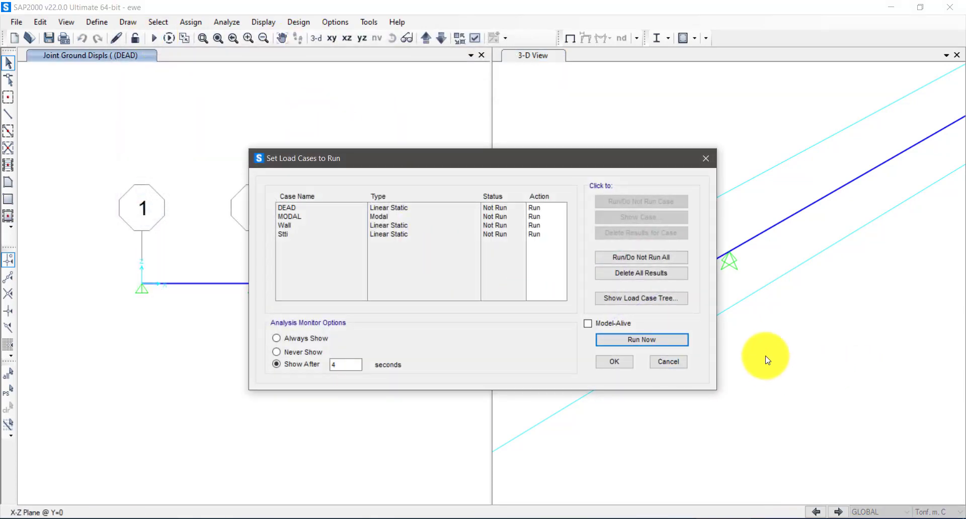
pyautogui.click(654, 341)
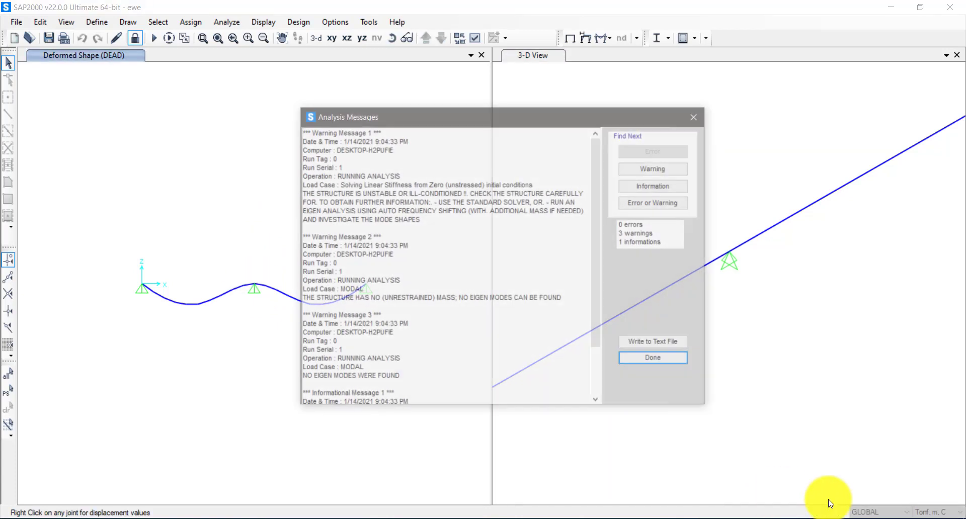
pyautogui.click(676, 359)
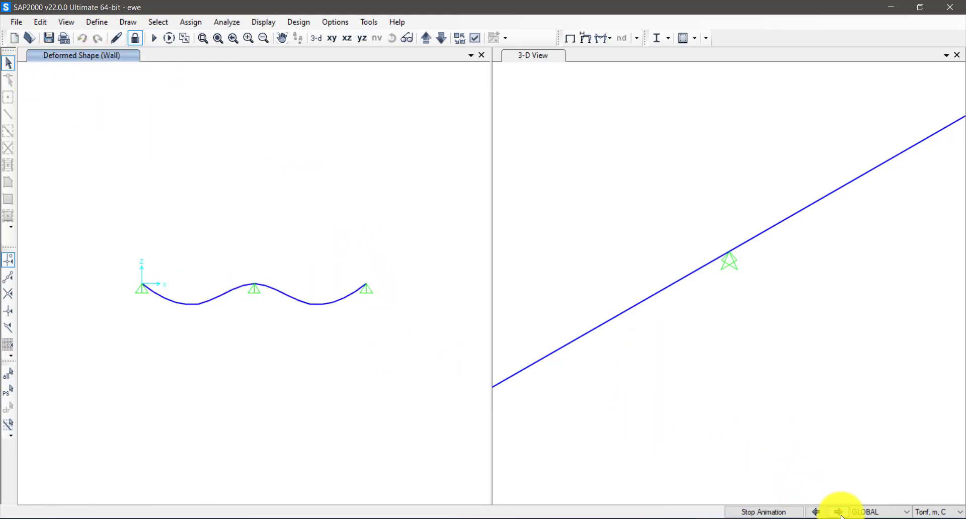
# Examine the beam's deformed shape for the Wall case and animate it for the Stti case
pyautogui.click(789, 512)
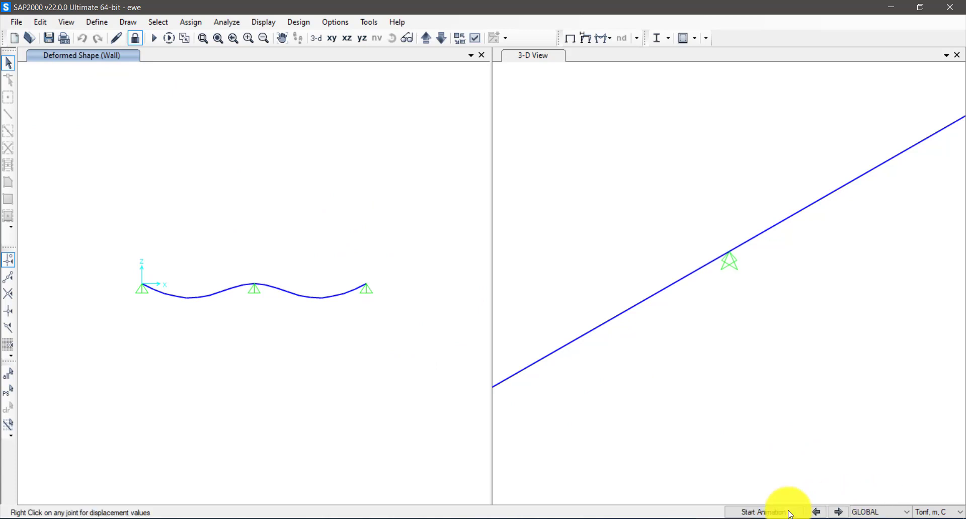
pyautogui.click(838, 512)
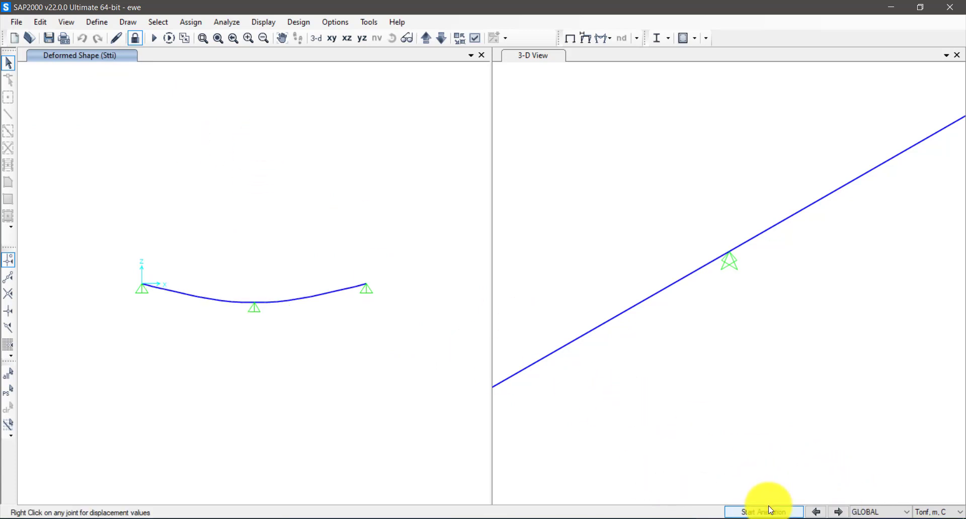
pyautogui.click(770, 510)
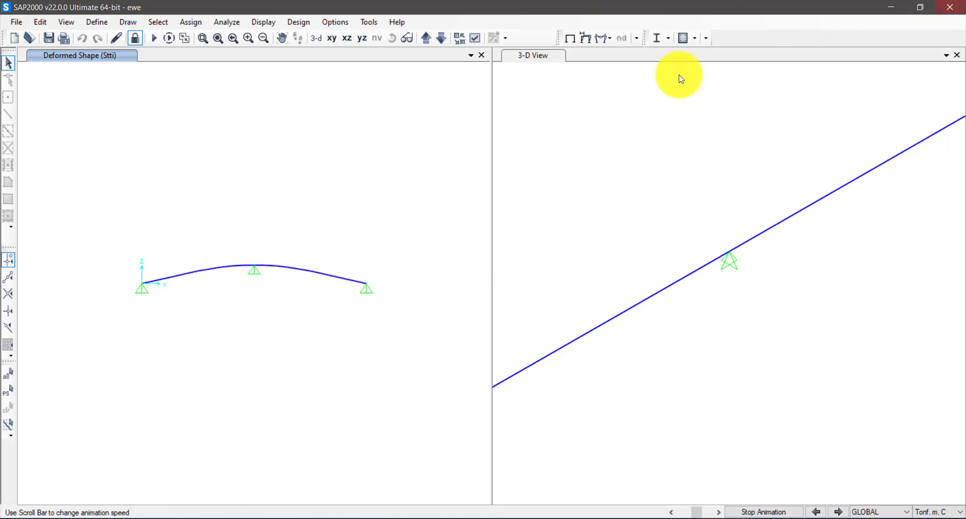
# Display the beam's filled Moment 3-3 diagram for the DEAD case
pyautogui.click(610, 38)
pyautogui.click(625, 80)
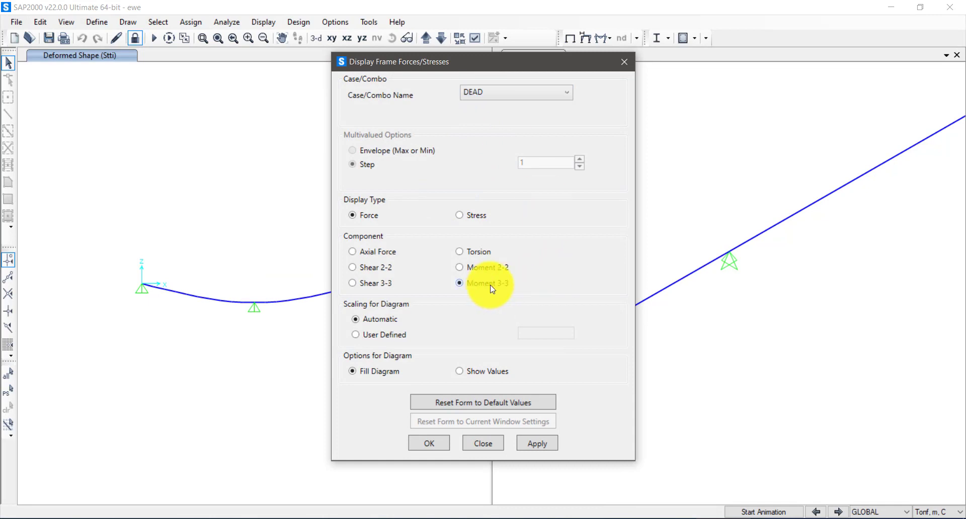
pyautogui.click(537, 444)
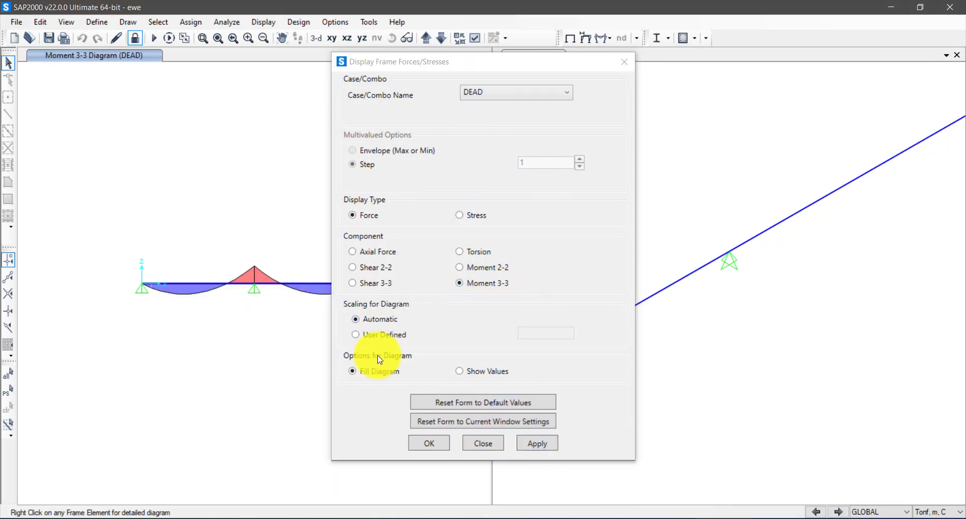
pyautogui.click(429, 444)
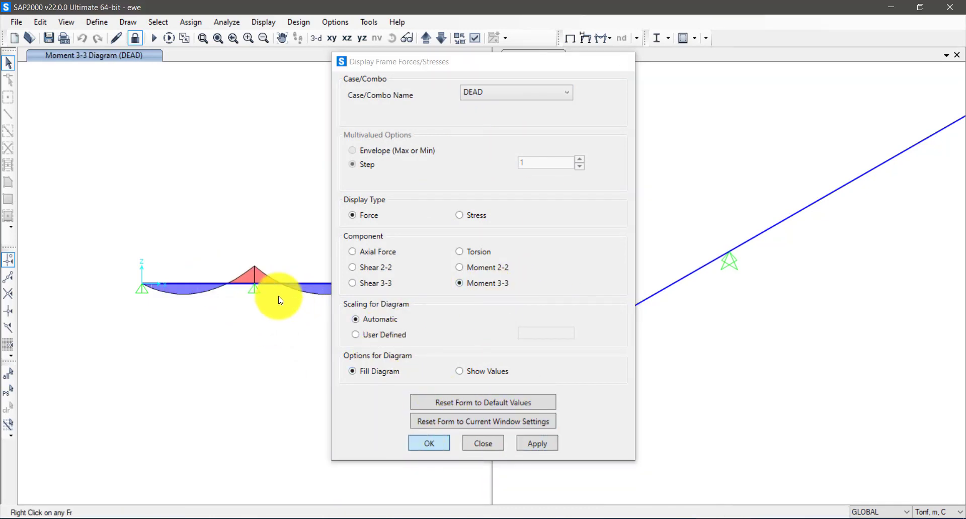
pyautogui.moveTo(265, 287)
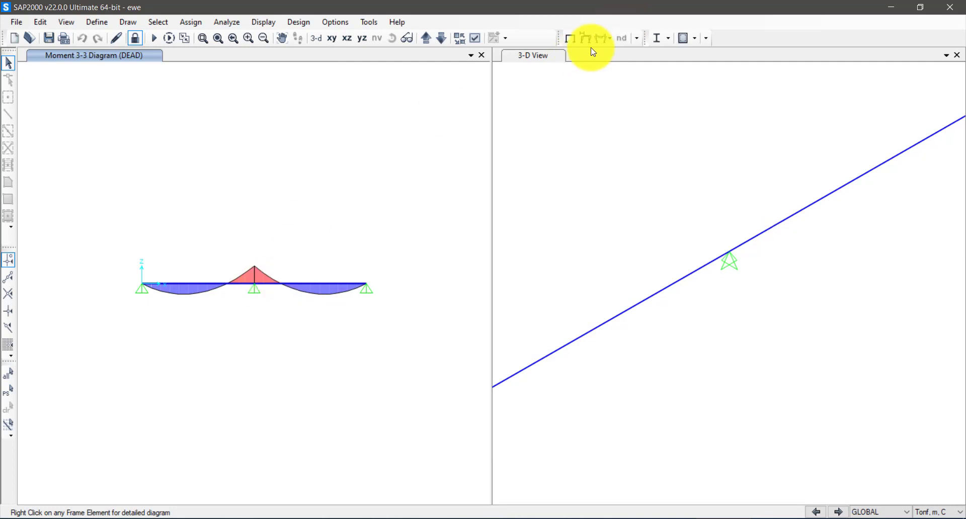
# Display the beam's filled Moment 3-3 diagram for the Stti case
pyautogui.click(609, 37)
pyautogui.click(635, 82)
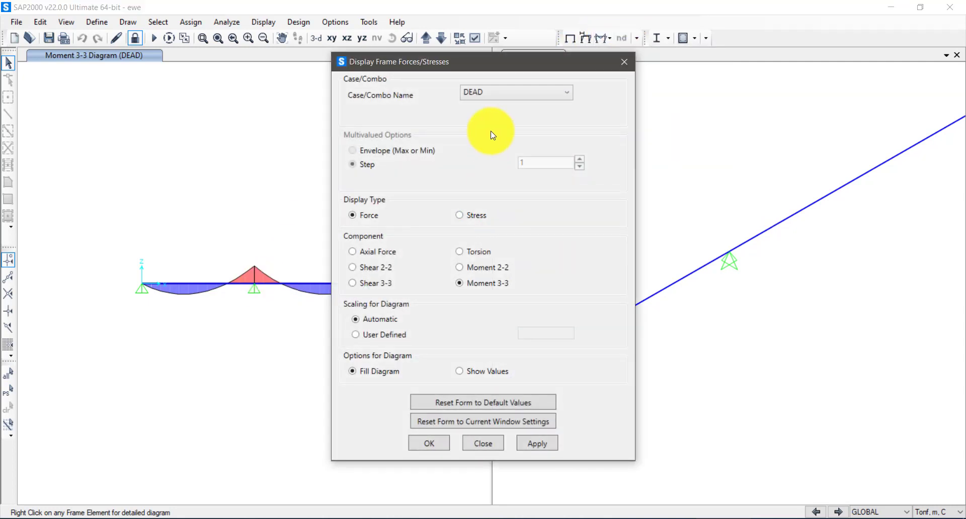
pyautogui.click(496, 91)
pyautogui.click(494, 132)
pyautogui.click(537, 444)
pyautogui.click(480, 442)
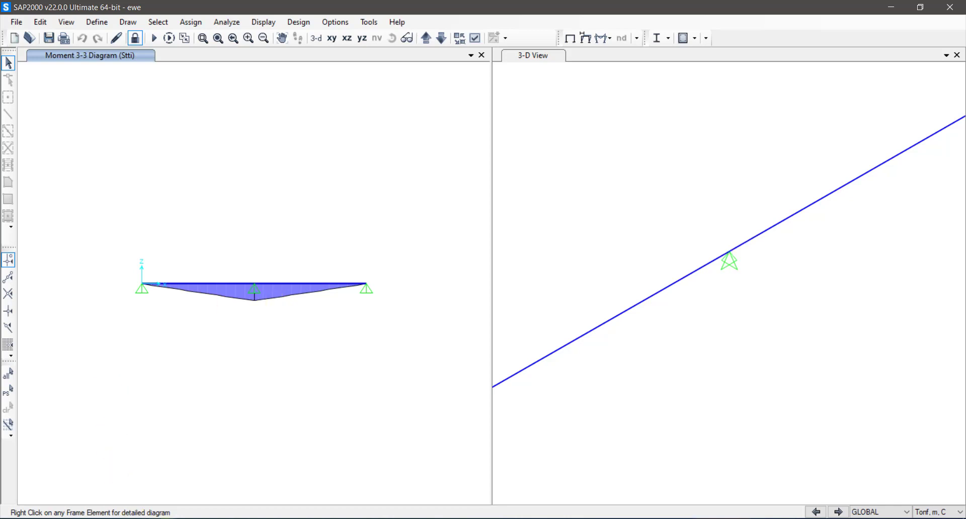
# Switch to File Explorer and open the 01 Project 1 folder under Engineering and 12-8-2020 on drive D
pyautogui.click(265, 518)
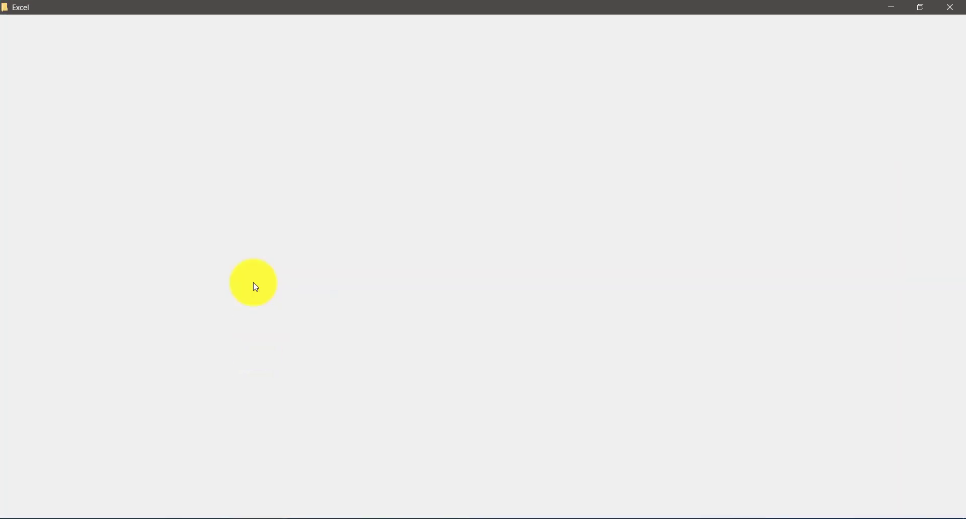
pyautogui.click(244, 113)
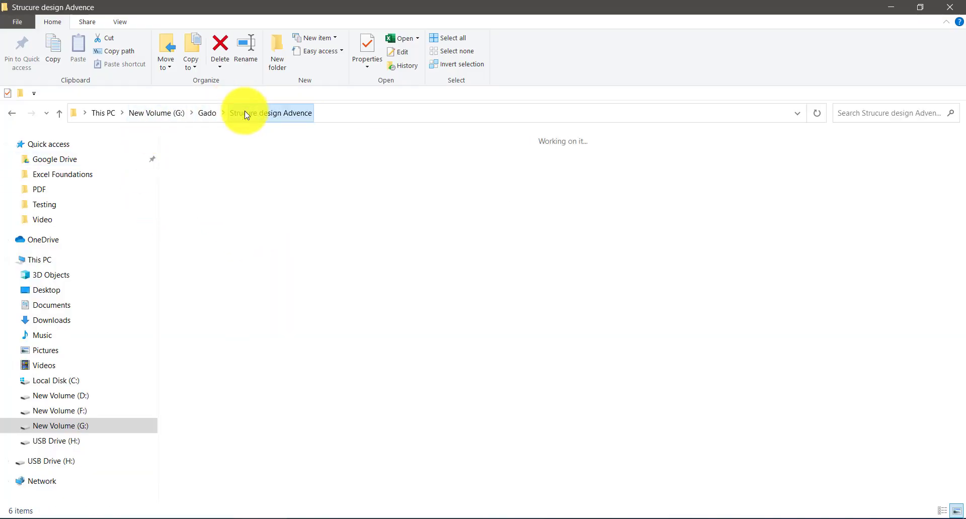
pyautogui.click(104, 114)
pyautogui.doubleClick(401, 244)
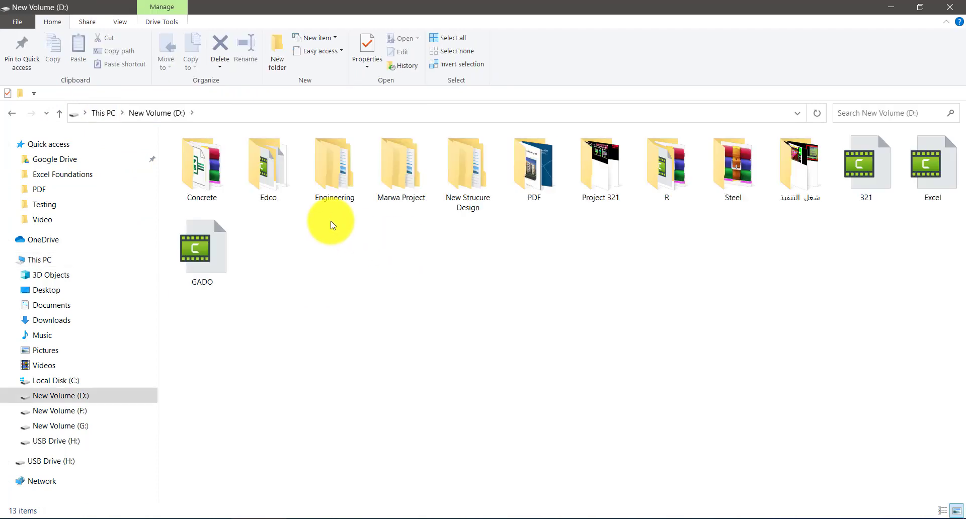
pyautogui.doubleClick(334, 190)
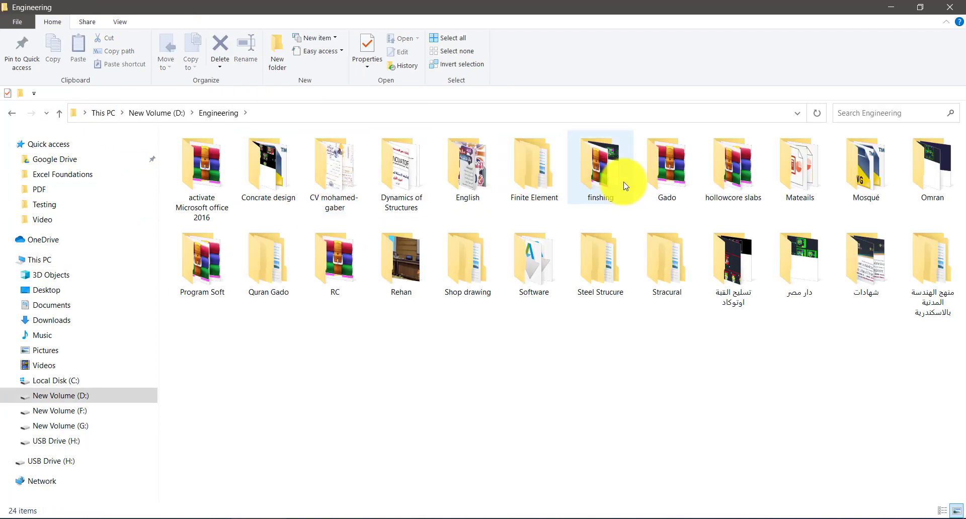
pyautogui.click(654, 192)
pyautogui.doubleClick(654, 192)
pyautogui.click(200, 164)
pyautogui.doubleClick(201, 164)
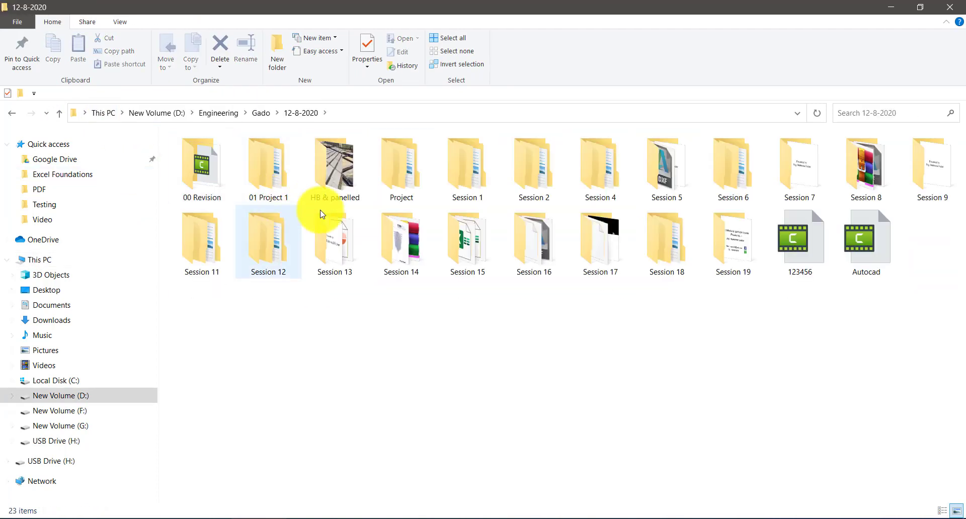
pyautogui.doubleClick(280, 183)
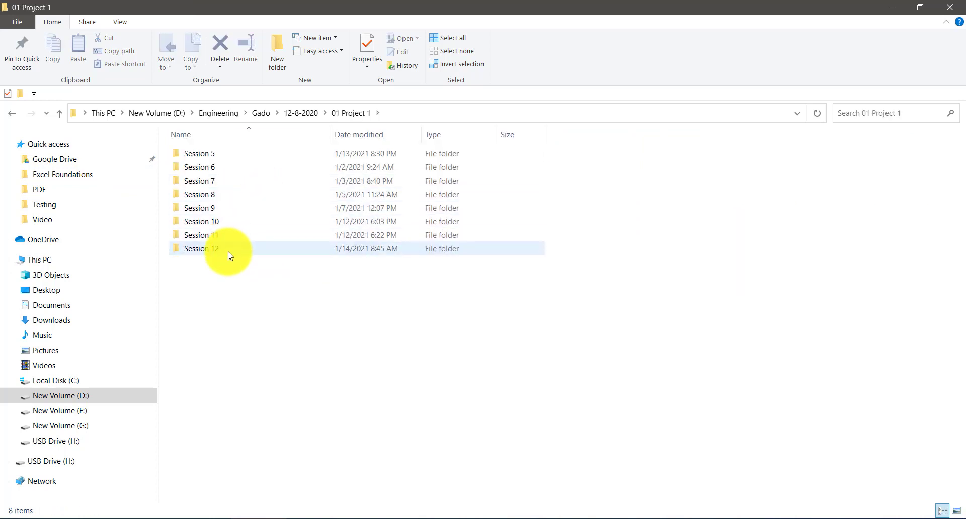
# Send the Session 12 folder to DVD RW Drive (E:)
pyautogui.click(229, 251)
pyautogui.rightClick(229, 253)
pyautogui.moveTo(361, 412)
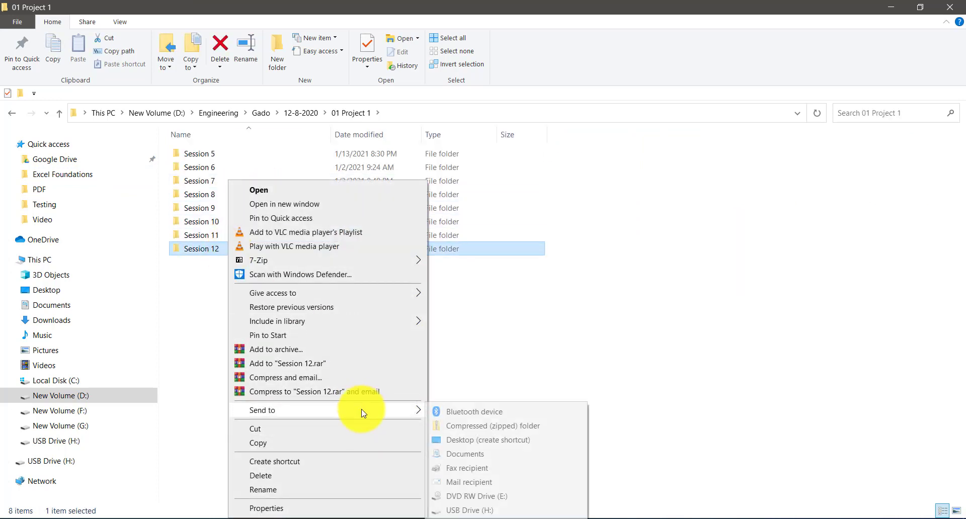
pyautogui.click(478, 497)
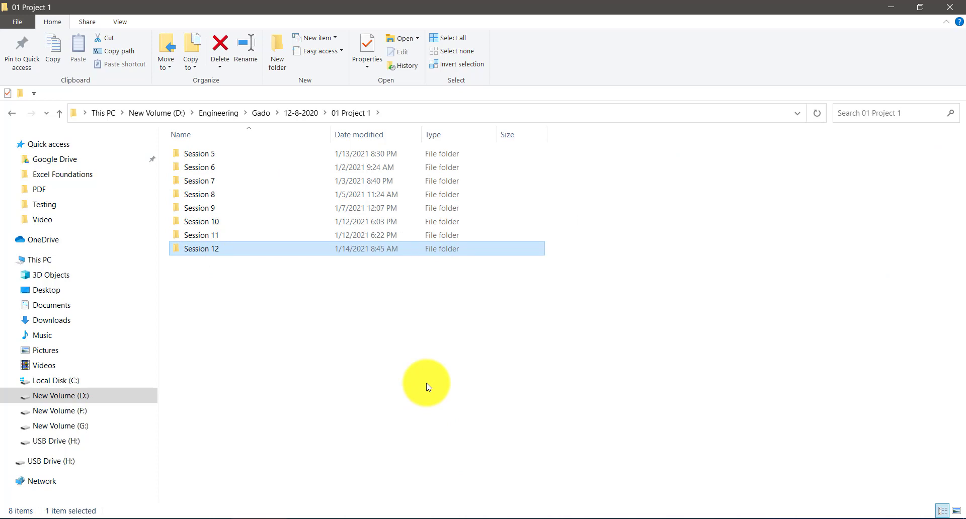